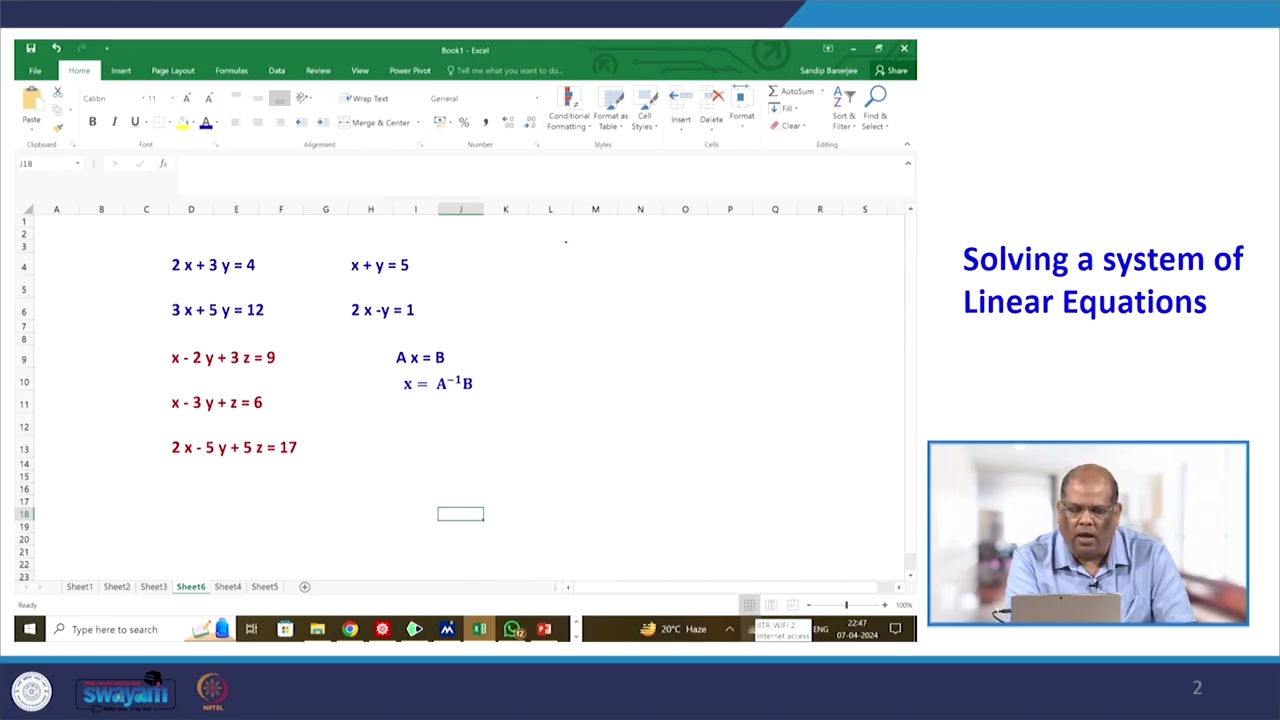
Handwrite the matrix equation Ax̃ = B in red ink in the blank area beside the listed equations
{"action": "mouse_move", "coordinate": [566, 238]}
{"action": "left_mouse_down"}
{"action": "mouse_move", "coordinate": [554, 278]}
{"action": "mouse_move", "coordinate": [580, 270]}
{"action": "left_mouse_up"}
{"action": "mouse_move", "coordinate": [557, 258]}
{"action": "left_mouse_down"}
{"action": "mouse_move", "coordinate": [605, 267]}
{"action": "mouse_move", "coordinate": [594, 268]}
{"action": "left_mouse_up"}
{"action": "left_click_drag", "start_coordinate": [589, 237], "coordinate": [655, 249]}
{"action": "left_click_drag", "start_coordinate": [637, 263], "coordinate": [684, 273]}
Handwrite the 2×2 matrix A with entries a11, a12, a21 and a22 below the matrix equation
{"action": "left_click_drag", "start_coordinate": [567, 304], "coordinate": [570, 352]}
{"action": "mouse_move", "coordinate": [568, 306]}
{"action": "left_mouse_down"}
{"action": "mouse_move", "coordinate": [587, 341]}
{"action": "mouse_move", "coordinate": [615, 328]}
{"action": "left_mouse_up"}
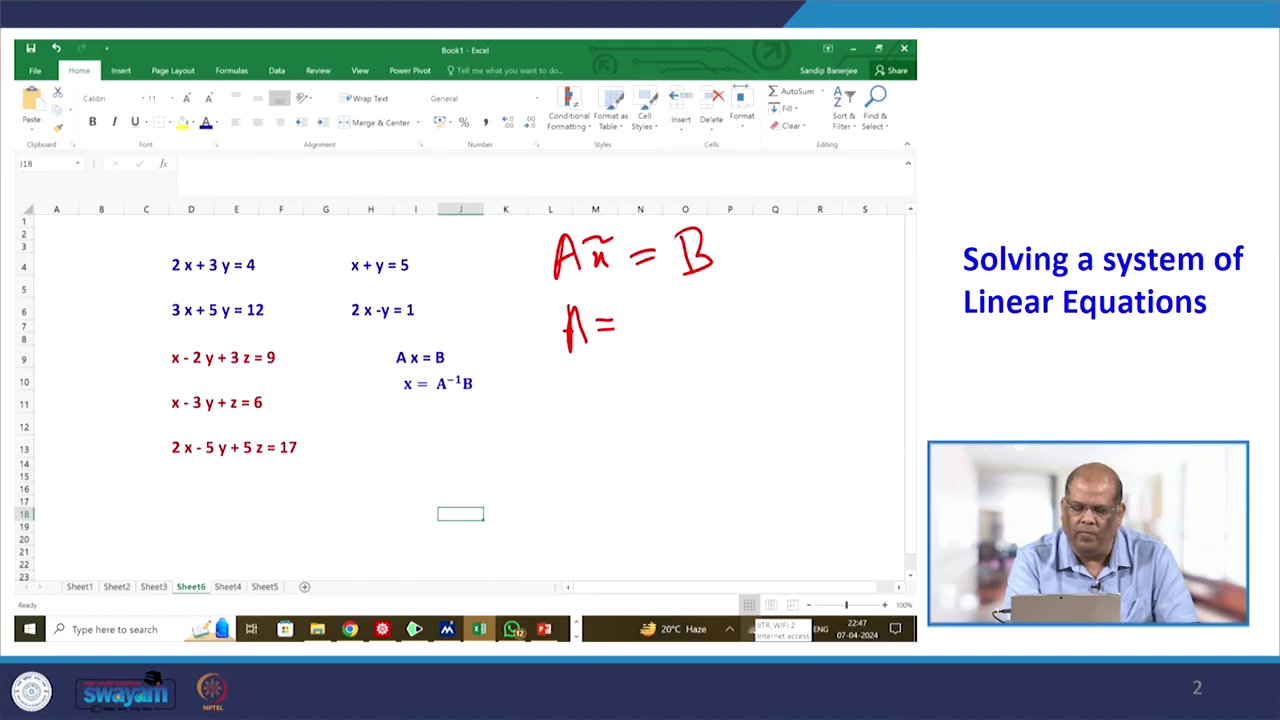
{"action": "left_click_drag", "start_coordinate": [637, 288], "coordinate": [647, 378]}
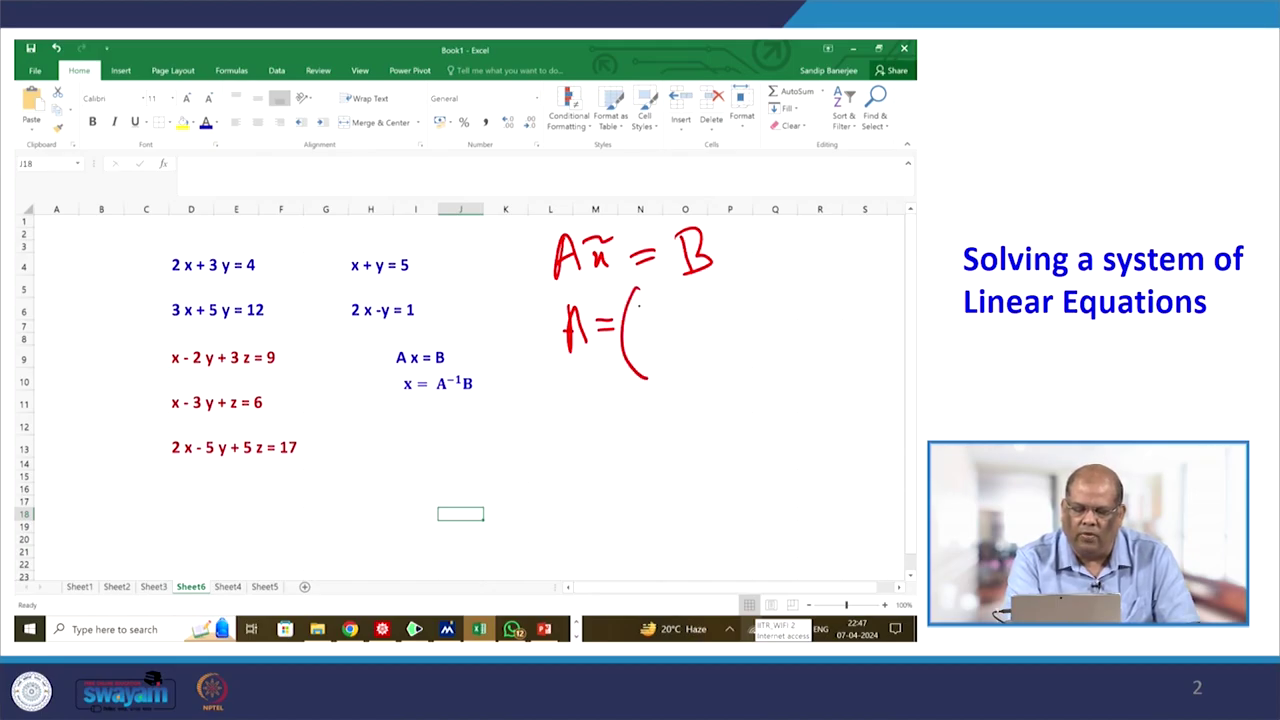
{"action": "left_click_drag", "start_coordinate": [646, 302], "coordinate": [657, 322]}
{"action": "mouse_move", "coordinate": [664, 310]}
{"action": "left_mouse_down"}
{"action": "mouse_move", "coordinate": [666, 324]}
{"action": "mouse_move", "coordinate": [706, 322]}
{"action": "left_mouse_up"}
{"action": "left_click_drag", "start_coordinate": [716, 306], "coordinate": [734, 316]}
{"action": "mouse_move", "coordinate": [656, 344]}
{"action": "left_mouse_down"}
{"action": "mouse_move", "coordinate": [660, 370]}
{"action": "mouse_move", "coordinate": [678, 368]}
{"action": "left_mouse_up"}
{"action": "left_click_drag", "start_coordinate": [684, 356], "coordinate": [750, 364]}
{"action": "left_click_drag", "start_coordinate": [744, 288], "coordinate": [736, 396]}
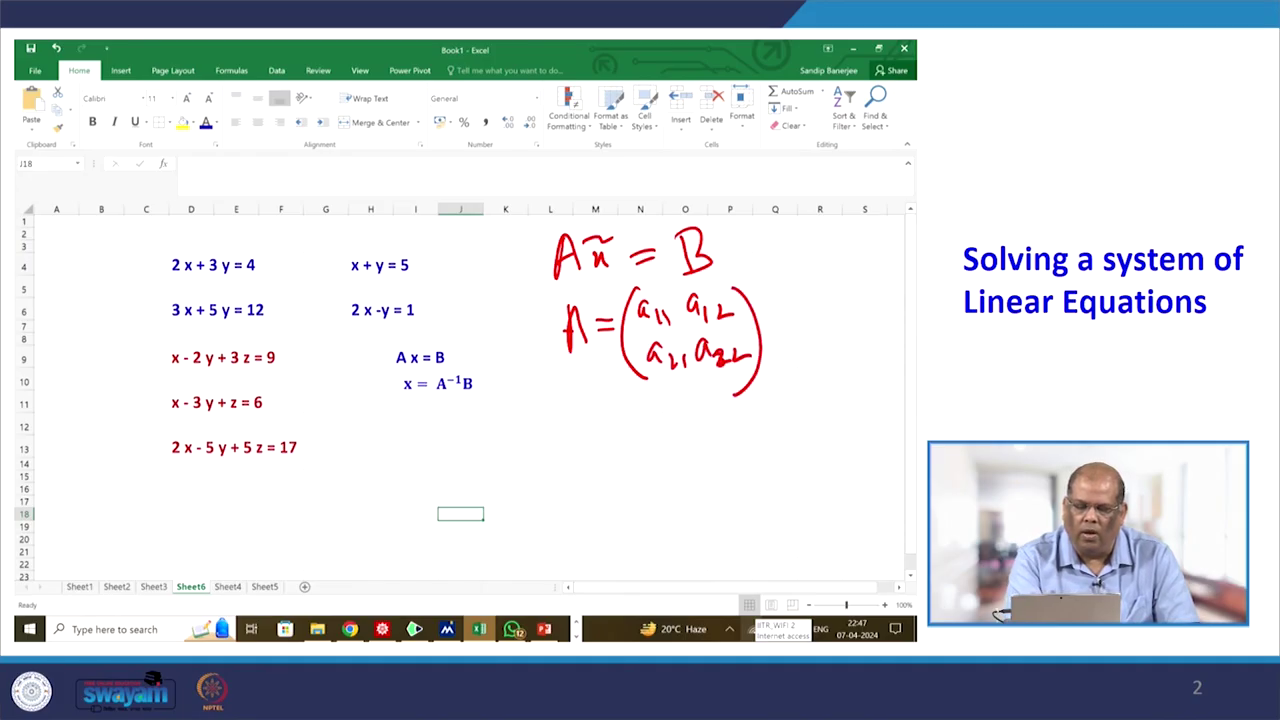
Handwrite the unknown column vector x̃ with entries x1 and x2 beside matrix A
{"action": "left_click_drag", "start_coordinate": [776, 302], "coordinate": [774, 322]}
{"action": "mouse_move", "coordinate": [770, 292]}
{"action": "left_mouse_down"}
{"action": "mouse_move", "coordinate": [794, 286]}
{"action": "mouse_move", "coordinate": [812, 318]}
{"action": "left_mouse_up"}
{"action": "mouse_move", "coordinate": [836, 270]}
{"action": "left_mouse_down"}
{"action": "mouse_move", "coordinate": [838, 358]}
{"action": "mouse_move", "coordinate": [856, 282]}
{"action": "mouse_move", "coordinate": [864, 314]}
{"action": "mouse_move", "coordinate": [850, 338]}
{"action": "mouse_move", "coordinate": [870, 348]}
{"action": "mouse_move", "coordinate": [866, 362]}
{"action": "left_mouse_up"}
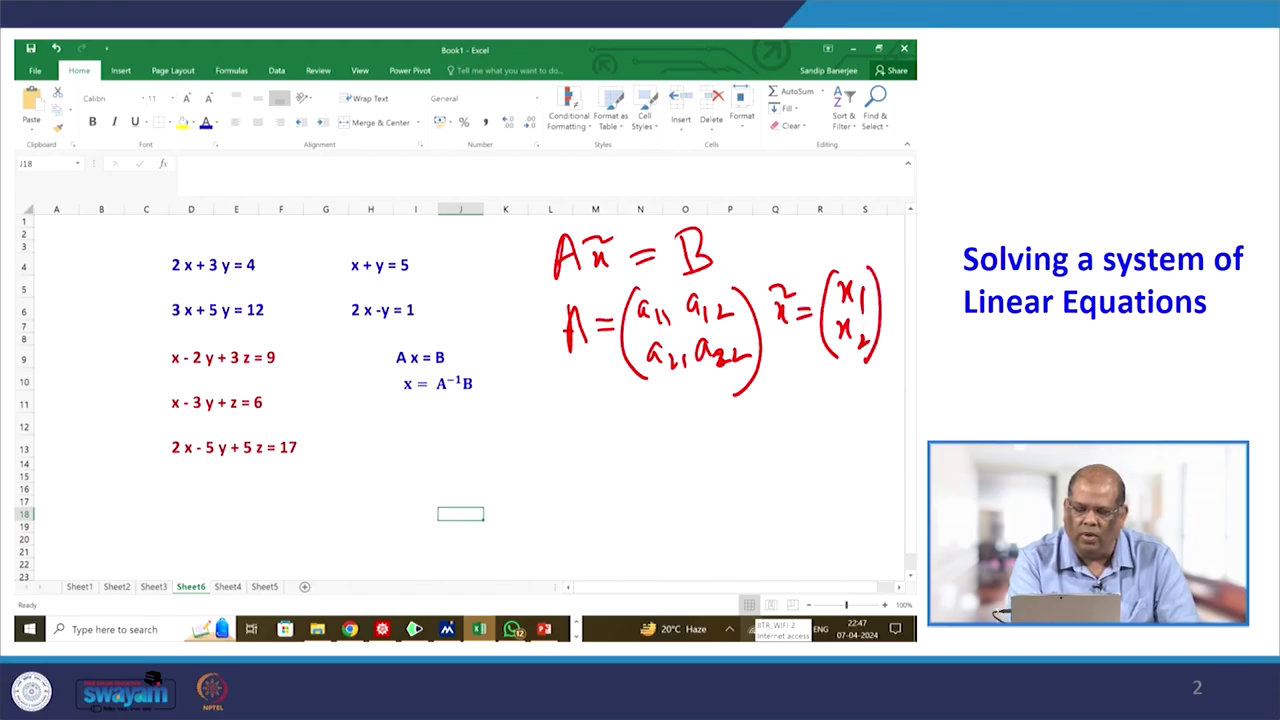
Handwrite the column vector B with entries b1 and b2 below the x̃ vector
{"action": "mouse_move", "coordinate": [708, 396]}
{"action": "left_mouse_down"}
{"action": "mouse_move", "coordinate": [716, 448]}
{"action": "mouse_move", "coordinate": [760, 414]}
{"action": "left_mouse_up"}
{"action": "mouse_move", "coordinate": [782, 368]}
{"action": "left_mouse_down"}
{"action": "mouse_move", "coordinate": [784, 462]}
{"action": "mouse_move", "coordinate": [812, 408]}
{"action": "left_mouse_up"}
{"action": "left_click_drag", "start_coordinate": [818, 386], "coordinate": [816, 450]}
{"action": "left_click_drag", "start_coordinate": [822, 440], "coordinate": [834, 450]}
{"action": "left_click_drag", "start_coordinate": [830, 366], "coordinate": [838, 462]}
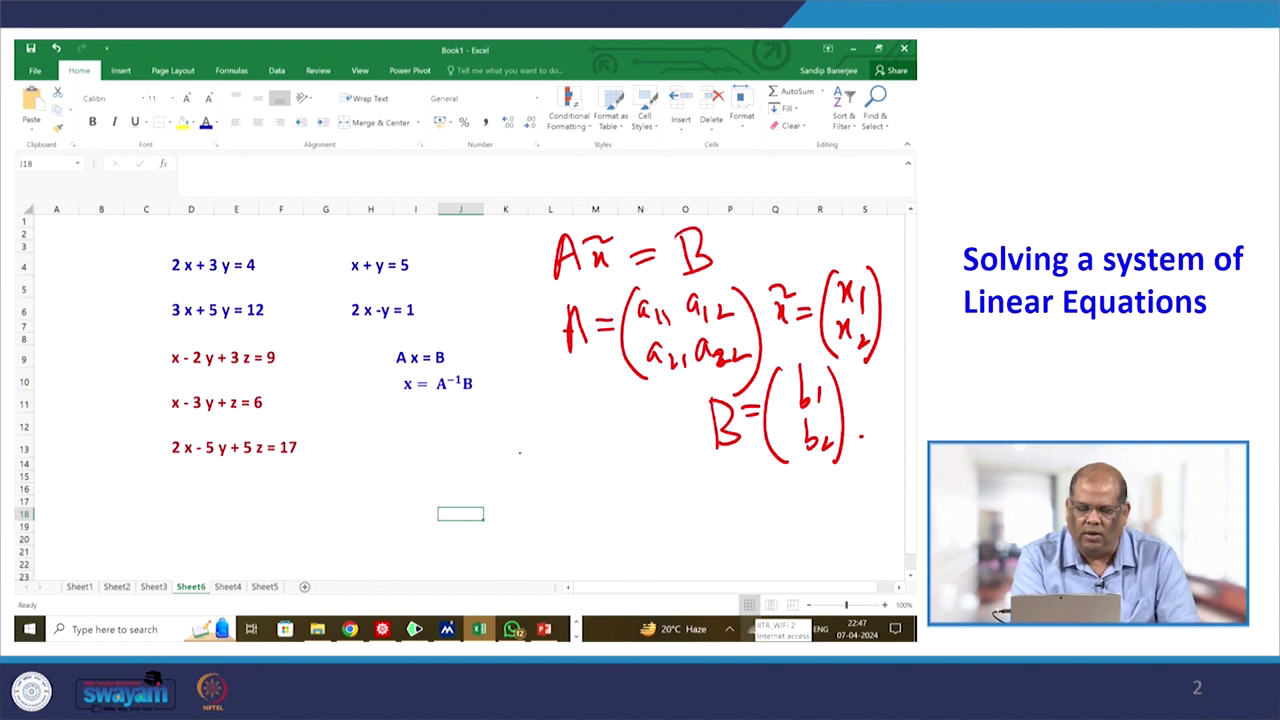
Handwrite the equation multiplied by the inverse, A⁻¹Ax̃ = A⁻¹B, beside the B vector
{"action": "mouse_move", "coordinate": [507, 436]}
{"action": "left_mouse_down"}
{"action": "mouse_move", "coordinate": [496, 474]}
{"action": "mouse_move", "coordinate": [518, 472]}
{"action": "left_mouse_up"}
{"action": "mouse_move", "coordinate": [498, 454]}
{"action": "left_mouse_down"}
{"action": "mouse_move", "coordinate": [512, 452]}
{"action": "mouse_move", "coordinate": [518, 418]}
{"action": "left_mouse_up"}
{"action": "left_click_drag", "start_coordinate": [526, 404], "coordinate": [542, 476]}
{"action": "left_click_drag", "start_coordinate": [546, 426], "coordinate": [560, 470]}
{"action": "left_click_drag", "start_coordinate": [546, 450], "coordinate": [582, 458]}
{"action": "mouse_move", "coordinate": [586, 442]}
{"action": "left_mouse_down"}
{"action": "mouse_move", "coordinate": [576, 458]}
{"action": "mouse_move", "coordinate": [590, 420]}
{"action": "mouse_move", "coordinate": [612, 435]}
{"action": "left_mouse_up"}
{"action": "mouse_move", "coordinate": [599, 446]}
{"action": "left_mouse_down"}
{"action": "mouse_move", "coordinate": [630, 458]}
{"action": "mouse_move", "coordinate": [642, 420]}
{"action": "mouse_move", "coordinate": [648, 452]}
{"action": "left_mouse_up"}
{"action": "left_click_drag", "start_coordinate": [626, 436], "coordinate": [644, 398]}
{"action": "left_click", "coordinate": [662, 428]}
{"action": "left_click_drag", "start_coordinate": [650, 392], "coordinate": [666, 460]}
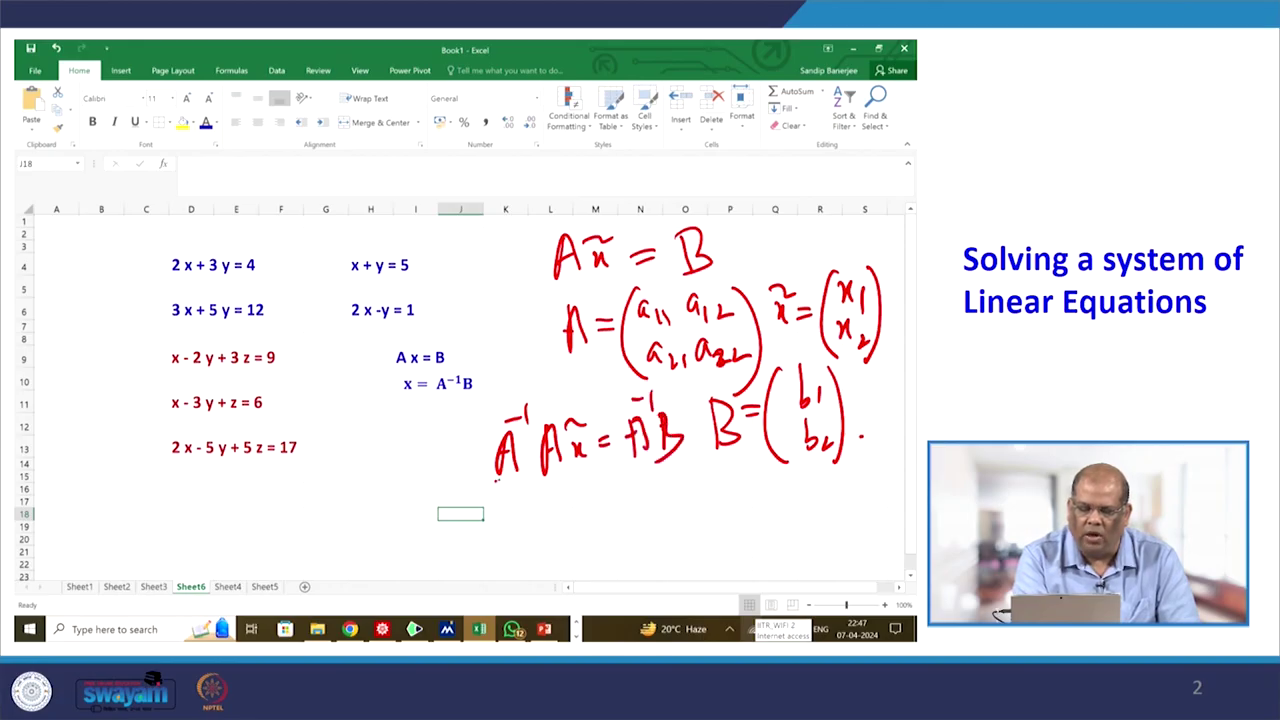
Underline A⁻¹A, mark it as the identity I, and write the solution x = A⁻¹B beneath
{"action": "mouse_move", "coordinate": [495, 481]}
{"action": "left_mouse_down"}
{"action": "mouse_move", "coordinate": [568, 468]}
{"action": "mouse_move", "coordinate": [522, 505]}
{"action": "left_mouse_up"}
{"action": "mouse_move", "coordinate": [526, 489]}
{"action": "left_mouse_down"}
{"action": "mouse_move", "coordinate": [512, 535]}
{"action": "mouse_move", "coordinate": [523, 510]}
{"action": "left_mouse_up"}
{"action": "mouse_move", "coordinate": [508, 535]}
{"action": "left_mouse_down"}
{"action": "mouse_move", "coordinate": [570, 530]}
{"action": "mouse_move", "coordinate": [614, 506]}
{"action": "left_mouse_up"}
{"action": "left_click_drag", "start_coordinate": [596, 516], "coordinate": [659, 514]}
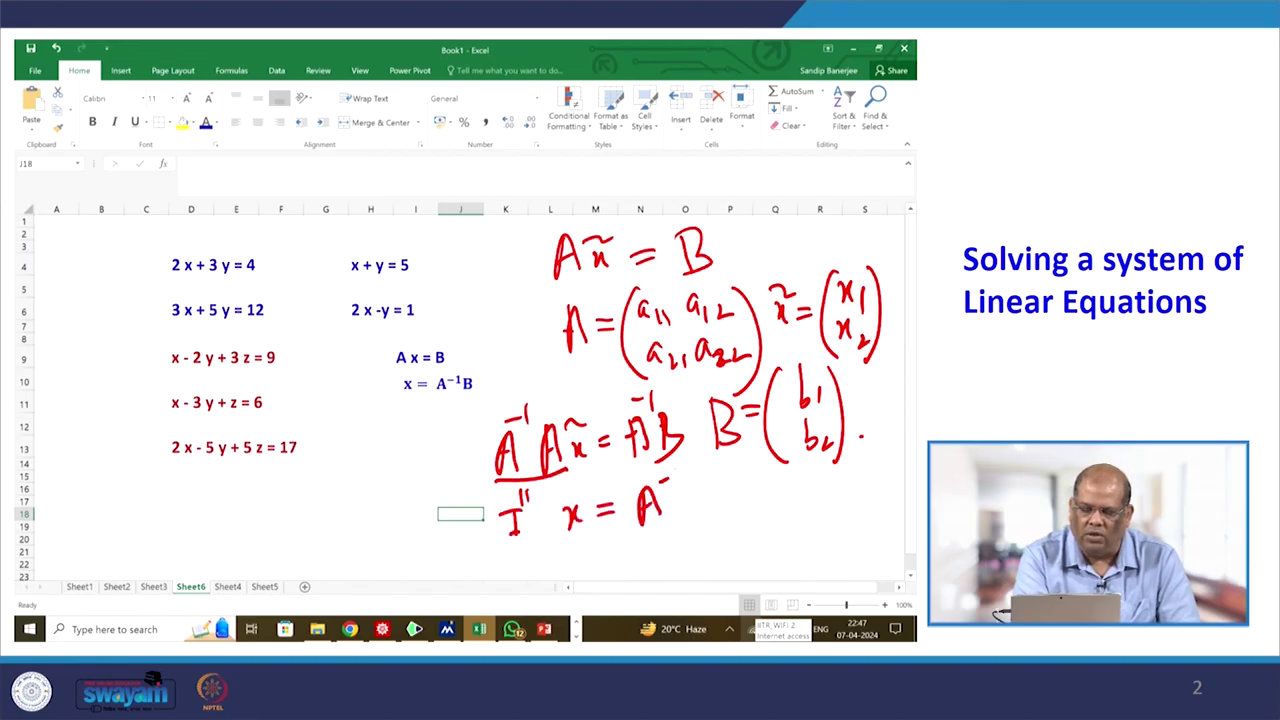
{"action": "left_click_drag", "start_coordinate": [676, 468], "coordinate": [678, 486]}
{"action": "left_click_drag", "start_coordinate": [698, 480], "coordinate": [699, 520]}
{"action": "mouse_move", "coordinate": [698, 478]}
{"action": "left_mouse_down"}
{"action": "mouse_move", "coordinate": [712, 500]}
{"action": "mouse_move", "coordinate": [700, 522]}
{"action": "left_mouse_up"}
{"action": "mouse_move", "coordinate": [558, 484]}
{"action": "left_mouse_down"}
{"action": "mouse_move", "coordinate": [558, 544]}
{"action": "mouse_move", "coordinate": [658, 538]}
{"action": "mouse_move", "coordinate": [740, 474]}
{"action": "left_mouse_up"}
{"action": "left_click_drag", "start_coordinate": [552, 480], "coordinate": [738, 458]}
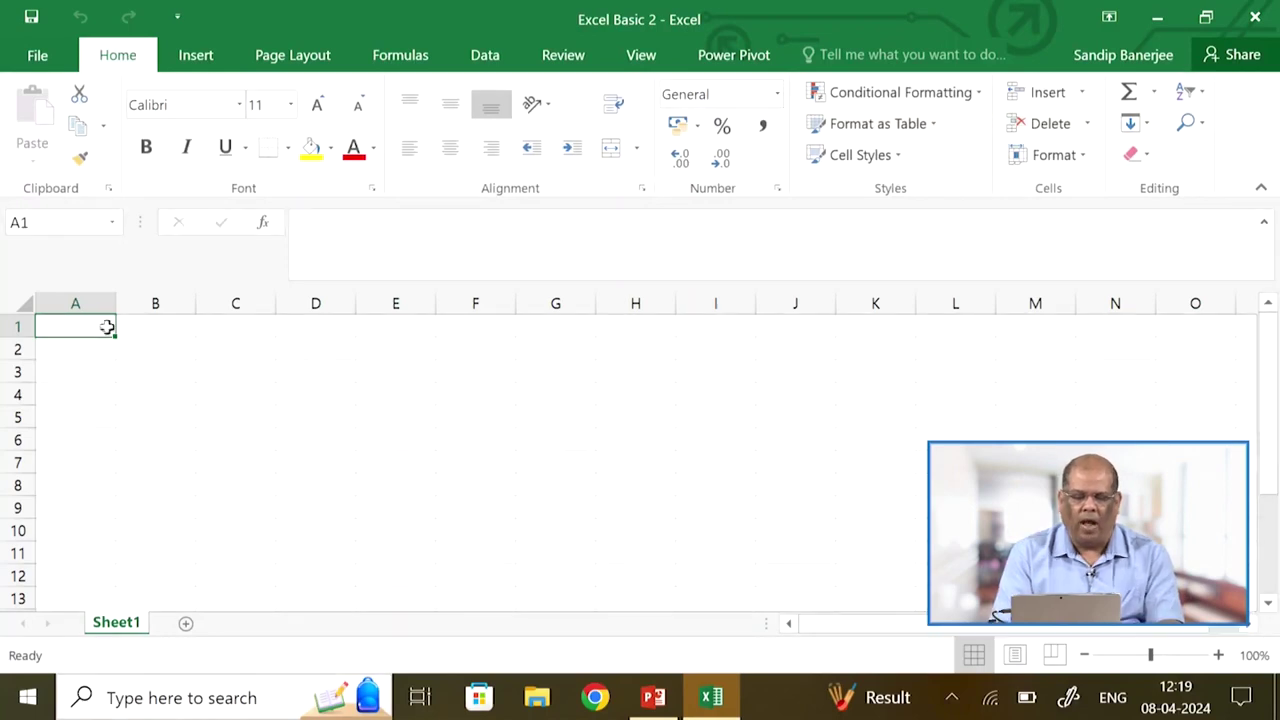
Set the font size of cells A1:M21 in the Excel Basic 2 workbook to 20 and center their contents horizontally
{"action": "left_click_drag", "start_coordinate": [98, 327], "coordinate": [1068, 606]}
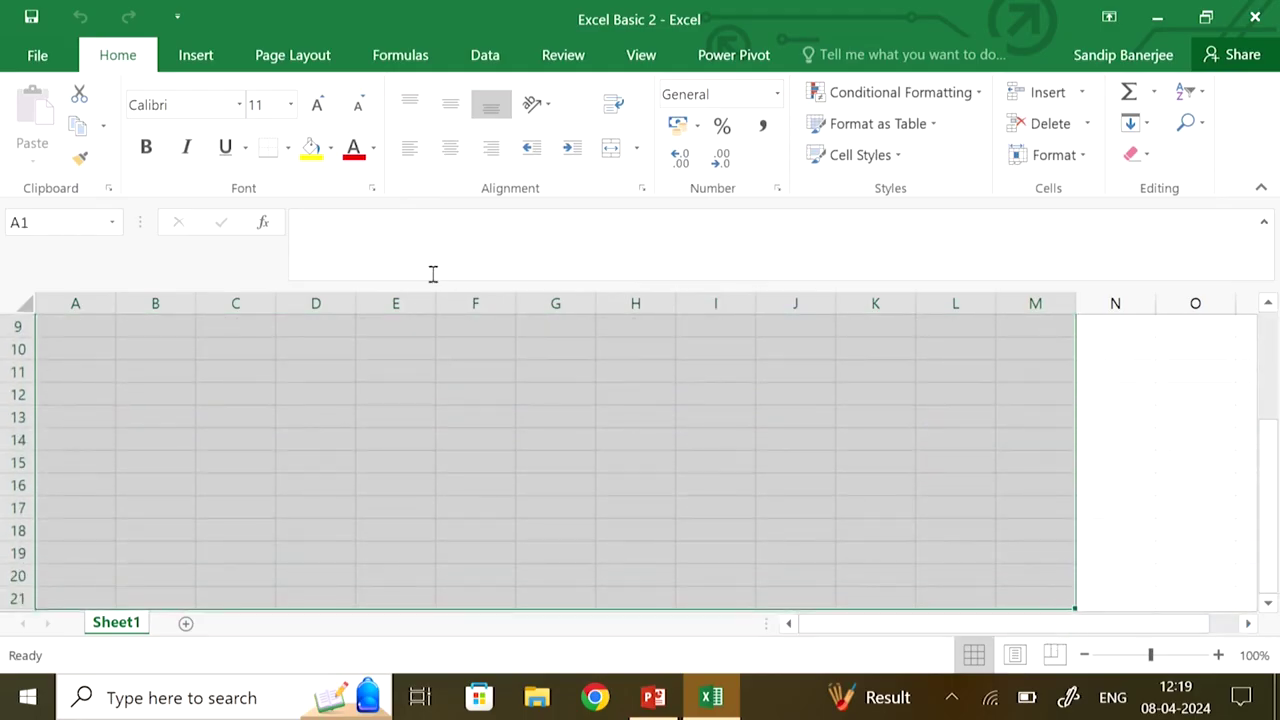
{"action": "left_click", "coordinate": [262, 105]}
{"action": "type", "text": "20"}
{"action": "key", "text": "Return"}
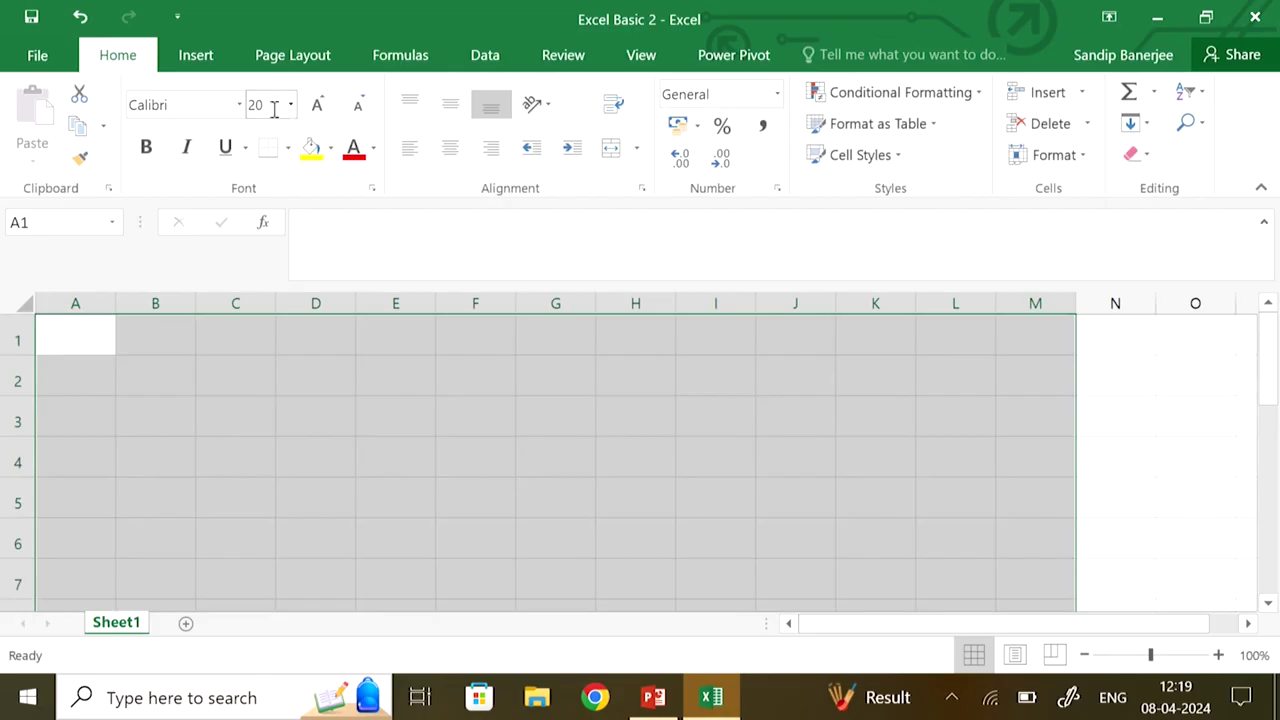
{"action": "left_click", "coordinate": [450, 148]}
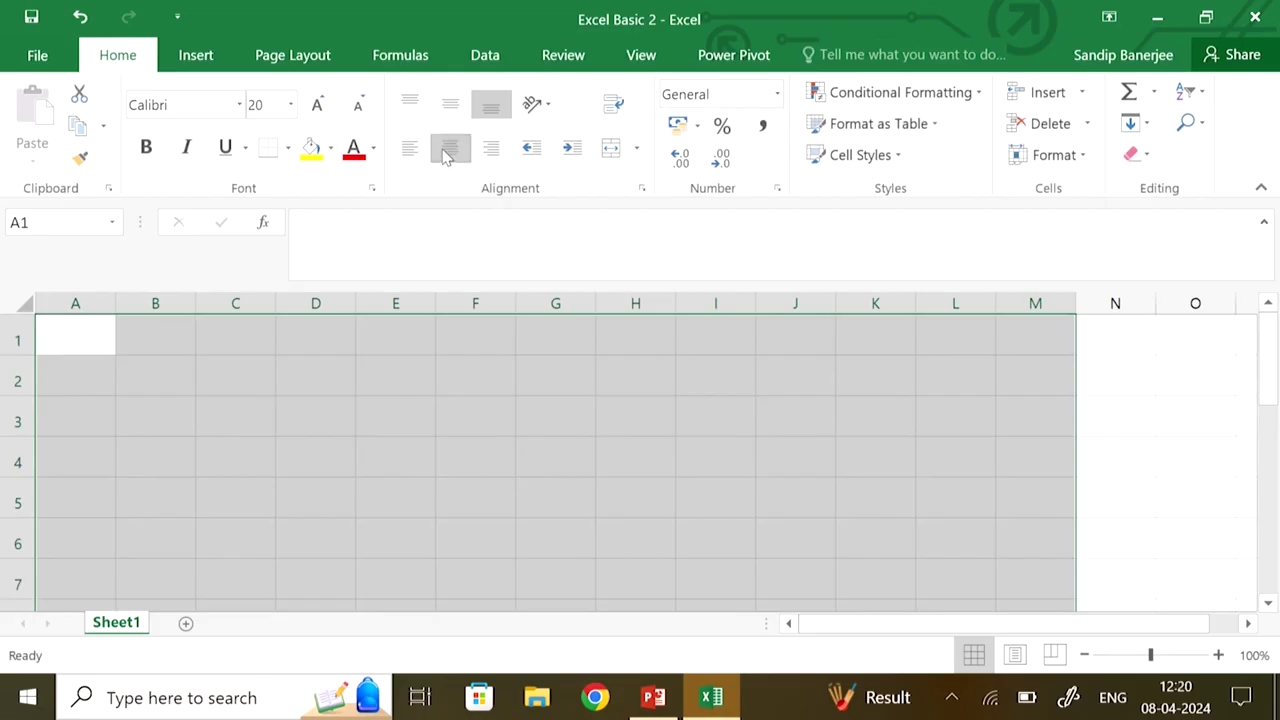
{"action": "left_click", "coordinate": [1120, 494]}
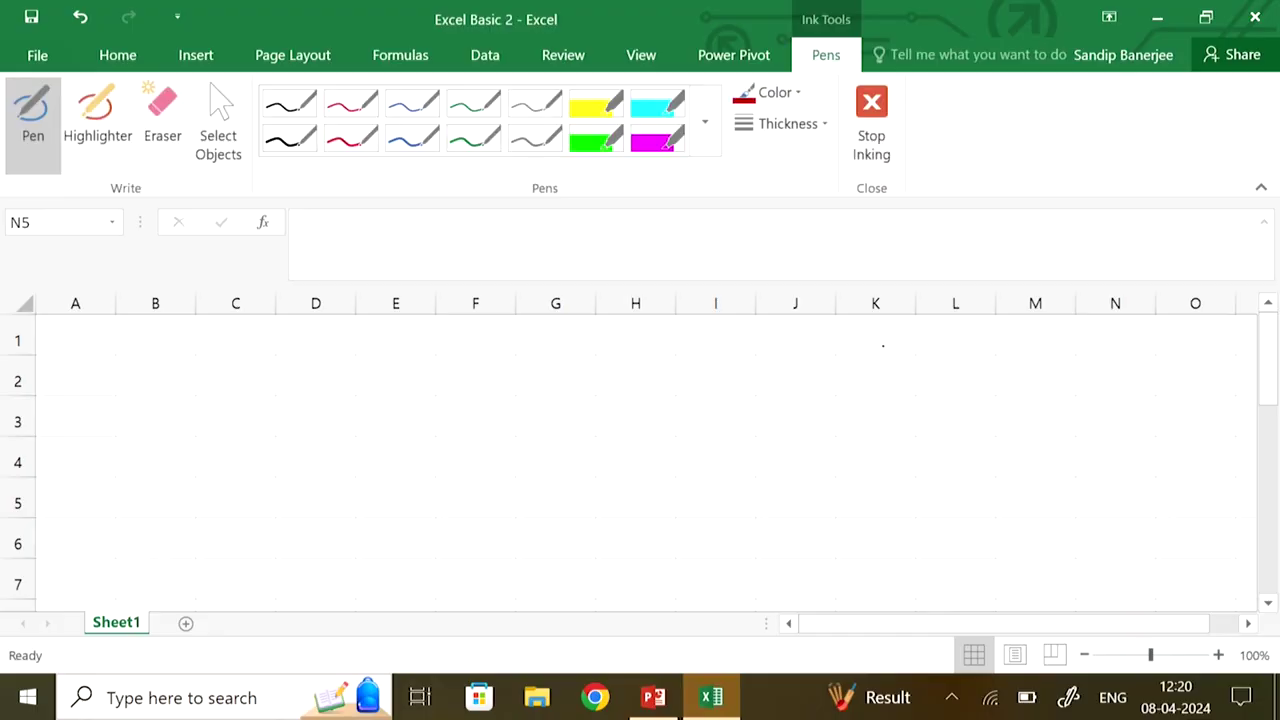
Handwrite the equations 2x+3y=4 and 3x+5y=12 in dark red ink over columns K to N near the sheet's top
{"action": "mouse_move", "coordinate": [883, 340]}
{"action": "left_mouse_down"}
{"action": "mouse_move", "coordinate": [880, 372]}
{"action": "mouse_move", "coordinate": [978, 352]}
{"action": "mouse_move", "coordinate": [960, 372]}
{"action": "mouse_move", "coordinate": [1020, 360]}
{"action": "left_mouse_up"}
{"action": "mouse_move", "coordinate": [1028, 342]}
{"action": "left_mouse_down"}
{"action": "mouse_move", "coordinate": [1026, 378]}
{"action": "mouse_move", "coordinate": [1010, 390]}
{"action": "mouse_move", "coordinate": [1066, 348]}
{"action": "left_mouse_up"}
{"action": "left_click_drag", "start_coordinate": [1048, 362], "coordinate": [1116, 356]}
{"action": "left_click_drag", "start_coordinate": [1110, 340], "coordinate": [1112, 388]}
{"action": "mouse_move", "coordinate": [882, 398]}
{"action": "left_mouse_down"}
{"action": "mouse_move", "coordinate": [900, 414]}
{"action": "mouse_move", "coordinate": [888, 436]}
{"action": "mouse_move", "coordinate": [930, 430]}
{"action": "left_mouse_up"}
{"action": "mouse_move", "coordinate": [934, 410]}
{"action": "left_mouse_down"}
{"action": "mouse_move", "coordinate": [928, 422]}
{"action": "mouse_move", "coordinate": [980, 412]}
{"action": "left_mouse_up"}
{"action": "mouse_move", "coordinate": [962, 400]}
{"action": "left_mouse_down"}
{"action": "mouse_move", "coordinate": [962, 432]}
{"action": "mouse_move", "coordinate": [986, 434]}
{"action": "mouse_move", "coordinate": [1012, 398]}
{"action": "mouse_move", "coordinate": [1020, 424]}
{"action": "left_mouse_up"}
{"action": "left_click_drag", "start_coordinate": [1032, 406], "coordinate": [1016, 454]}
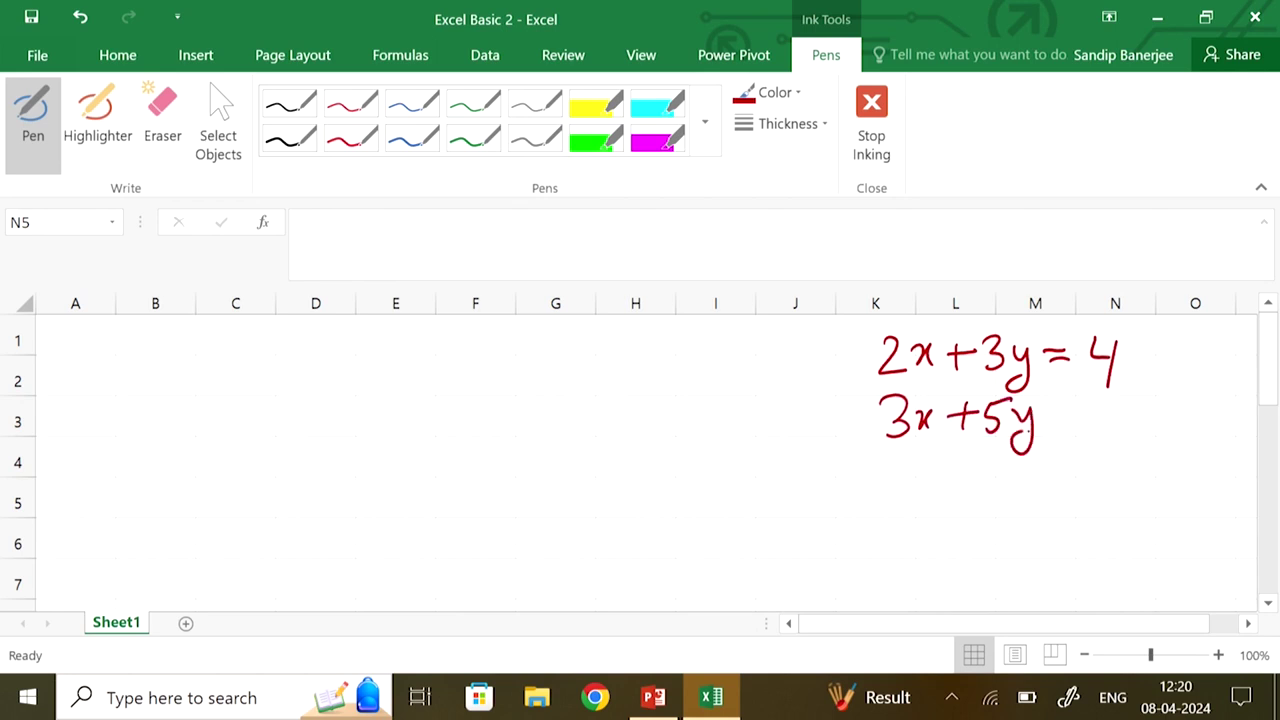
{"action": "left_click_drag", "start_coordinate": [1050, 408], "coordinate": [1076, 407]}
{"action": "left_click_drag", "start_coordinate": [1052, 424], "coordinate": [1136, 434]}
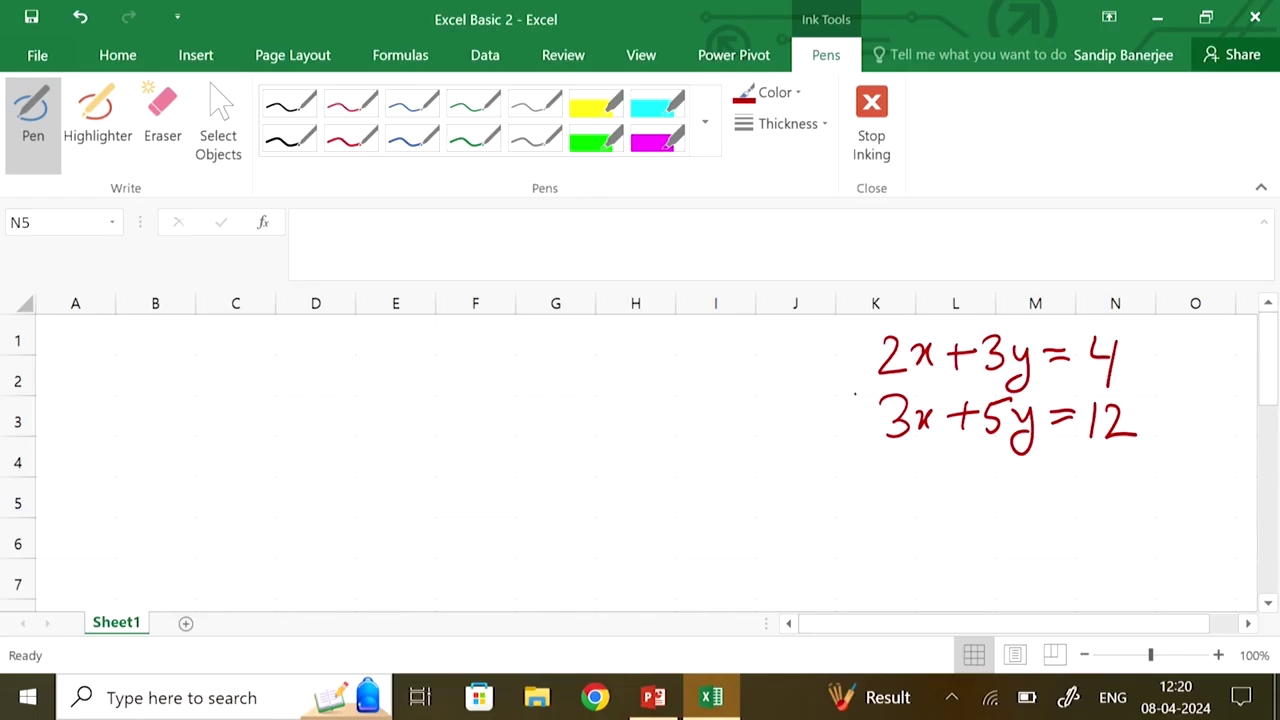
Label B2 as A and enter the coefficient matrix in C2:D3 with rows 2, 3 and 3, 5
{"action": "left_click", "coordinate": [117, 55]}
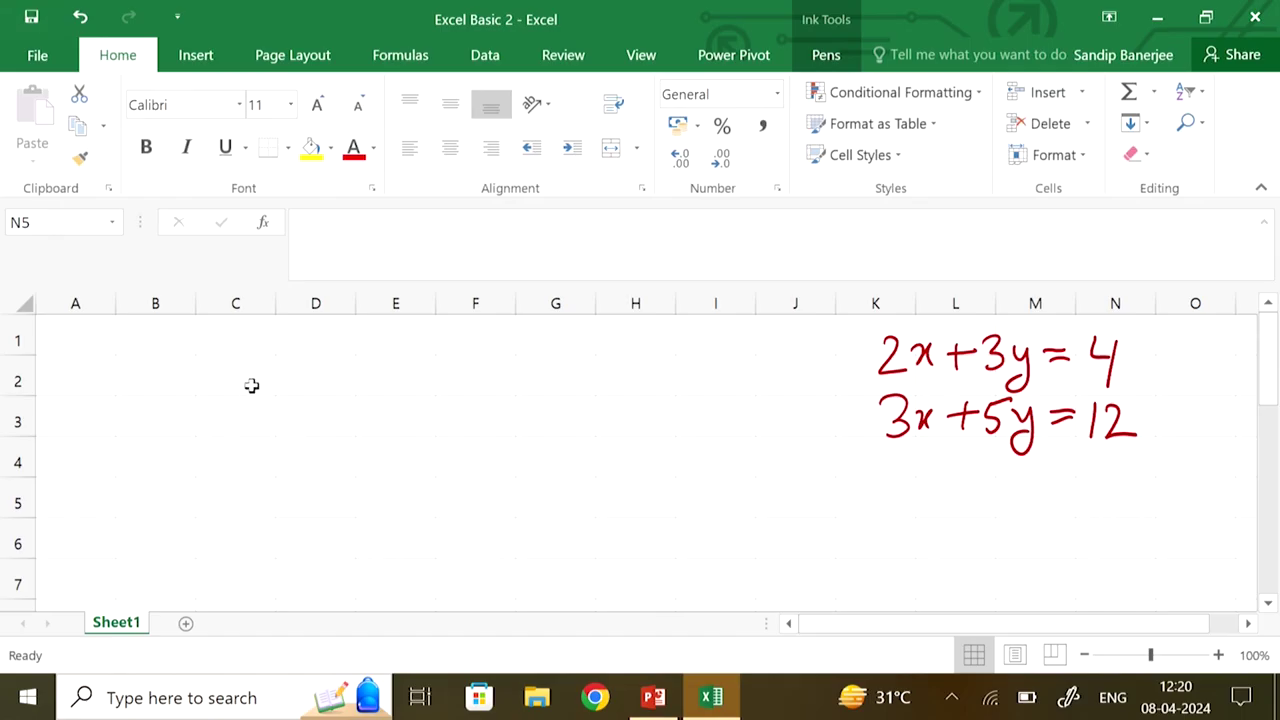
{"action": "left_click", "coordinate": [165, 375]}
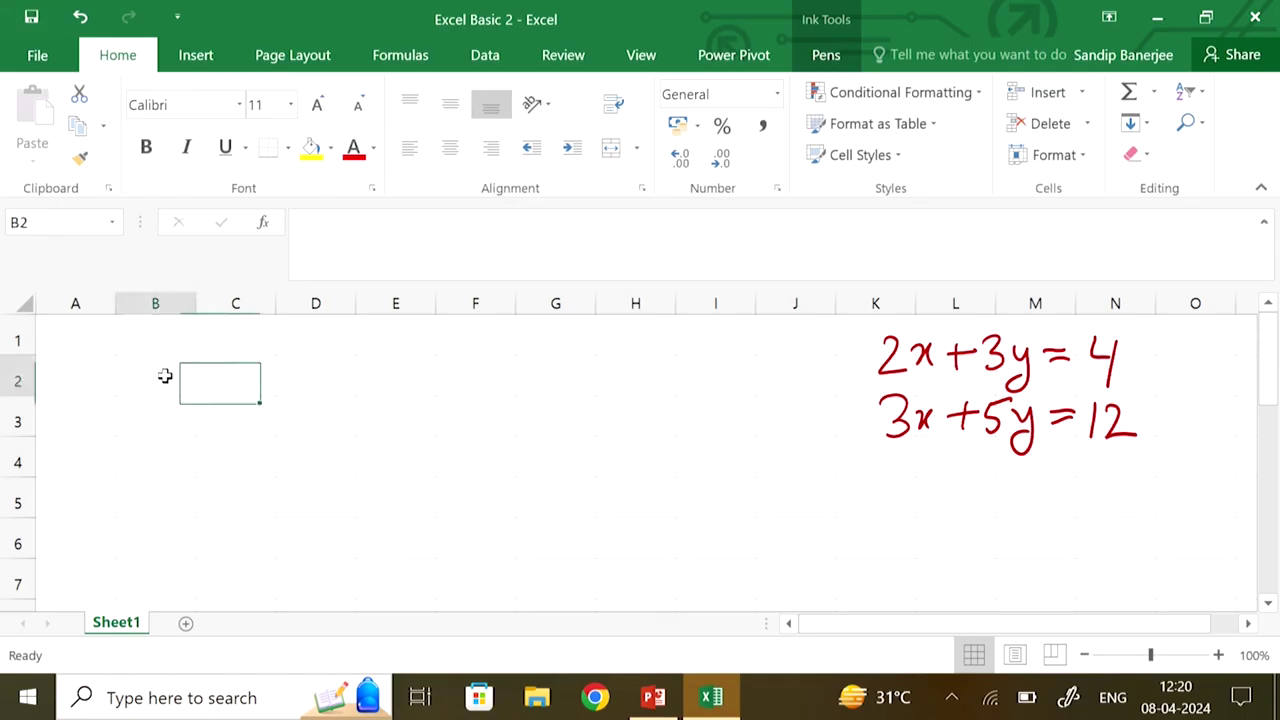
{"action": "type", "text": "A"}
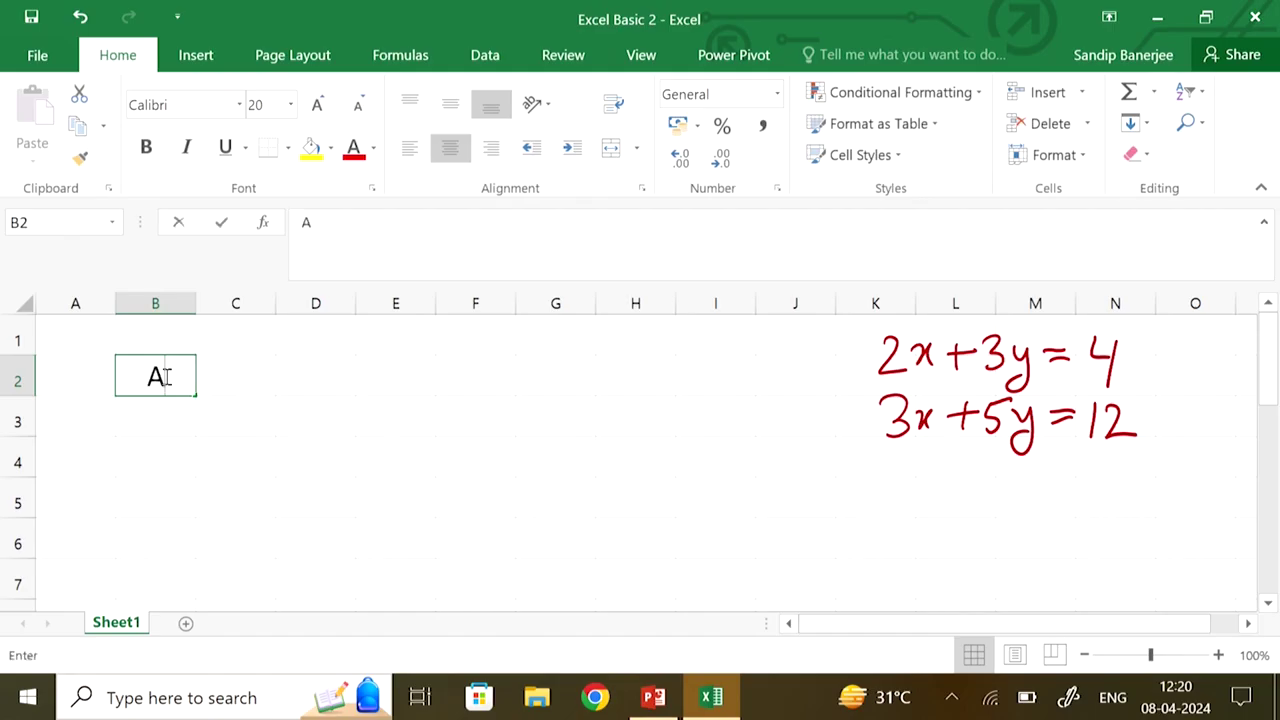
{"action": "left_click", "coordinate": [256, 375]}
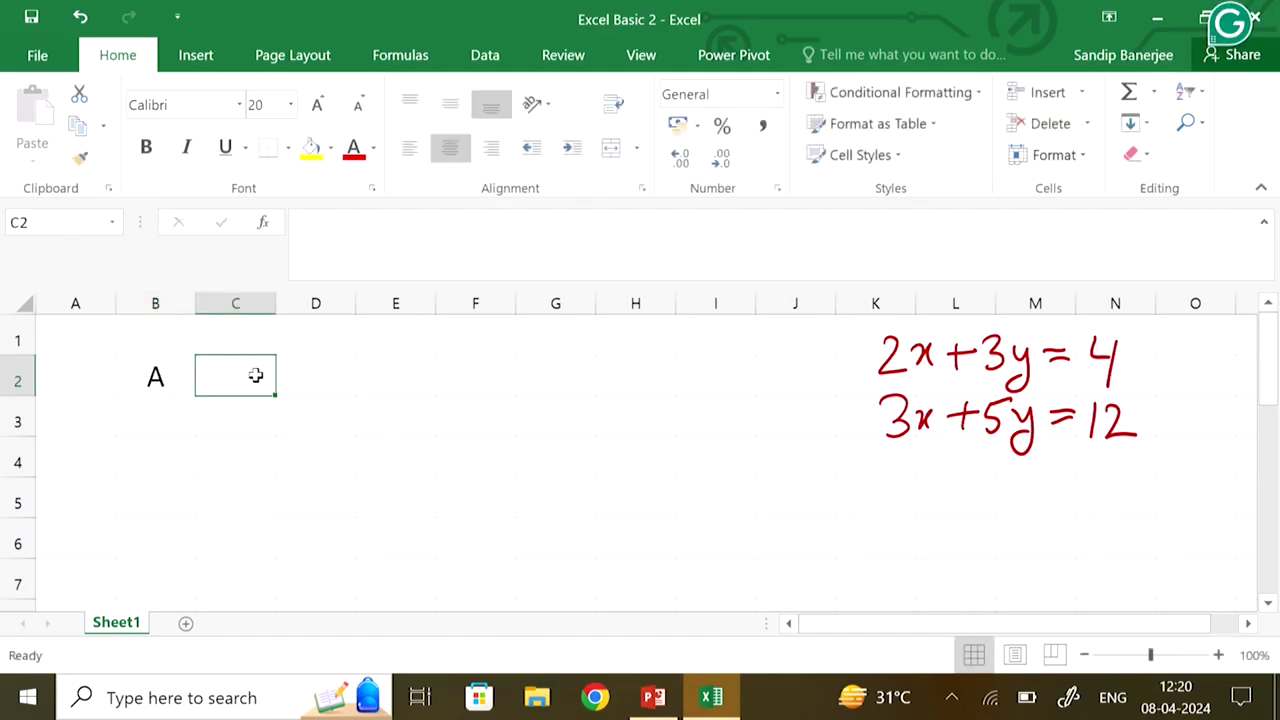
{"action": "type", "text": "2"}
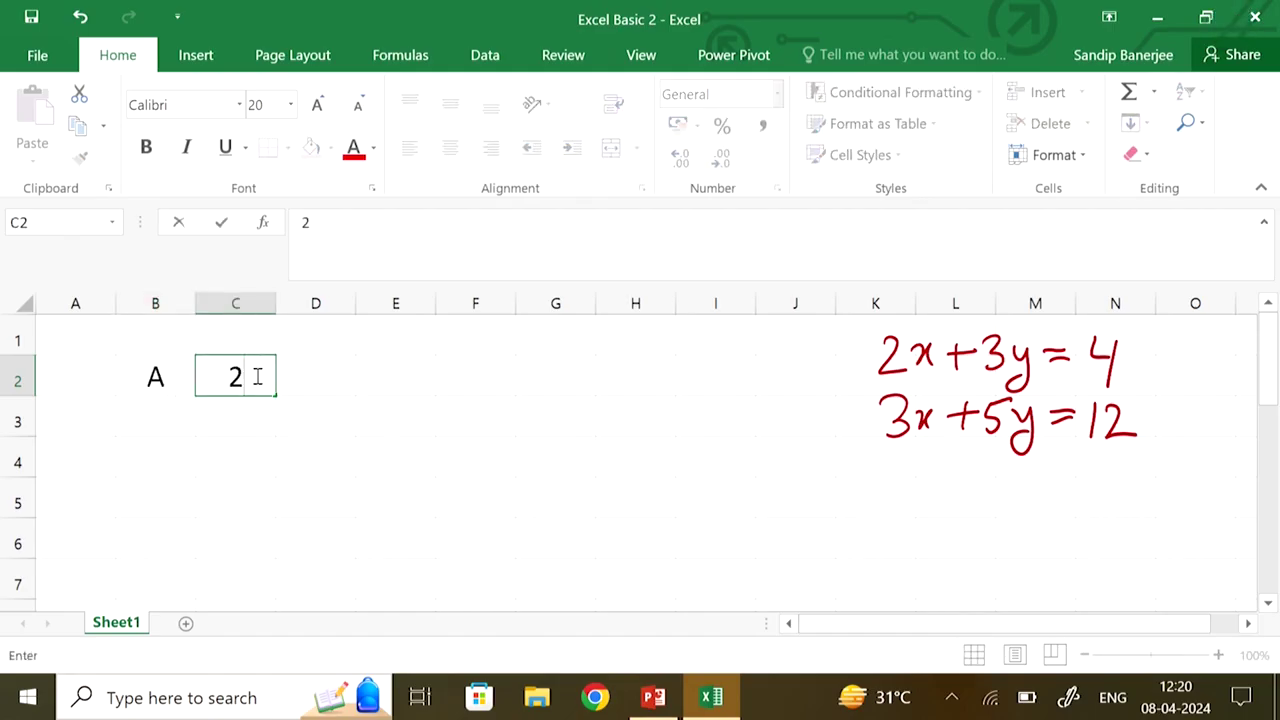
{"action": "left_click", "coordinate": [324, 375]}
{"action": "type", "text": "3"}
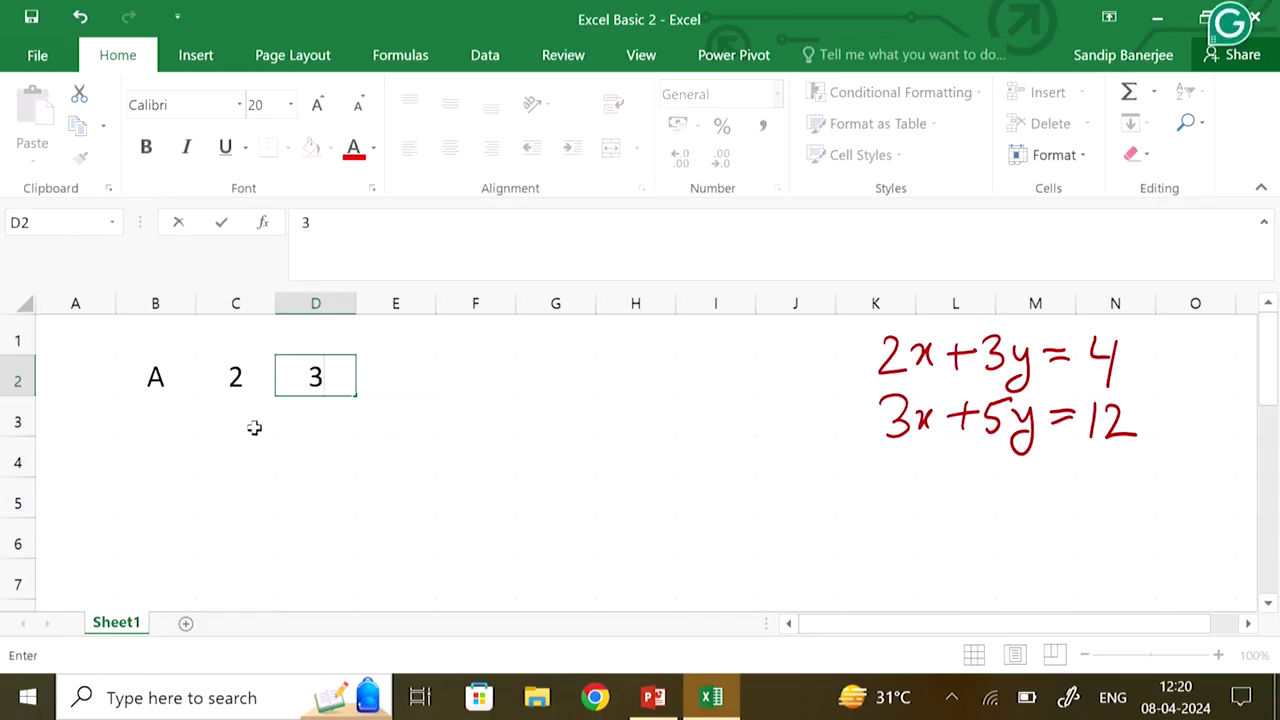
{"action": "left_click", "coordinate": [254, 427]}
{"action": "type", "text": "3"}
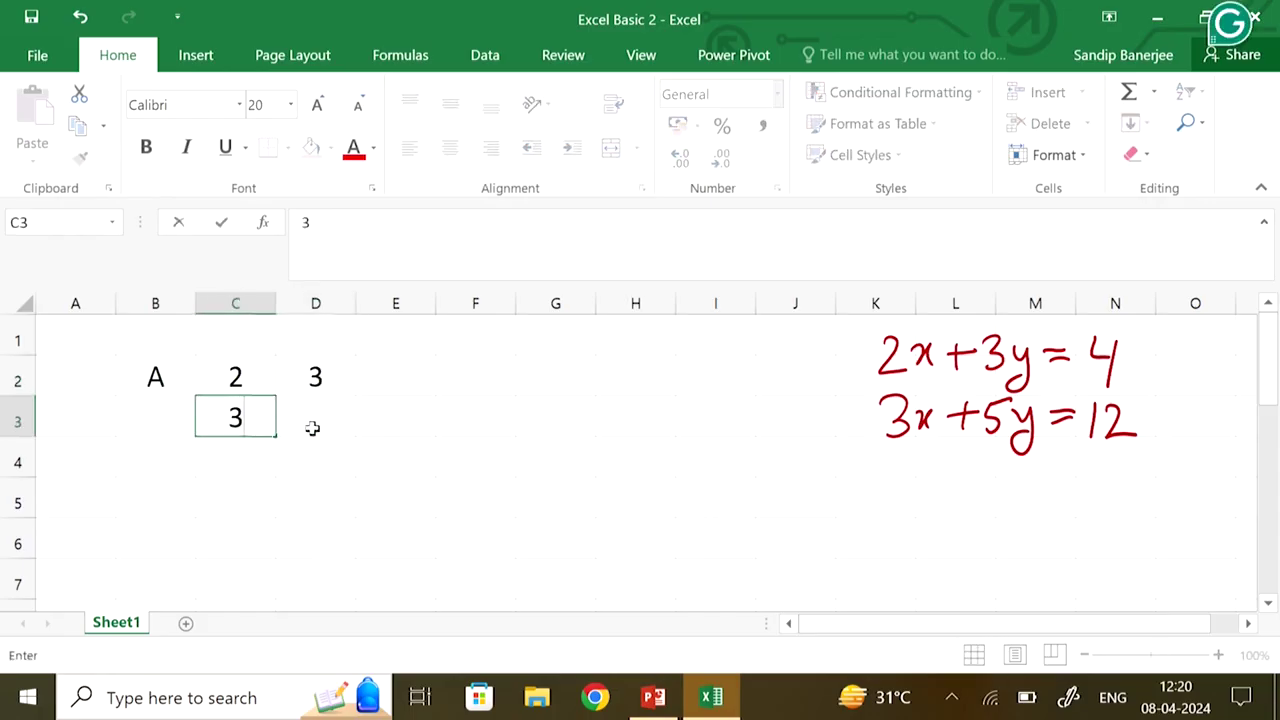
{"action": "left_click", "coordinate": [312, 428]}
{"action": "type", "text": "5"}
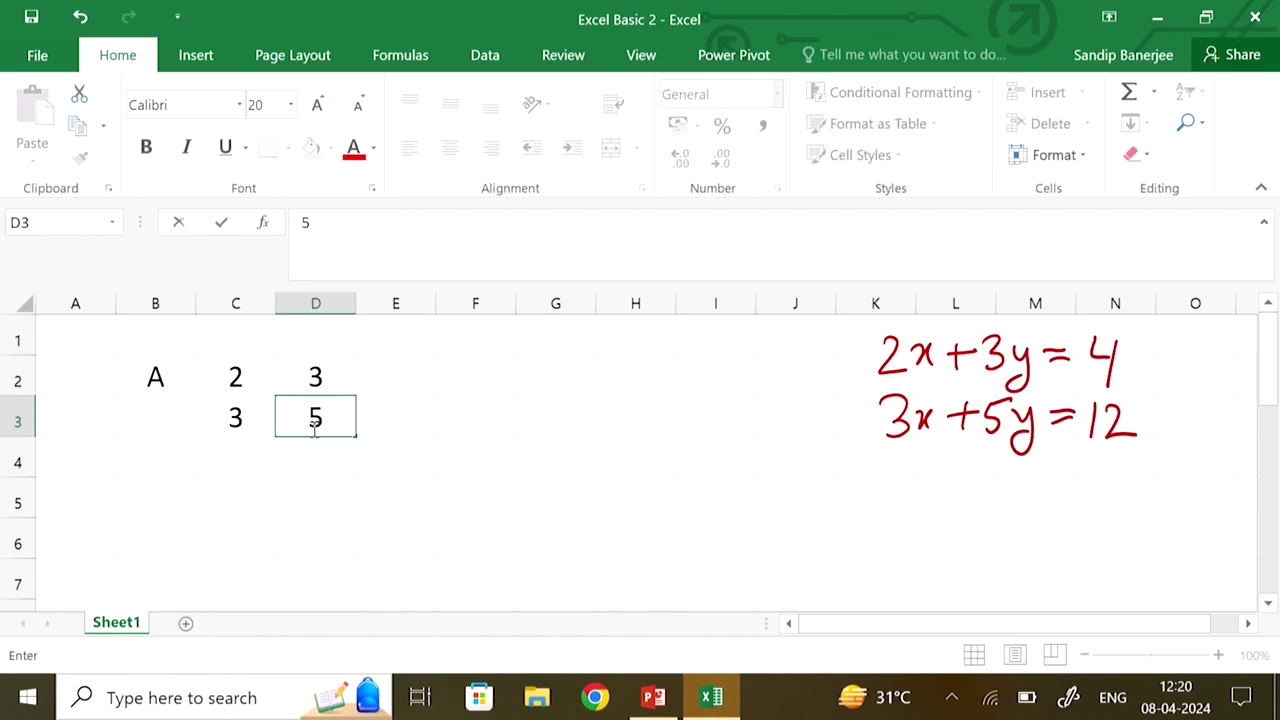
Label F2 as X and enter the unknowns x in G2 and y in G3
{"action": "left_click", "coordinate": [475, 370]}
{"action": "type", "text": "X"}
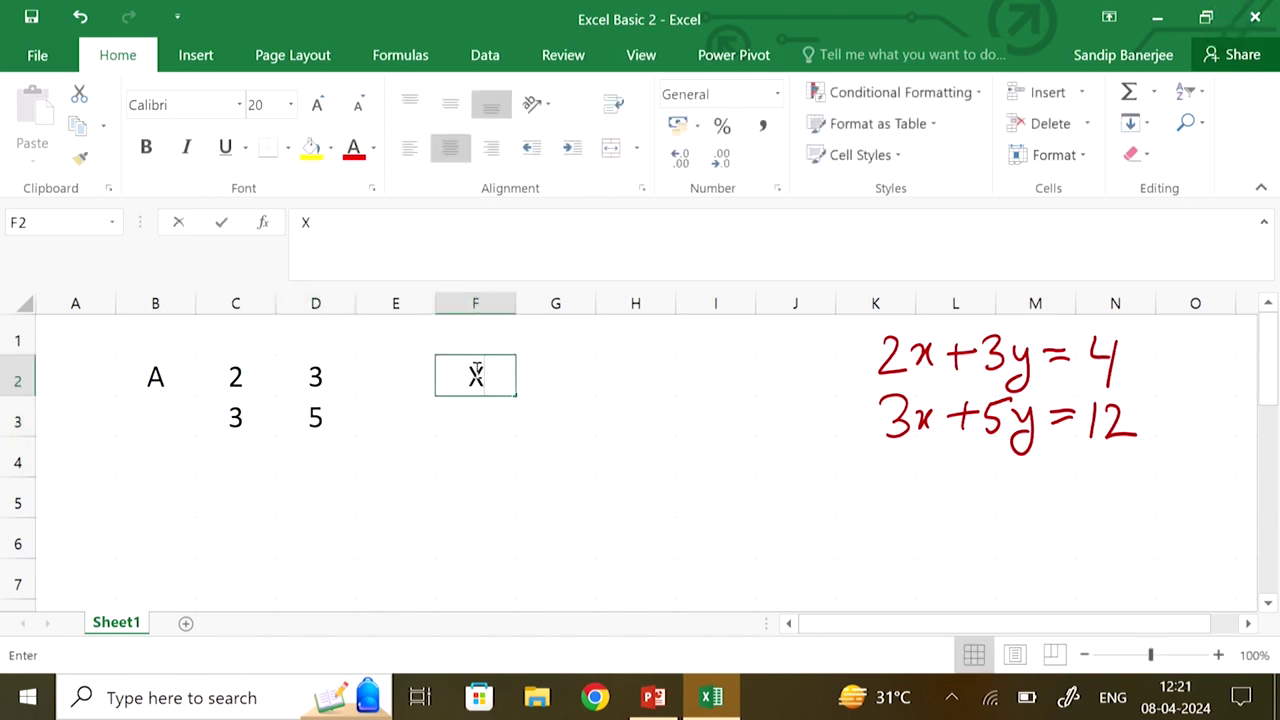
{"action": "left_click", "coordinate": [554, 374]}
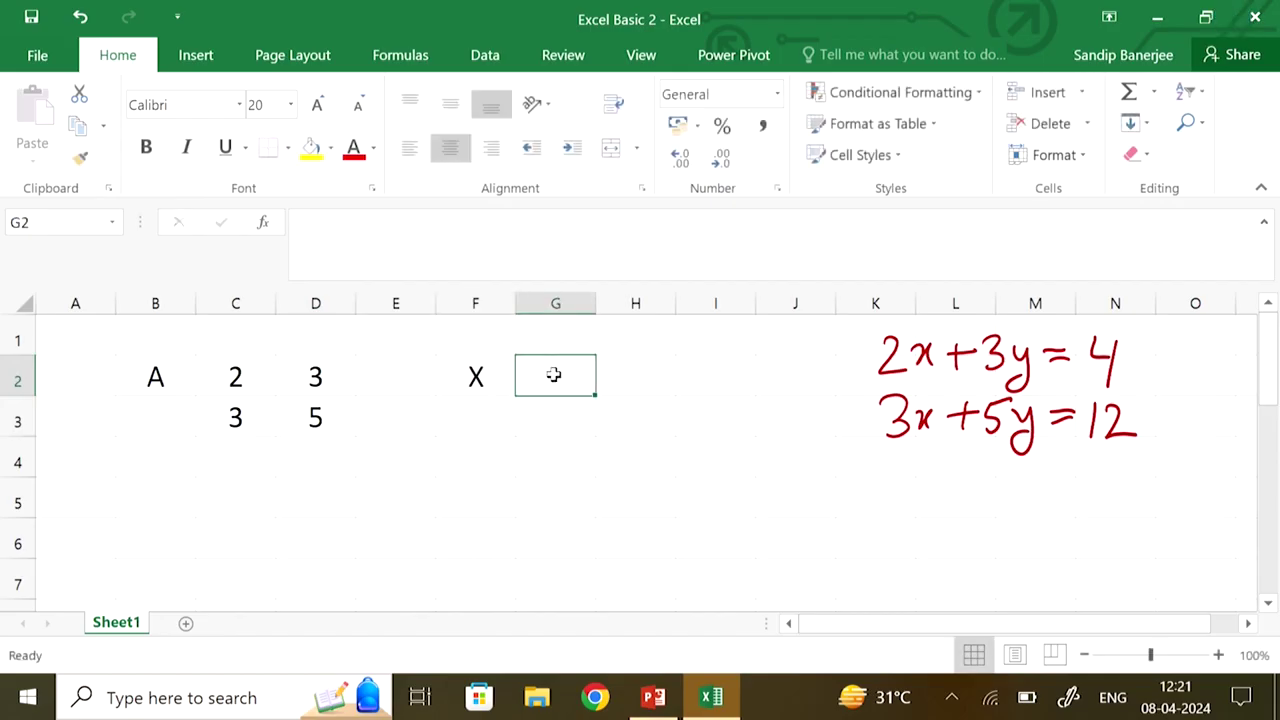
{"action": "type", "text": "x"}
{"action": "left_click", "coordinate": [560, 423]}
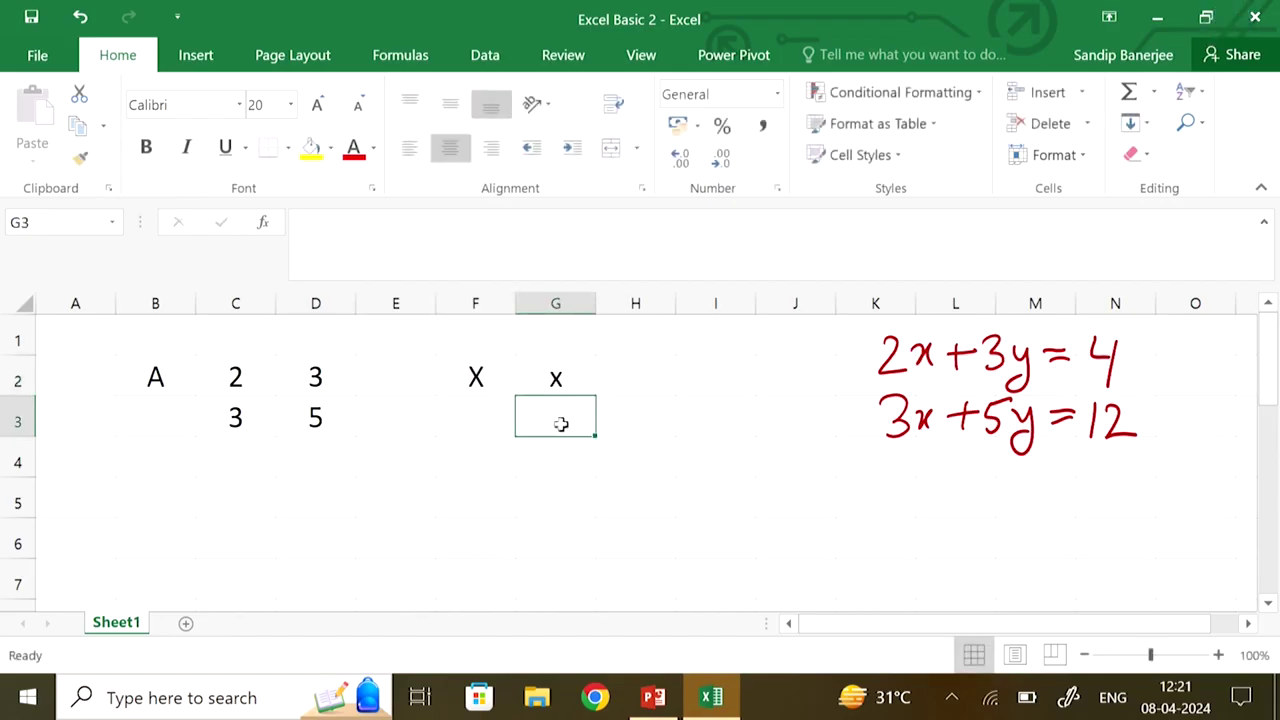
{"action": "type", "text": "y"}
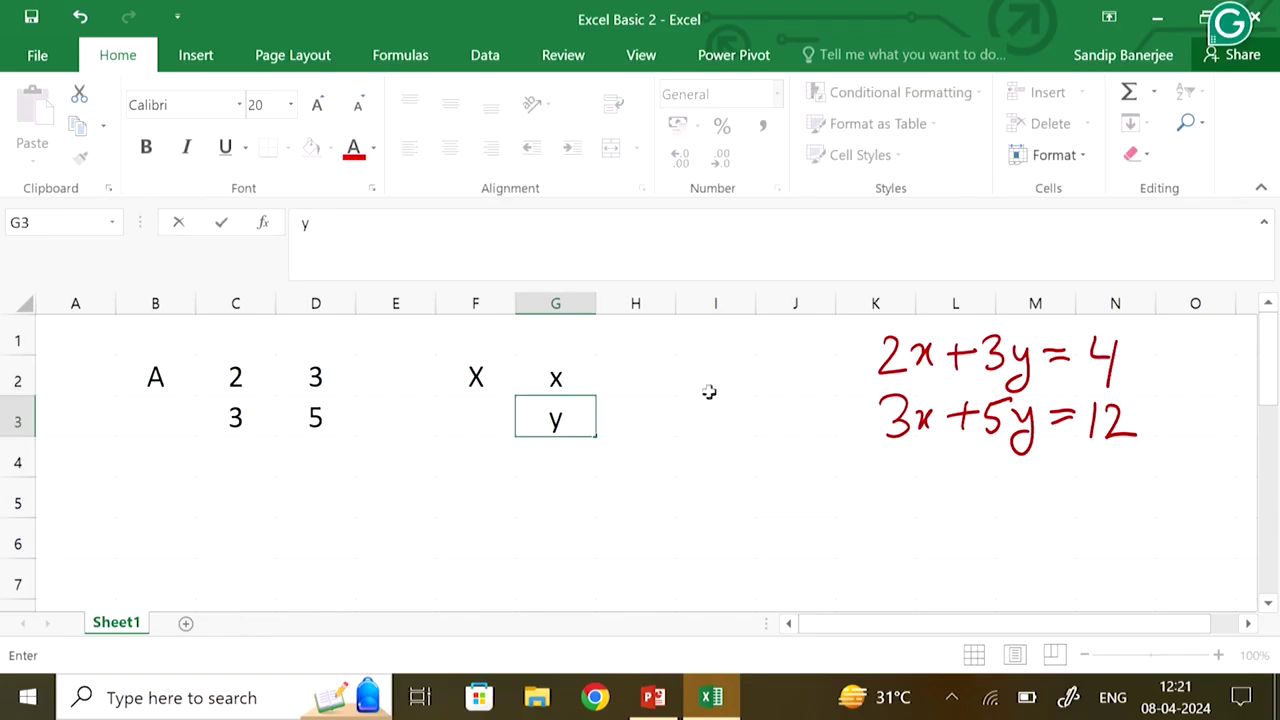
Label I2 as B and enter the constants 4 in J2 and 12 in J3
{"action": "left_click", "coordinate": [694, 377]}
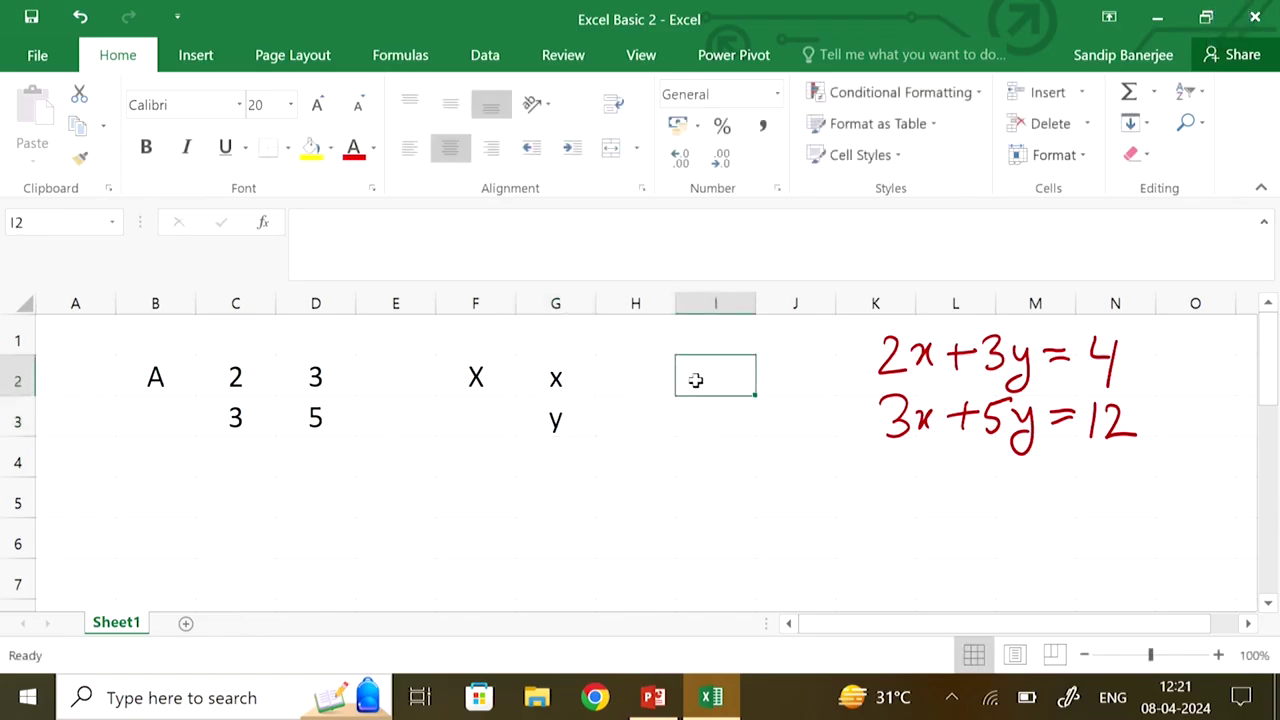
{"action": "type", "text": "B"}
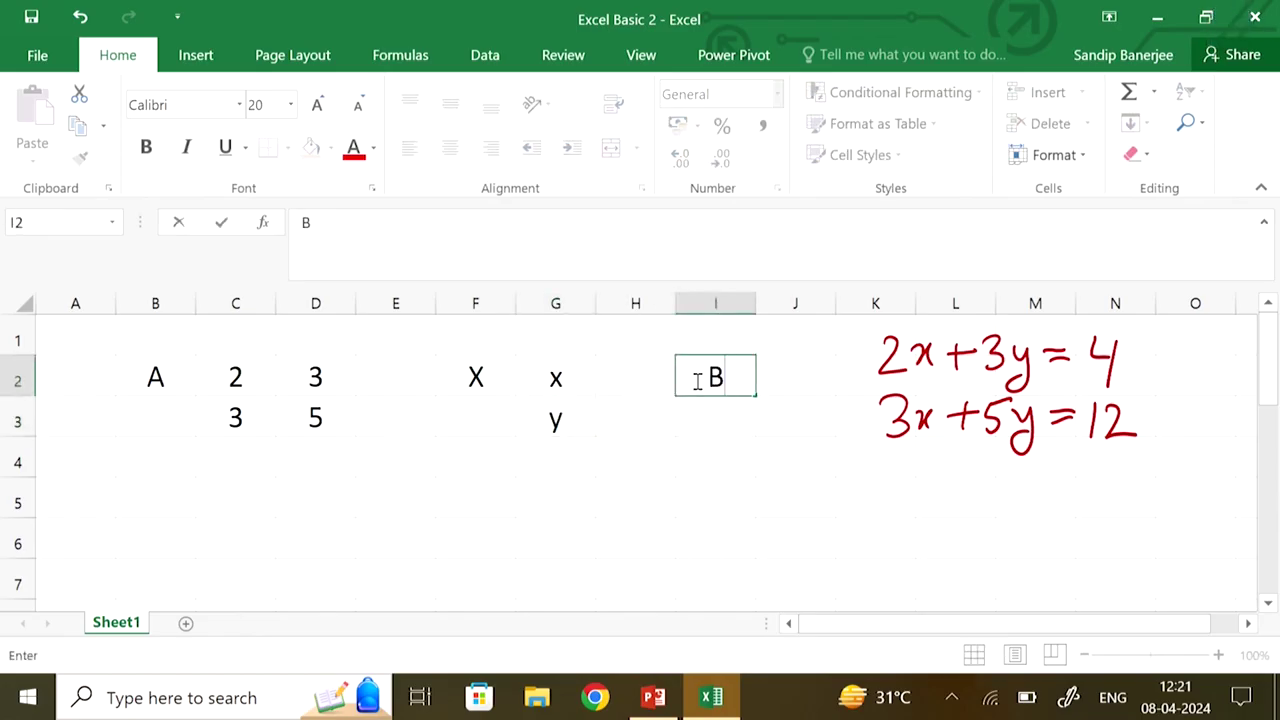
{"action": "left_click", "coordinate": [786, 379]}
{"action": "type", "text": "4"}
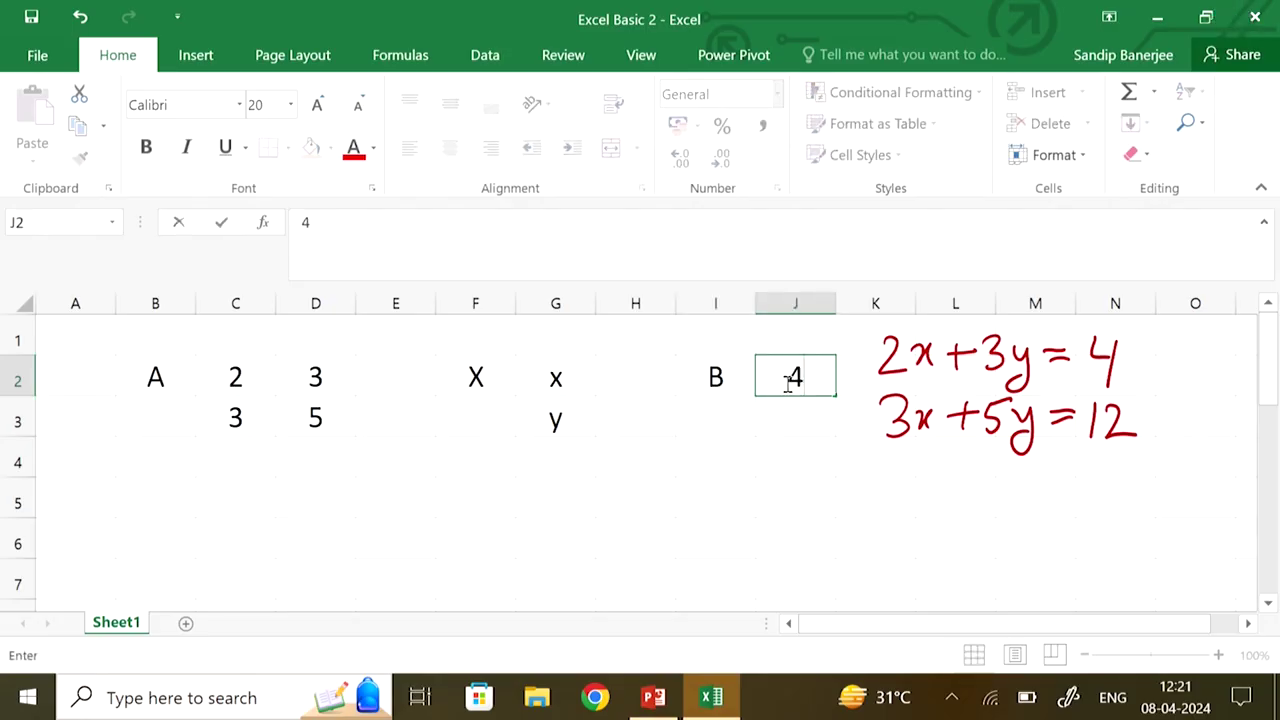
{"action": "key", "text": "Return"}
{"action": "left_click", "coordinate": [793, 417]}
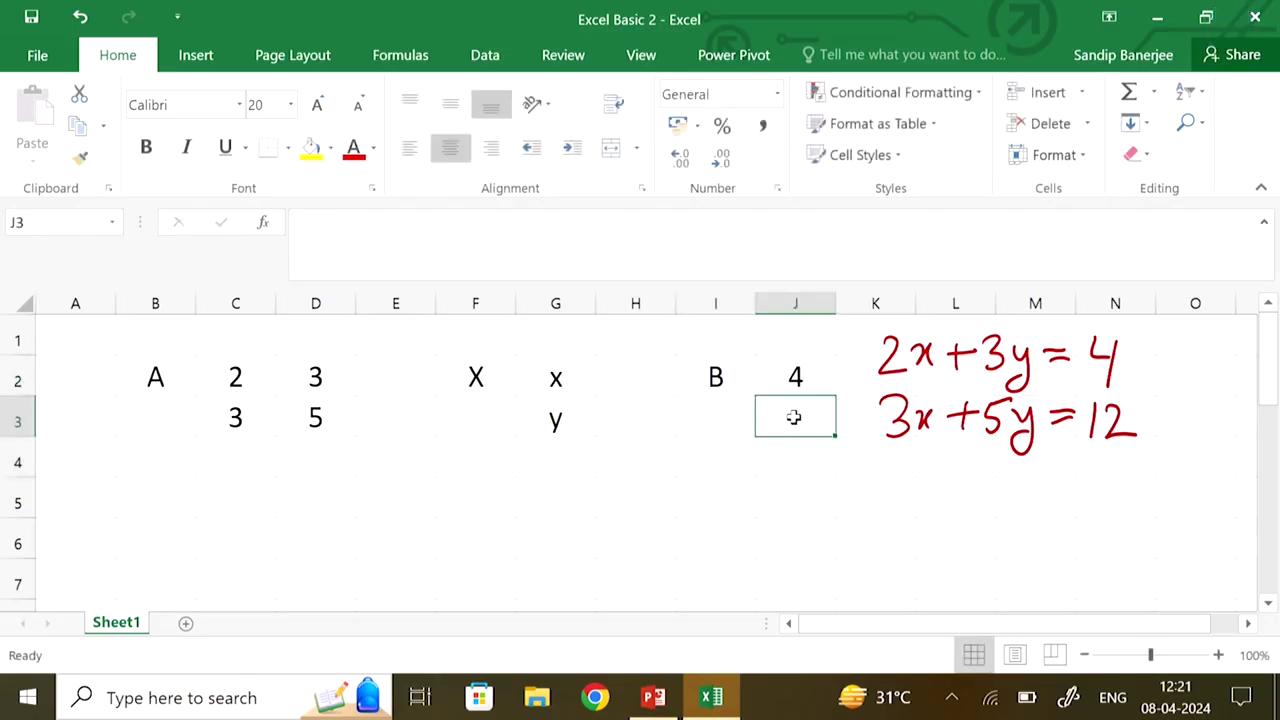
{"action": "type", "text": "12"}
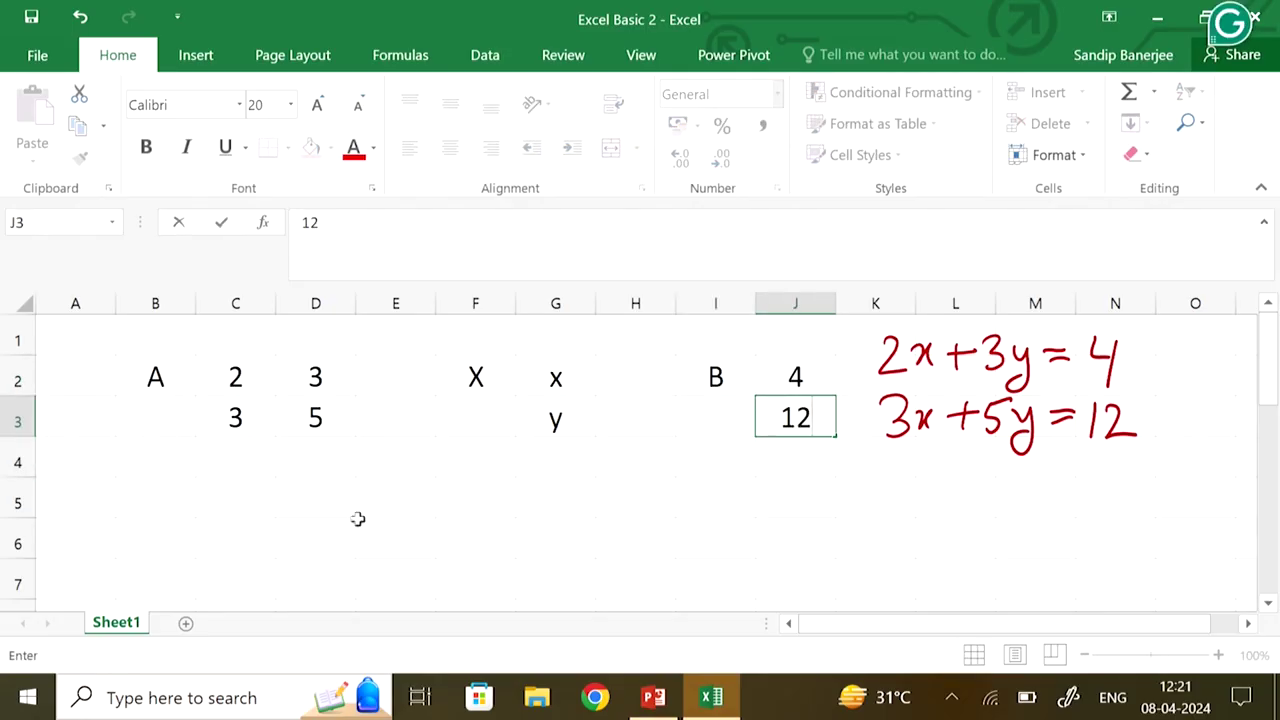
Enter the inverse matrix label A^{-1} in cell B5
{"action": "left_click", "coordinate": [170, 503]}
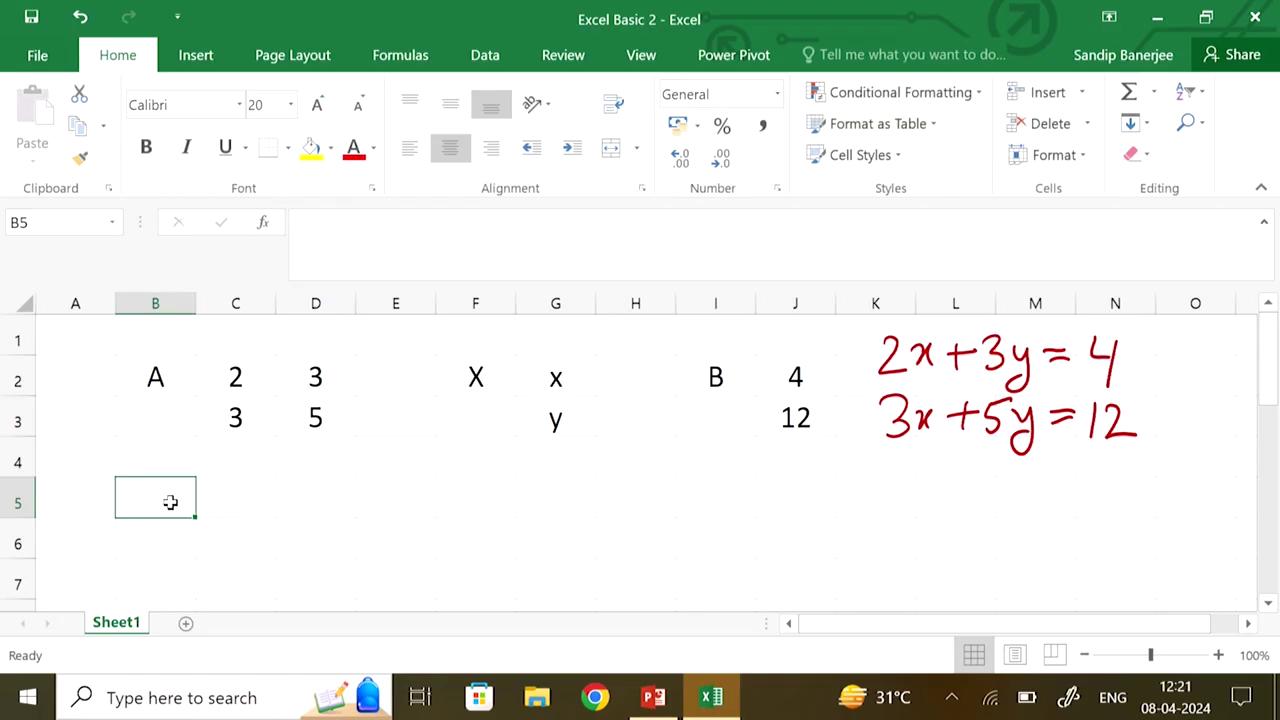
{"action": "type", "text": "A"}
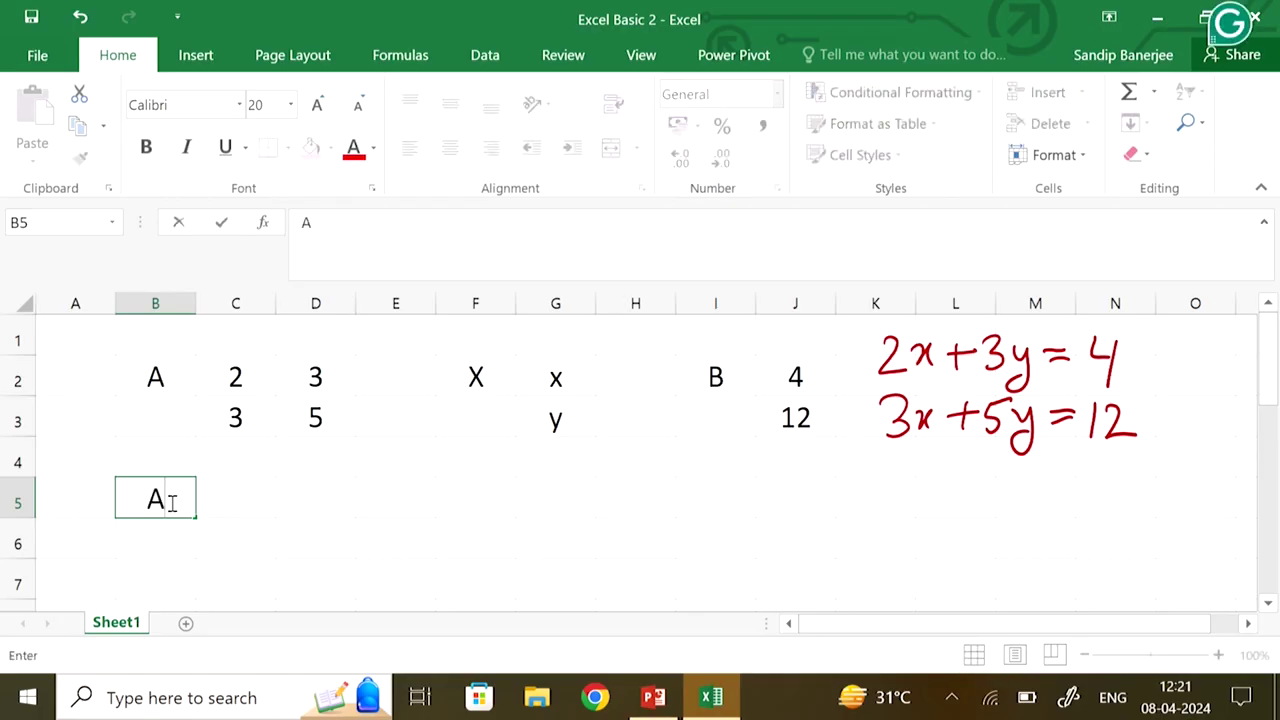
{"action": "type", "text": "^"}
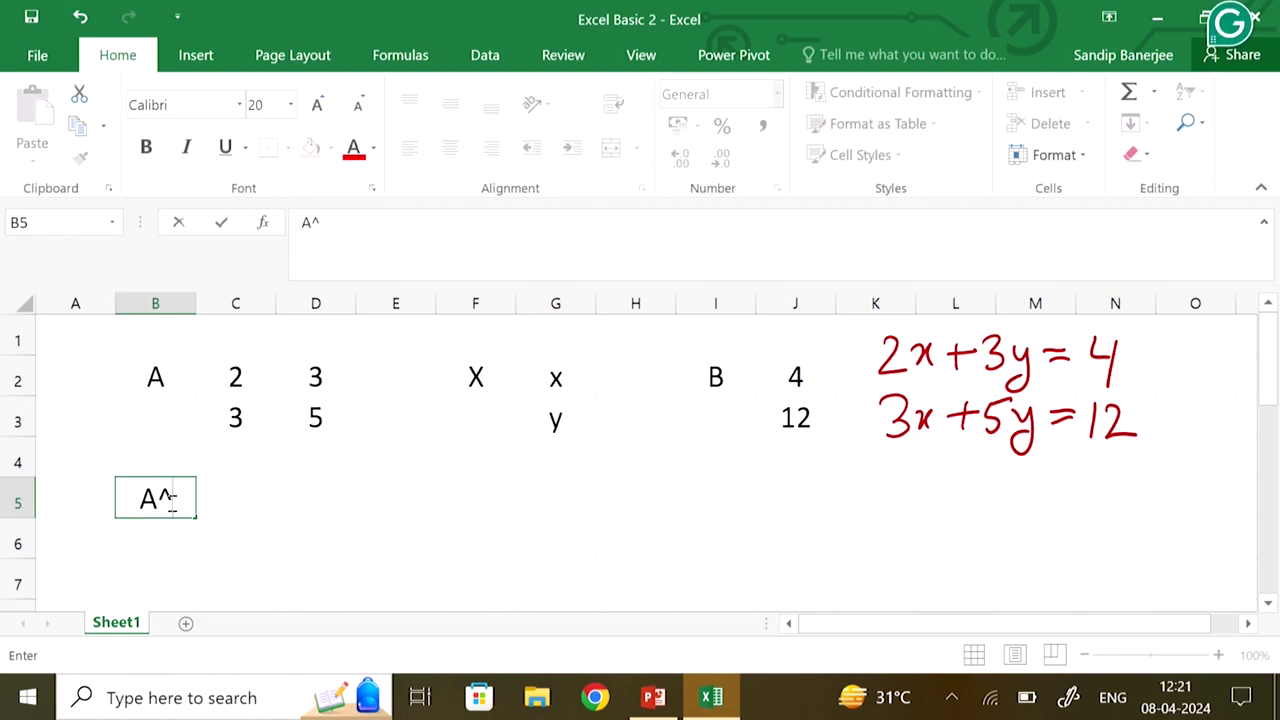
{"action": "type", "text": "{-1}"}
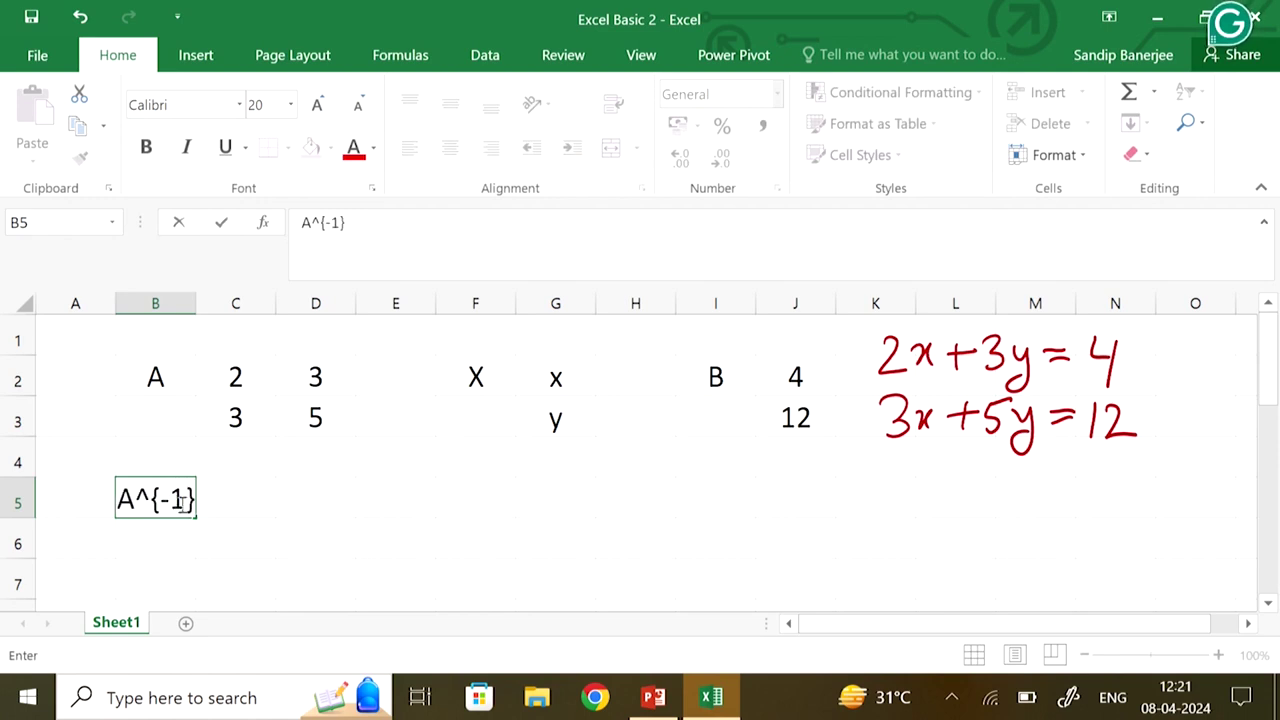
Start a formula in the range C5:D6 and search the function library for minv
{"action": "left_click", "coordinate": [260, 508]}
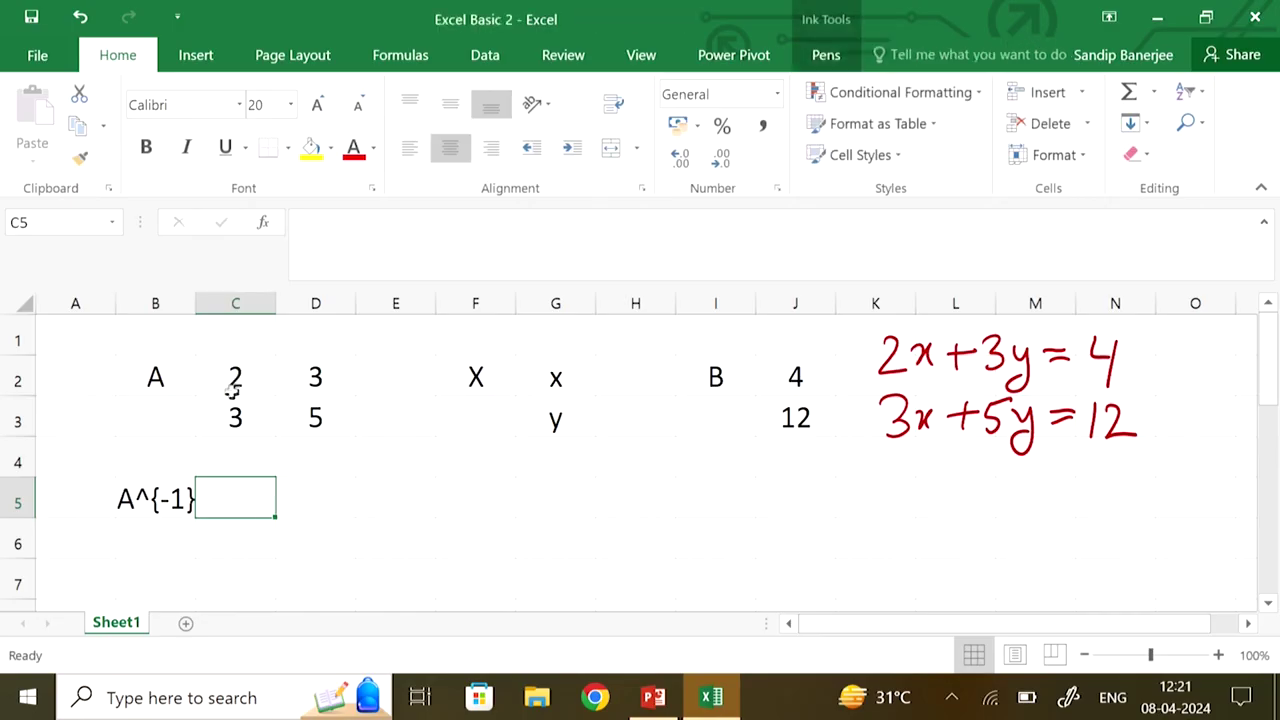
{"action": "left_click", "coordinate": [312, 392]}
{"action": "key", "text": "shift+Down"}
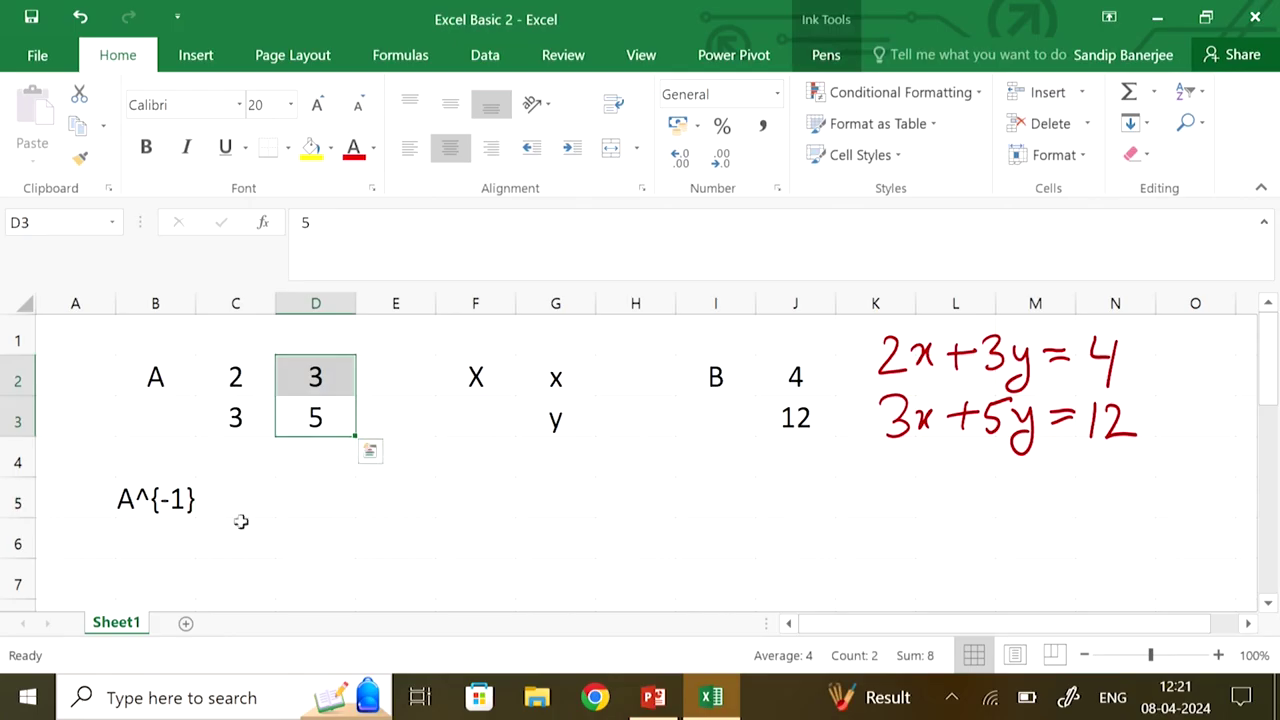
{"action": "left_click", "coordinate": [242, 497]}
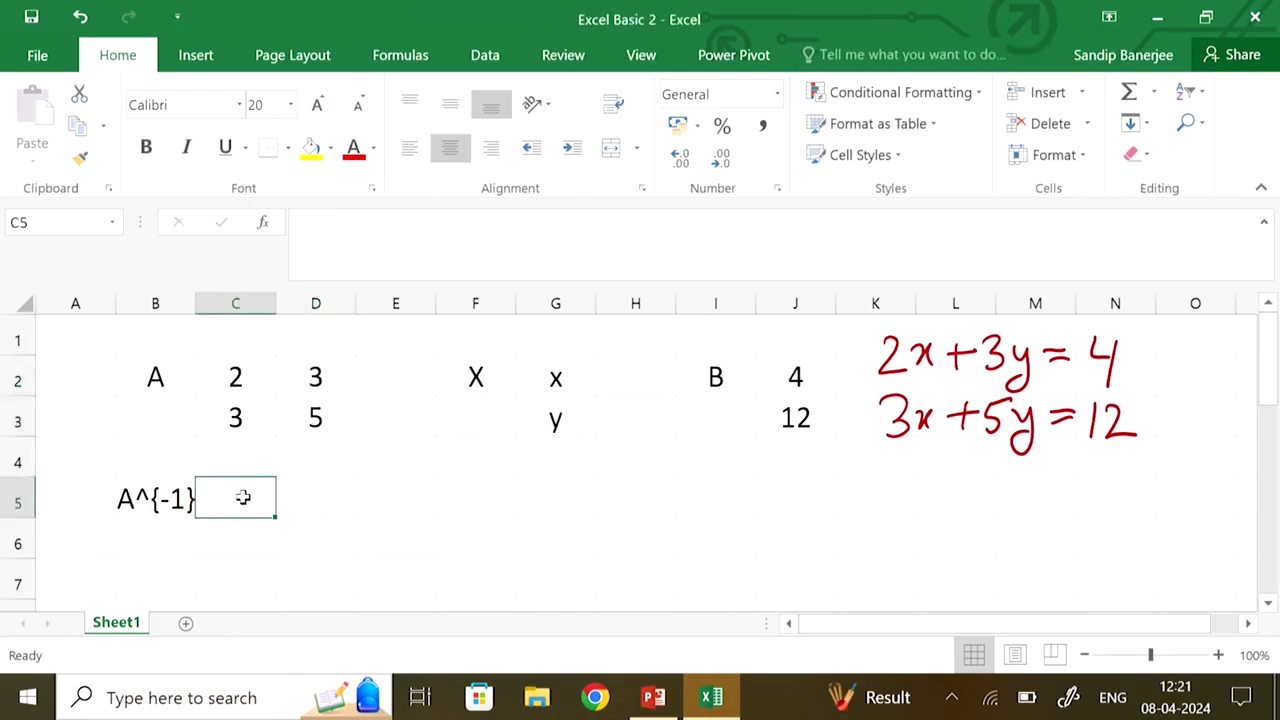
{"action": "key", "text": "shift+Right"}
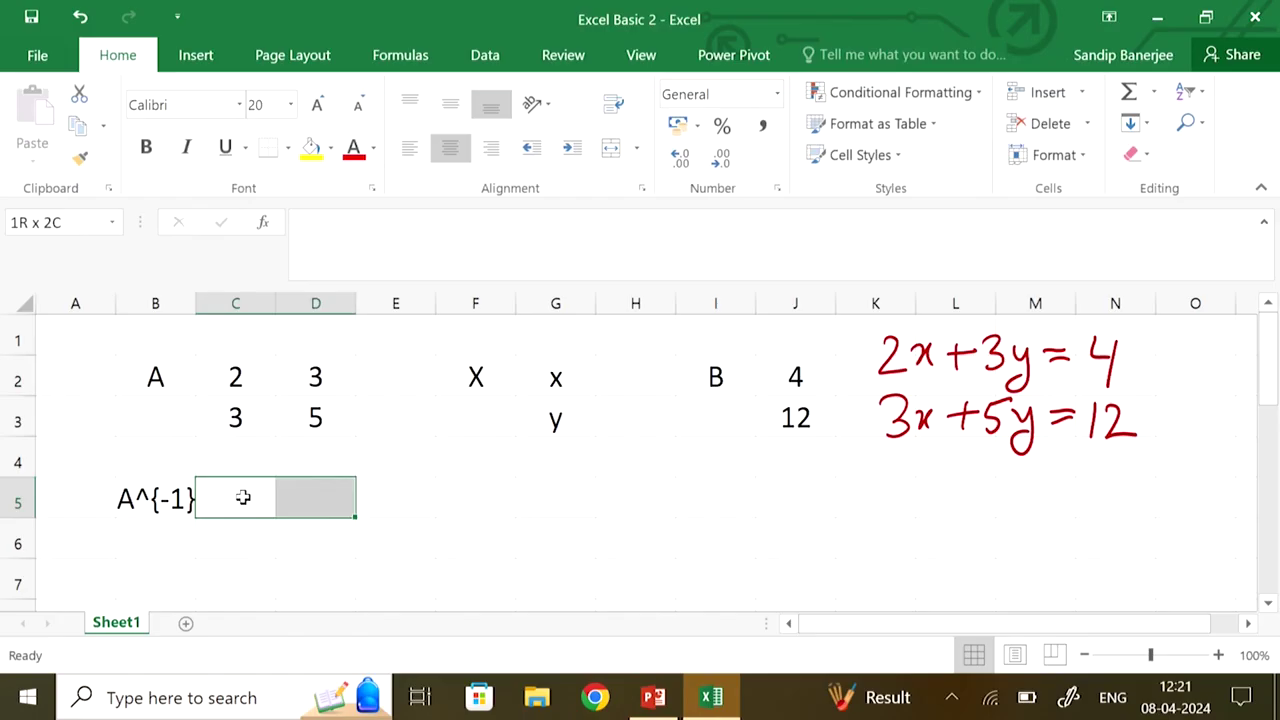
{"action": "key", "text": "shift+Down"}
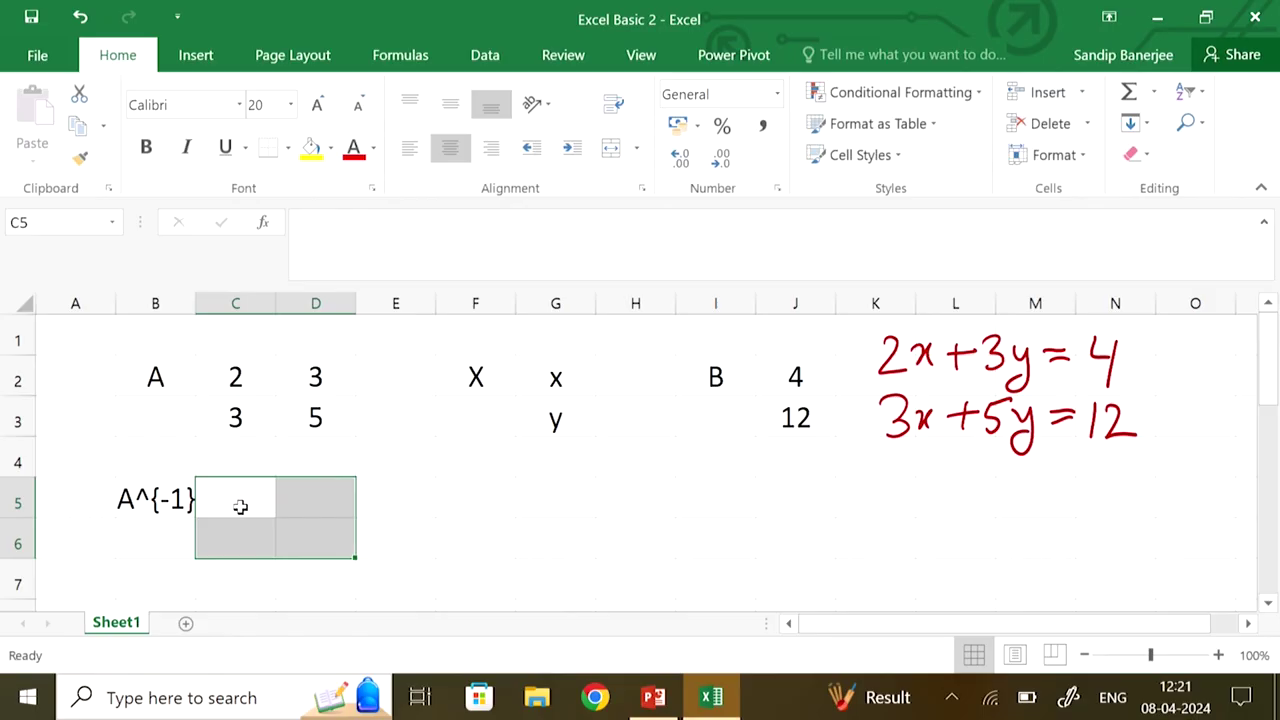
{"action": "type", "text": "="}
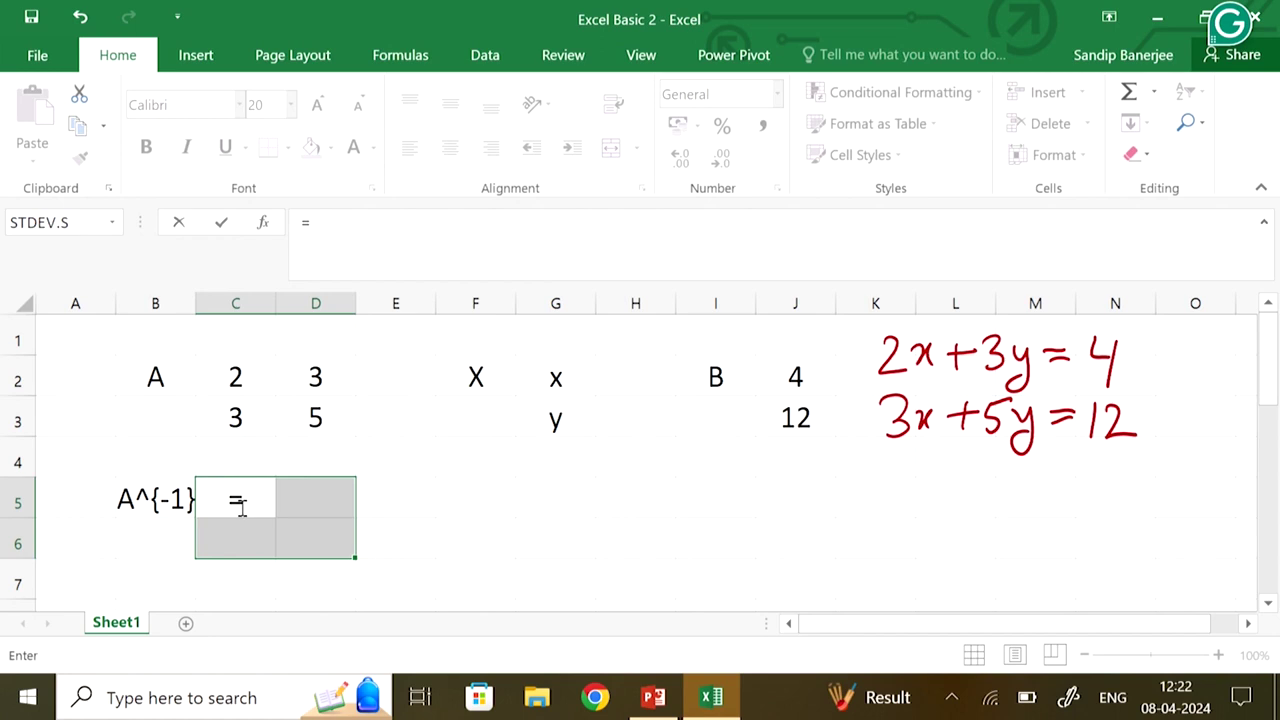
{"action": "left_click", "coordinate": [264, 224]}
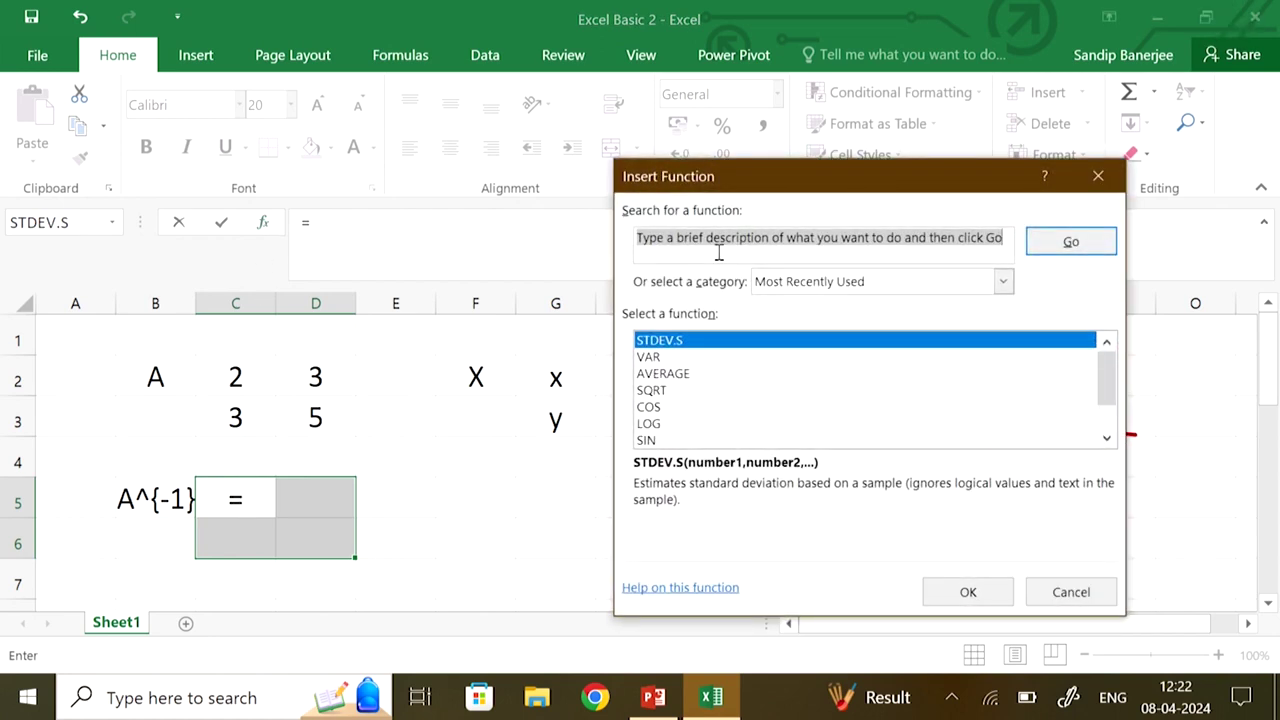
{"action": "type", "text": "mi"}
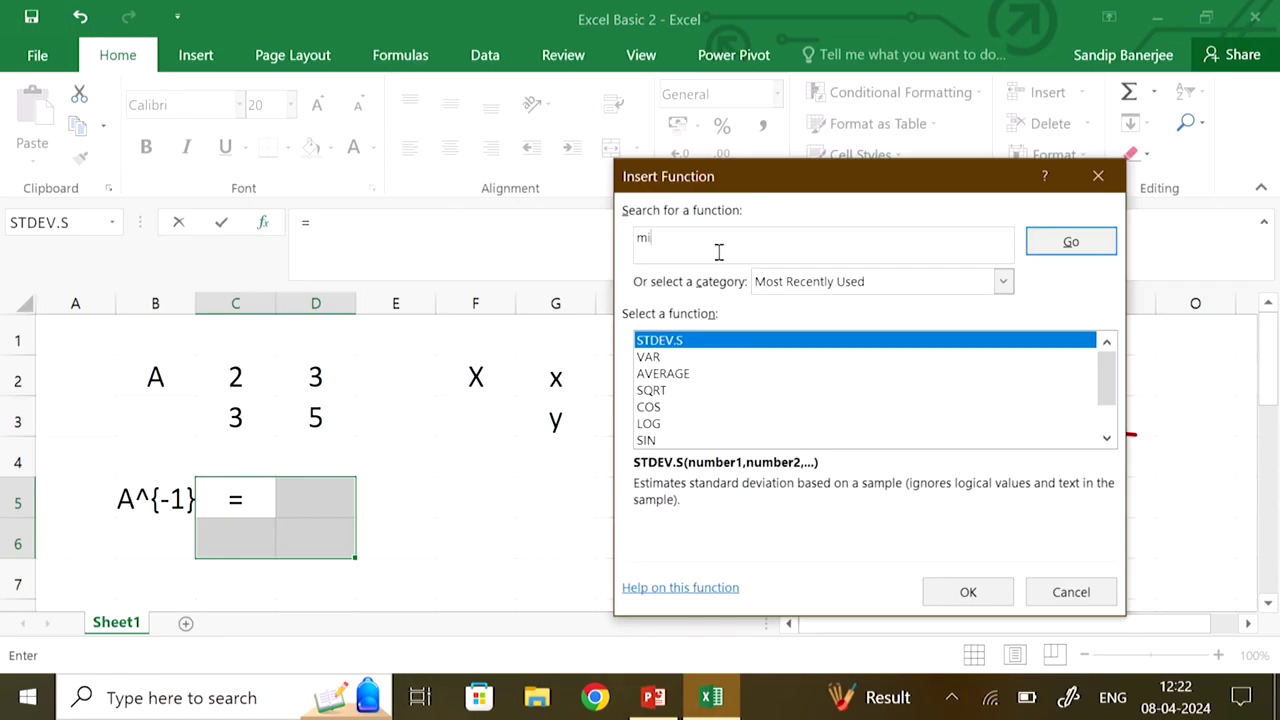
{"action": "type", "text": "nv"}
{"action": "left_click", "coordinate": [1070, 248]}
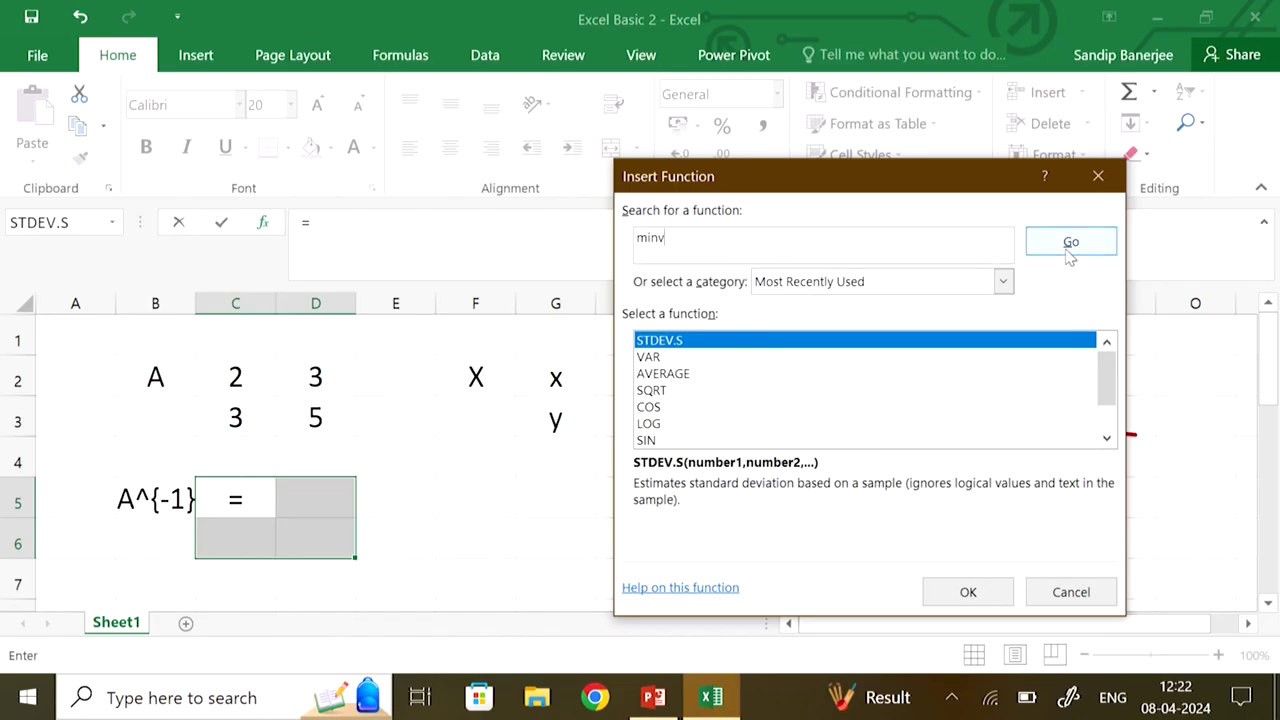
Replace the function search text with minverse and search for it
{"action": "left_click", "coordinate": [815, 245]}
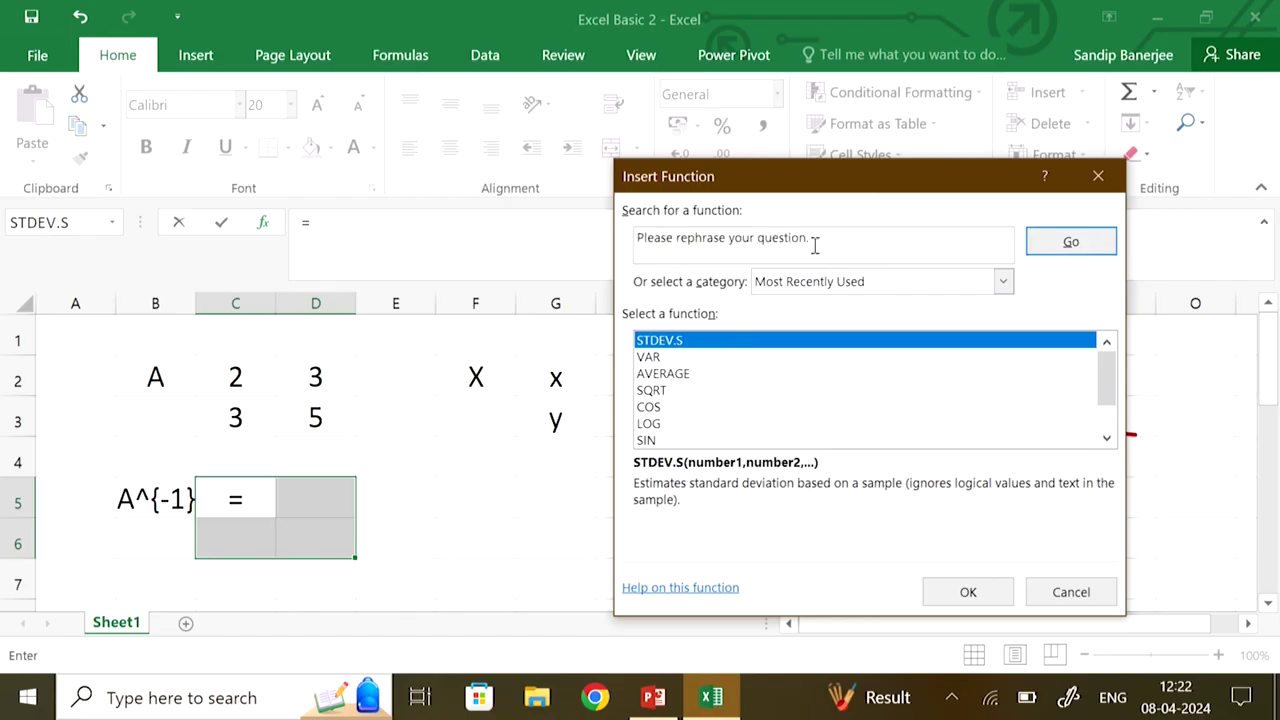
{"action": "left_click", "coordinate": [637, 248], "text": "shift"}
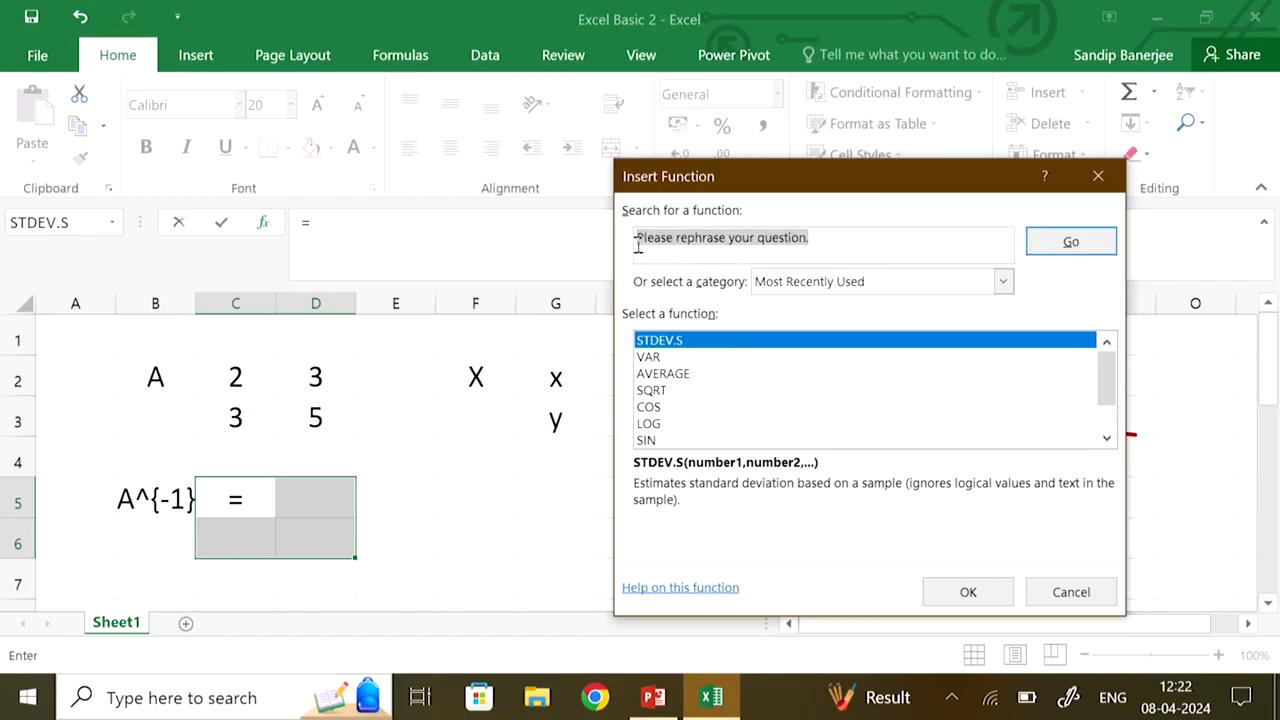
{"action": "key", "text": "BackSpace"}
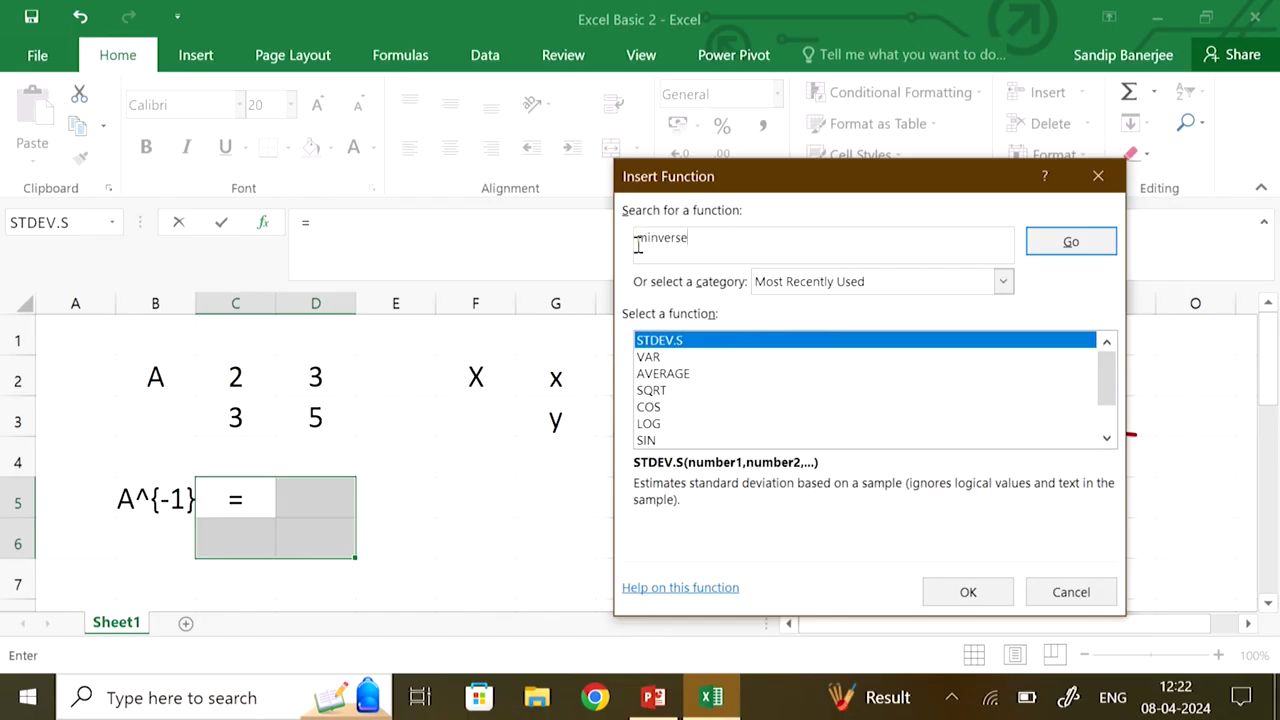
{"action": "left_click", "coordinate": [1100, 242]}
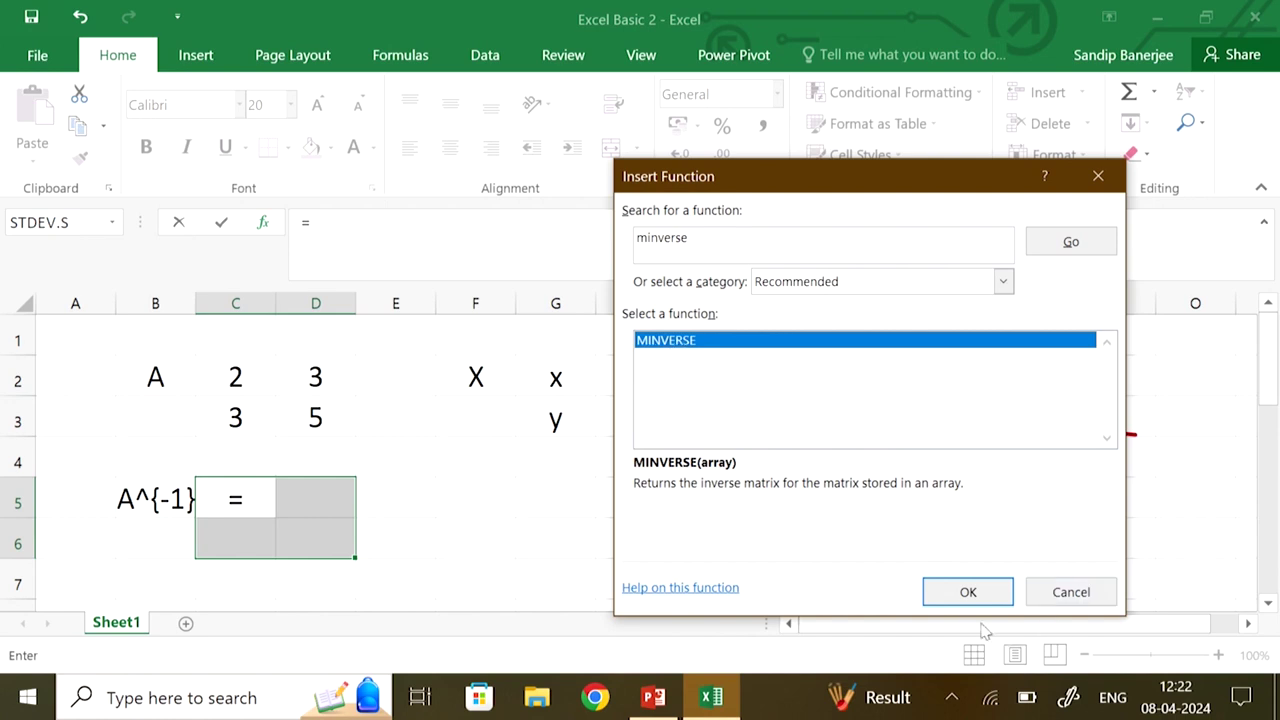
Try to fill C5:D6 by inserting the MINVERSE function with array C2:D3, and clear cell C5
{"action": "left_click", "coordinate": [968, 591]}
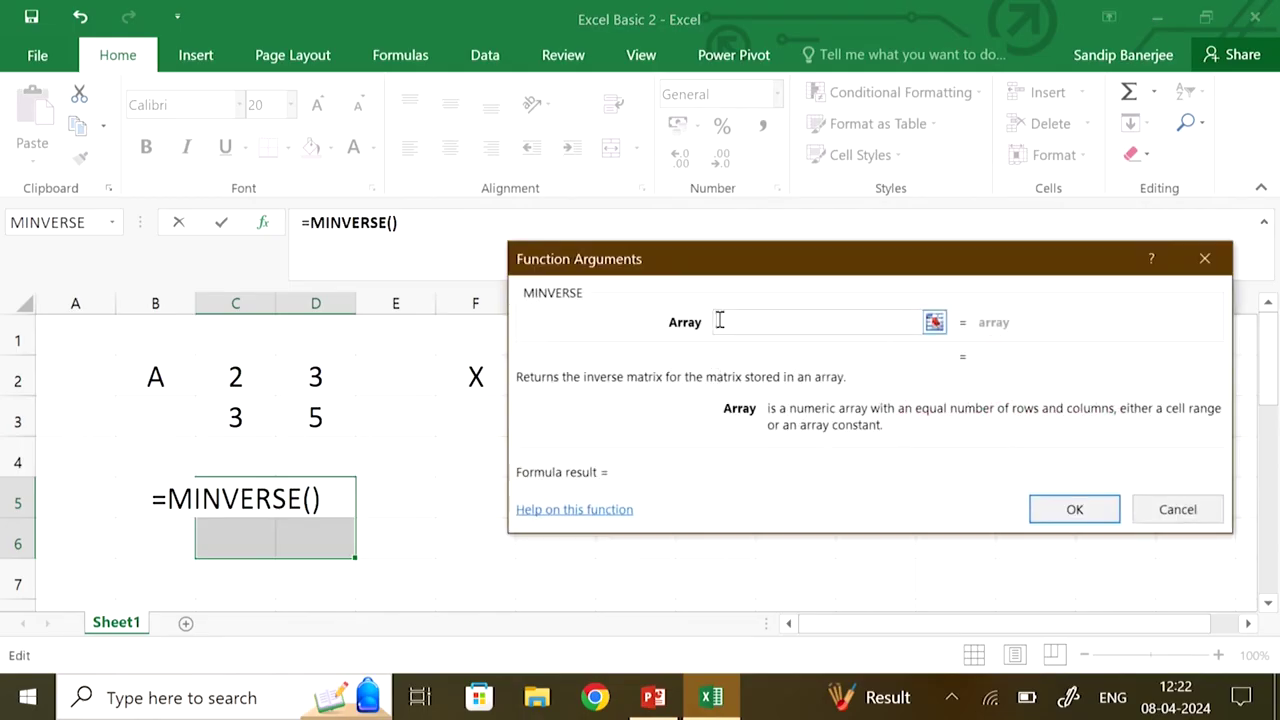
{"action": "left_click_drag", "start_coordinate": [237, 376], "coordinate": [313, 415]}
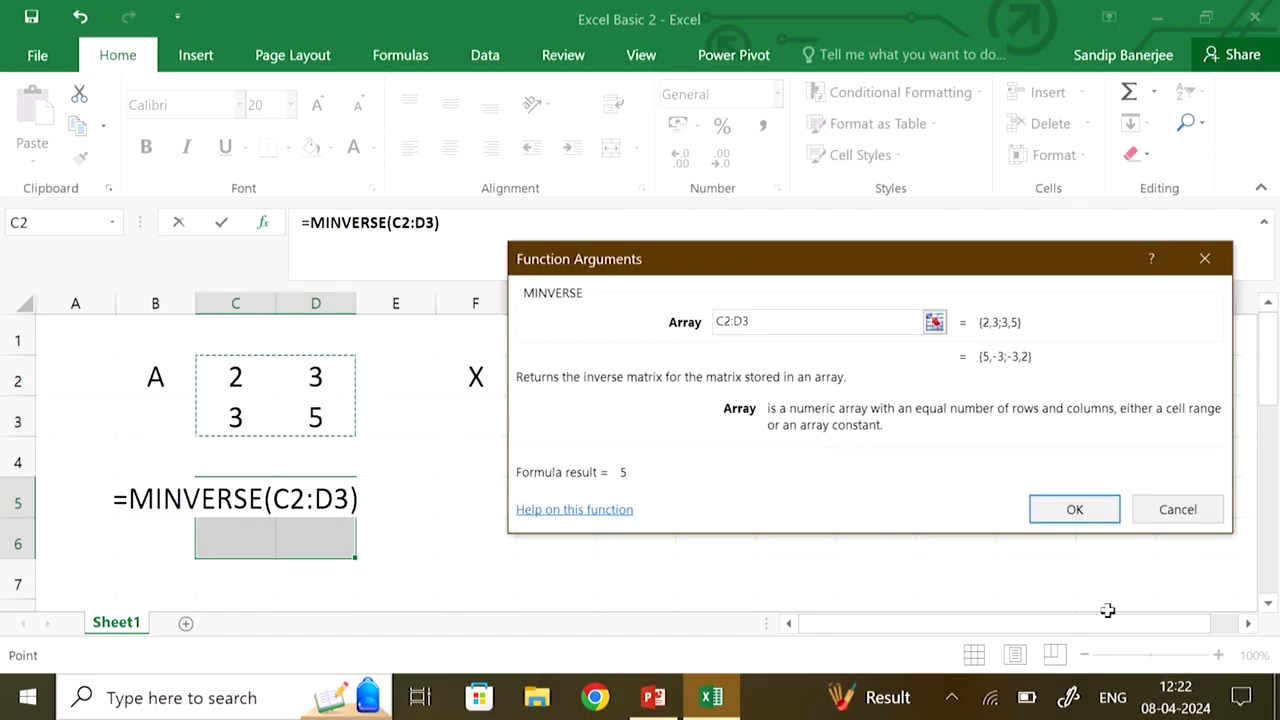
{"action": "left_click", "coordinate": [1072, 511]}
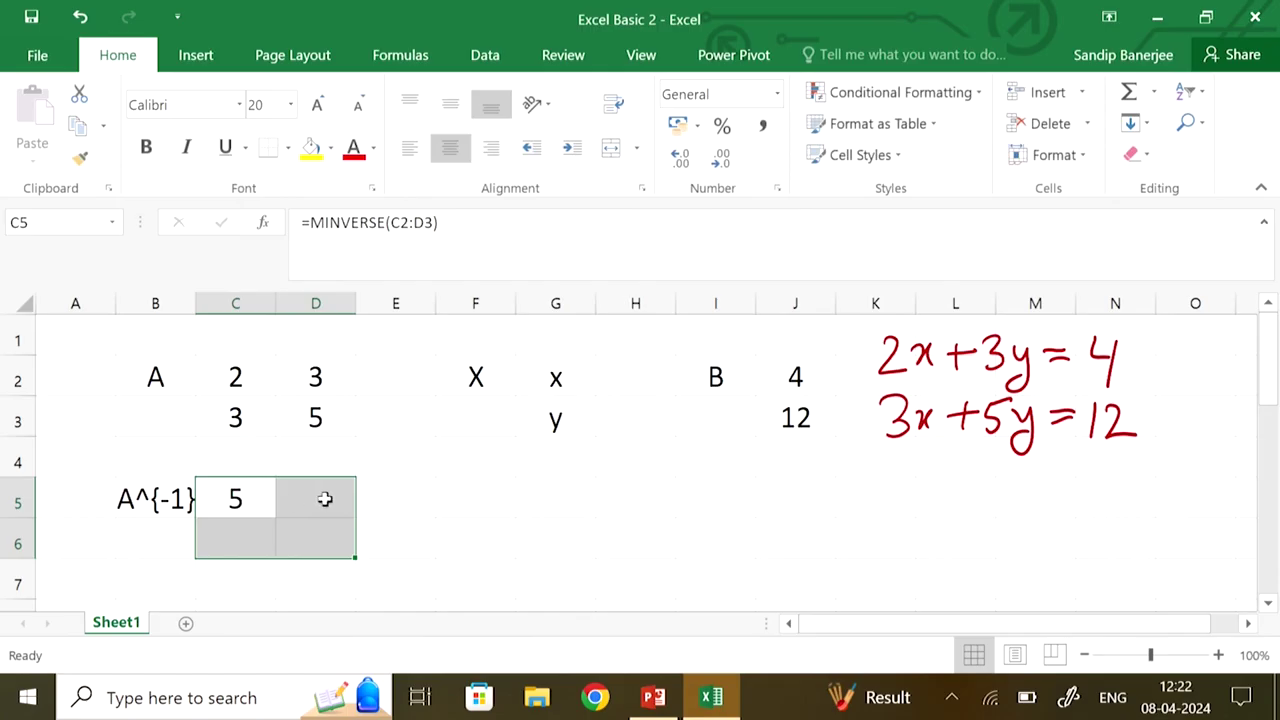
{"action": "left_click", "coordinate": [248, 501]}
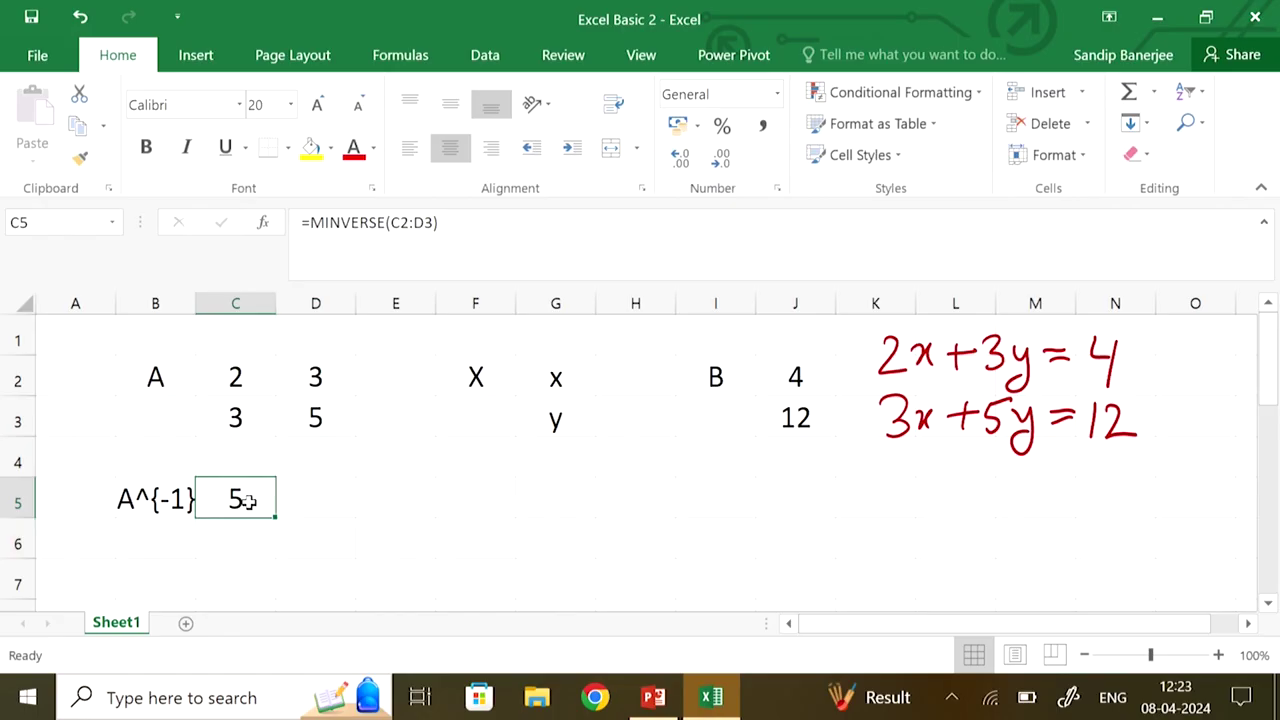
{"action": "key", "text": "Delete"}
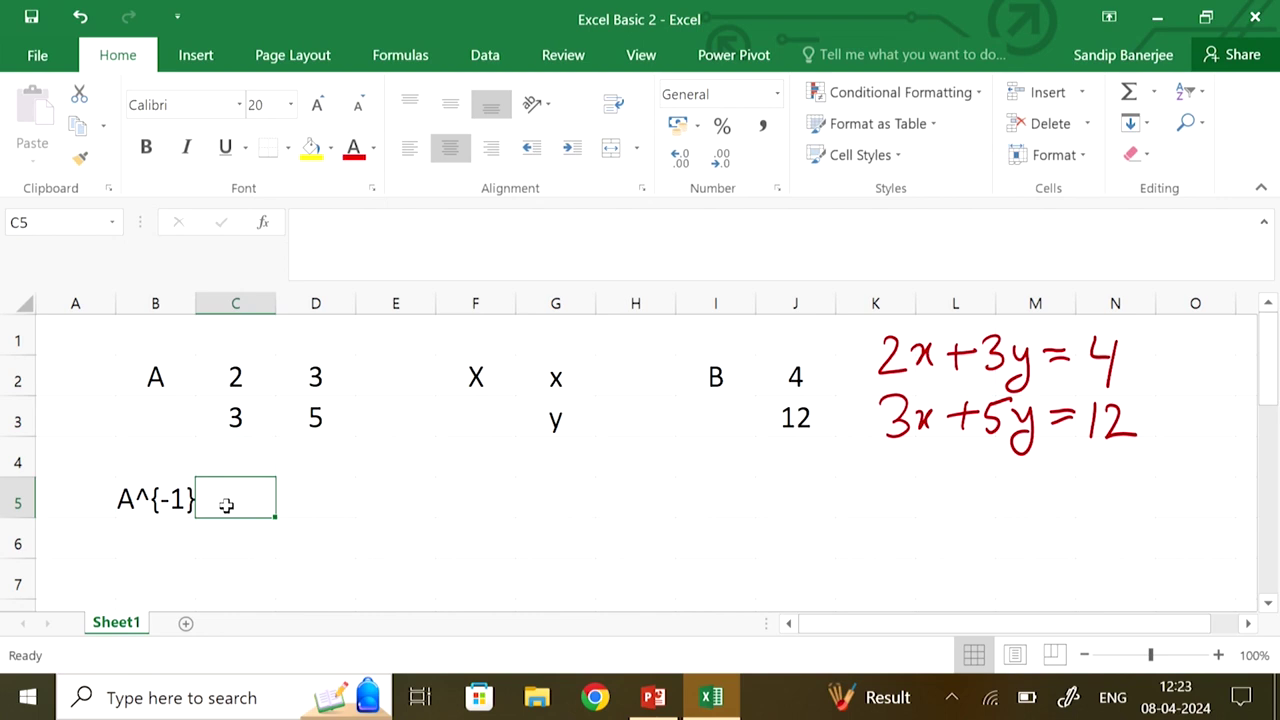
Compute the inverse of the coefficient matrix in C5:D6 with the array formula =MINVERSE(C2:D3)
{"action": "key", "text": "shift+Right"}
{"action": "key", "text": "shift+Down"}
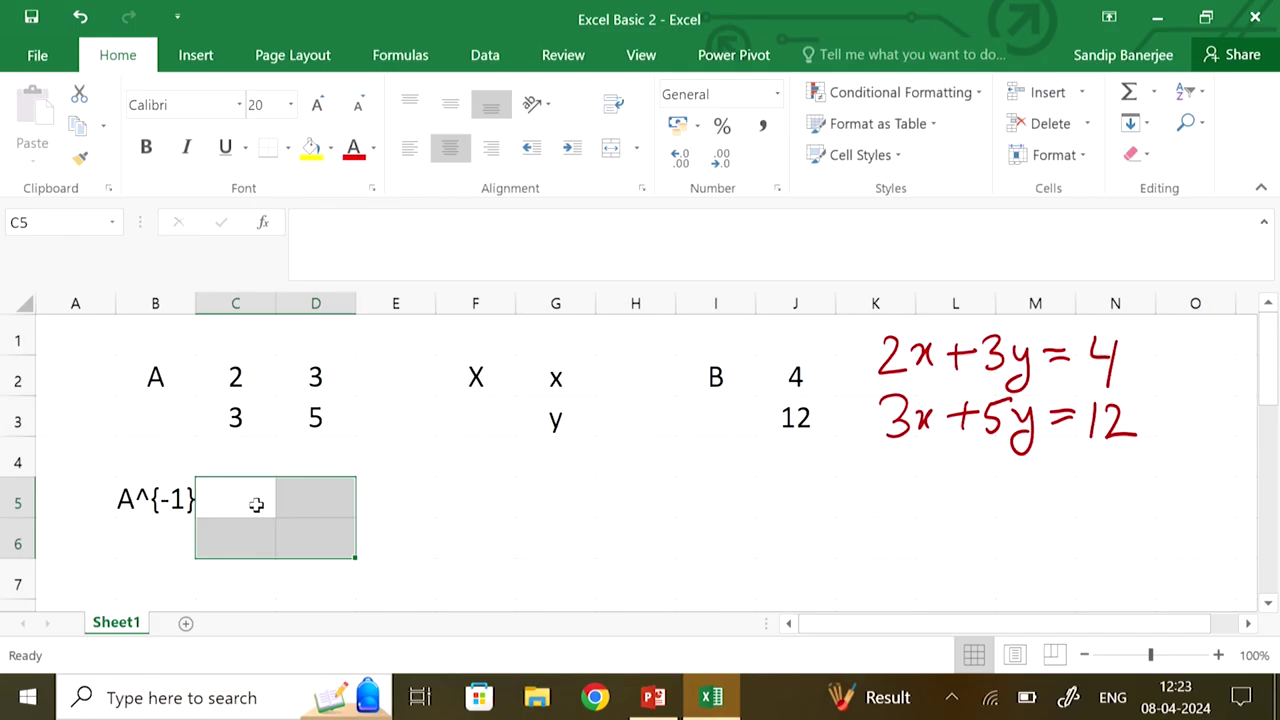
{"action": "type", "text": "="}
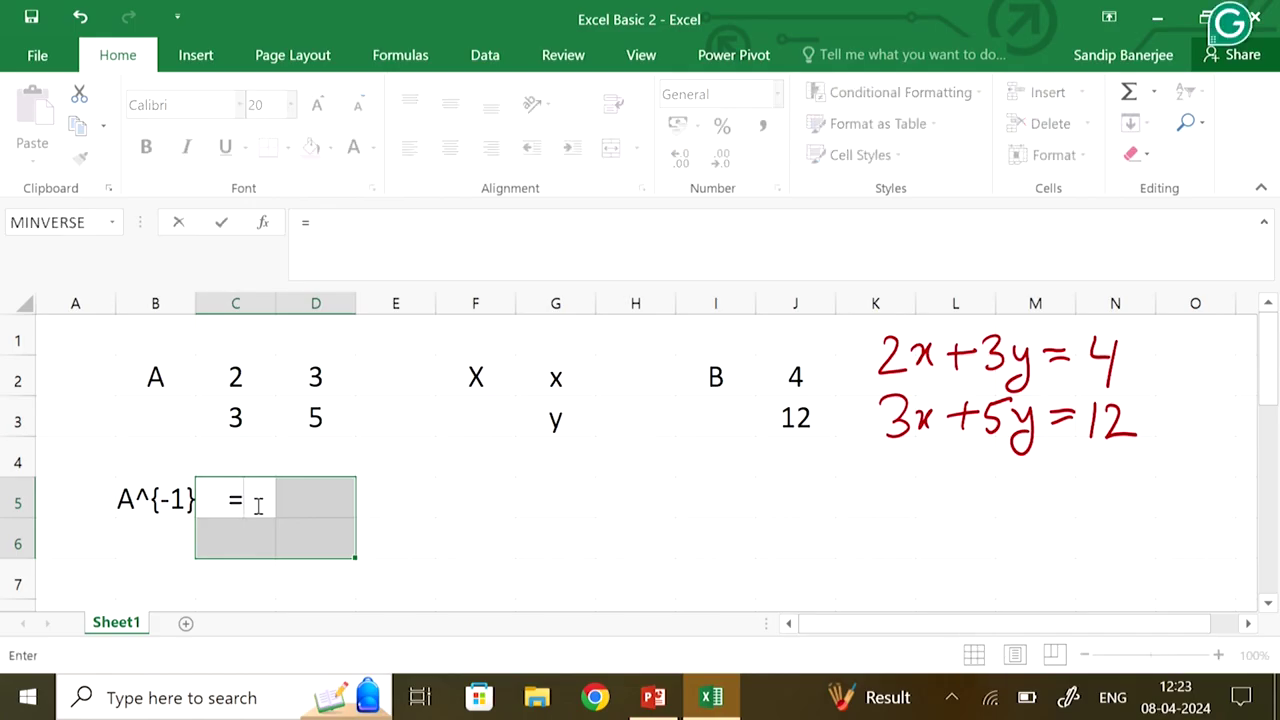
{"action": "type", "text": "MI"}
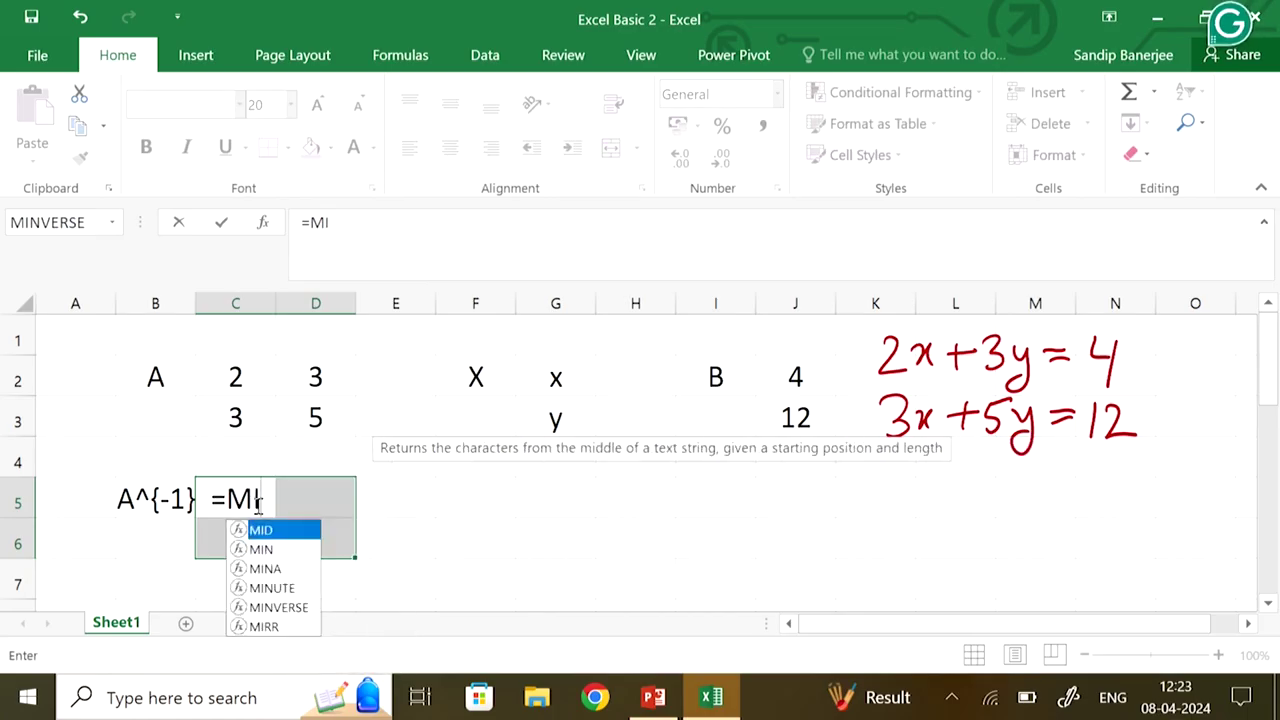
{"action": "type", "text": "N"}
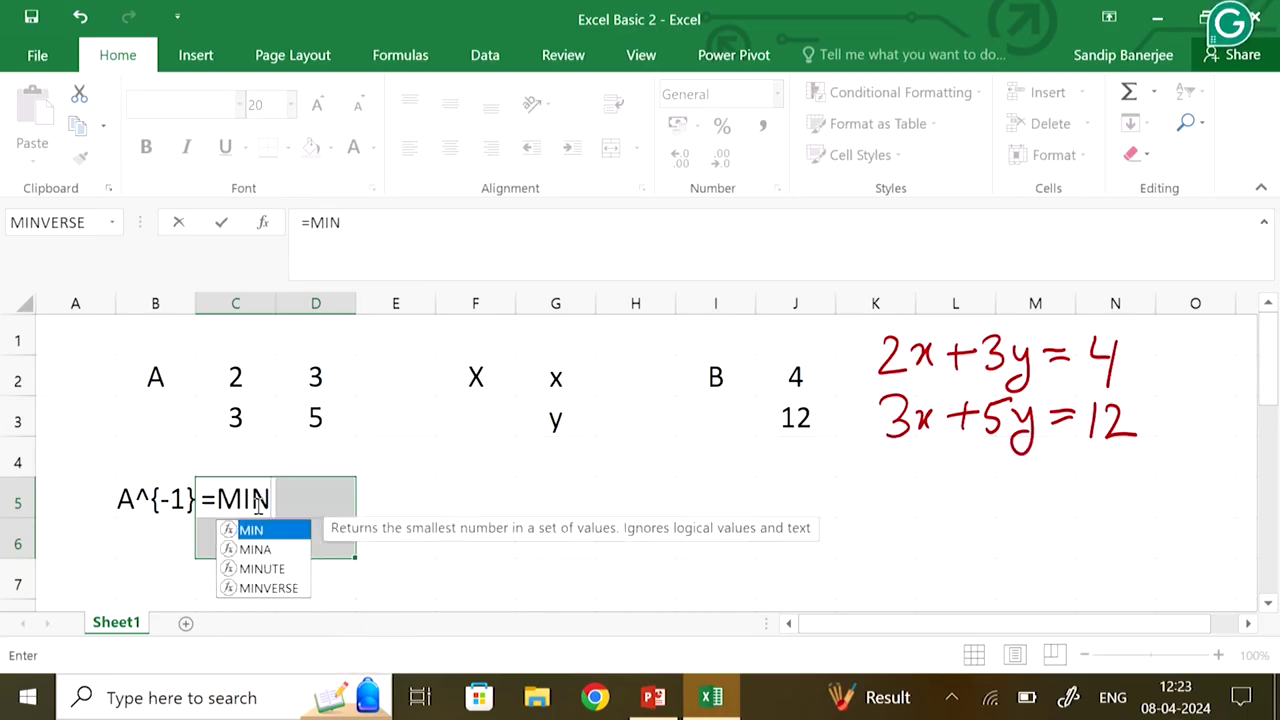
{"action": "double_click", "coordinate": [278, 588]}
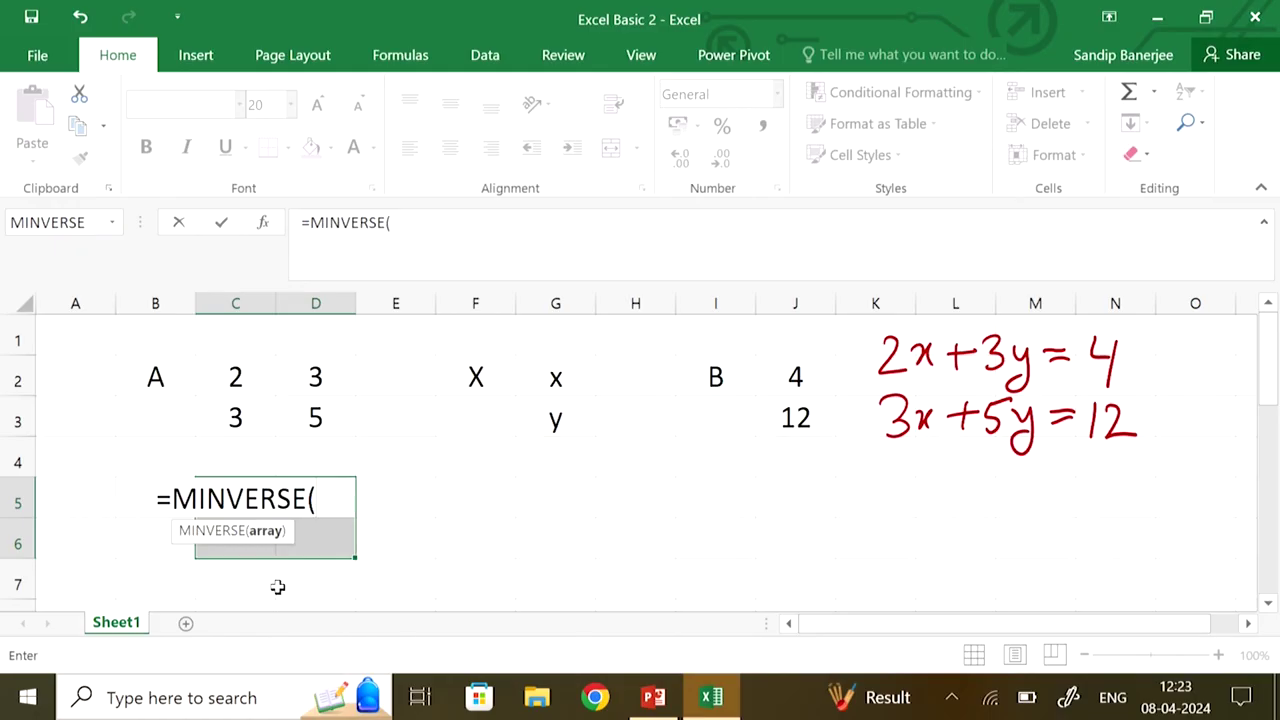
{"action": "left_click", "coordinate": [235, 377]}
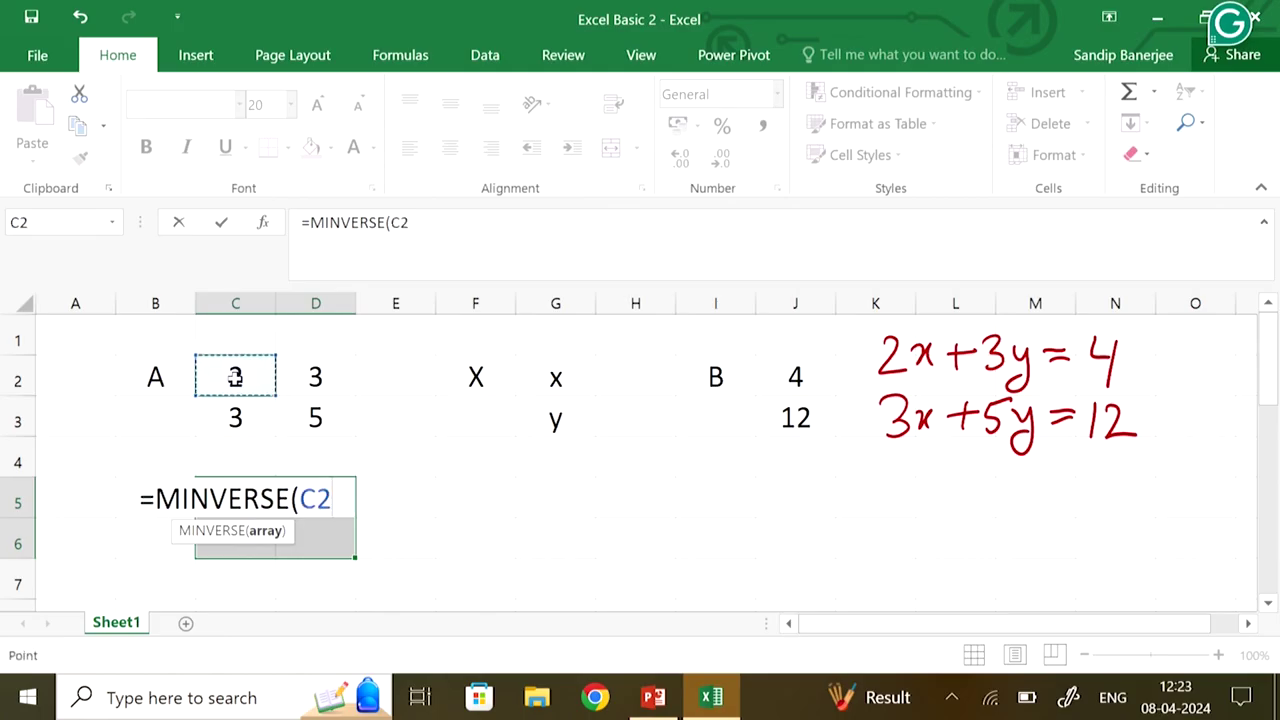
{"action": "key", "text": "shift+Right"}
{"action": "key", "text": "shift+Down"}
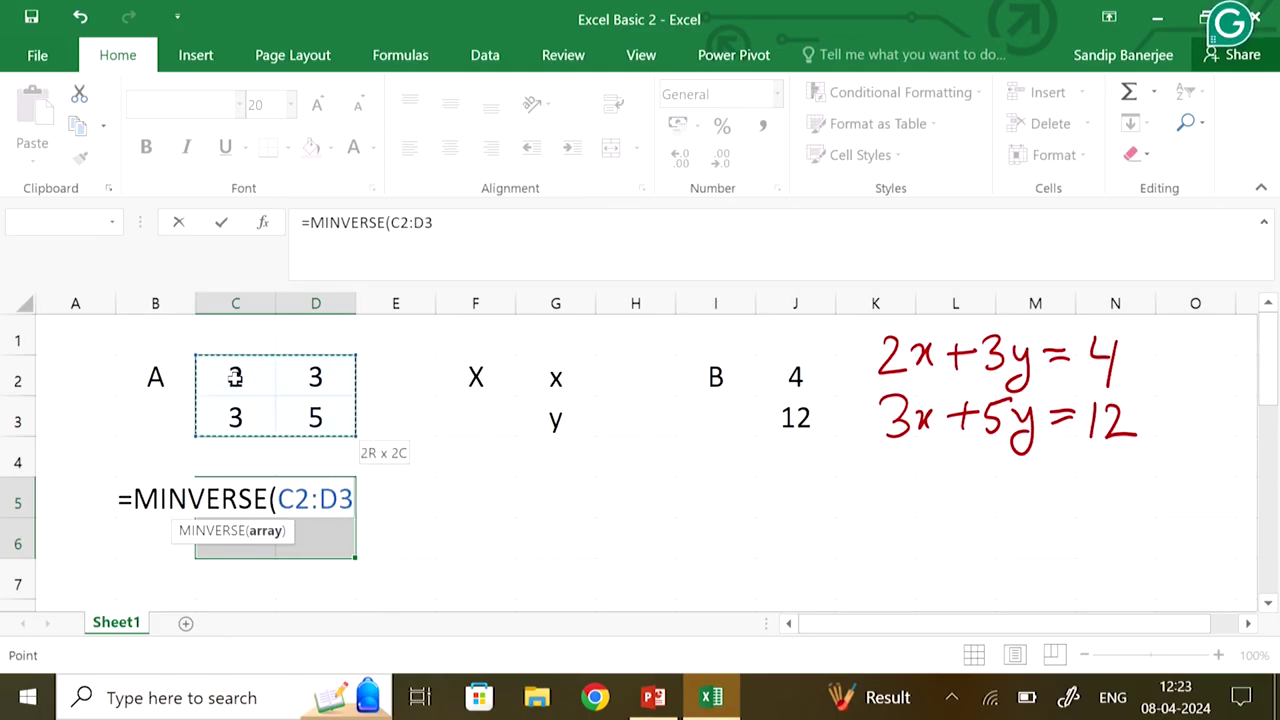
{"action": "type", "text": ")"}
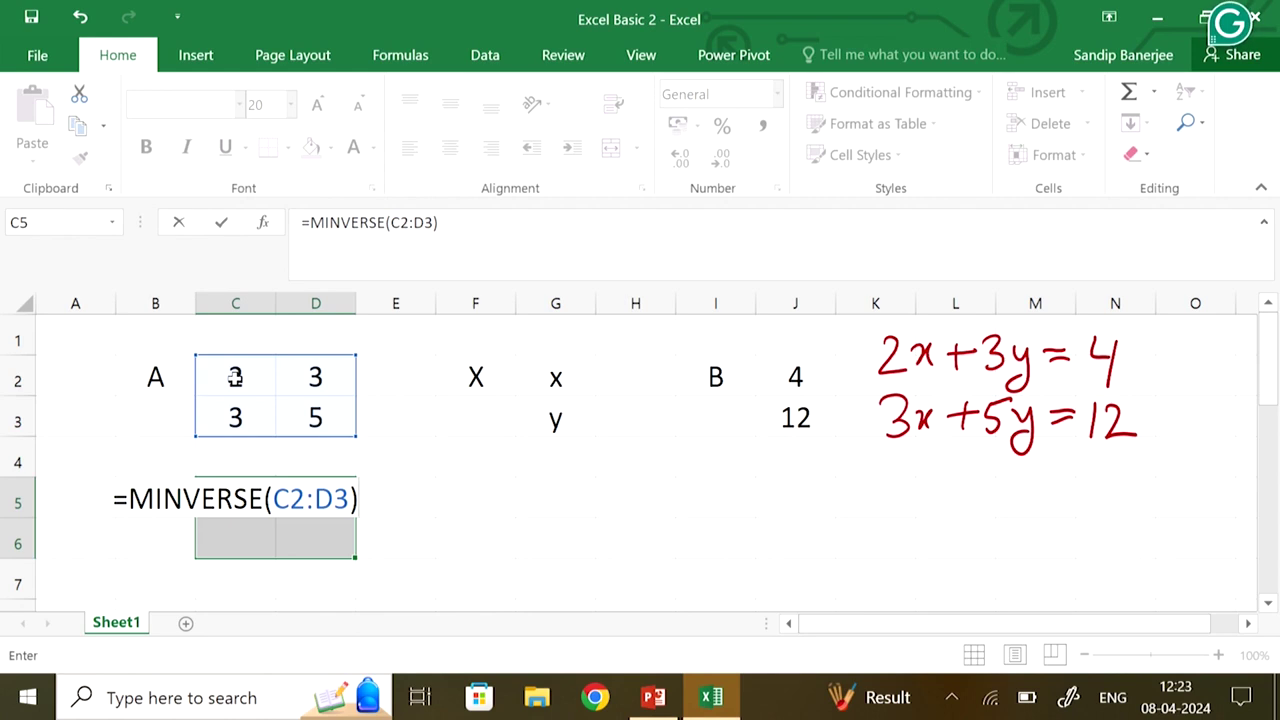
{"action": "key", "text": "ctrl+shift+Return"}
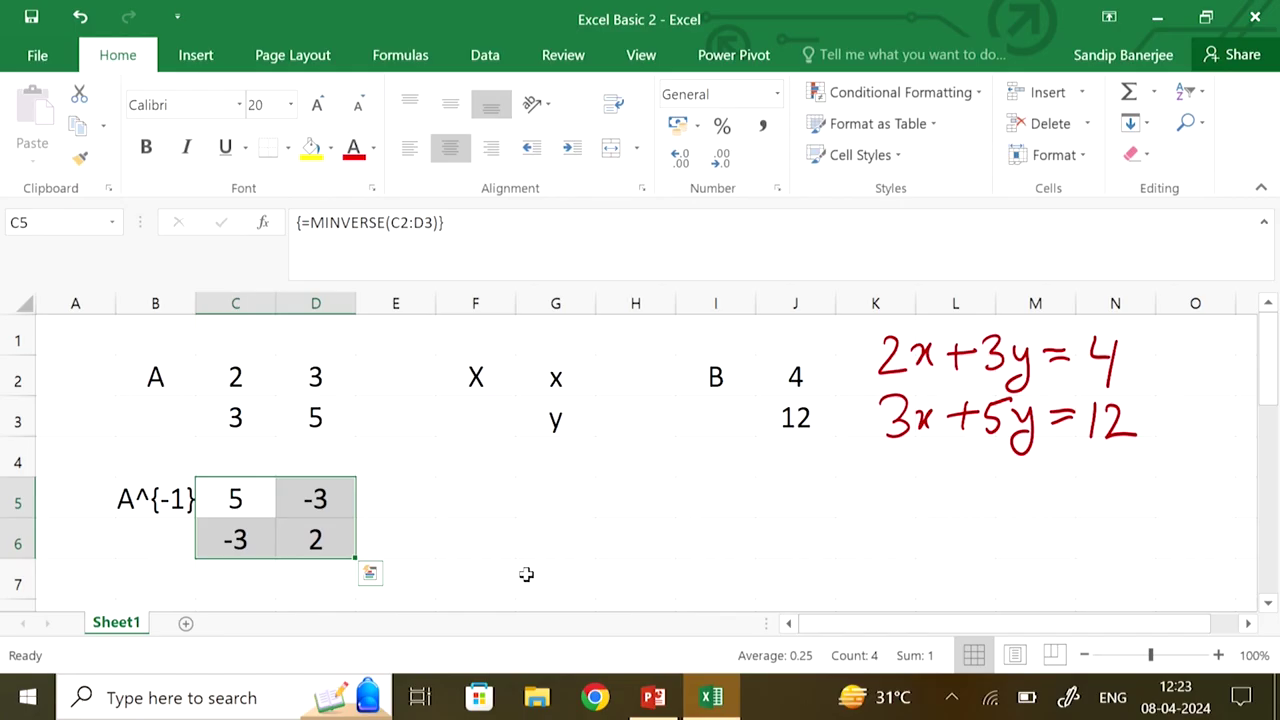
Enter the constants label B in cell F4, beside the inverse matrix
{"action": "left_click", "coordinate": [613, 530]}
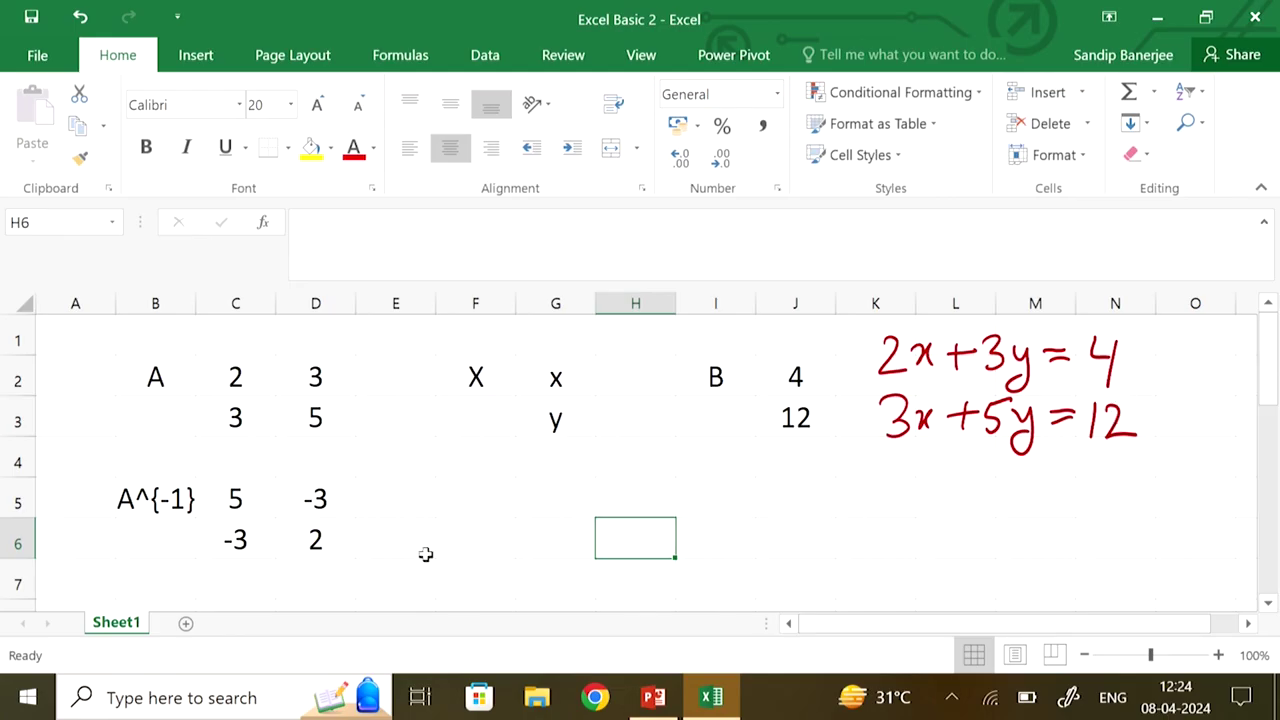
{"action": "left_click", "coordinate": [466, 461]}
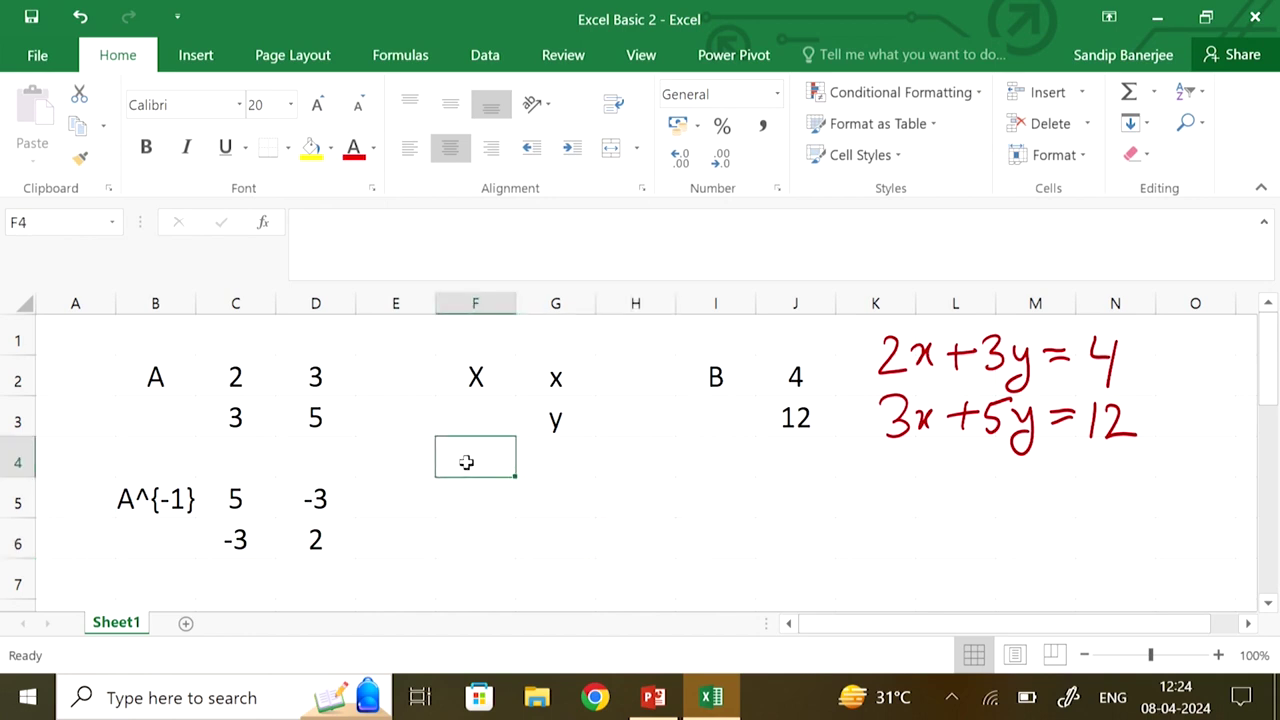
{"action": "type", "text": "B"}
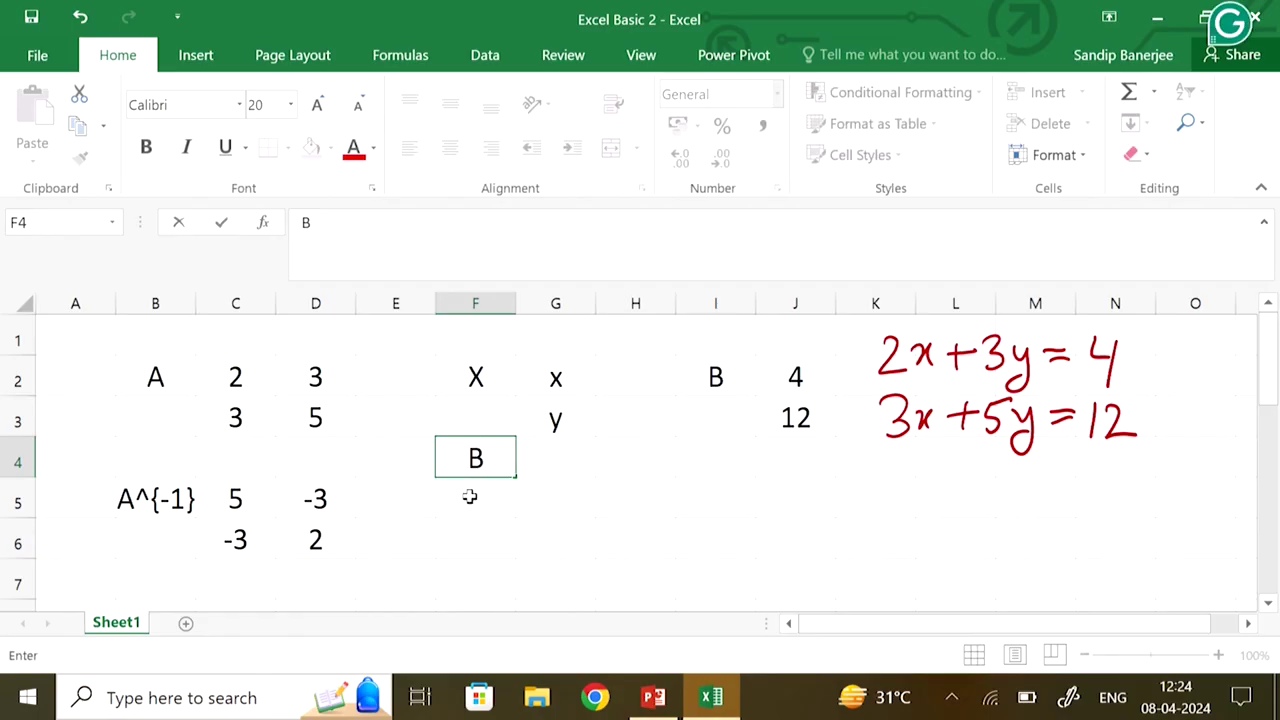
{"action": "left_click", "coordinate": [408, 456]}
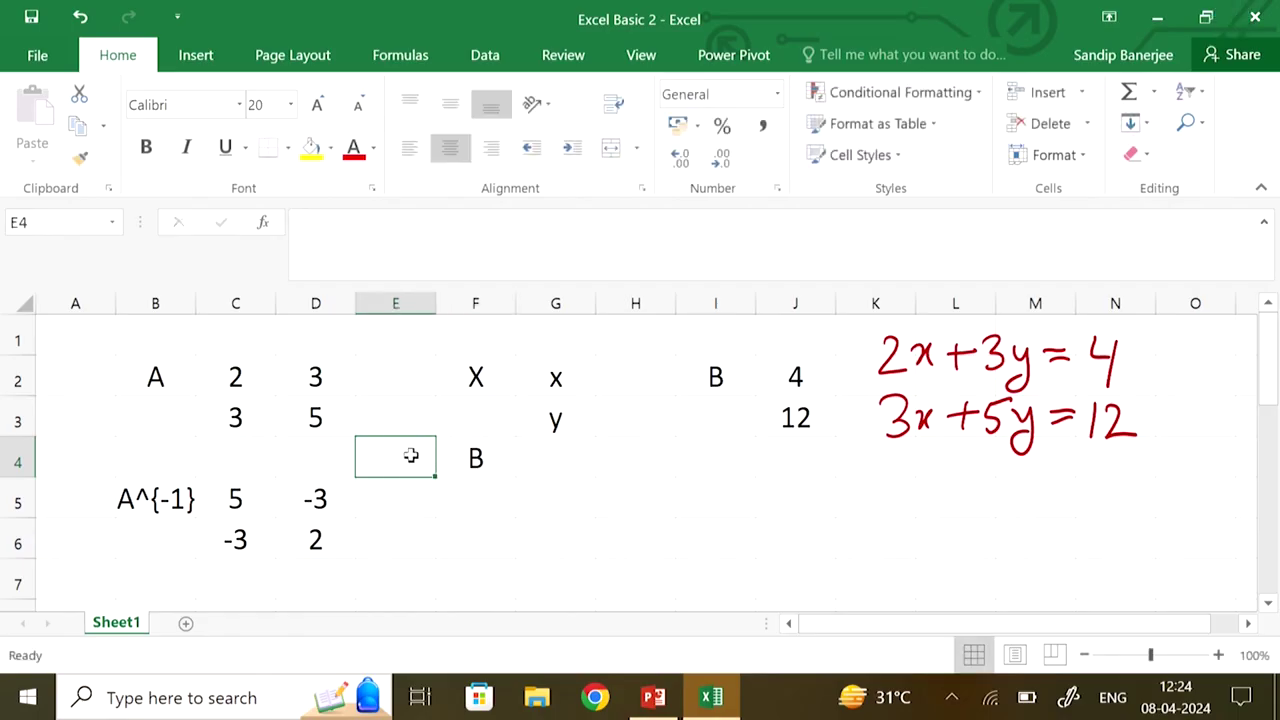
{"action": "type", "text": "B"}
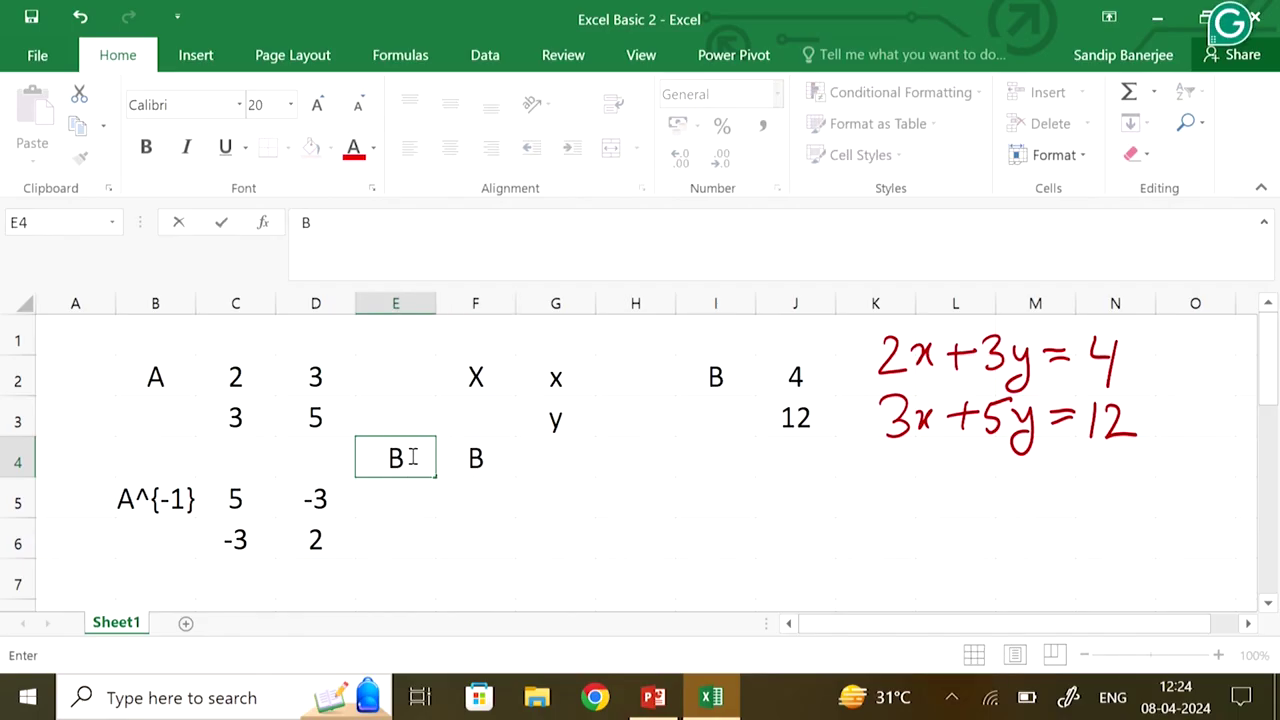
{"action": "key", "text": "BackSpace"}
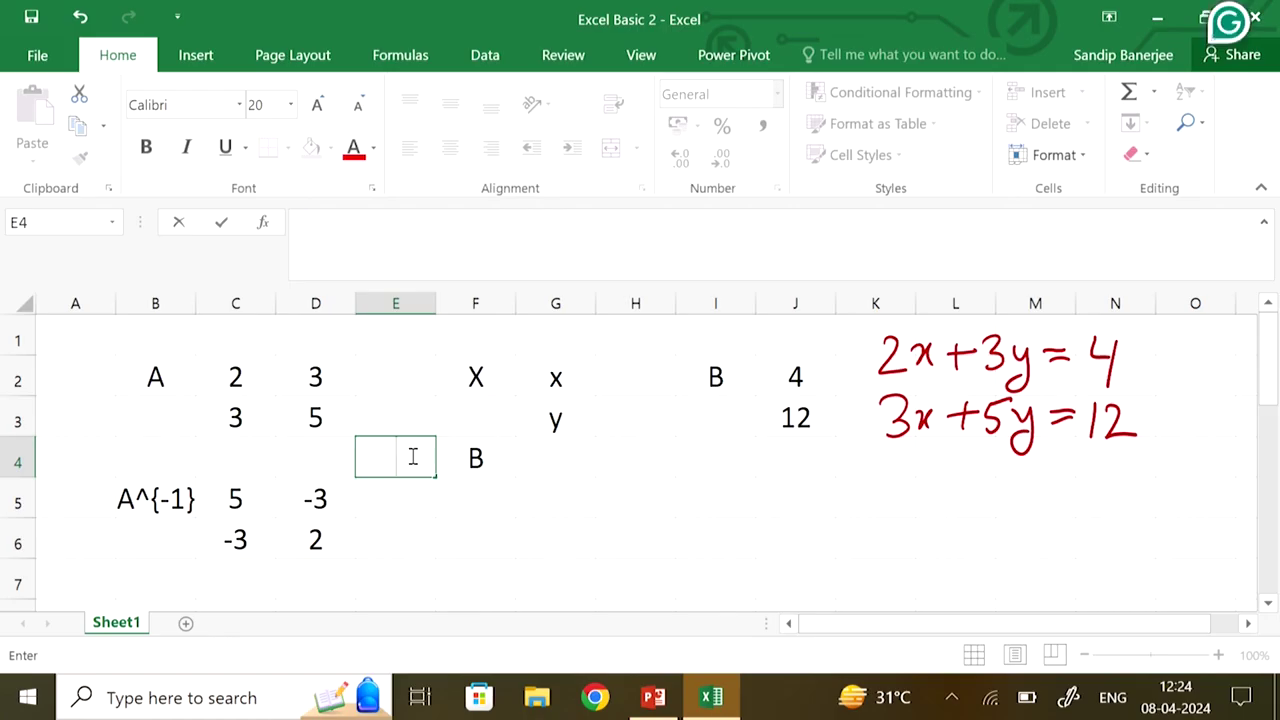
Enter the constants 4 in F5 and 12 in F6 under the label B
{"action": "left_click", "coordinate": [476, 500]}
{"action": "type", "text": "4"}
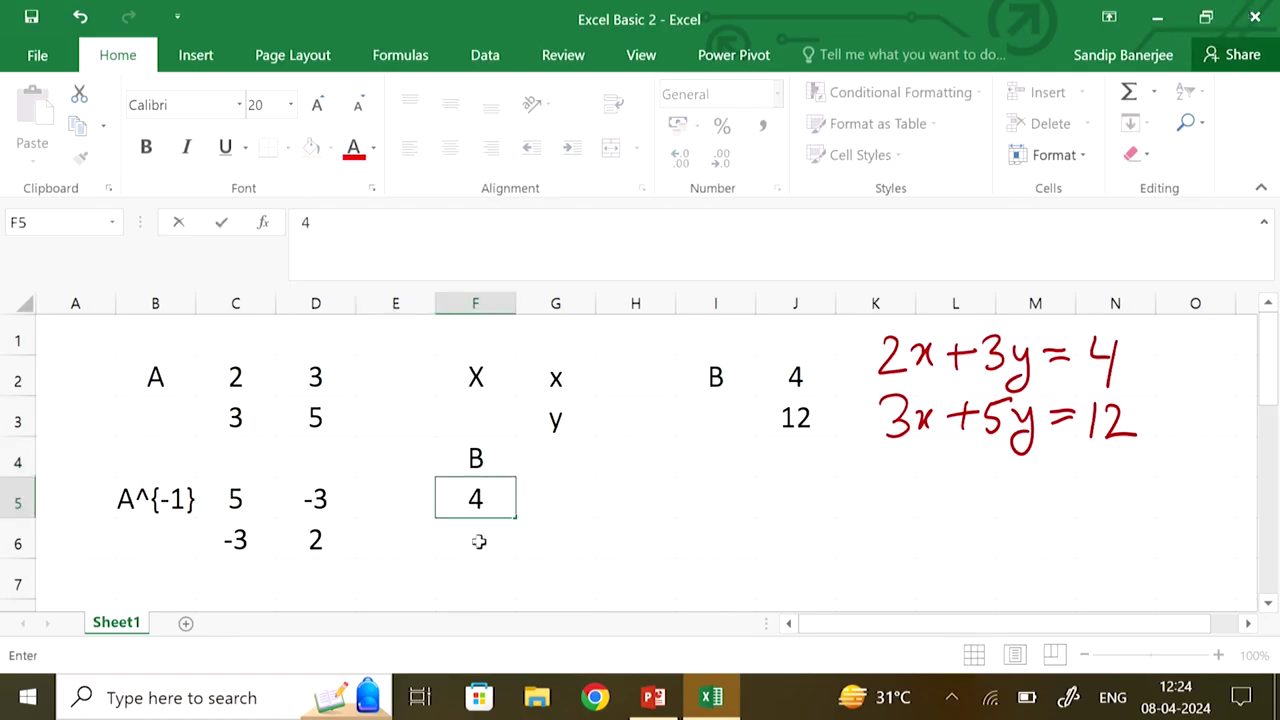
{"action": "left_click", "coordinate": [476, 540]}
{"action": "type", "text": "12"}
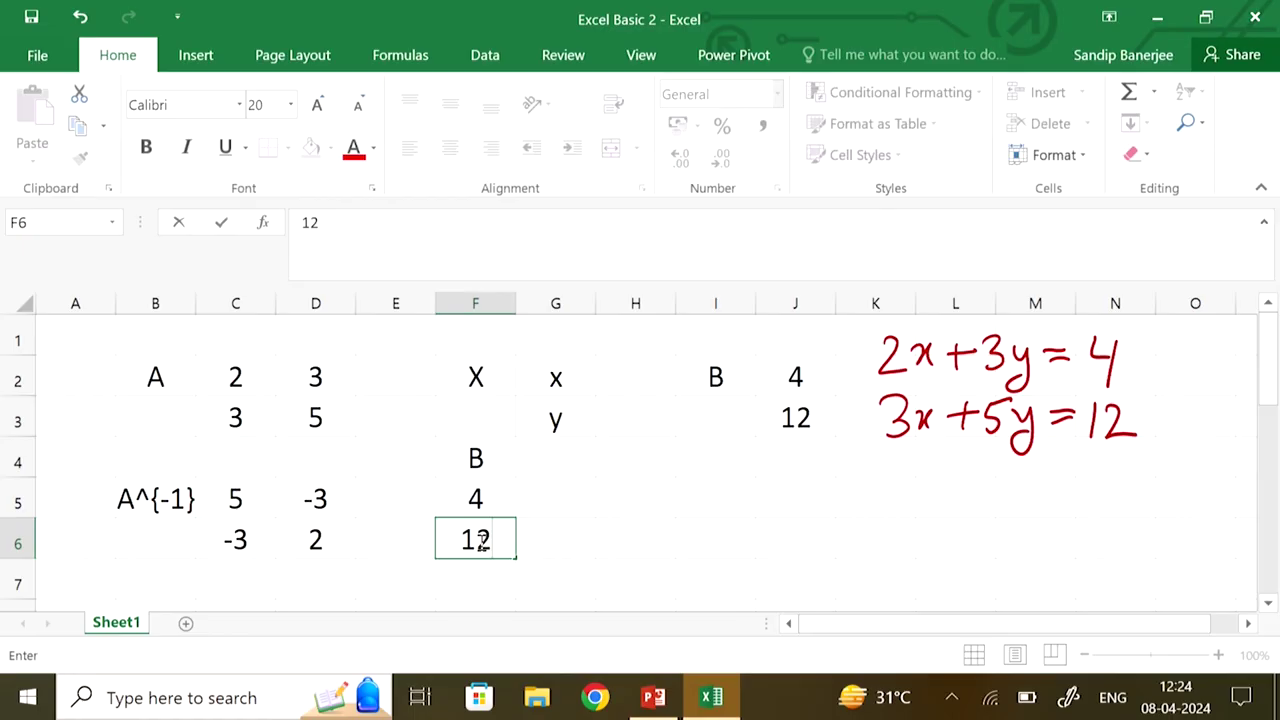
Enter the unknowns' labels x in H5 and y in H6
{"action": "left_click", "coordinate": [722, 528]}
{"action": "left_click", "coordinate": [627, 498]}
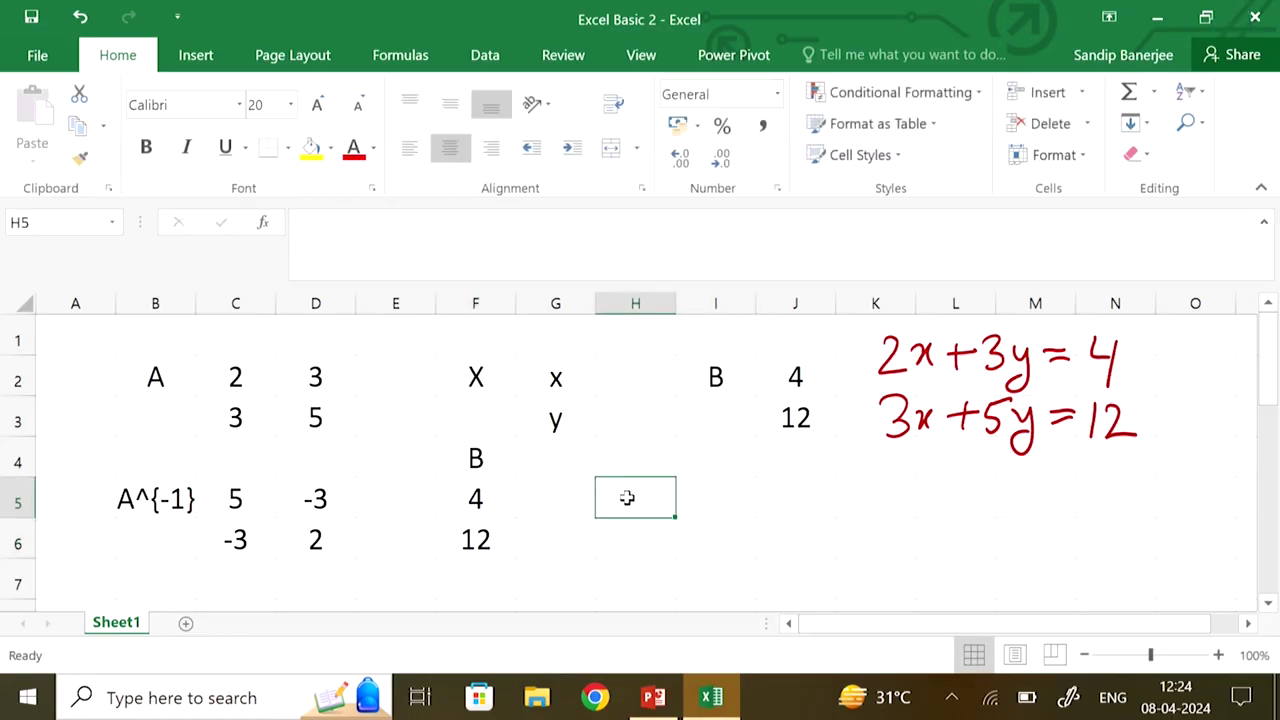
{"action": "type", "text": "x"}
{"action": "left_click", "coordinate": [634, 534]}
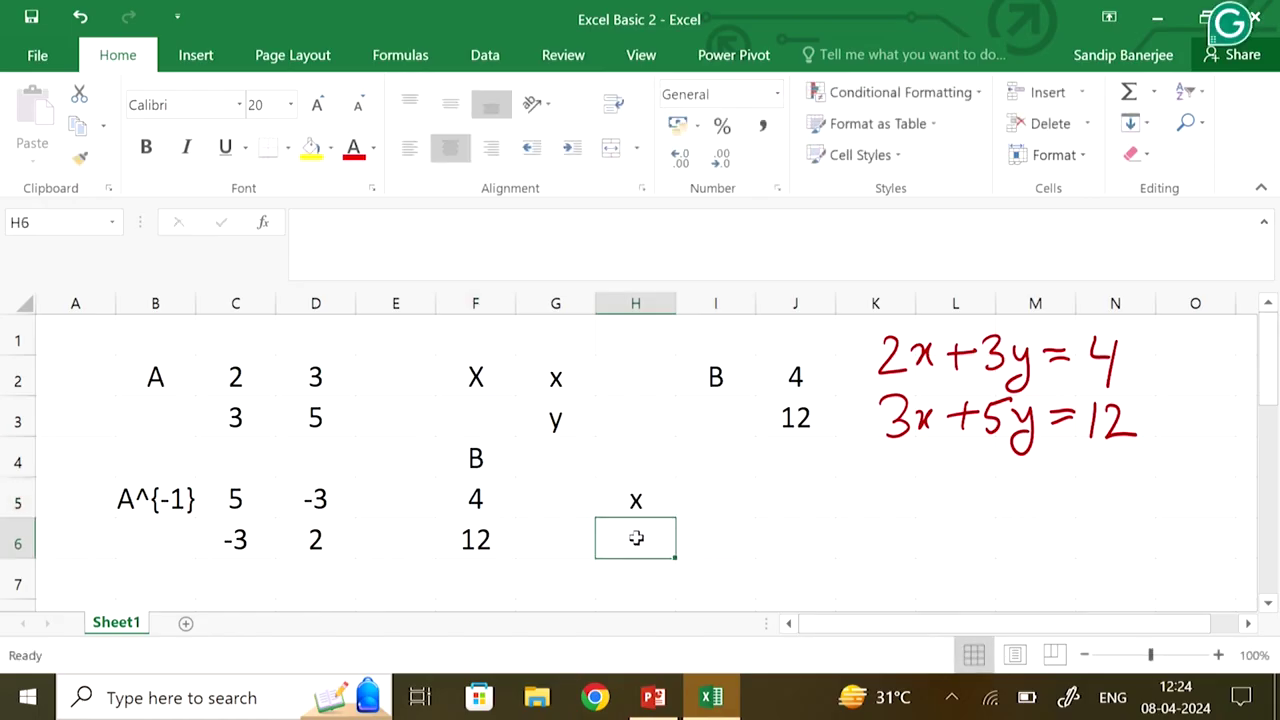
{"action": "type", "text": "y"}
{"action": "left_click", "coordinate": [743, 543]}
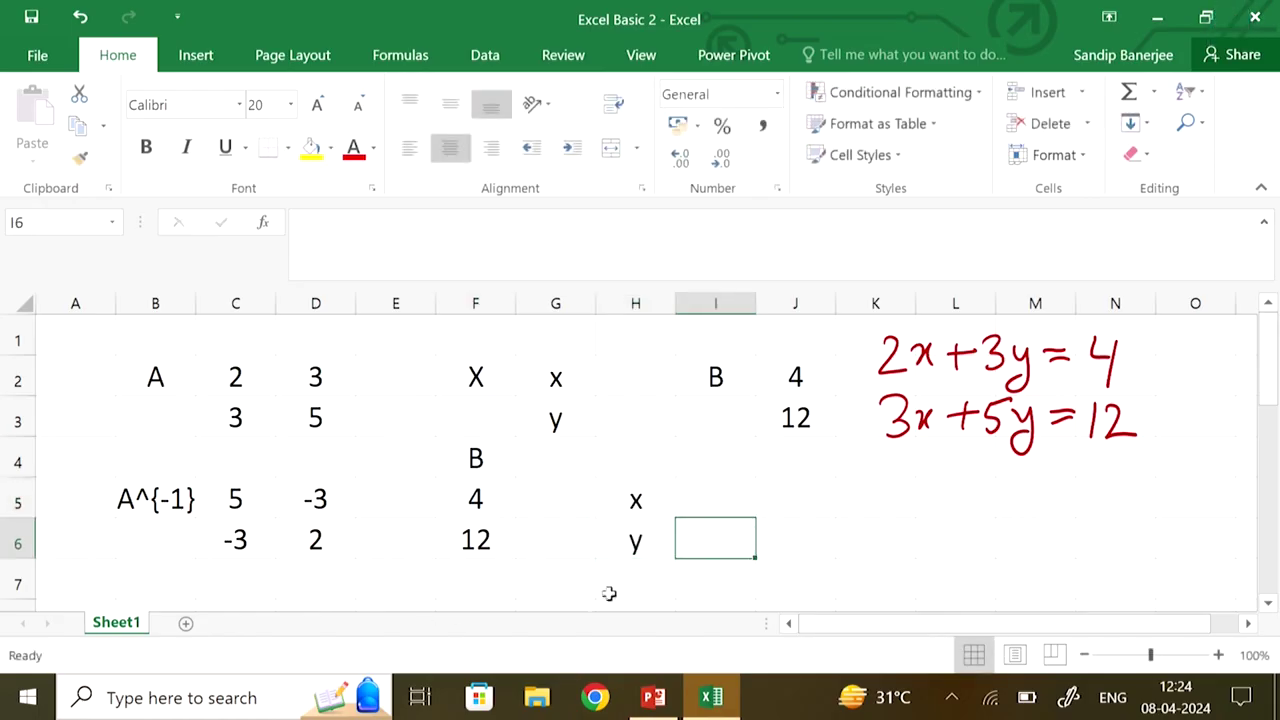
Compute the solution in I5:I6 with the array formula =MMULT(C5:D6,F5:F6), multiplying the inverse matrix by the constants
{"action": "left_click", "coordinate": [708, 502]}
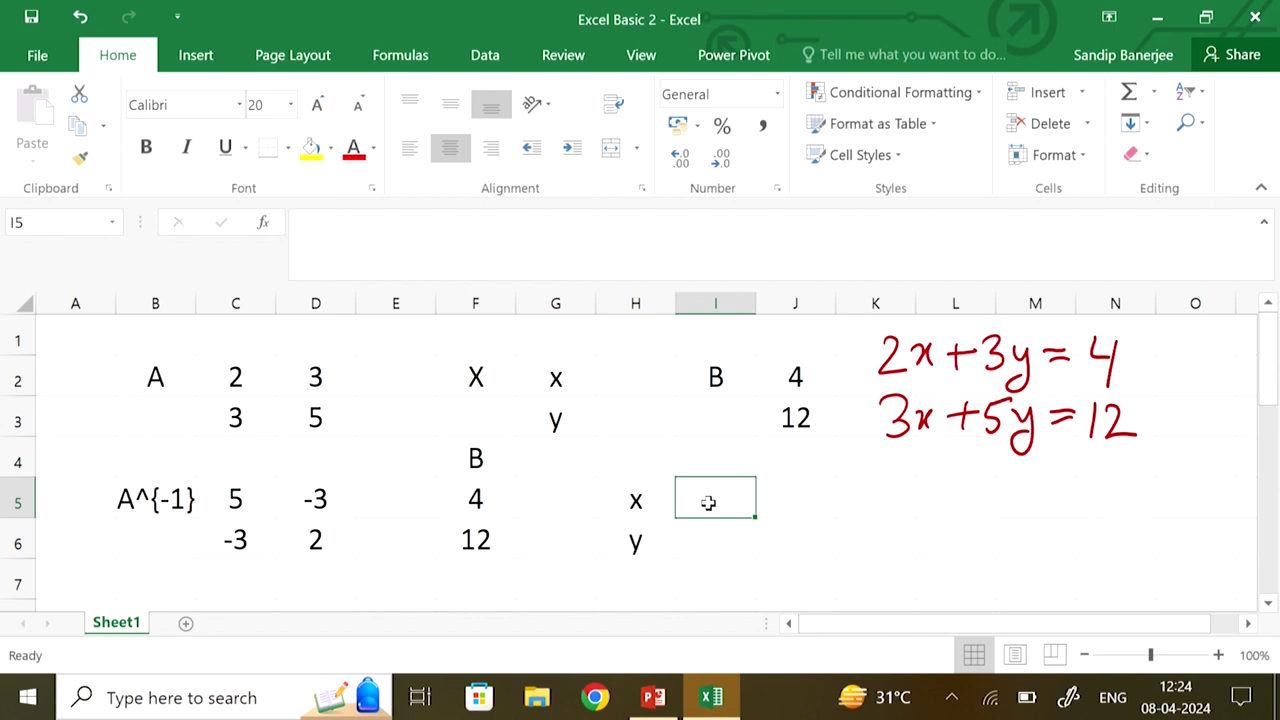
{"action": "key", "text": "shift+Down"}
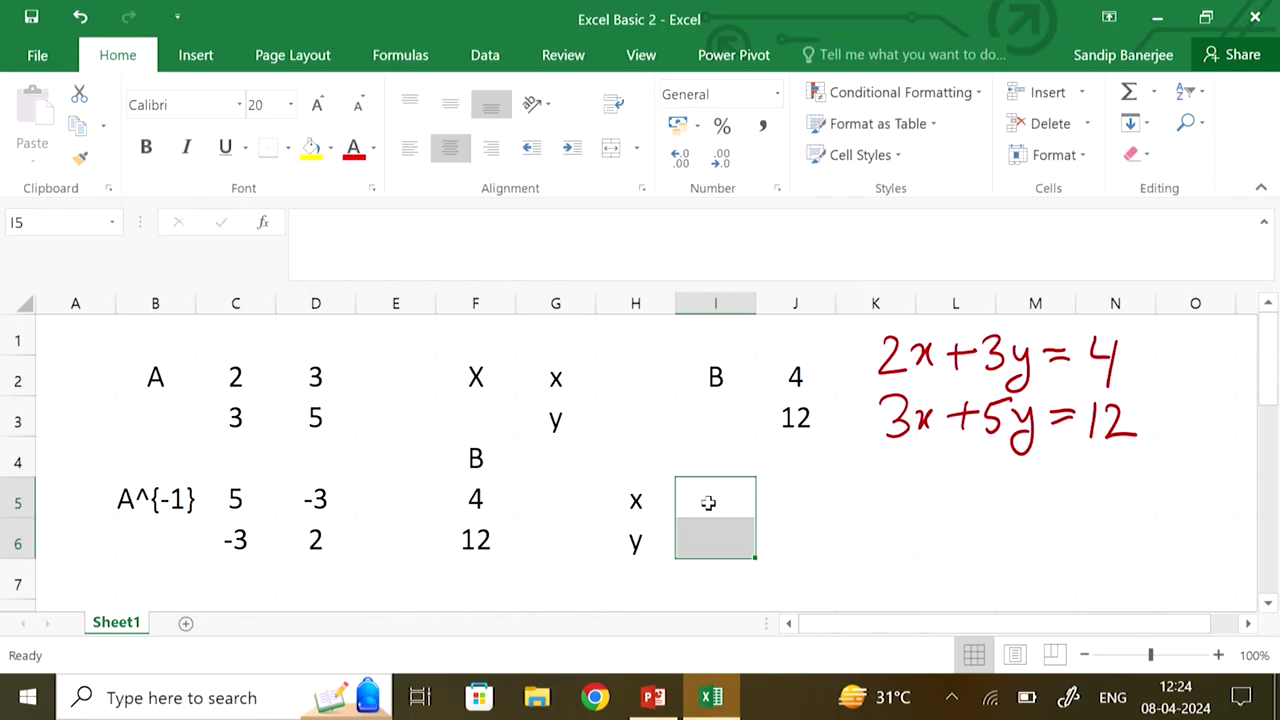
{"action": "type", "text": "="}
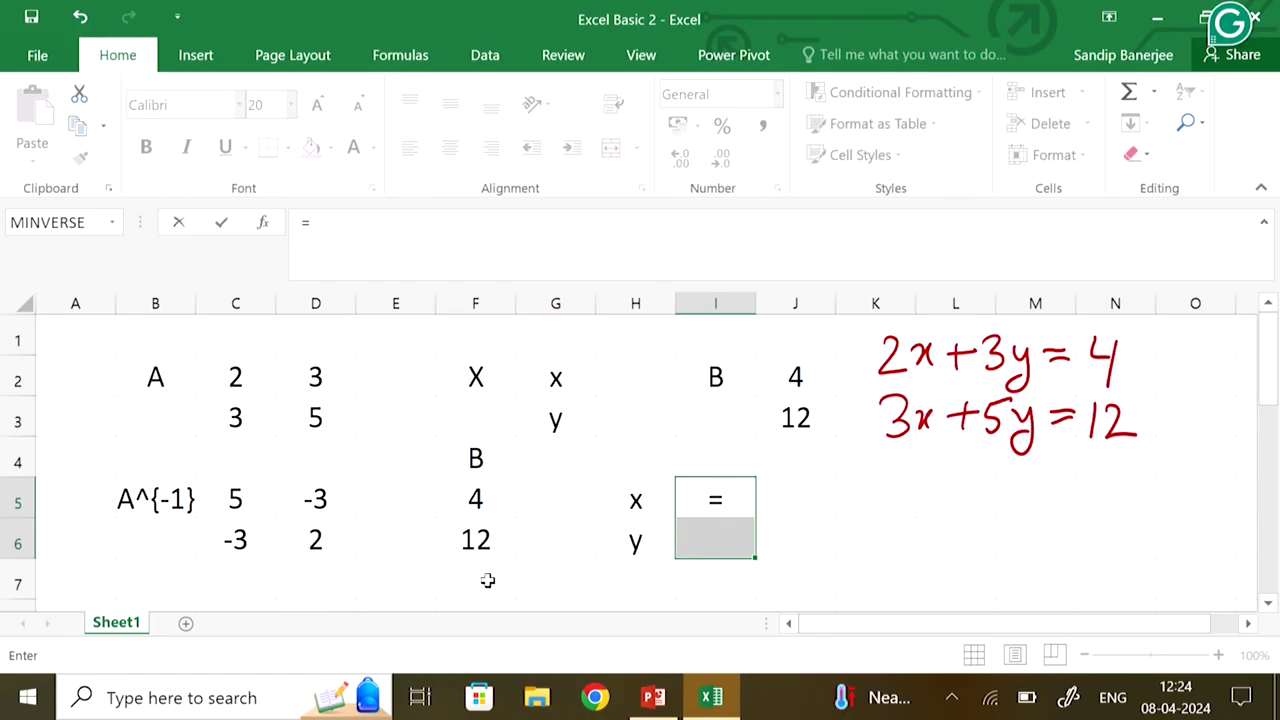
{"action": "type", "text": "M"}
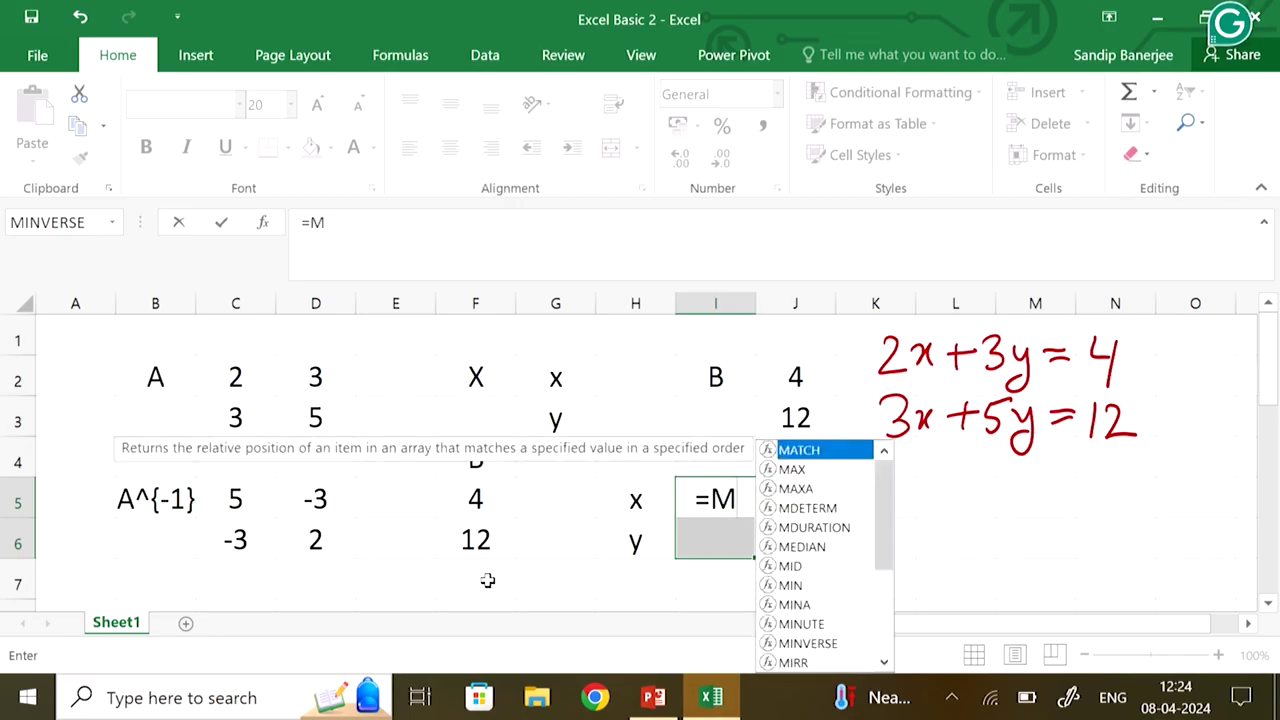
{"action": "type", "text": "M"}
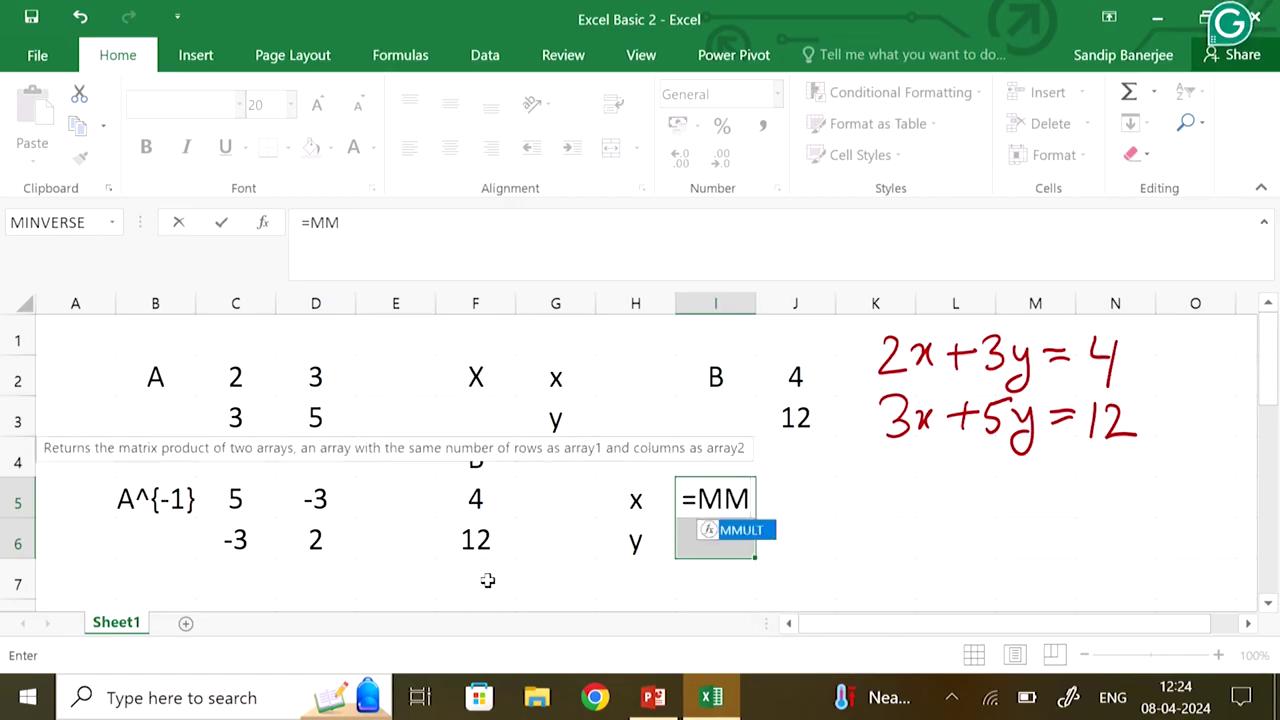
{"action": "double_click", "coordinate": [753, 537]}
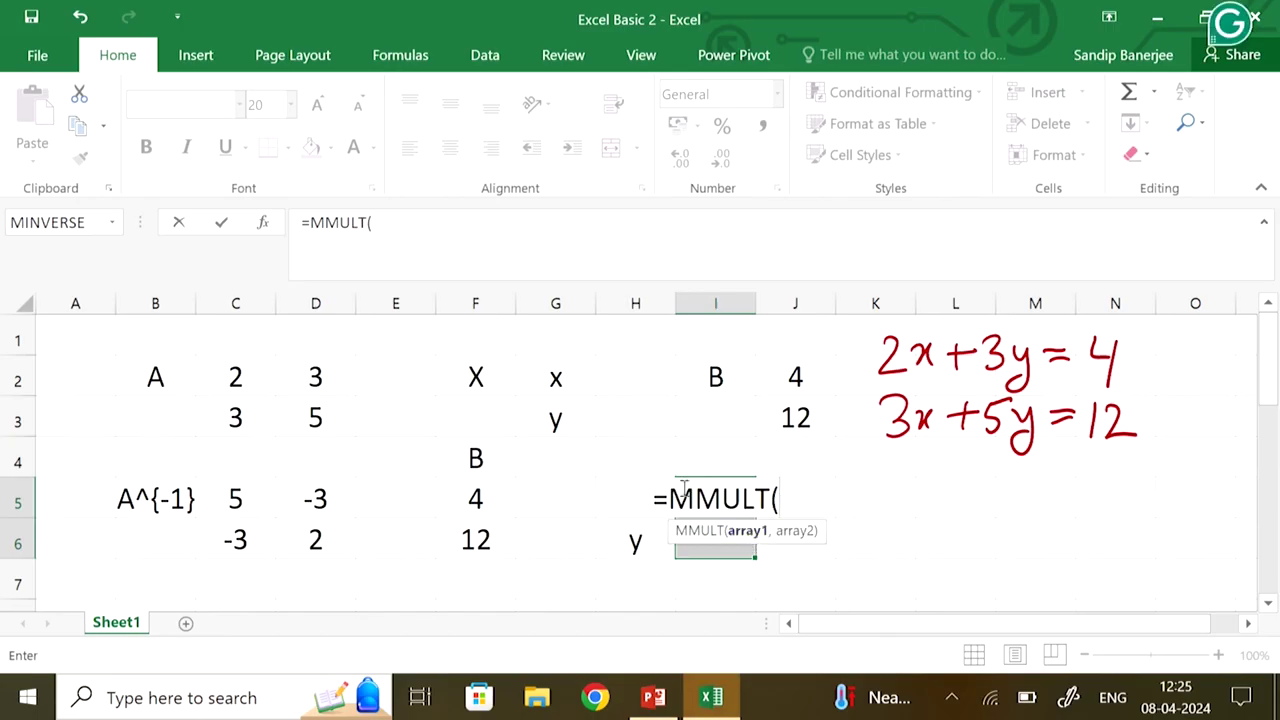
{"action": "left_click", "coordinate": [245, 503]}
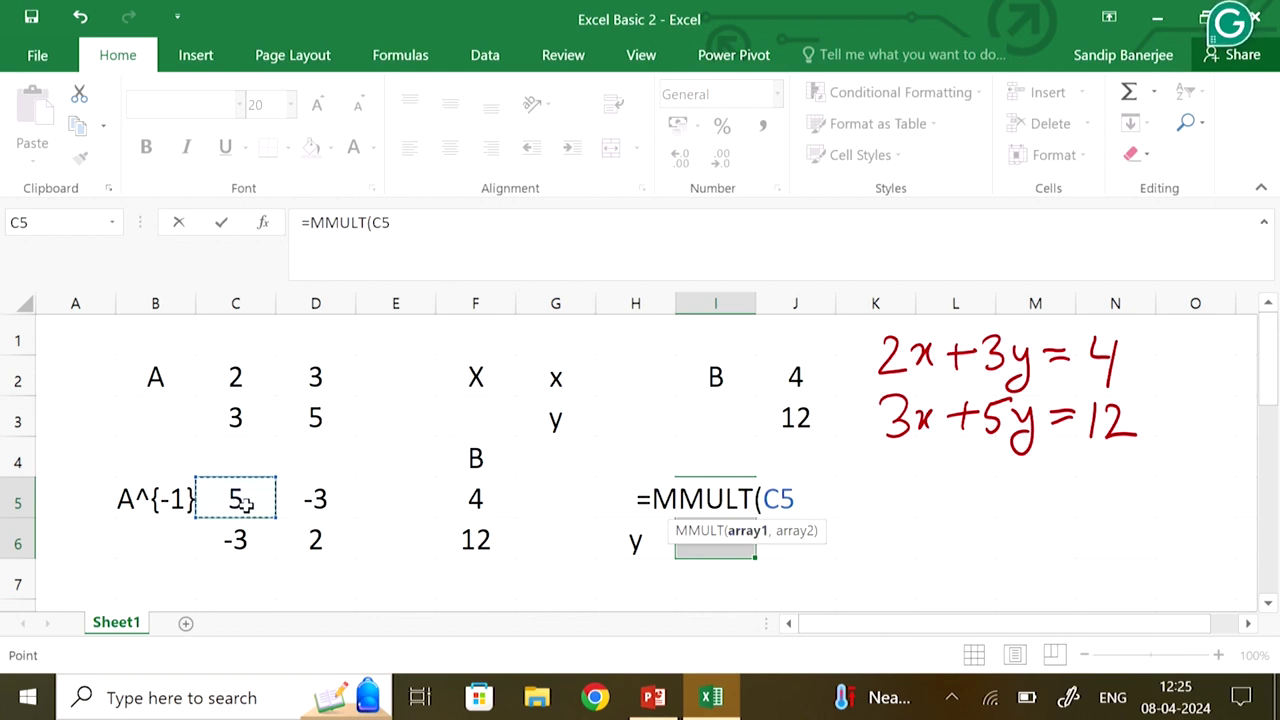
{"action": "key", "text": "shift+Right"}
{"action": "key", "text": "shift+Down"}
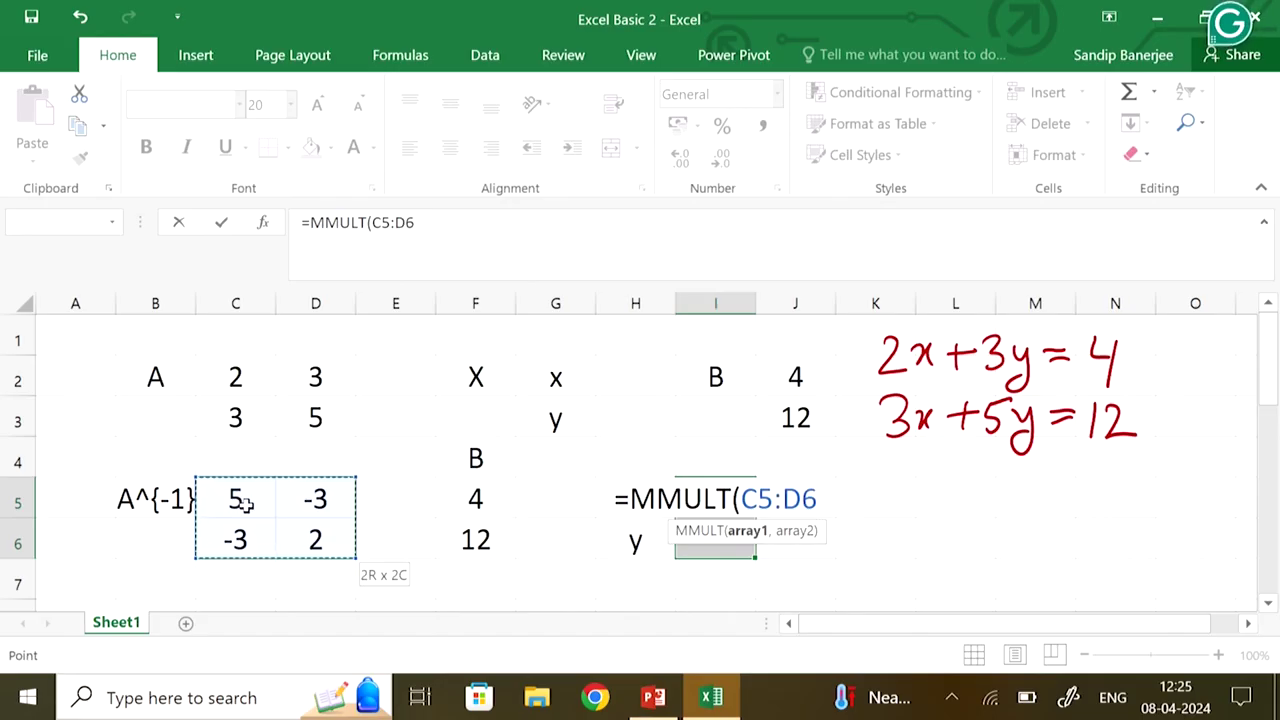
{"action": "type", "text": ","}
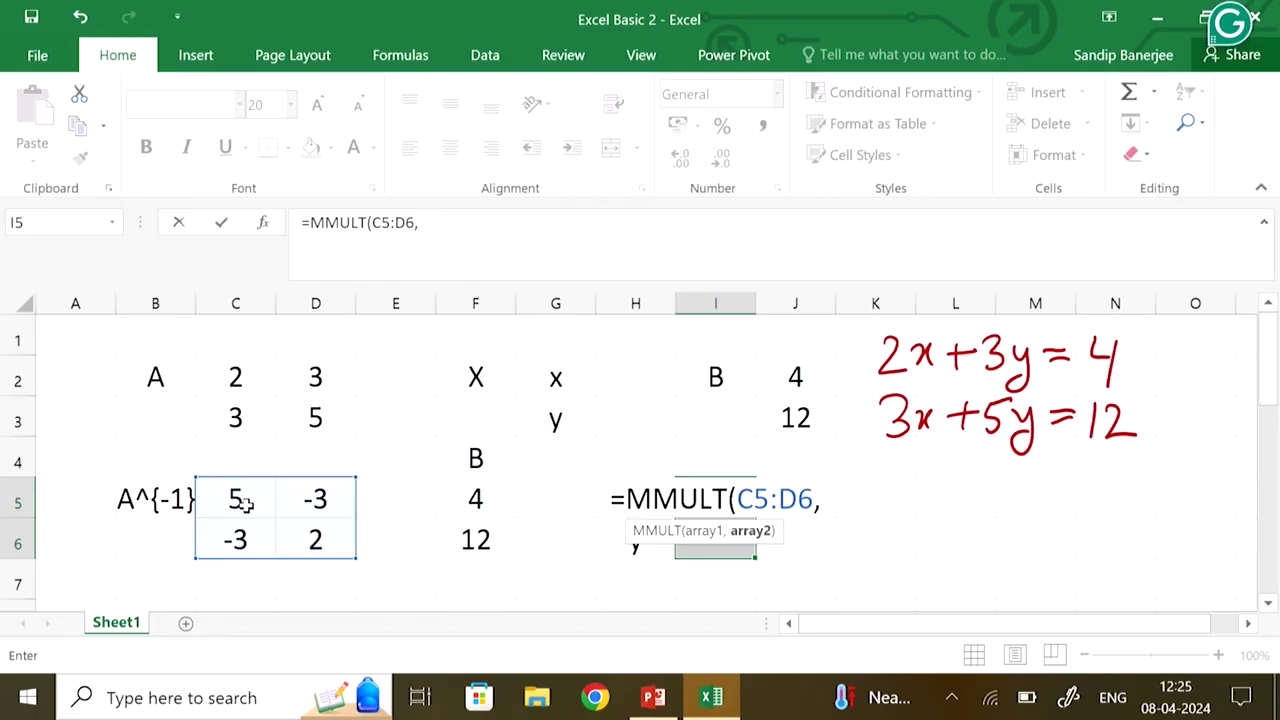
{"action": "left_click", "coordinate": [477, 498]}
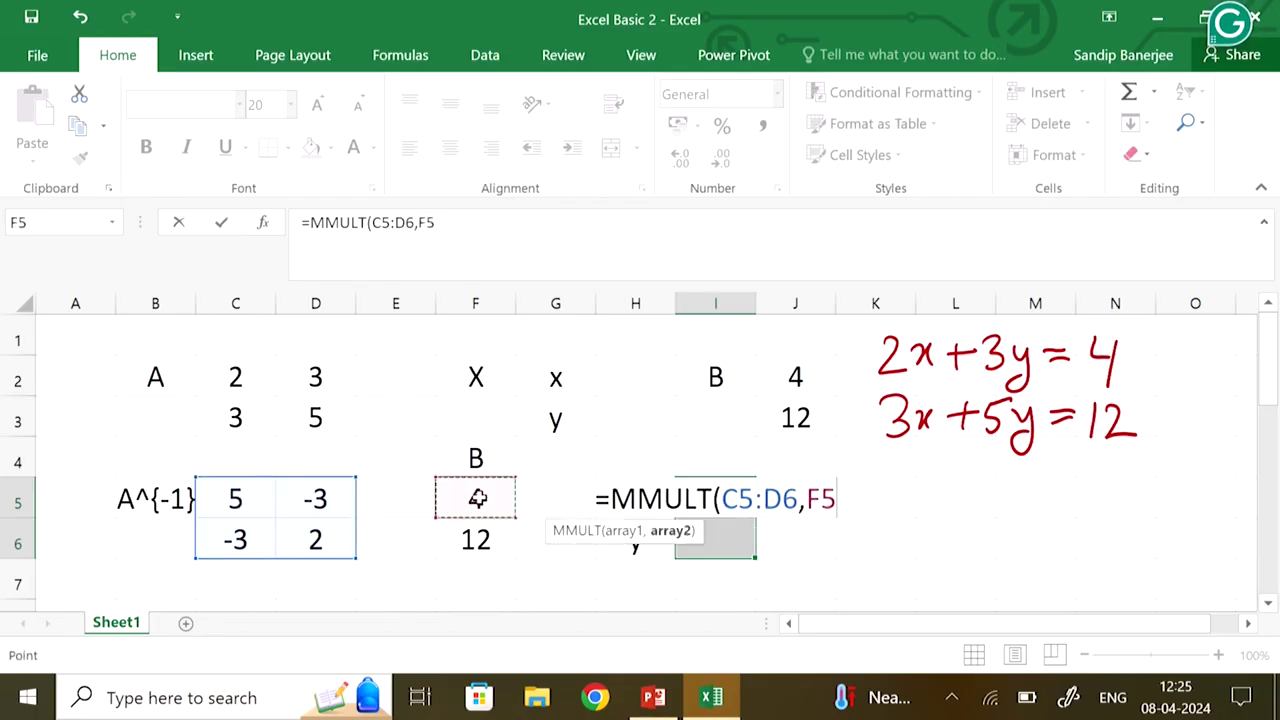
{"action": "key", "text": "shift+Down"}
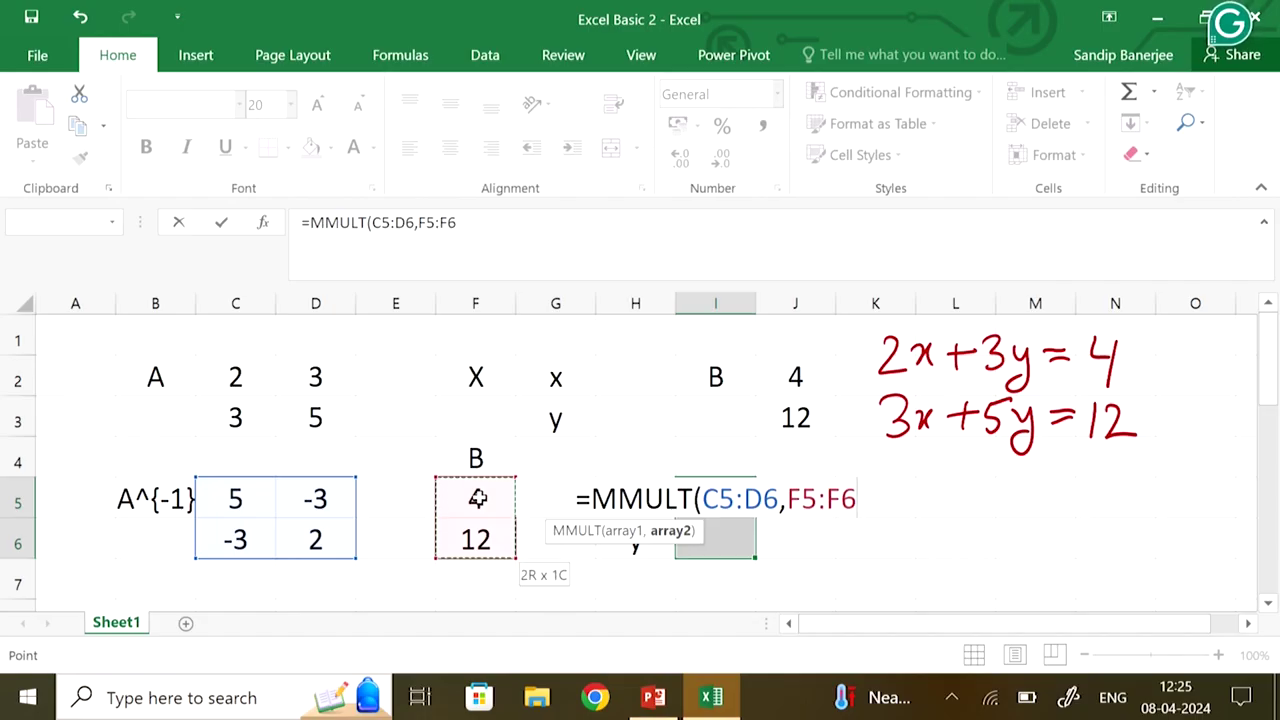
{"action": "type", "text": ")"}
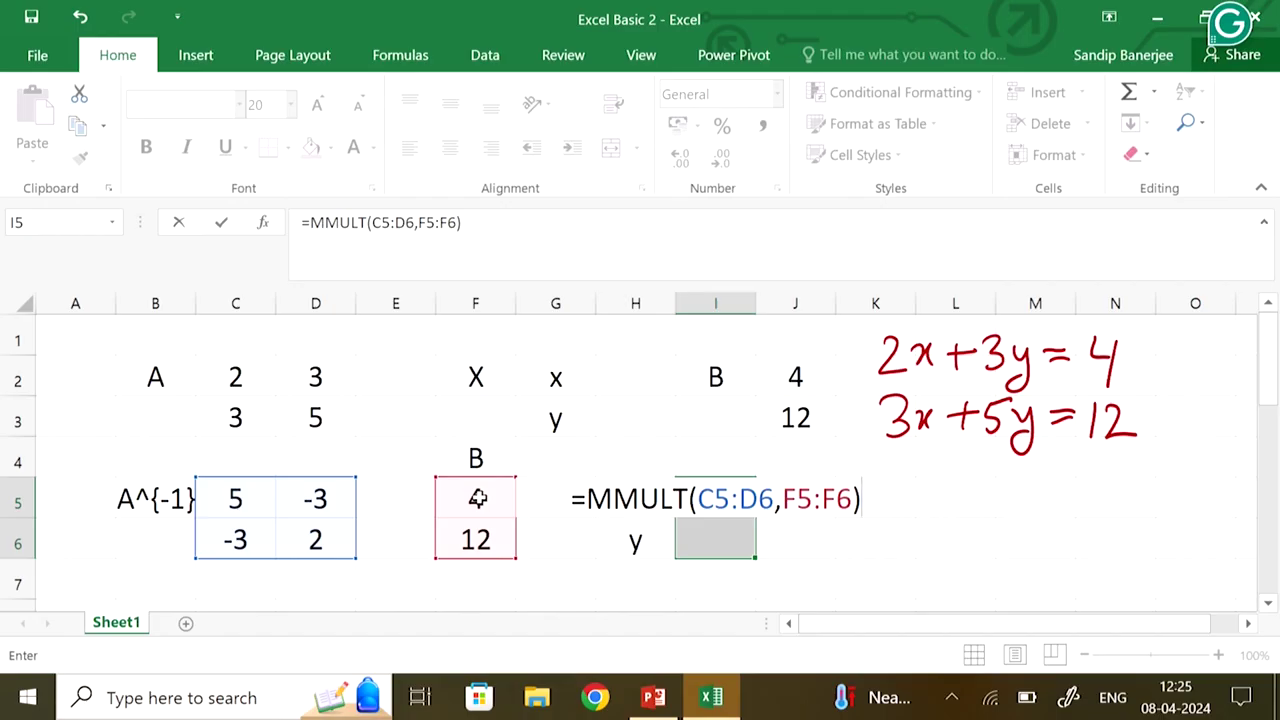
{"action": "key", "text": "ctrl+shift+Return"}
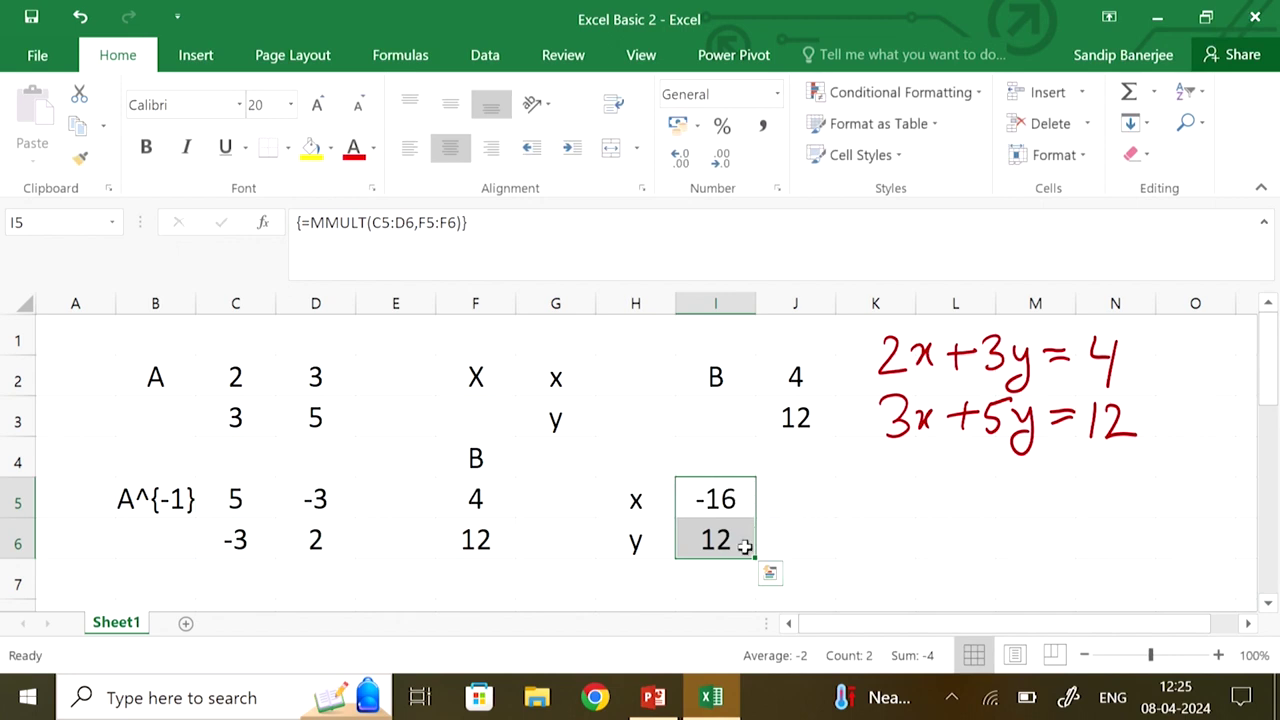
{"action": "left_click", "coordinate": [893, 515]}
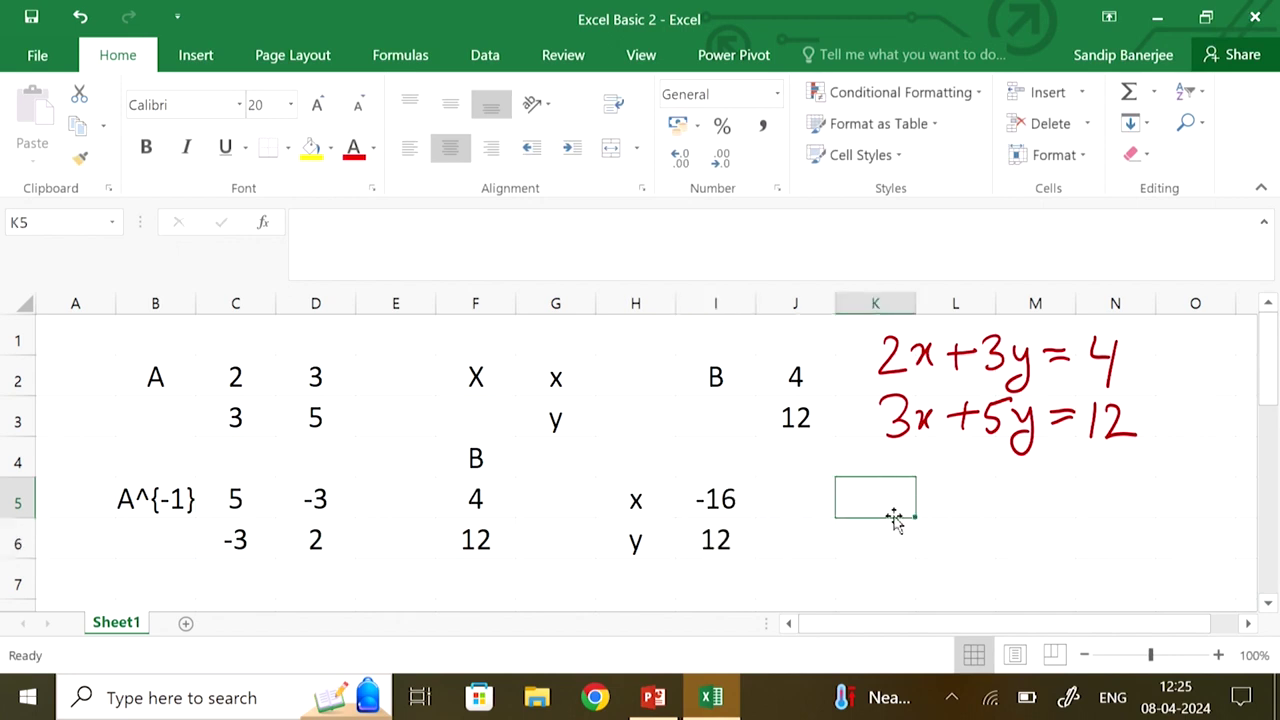
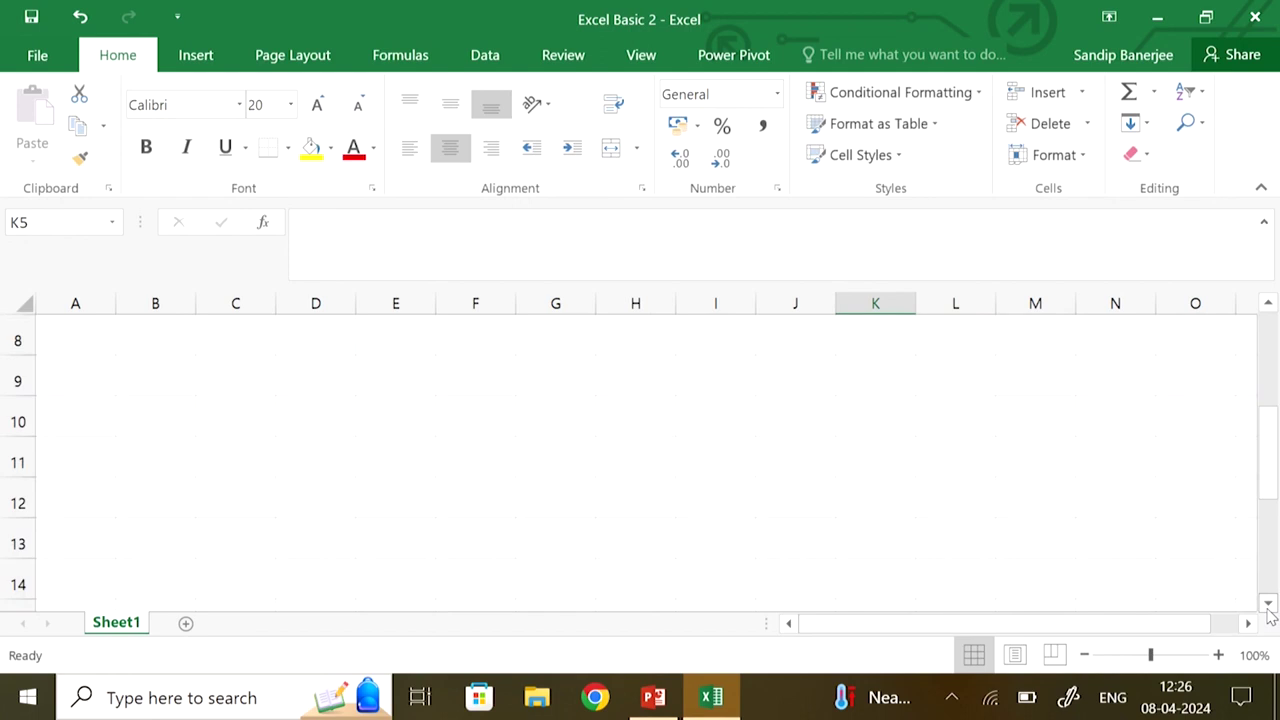
Handwrite the system x-2y+3z=9, -x+3y-z=-6, 2x-5y+5z=17 in red ink over columns K to O, rows 8 to 13
{"action": "left_click_drag", "start_coordinate": [902, 346], "coordinate": [884, 376]}
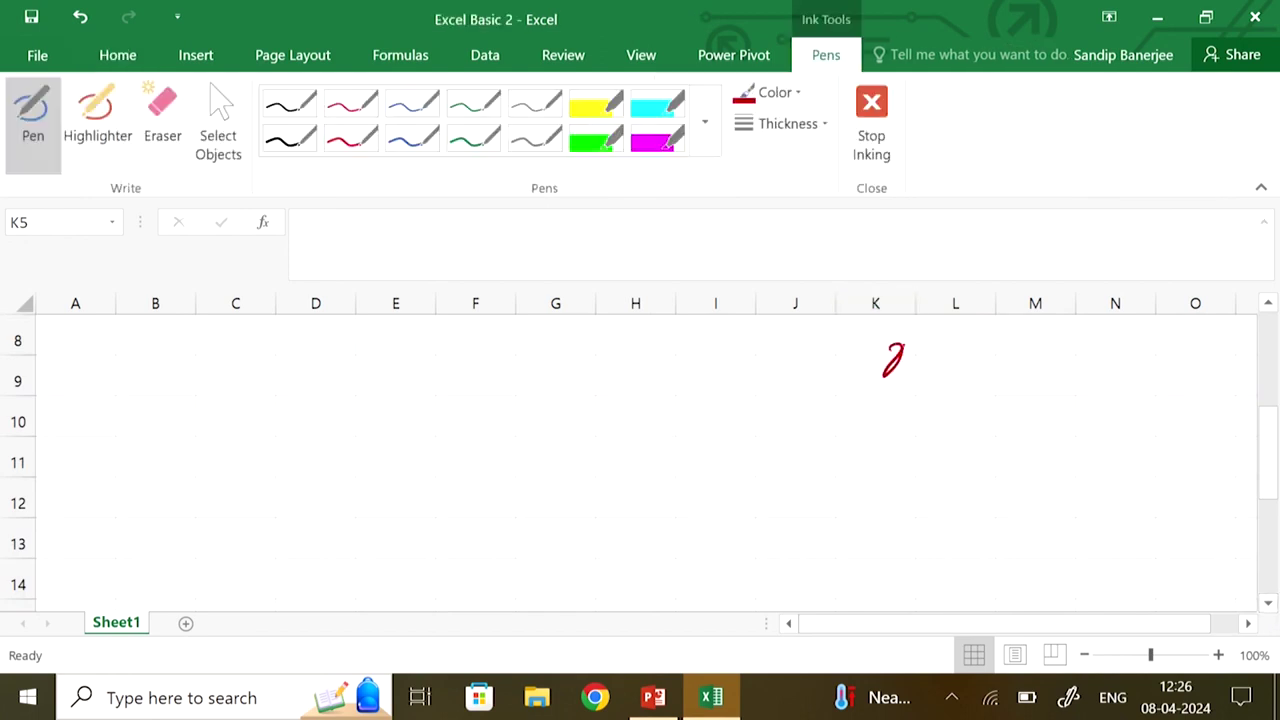
{"action": "left_click_drag", "start_coordinate": [999, 350], "coordinate": [972, 402]}
{"action": "left_click", "coordinate": [1029, 361]}
{"action": "mouse_move", "coordinate": [1093, 349]}
{"action": "left_mouse_down"}
{"action": "mouse_move", "coordinate": [1111, 376]}
{"action": "mouse_move", "coordinate": [1138, 355]}
{"action": "left_mouse_up"}
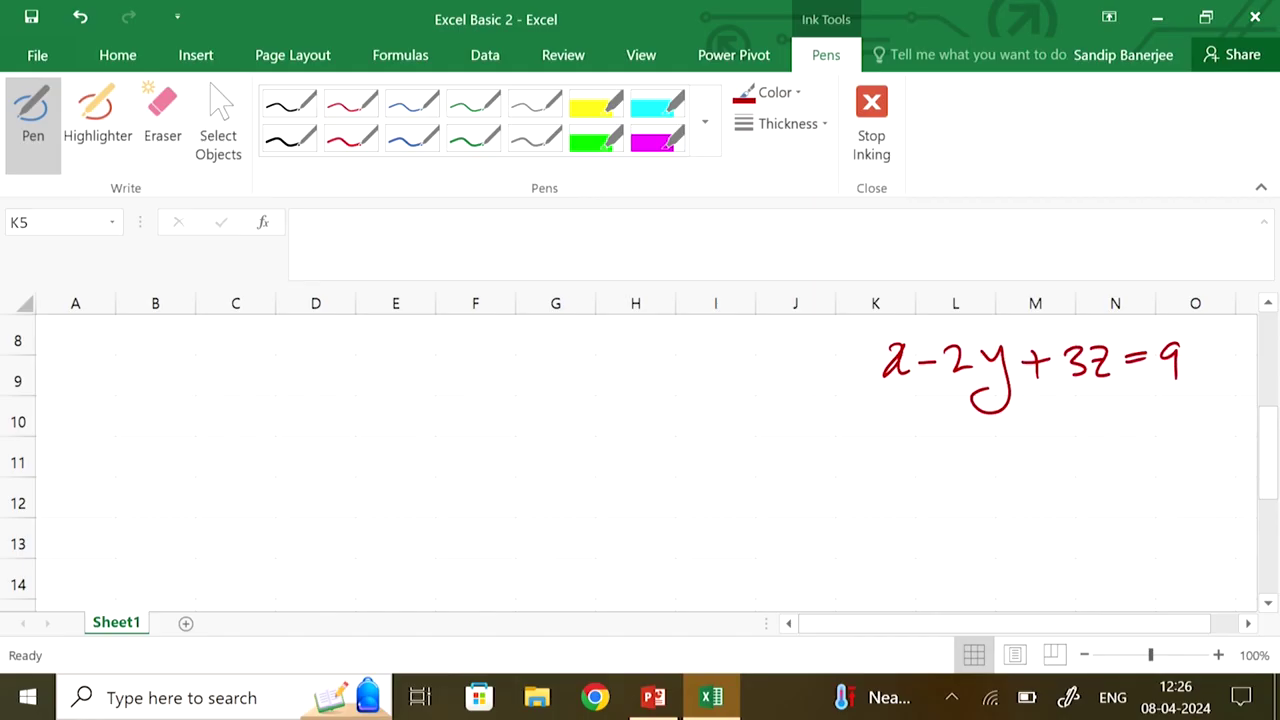
{"action": "mouse_move", "coordinate": [859, 444]}
{"action": "left_mouse_down"}
{"action": "mouse_move", "coordinate": [975, 434]}
{"action": "mouse_move", "coordinate": [988, 462]}
{"action": "left_mouse_up"}
{"action": "mouse_move", "coordinate": [1010, 436]}
{"action": "left_mouse_down"}
{"action": "mouse_move", "coordinate": [1029, 433]}
{"action": "mouse_move", "coordinate": [1021, 477]}
{"action": "left_mouse_up"}
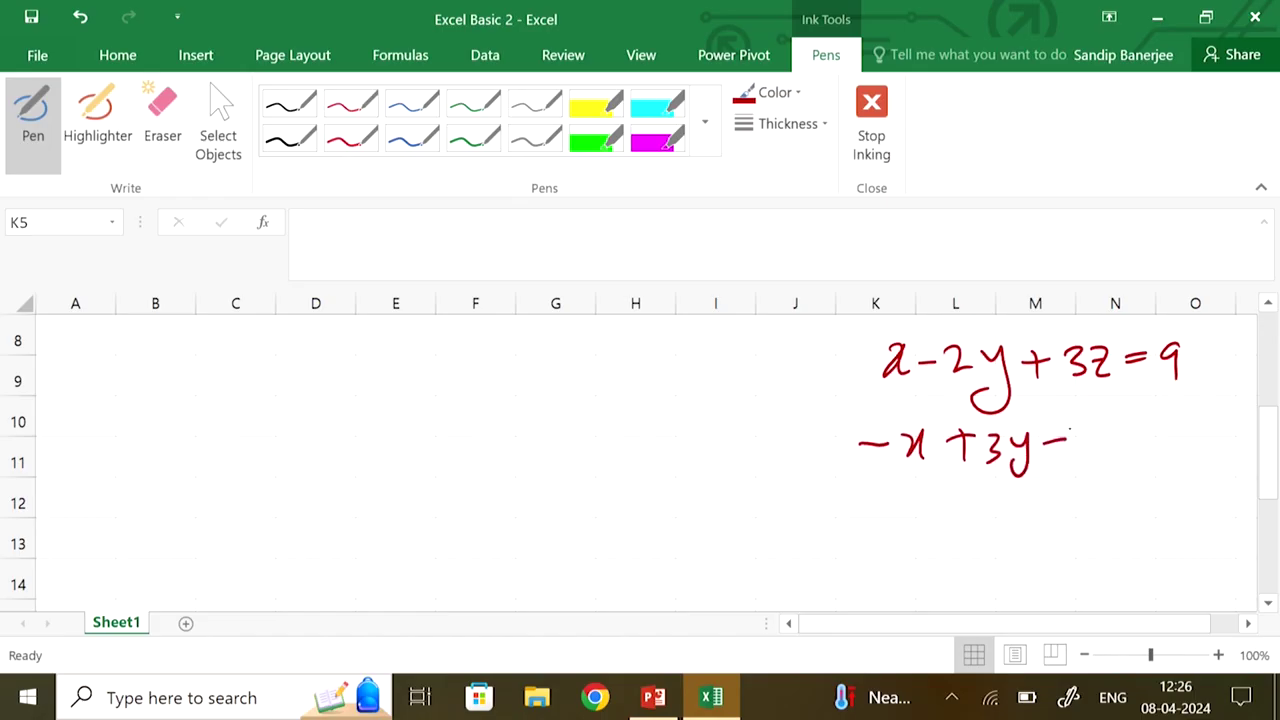
{"action": "left_click_drag", "start_coordinate": [1138, 433], "coordinate": [1163, 430]}
{"action": "left_click_drag", "start_coordinate": [1185, 412], "coordinate": [1177, 448]}
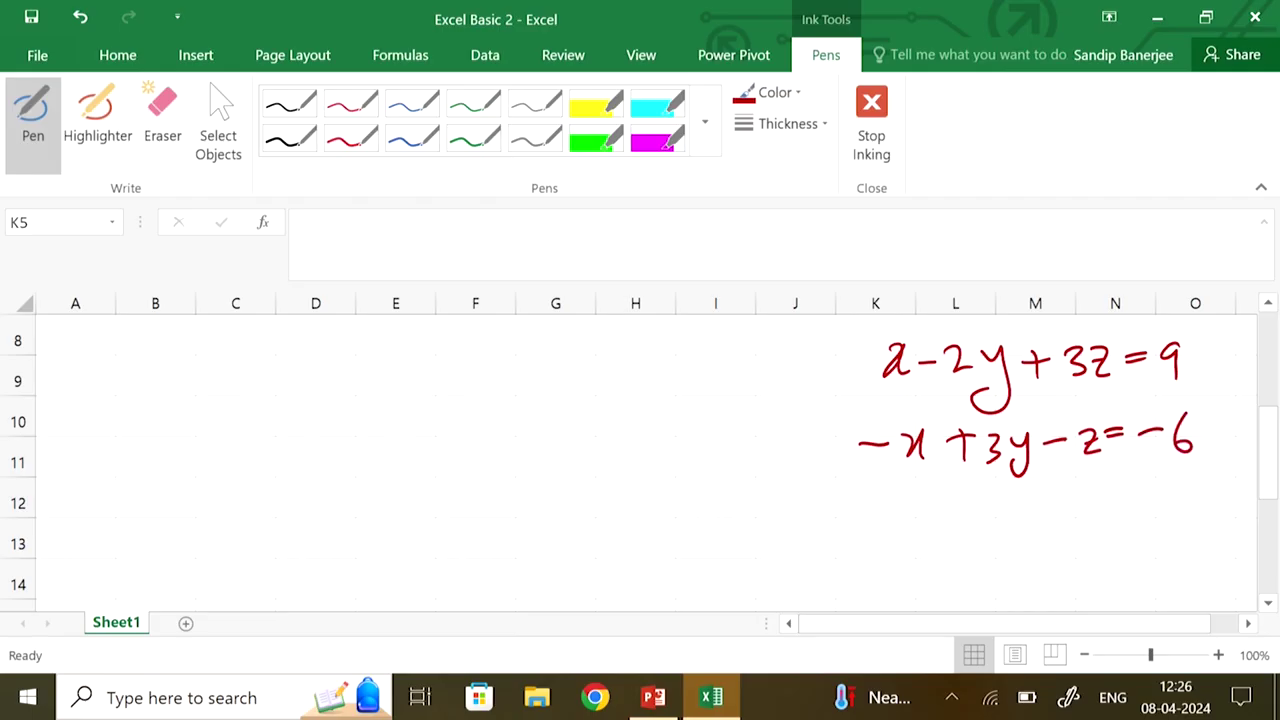
{"action": "mouse_move", "coordinate": [944, 494]}
{"action": "left_mouse_down"}
{"action": "mouse_move", "coordinate": [940, 515]}
{"action": "mouse_move", "coordinate": [986, 501]}
{"action": "mouse_move", "coordinate": [1033, 540]}
{"action": "mouse_move", "coordinate": [1086, 500]}
{"action": "left_mouse_up"}
{"action": "left_click_drag", "start_coordinate": [1075, 488], "coordinate": [1074, 515]}
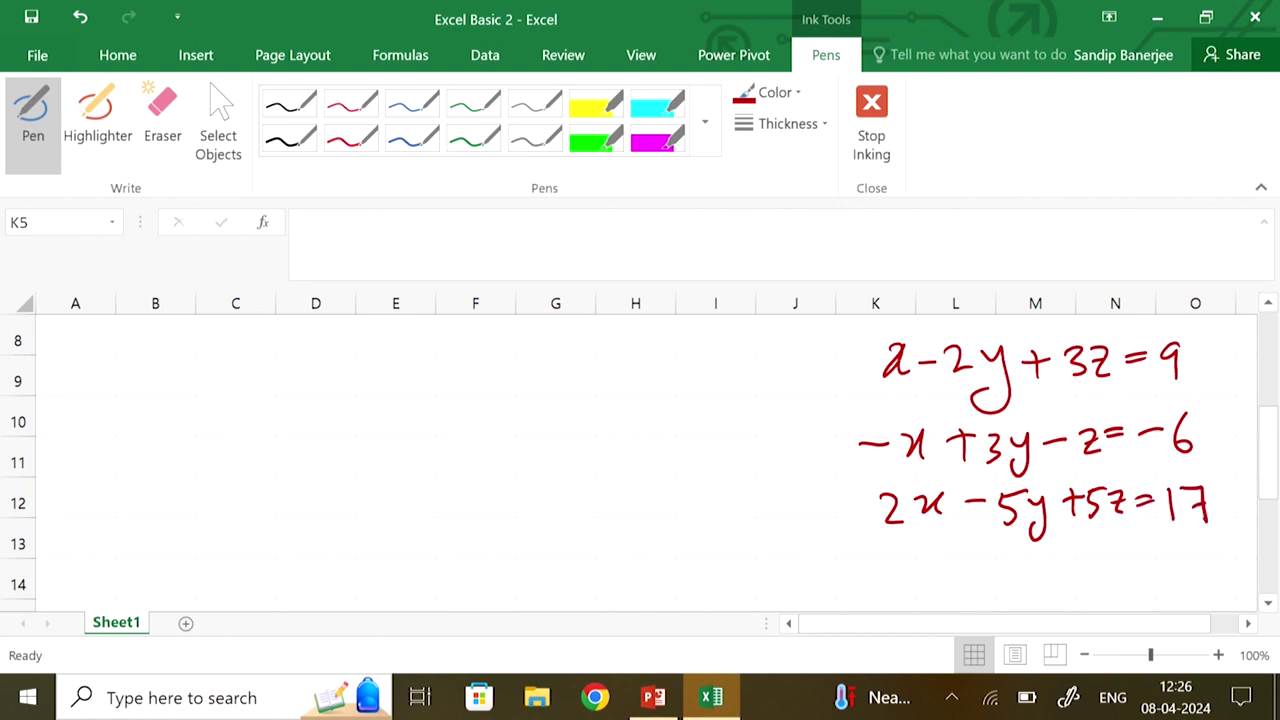
{"action": "left_click", "coordinate": [118, 57]}
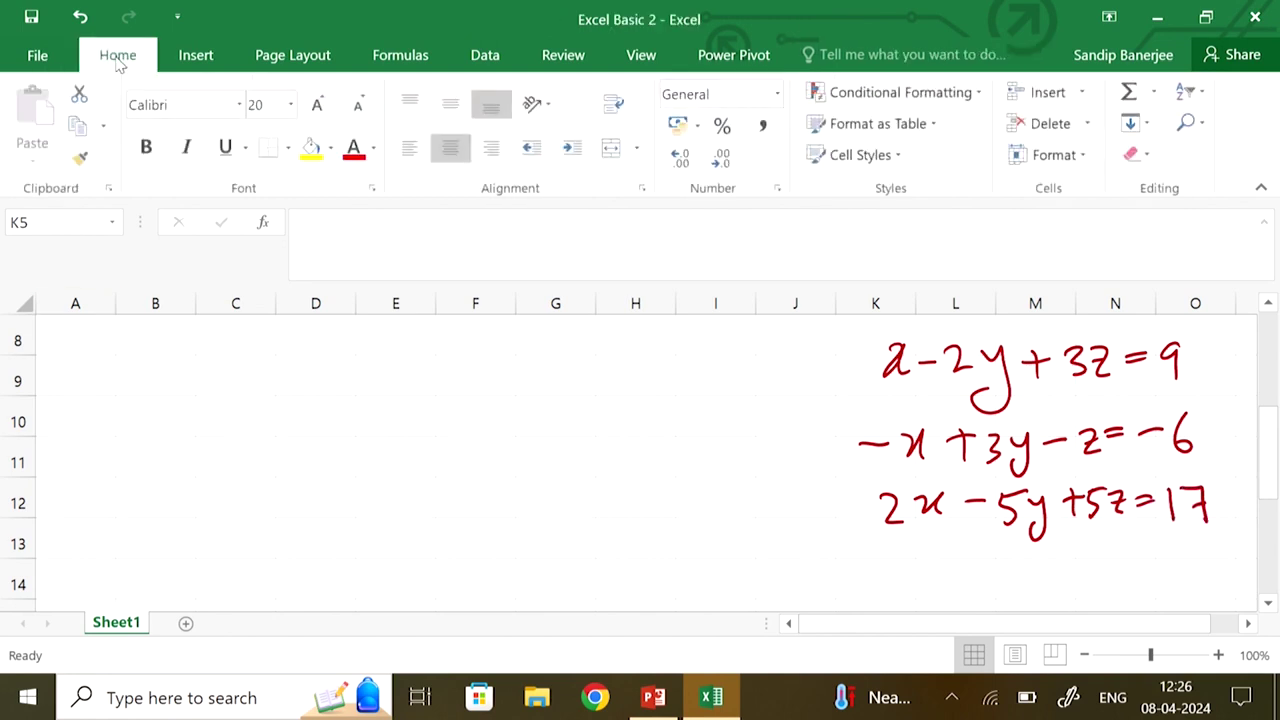
Enter the matrix label A in A10 and the first equation's coefficients 1, -2, 3 in B9:D9
{"action": "left_click", "coordinate": [83, 406]}
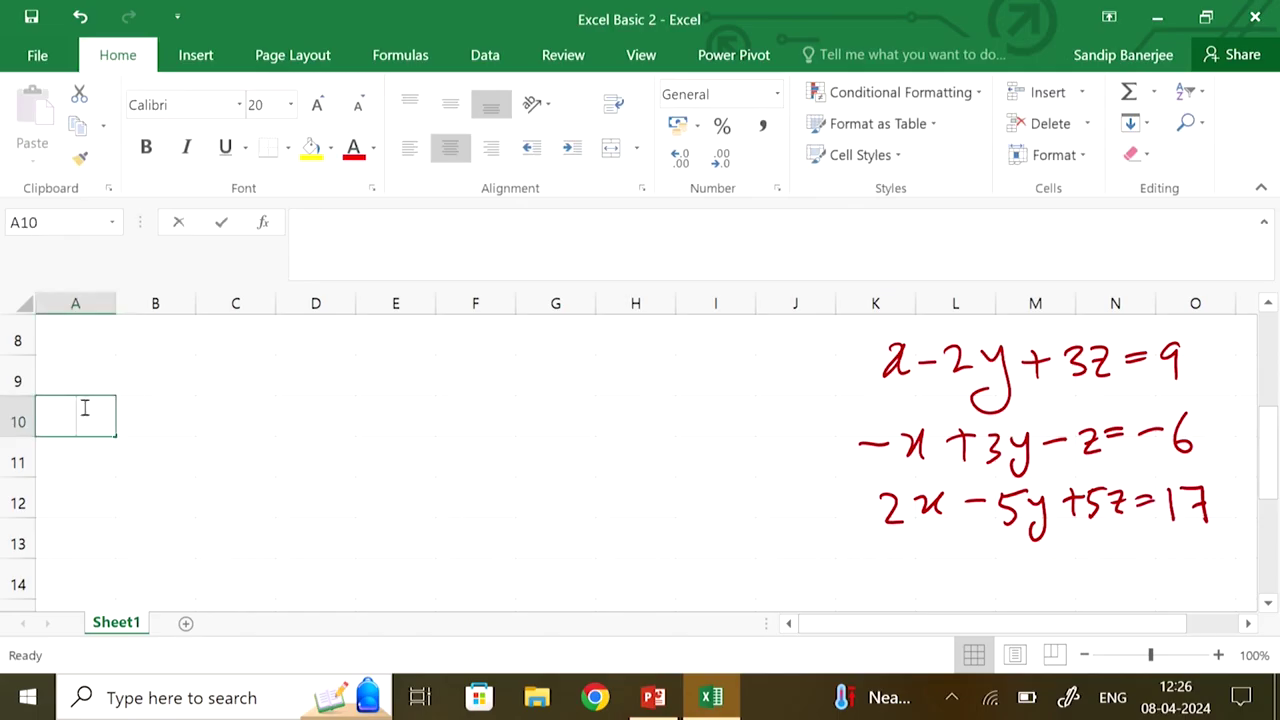
{"action": "type", "text": "A"}
{"action": "left_click", "coordinate": [180, 368]}
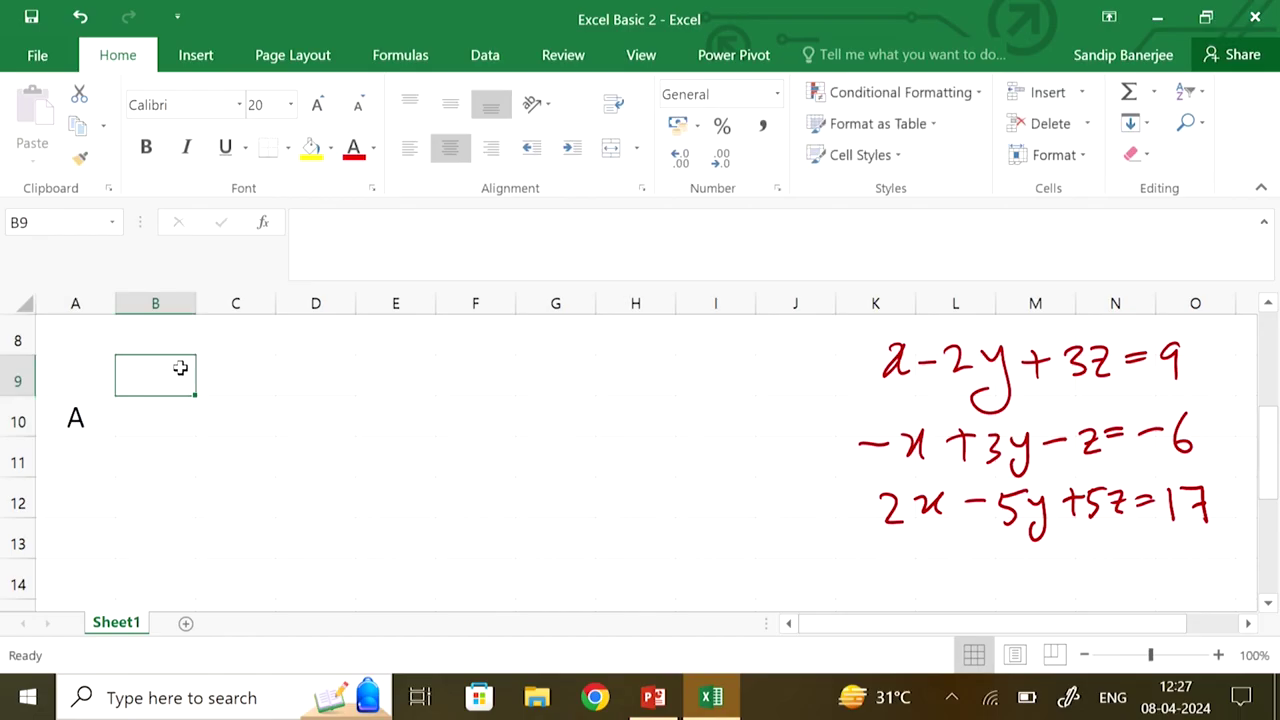
{"action": "type", "text": "1"}
{"action": "left_click", "coordinate": [240, 368]}
{"action": "type", "text": "-"}
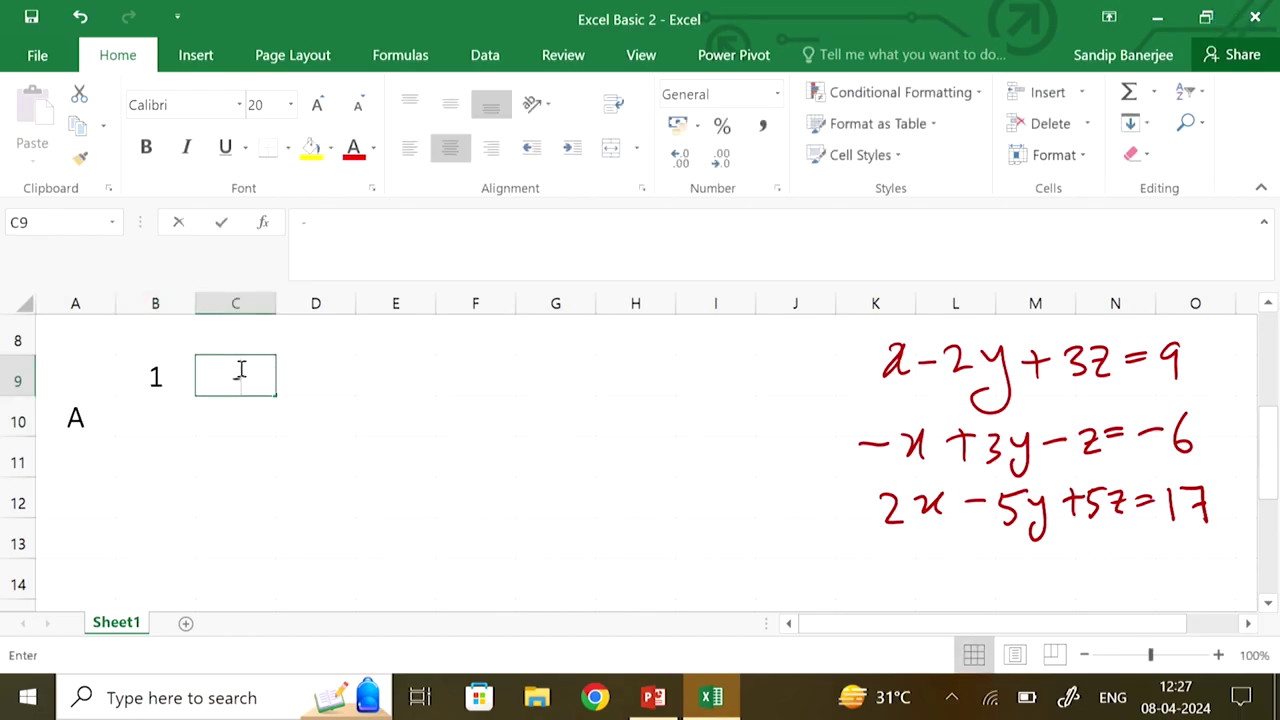
{"action": "type", "text": "2"}
{"action": "left_click", "coordinate": [314, 372]}
{"action": "type", "text": "3"}
Enter the second equation's coefficients -1, 3, -1 in B10:D10
{"action": "left_click", "coordinate": [166, 414]}
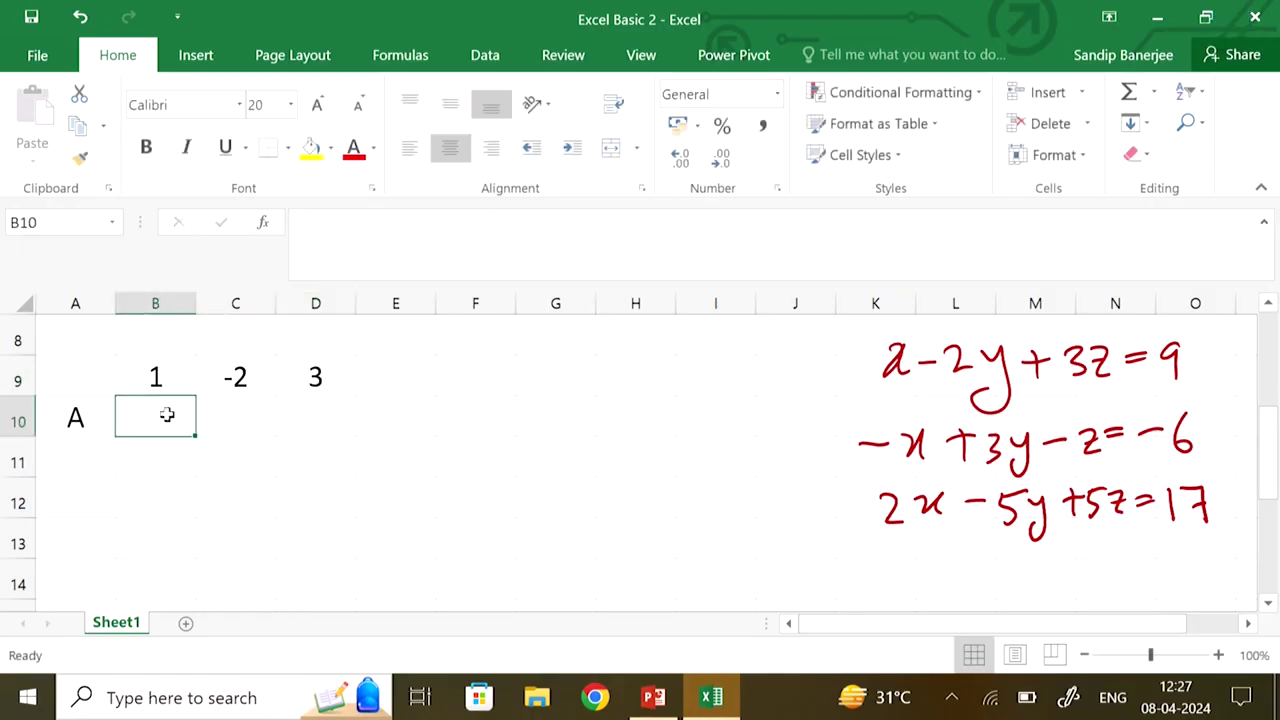
{"action": "type", "text": "-1"}
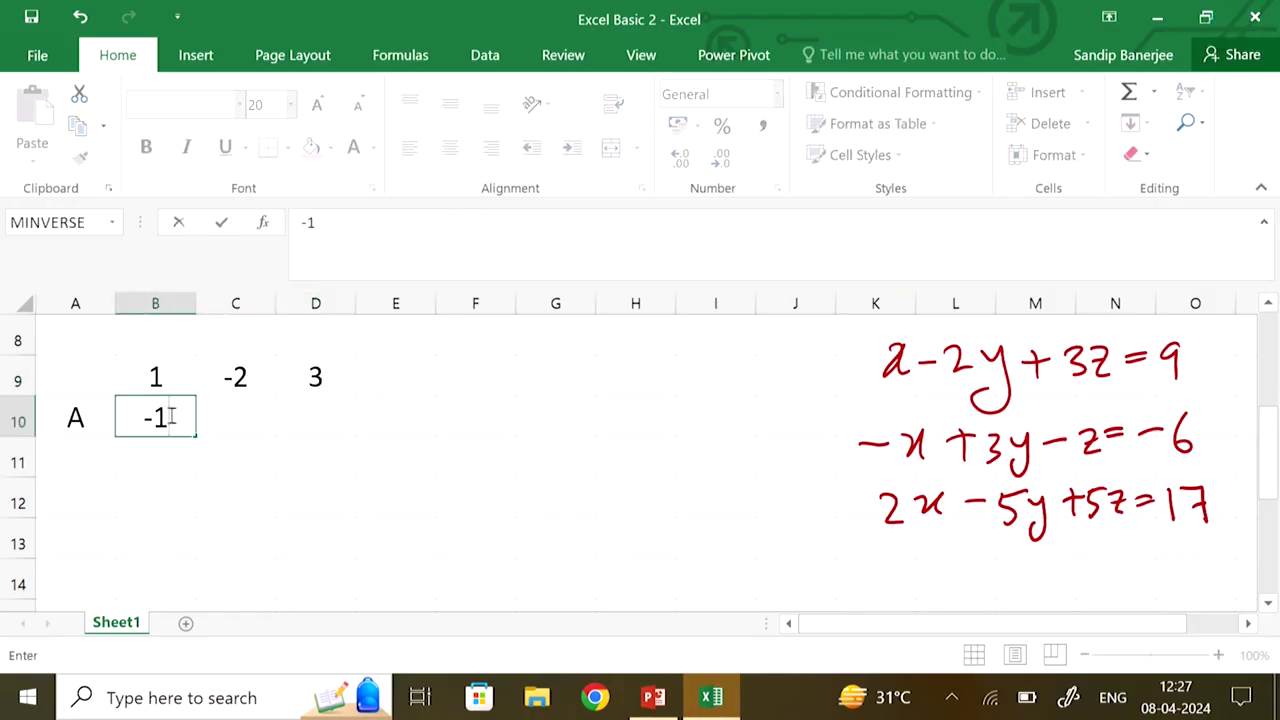
{"action": "left_click", "coordinate": [251, 417]}
{"action": "type", "text": "3"}
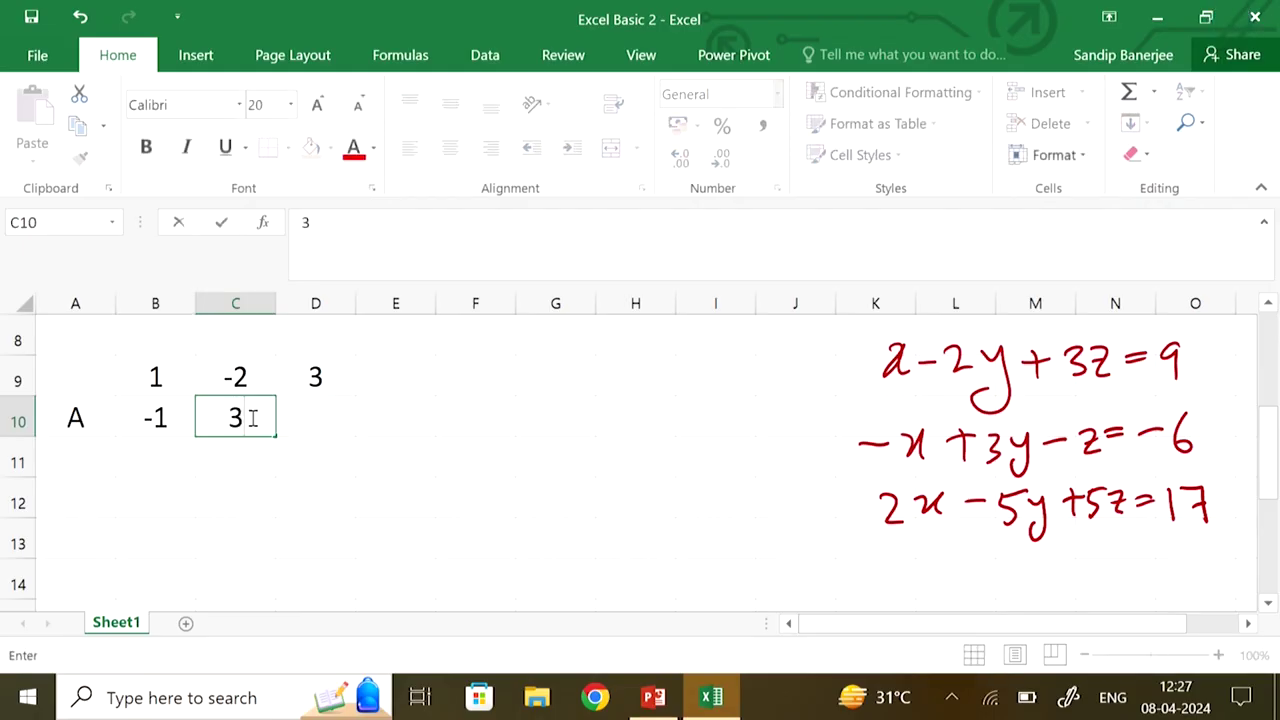
{"action": "left_click", "coordinate": [315, 418]}
{"action": "type", "text": "-1"}
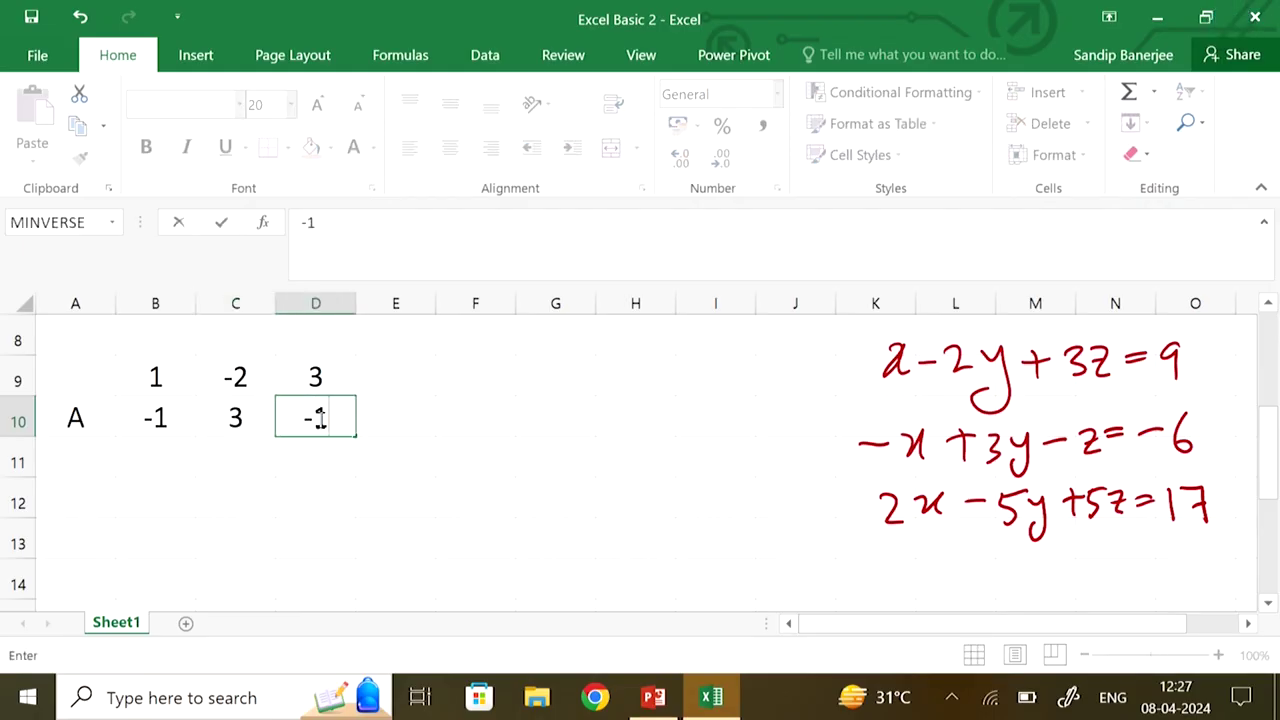
Enter the third equation's coefficients 2, -5, 5 in B11:D11
{"action": "left_click", "coordinate": [162, 461]}
{"action": "type", "text": "2"}
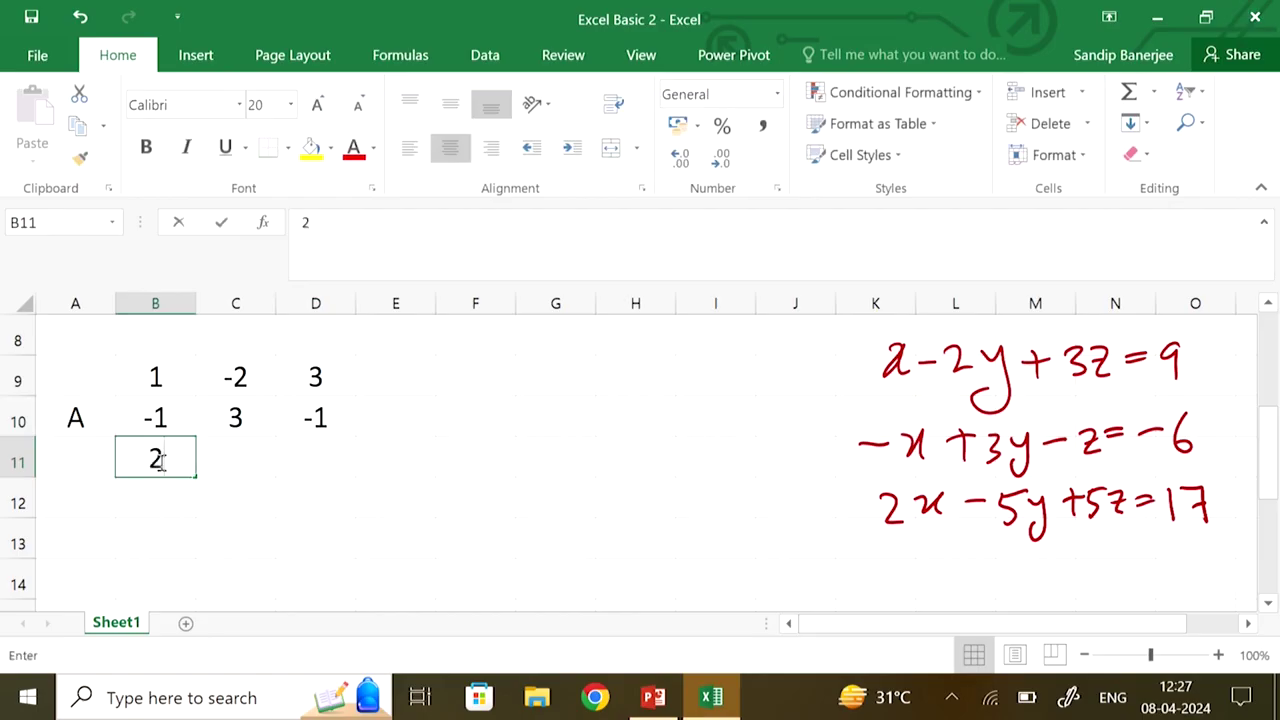
{"action": "left_click", "coordinate": [230, 466]}
{"action": "type", "text": "-"}
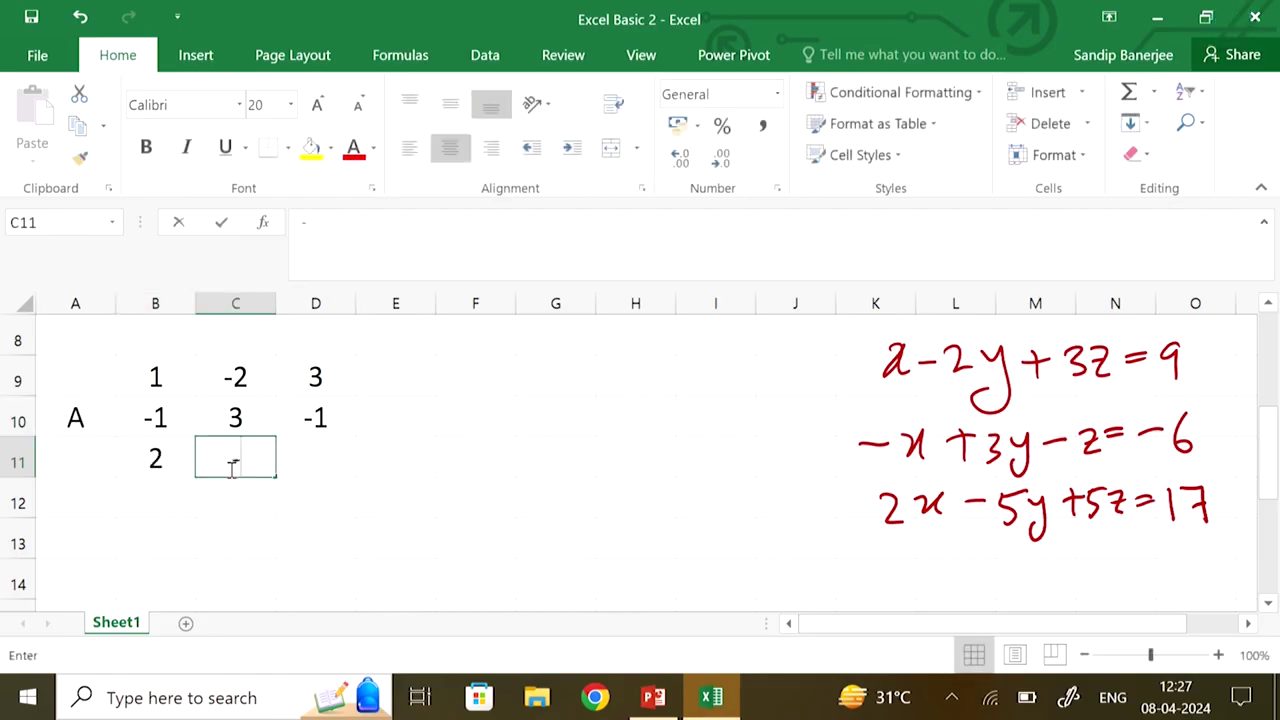
{"action": "type", "text": "5"}
{"action": "left_click", "coordinate": [313, 462]}
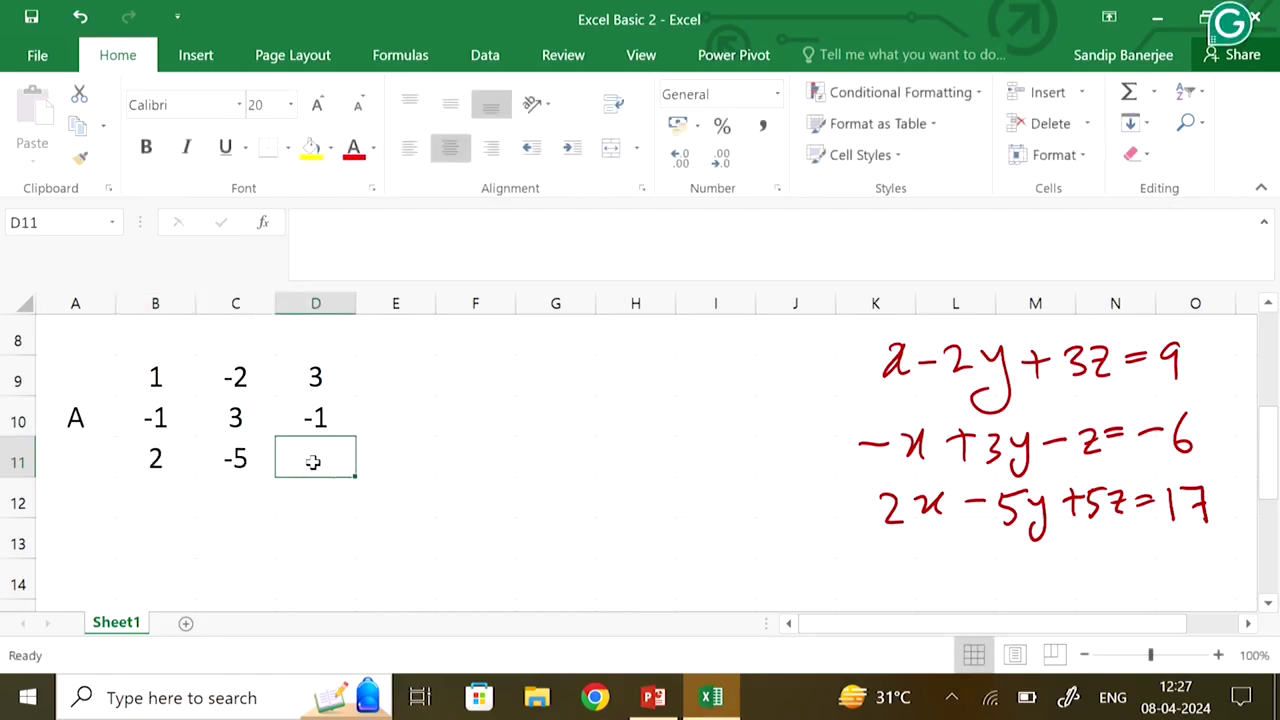
{"action": "type", "text": "5"}
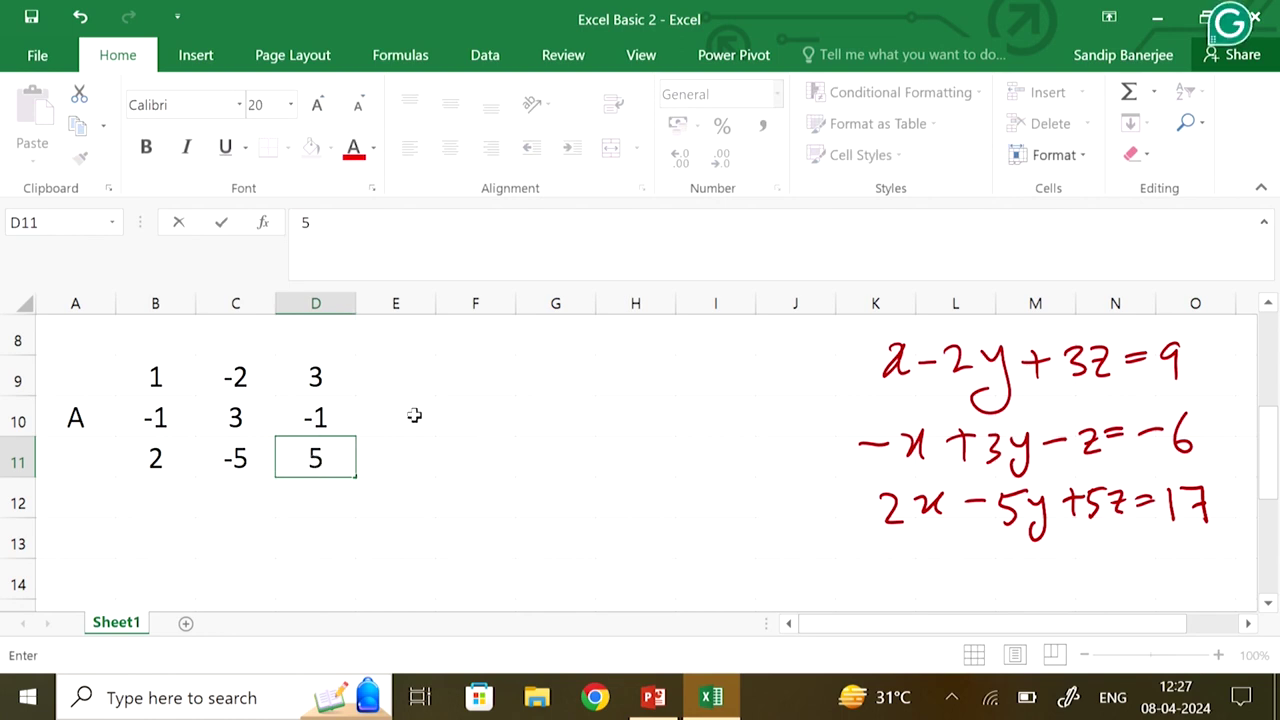
Enter the vector label X in E10 and the unknowns x, y and z down F9:F11
{"action": "left_click", "coordinate": [414, 415]}
{"action": "type", "text": "X"}
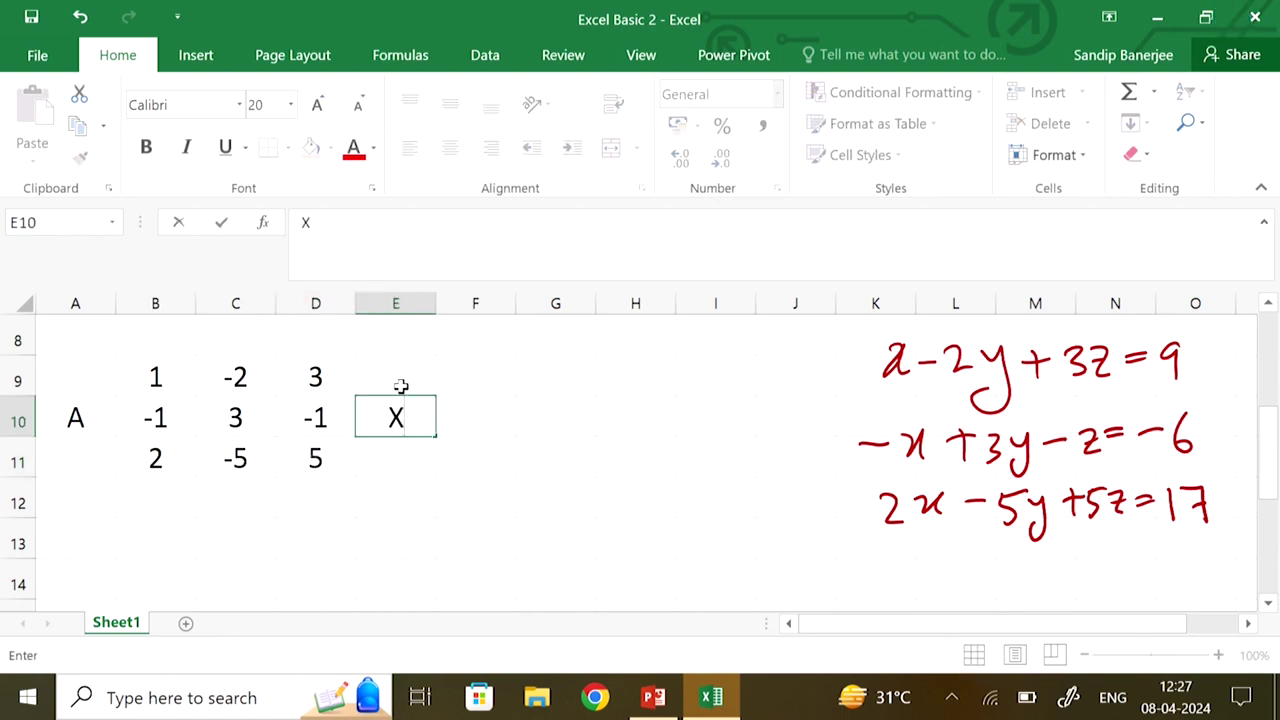
{"action": "left_click", "coordinate": [470, 381]}
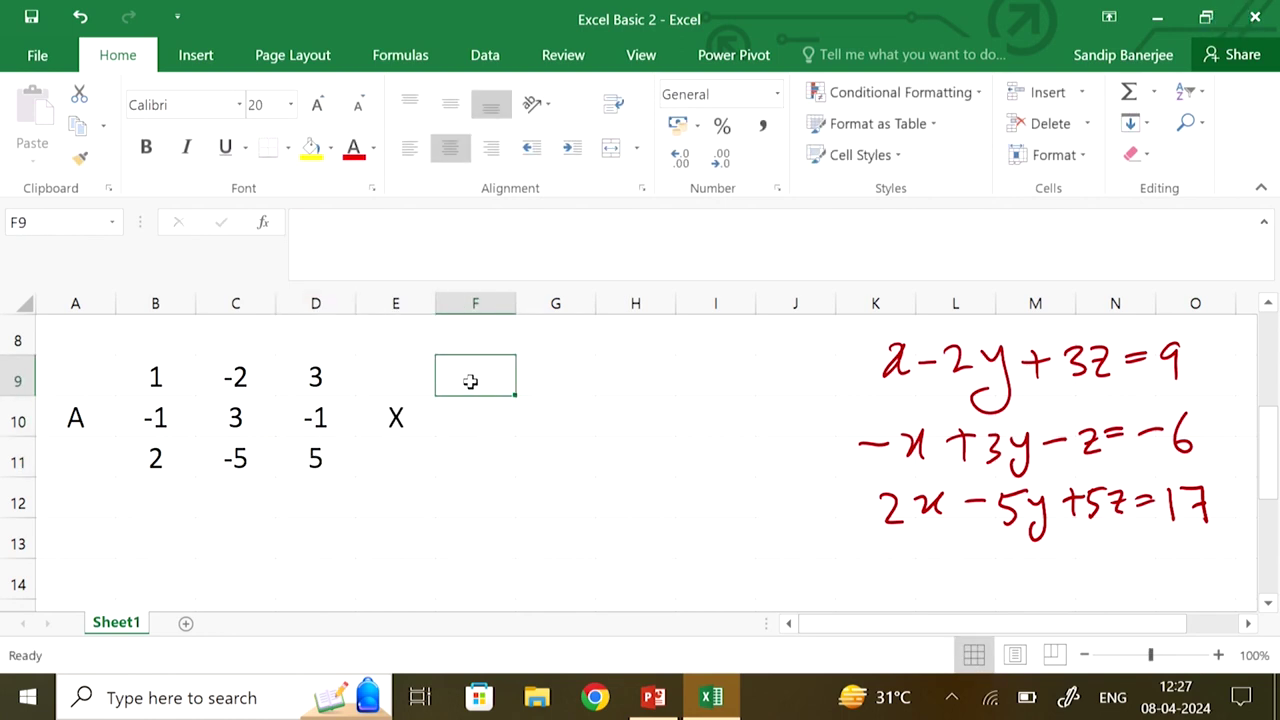
{"action": "type", "text": "x"}
{"action": "left_click", "coordinate": [478, 415]}
{"action": "type", "text": "y"}
{"action": "left_click", "coordinate": [482, 461]}
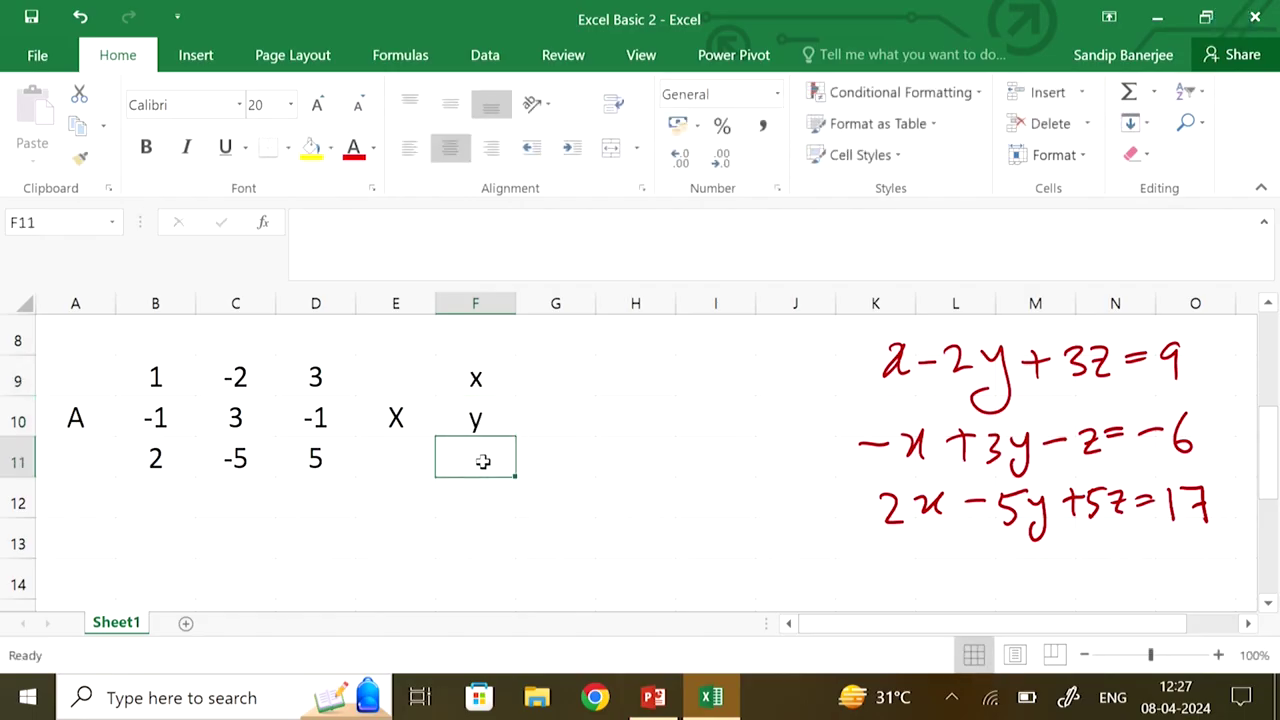
{"action": "type", "text": "z"}
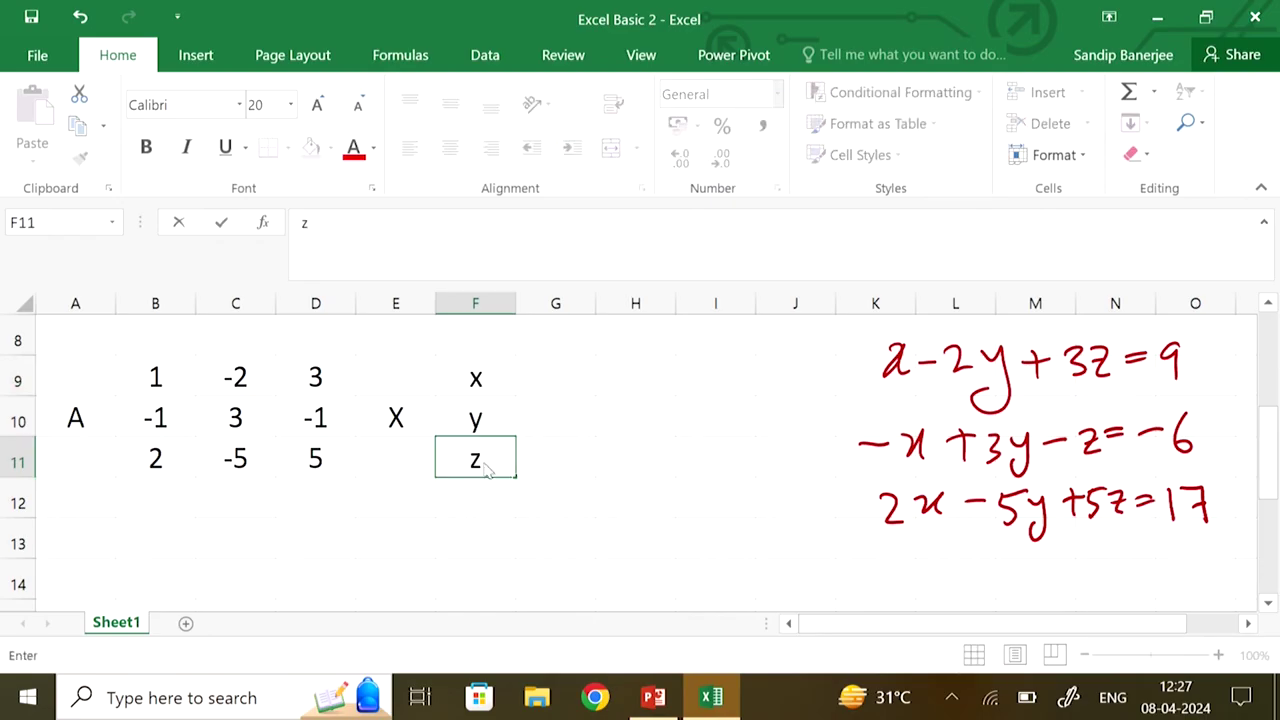
Enter the vector label B in H10 and the constants 9, -6 and 17 down I9:I11
{"action": "left_click", "coordinate": [576, 420]}
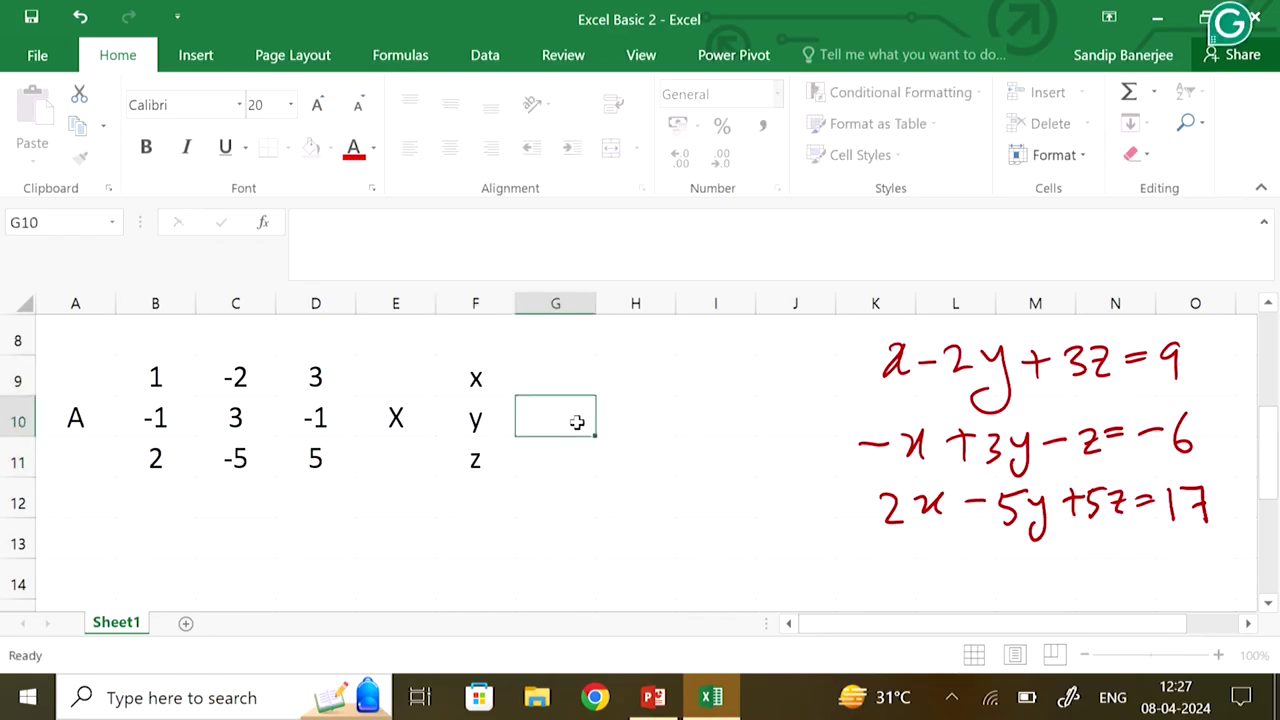
{"action": "left_click", "coordinate": [628, 415]}
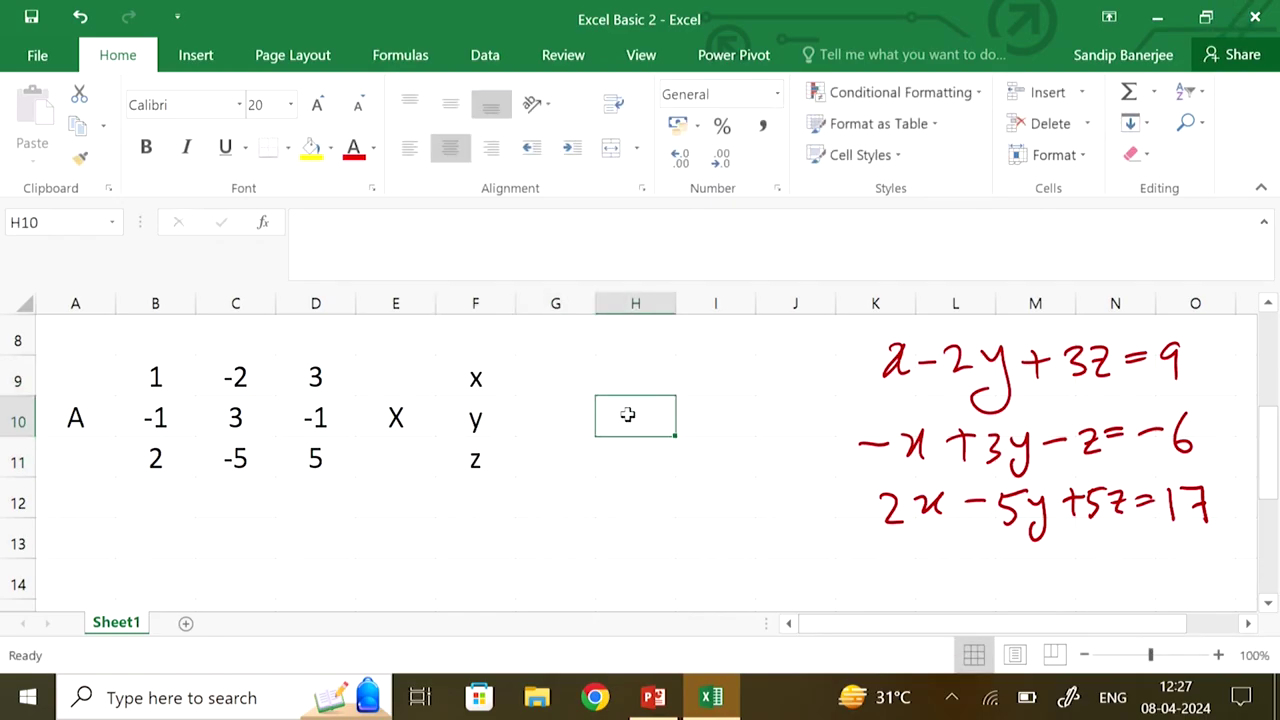
{"action": "type", "text": "B"}
{"action": "left_click", "coordinate": [723, 373]}
{"action": "type", "text": "9"}
{"action": "left_click", "coordinate": [723, 414]}
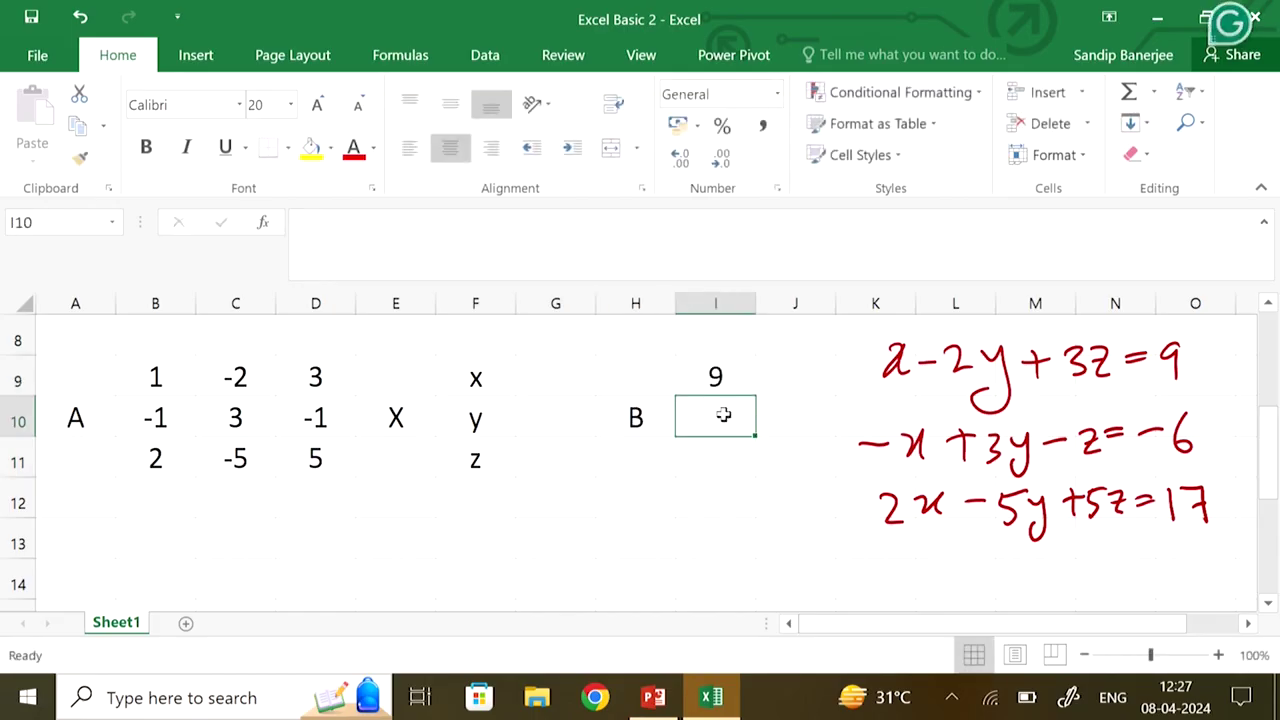
{"action": "type", "text": "-6"}
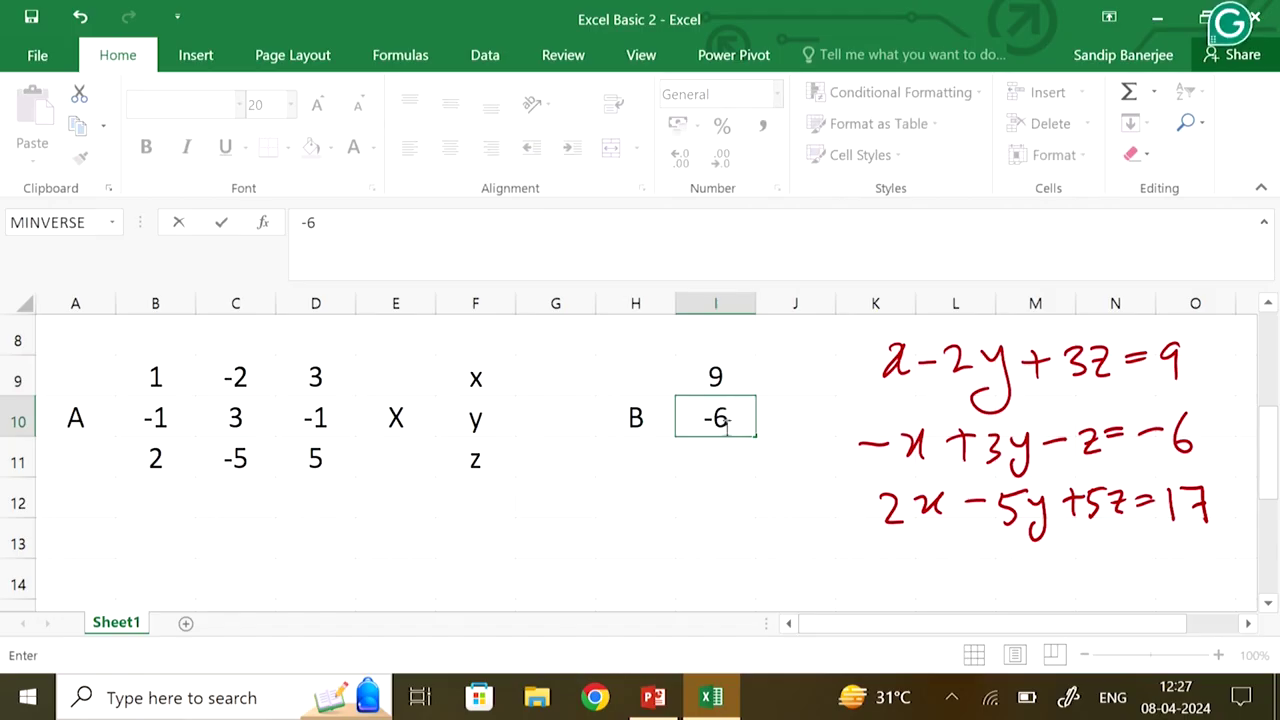
{"action": "left_click", "coordinate": [729, 458]}
{"action": "type", "text": "17"}
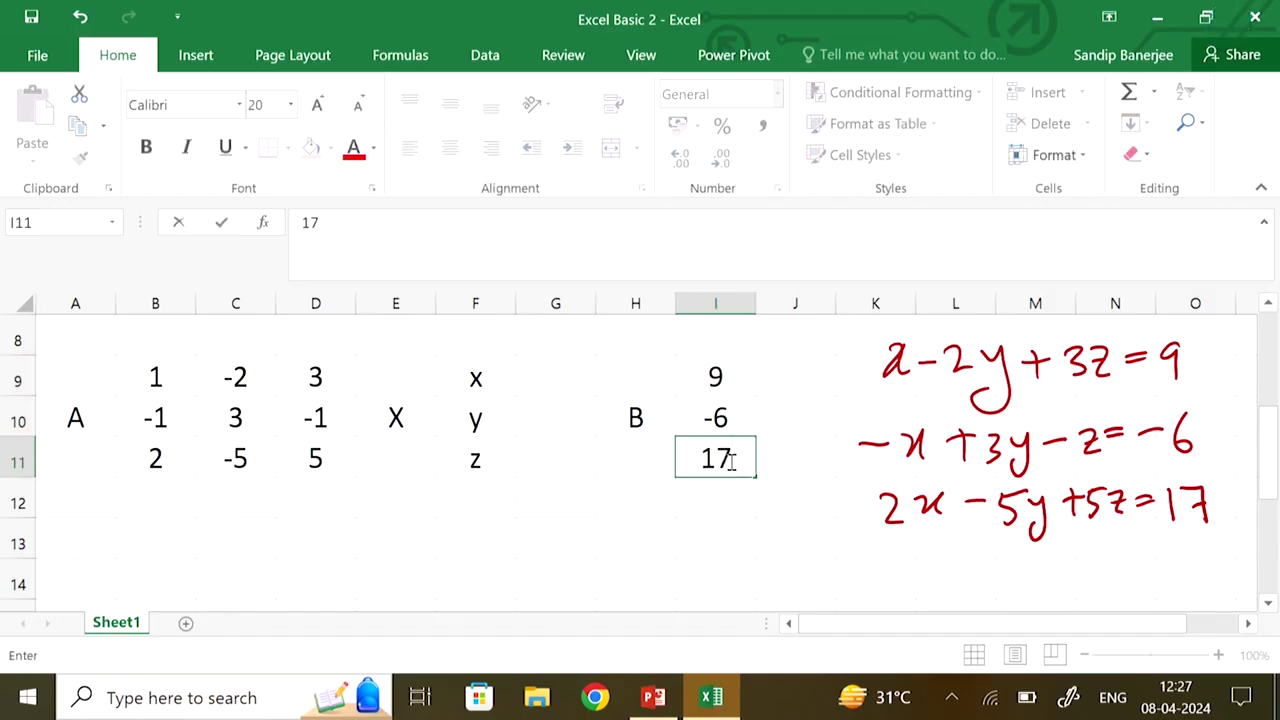
{"action": "left_click", "coordinate": [768, 536]}
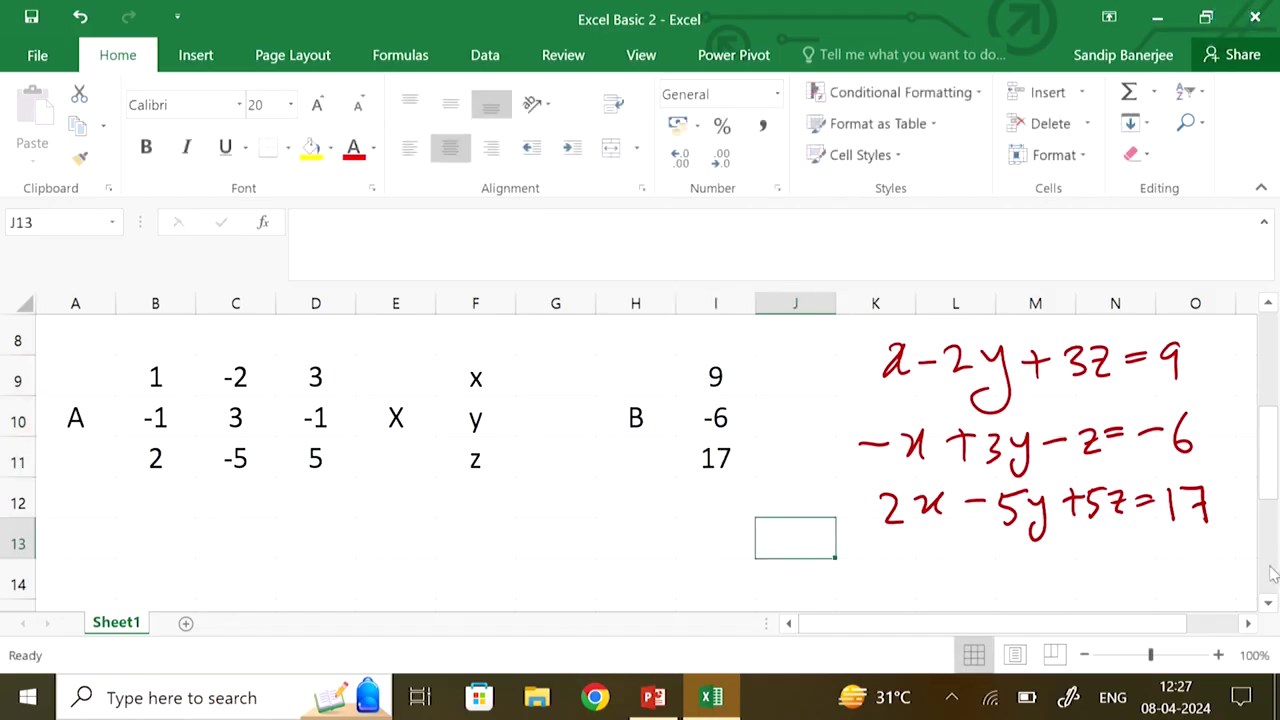
Enter the label A^{-1} in A14 and autofit column A to its contents
{"action": "left_click", "coordinate": [1268, 602]}
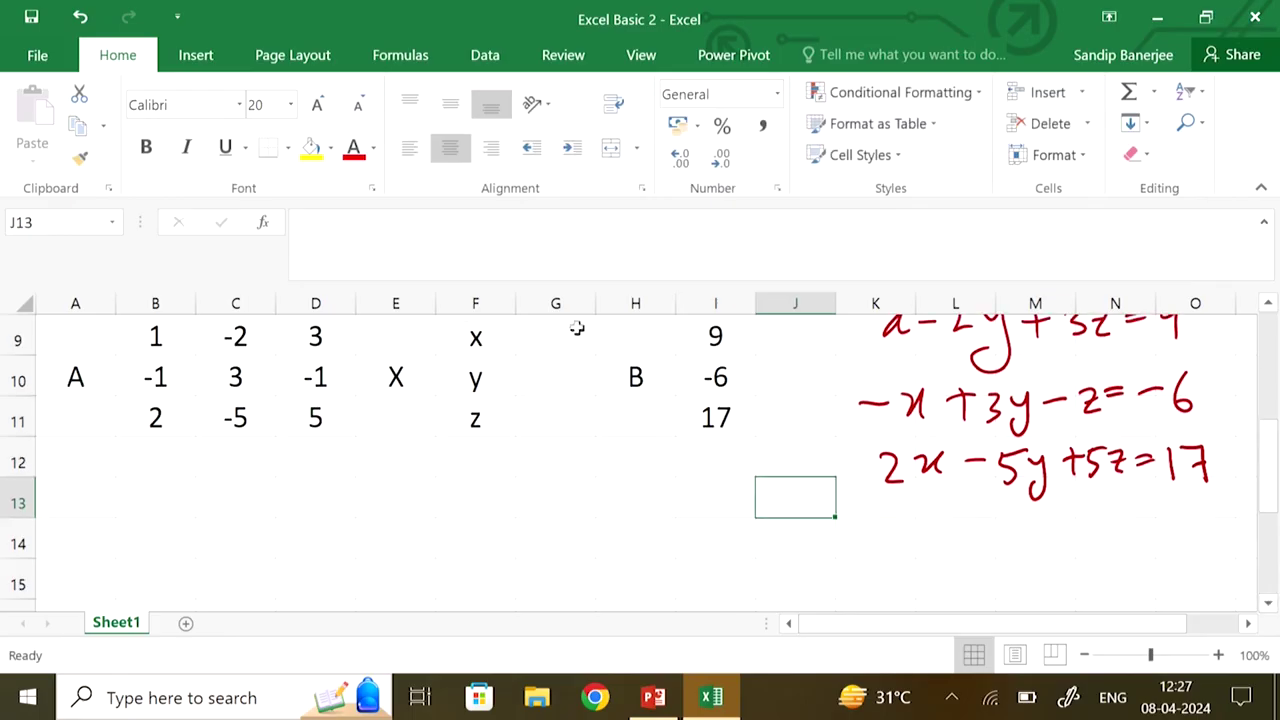
{"action": "left_click", "coordinate": [79, 537]}
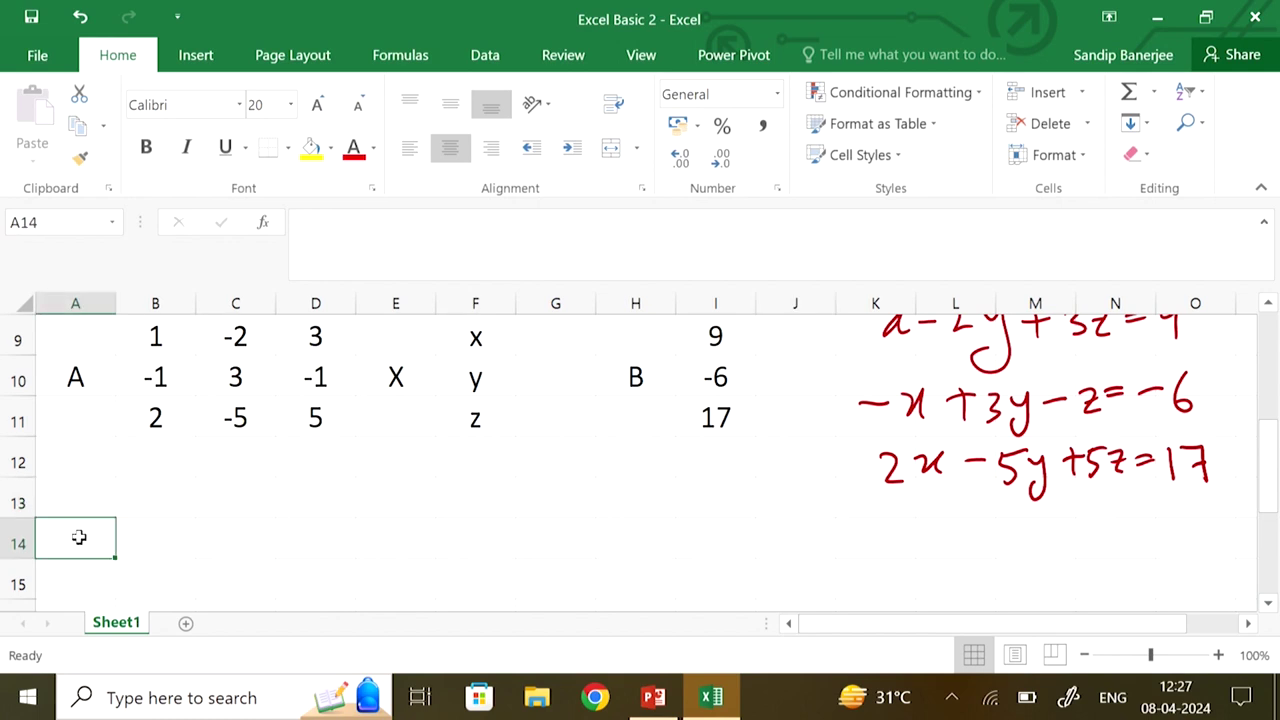
{"action": "type", "text": "A"}
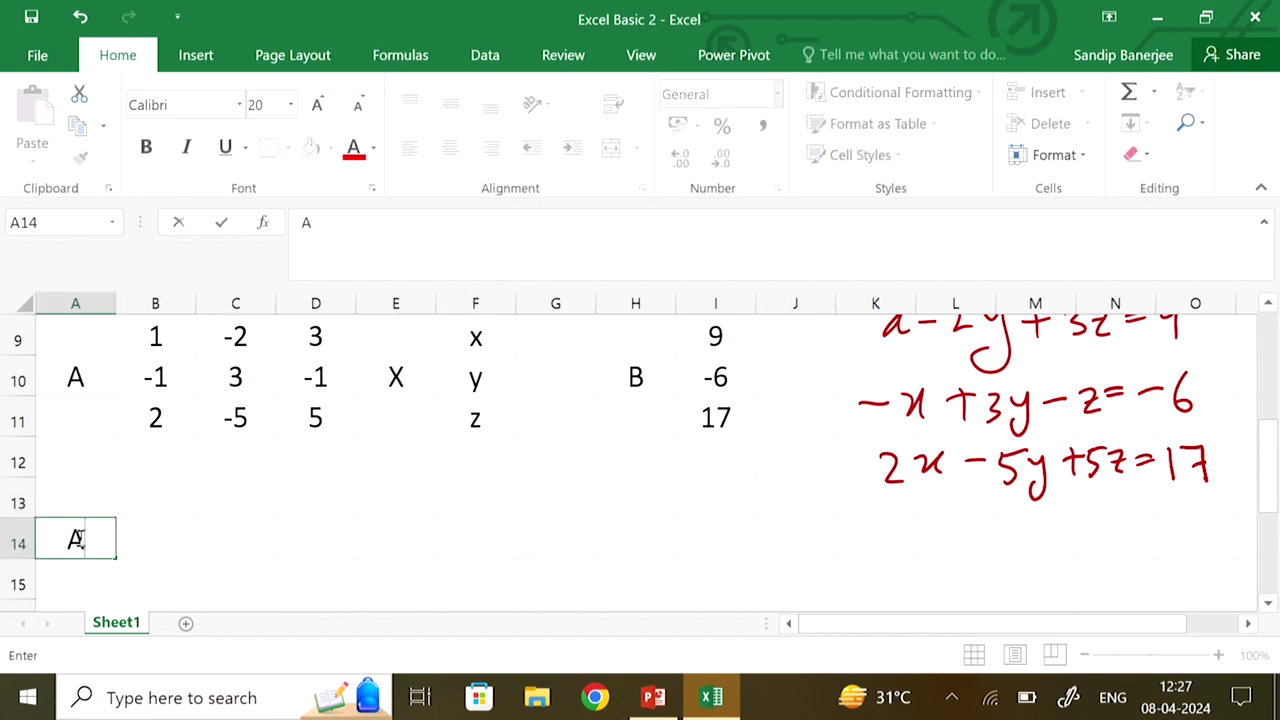
{"action": "type", "text": "^{"}
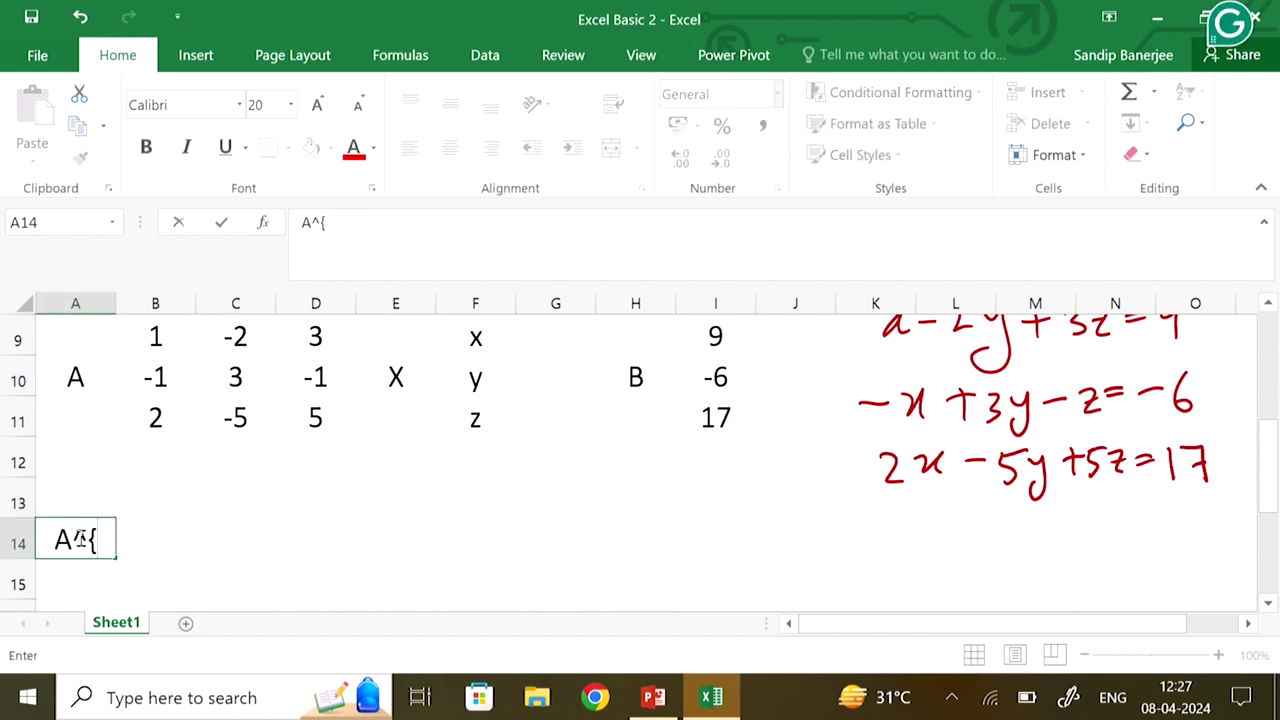
{"action": "type", "text": "-1}"}
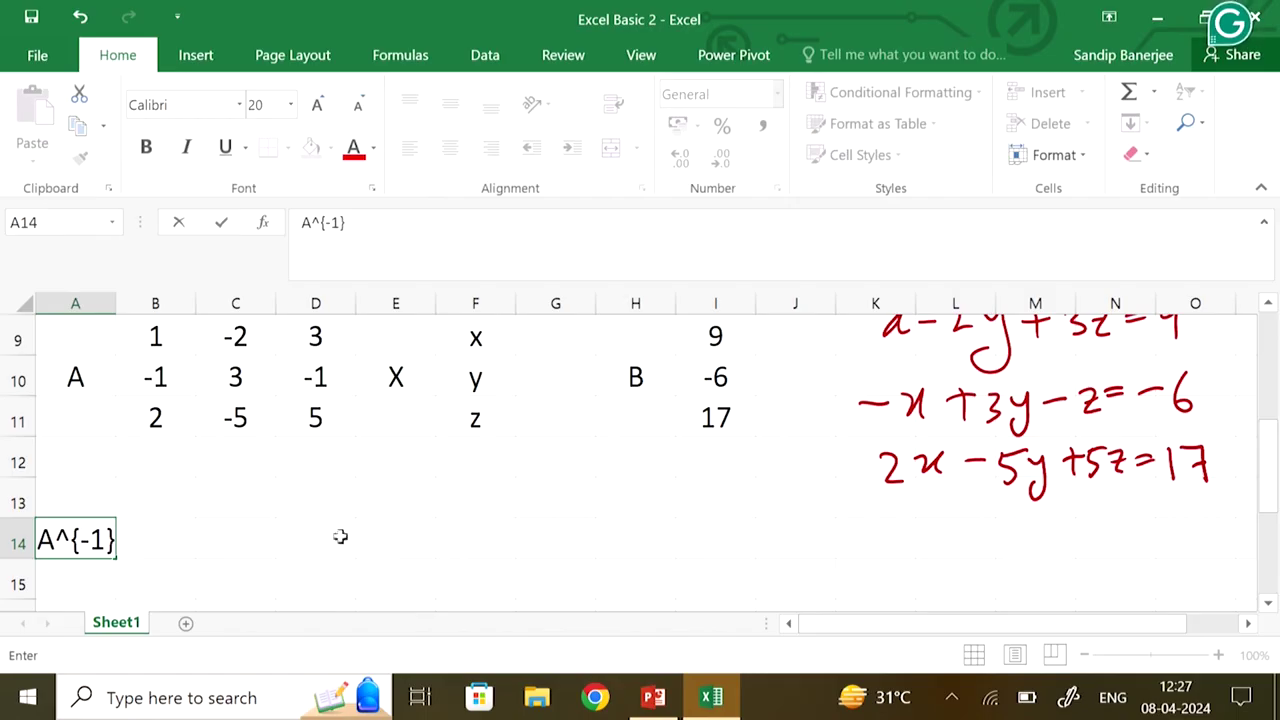
{"action": "left_click", "coordinate": [168, 460]}
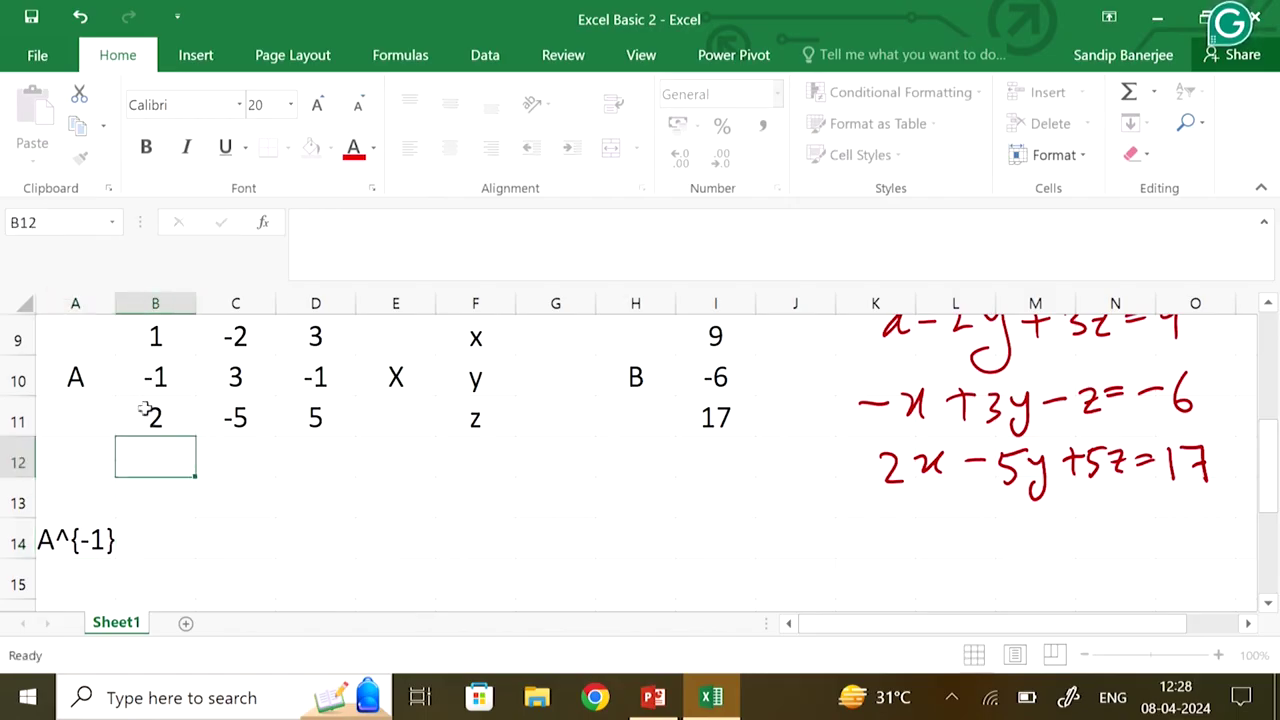
{"action": "double_click", "coordinate": [113, 308]}
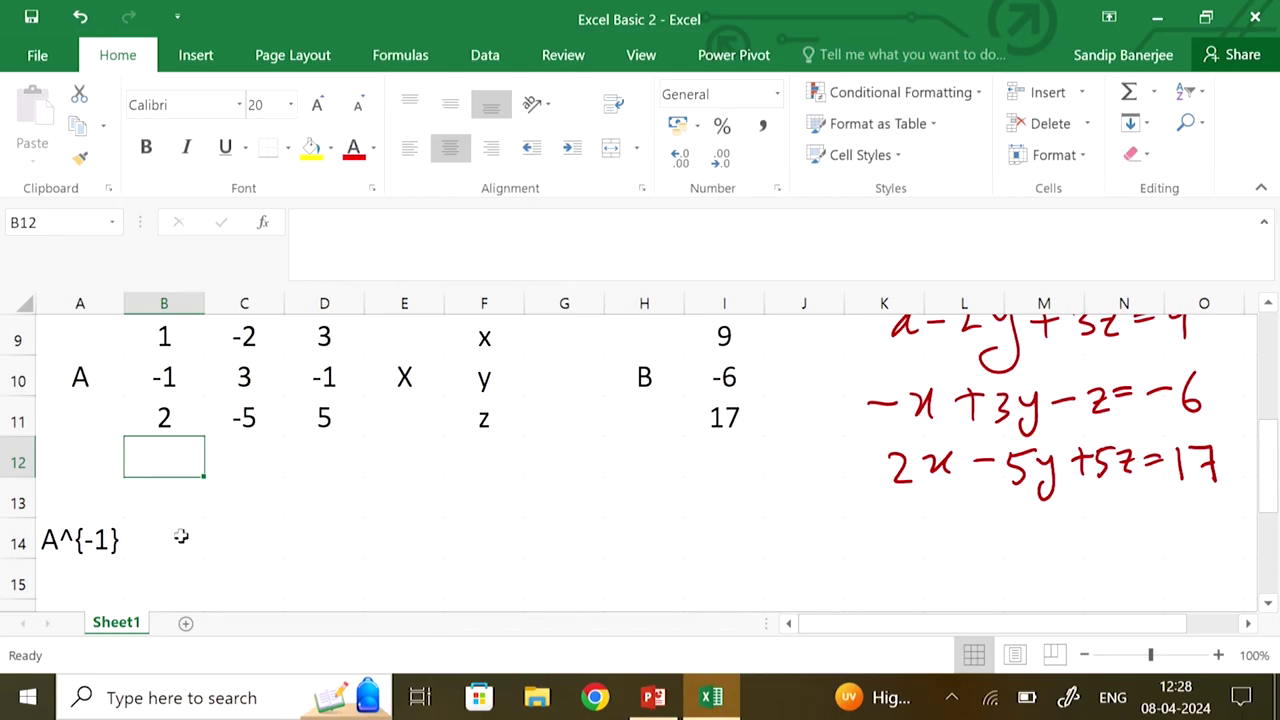
Calculate the inverse of matrix A across B13:D15 with the array formula =MINVERSE(B9:D11)
{"action": "left_click", "coordinate": [179, 500]}
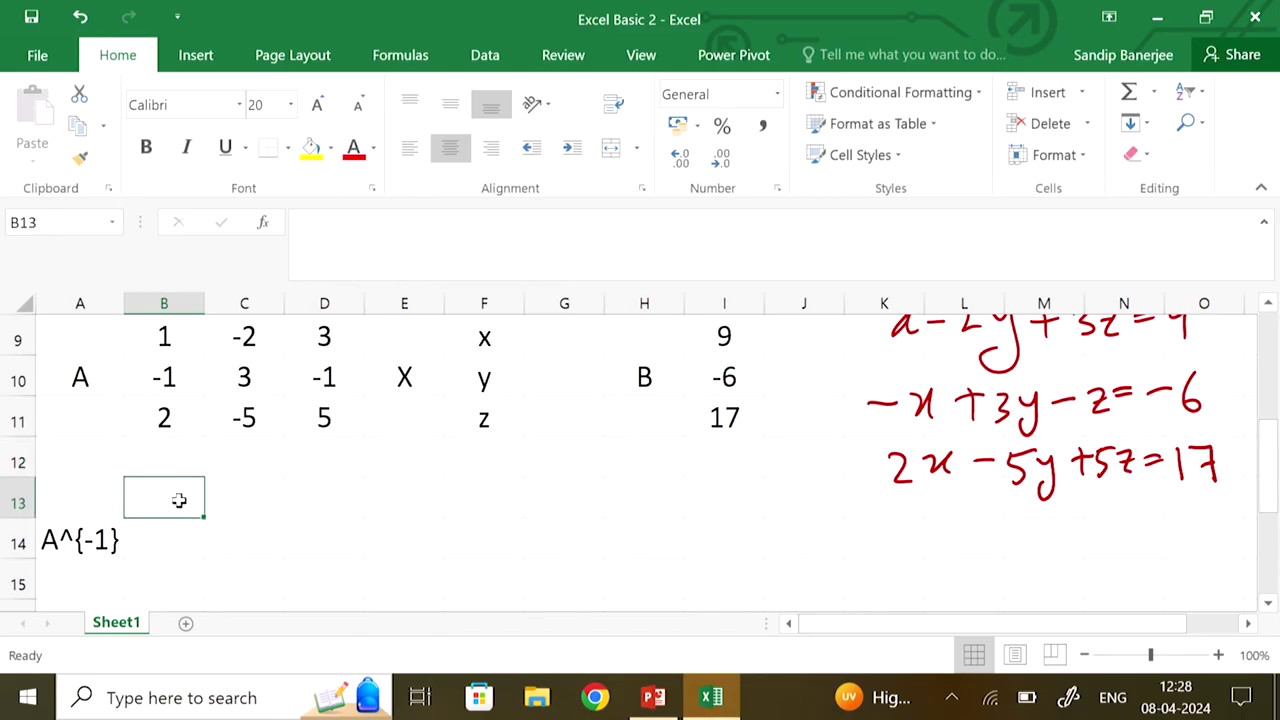
{"action": "key", "text": "shift+Right"}
{"action": "key", "text": "shift+Right"}
{"action": "key", "text": "shift+Down"}
{"action": "key", "text": "shift+Down"}
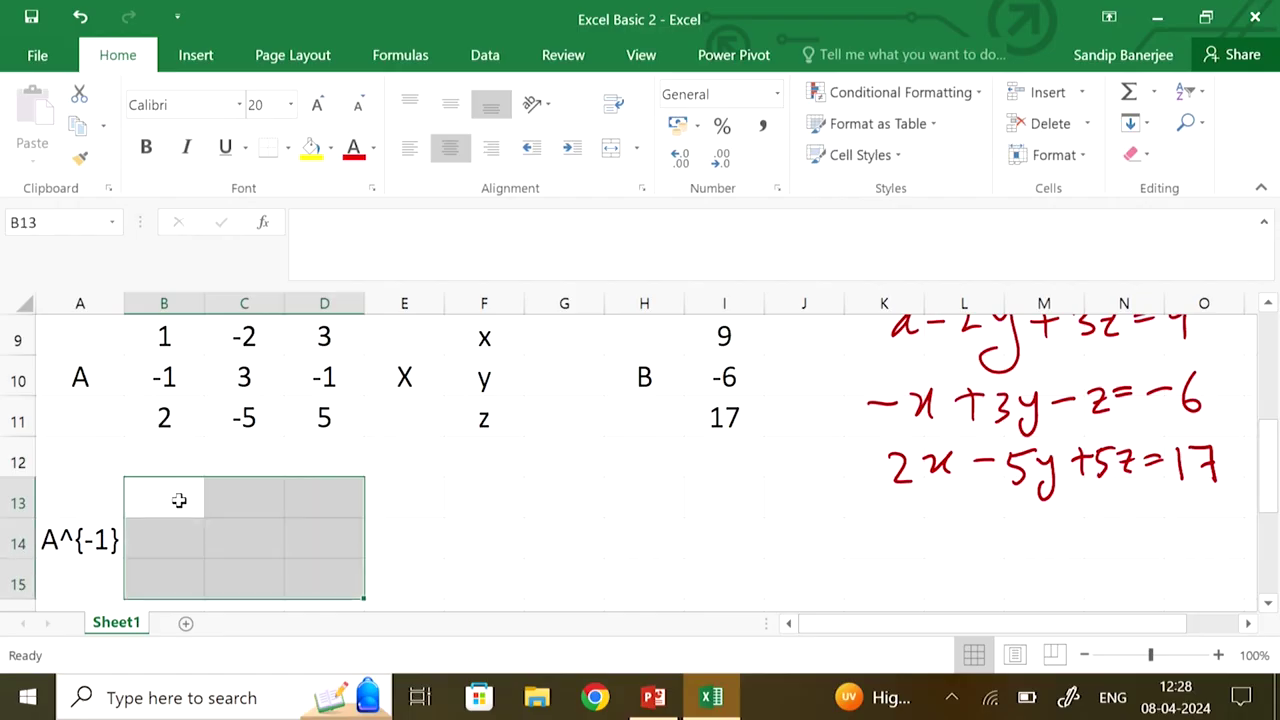
{"action": "type", "text": "="}
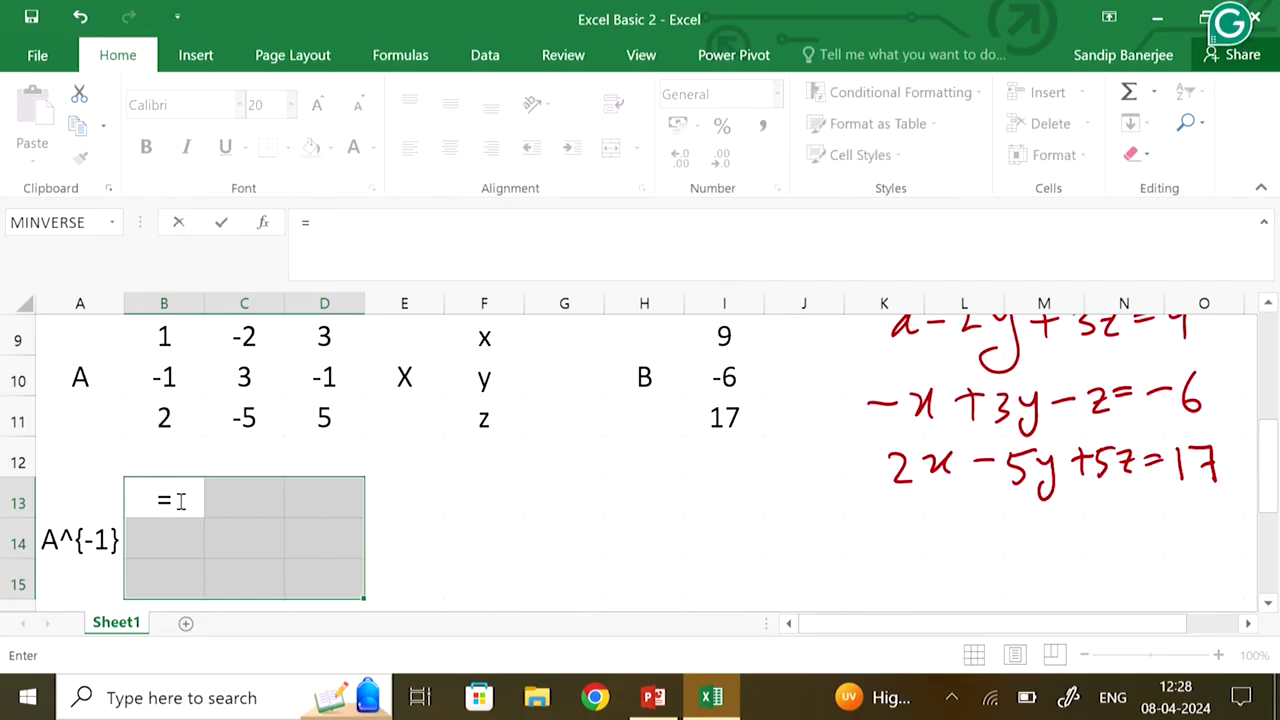
{"action": "type", "text": "M"}
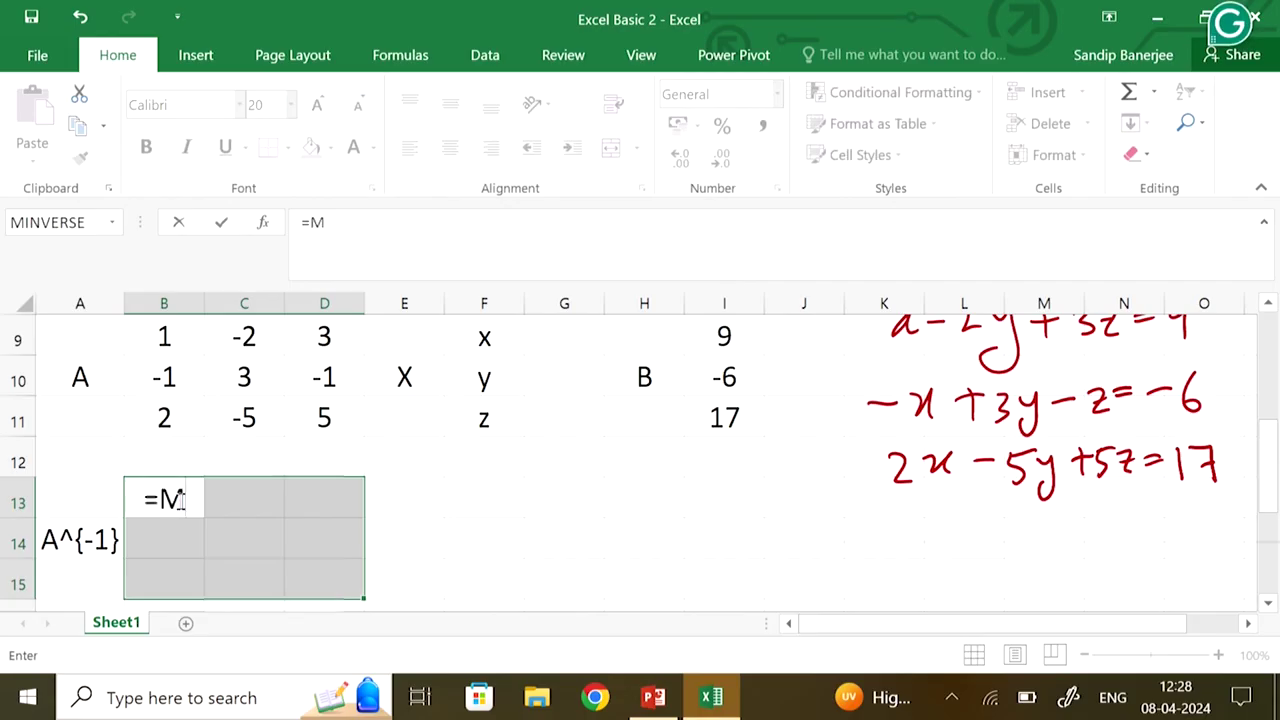
{"action": "type", "text": "I"}
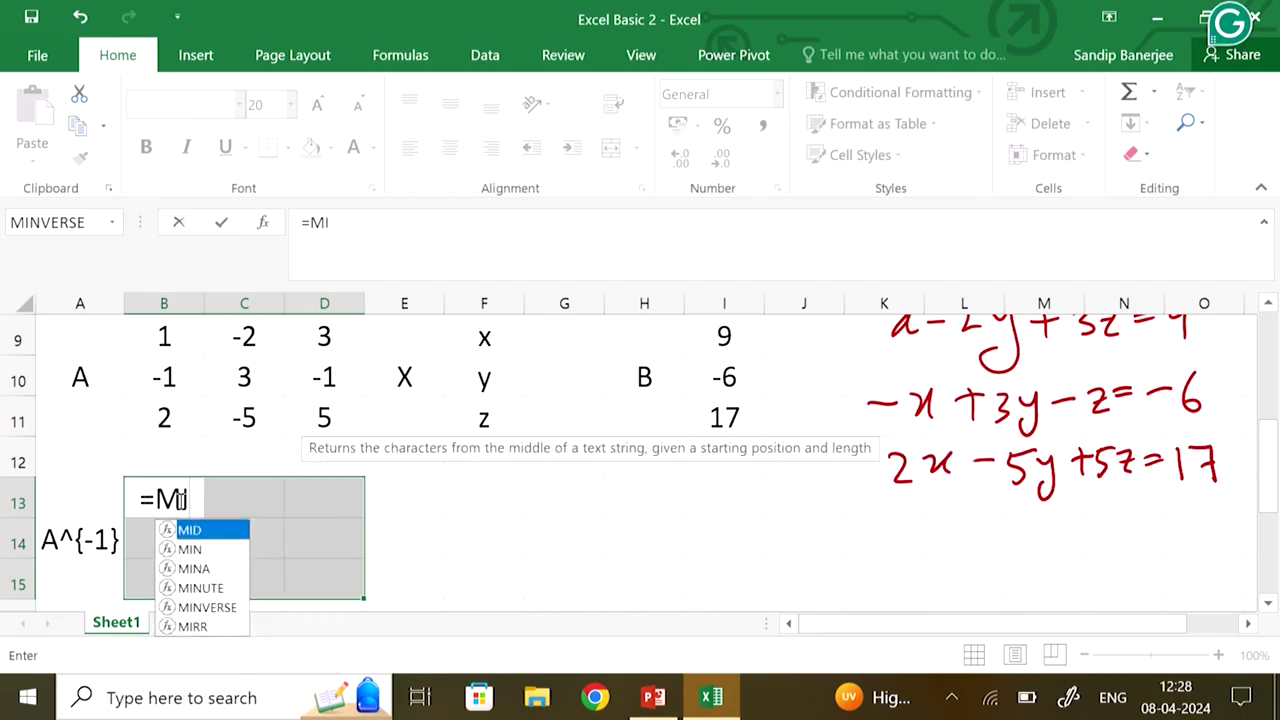
{"action": "double_click", "coordinate": [212, 607]}
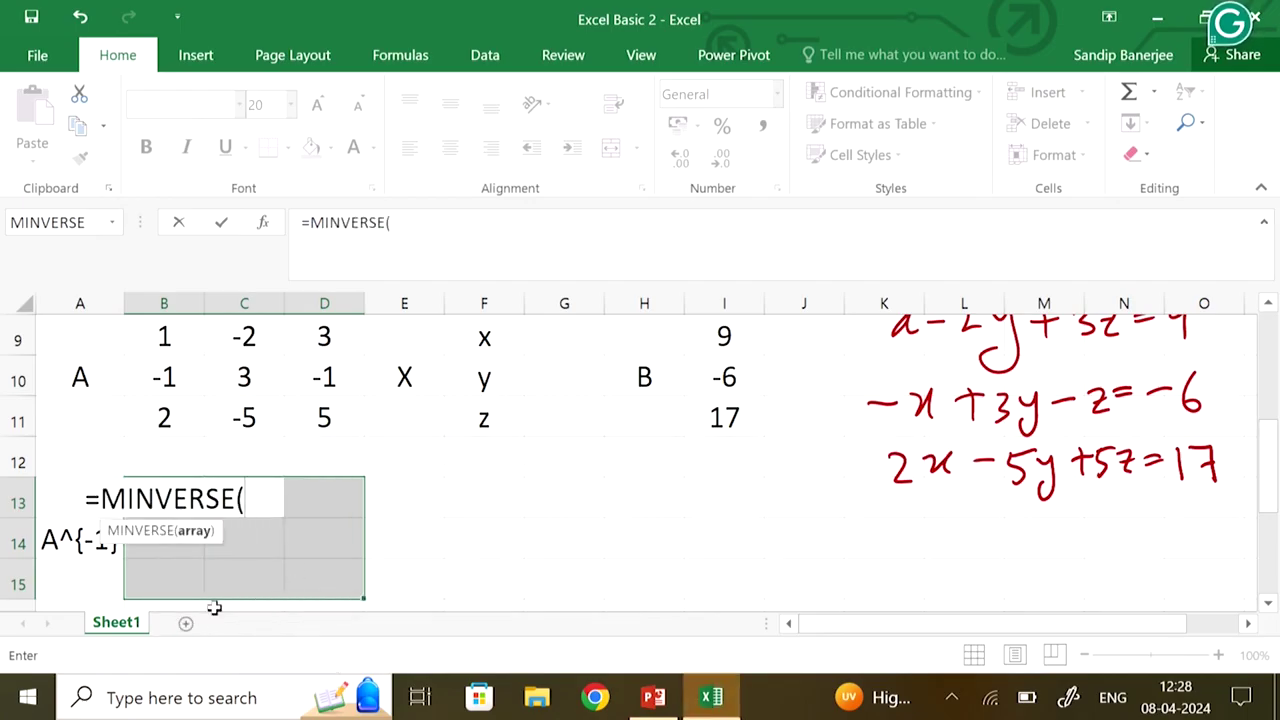
{"action": "left_click", "coordinate": [164, 343]}
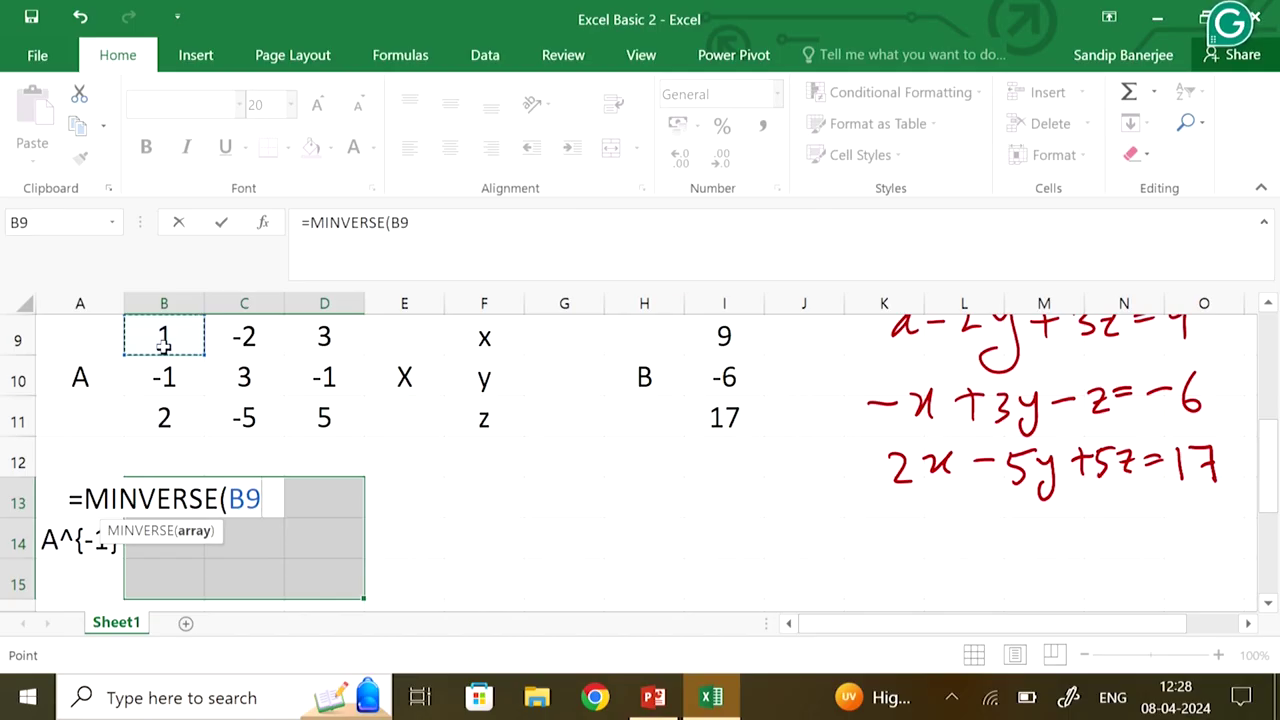
{"action": "key", "text": "shift+Right"}
{"action": "key", "text": "shift+Right"}
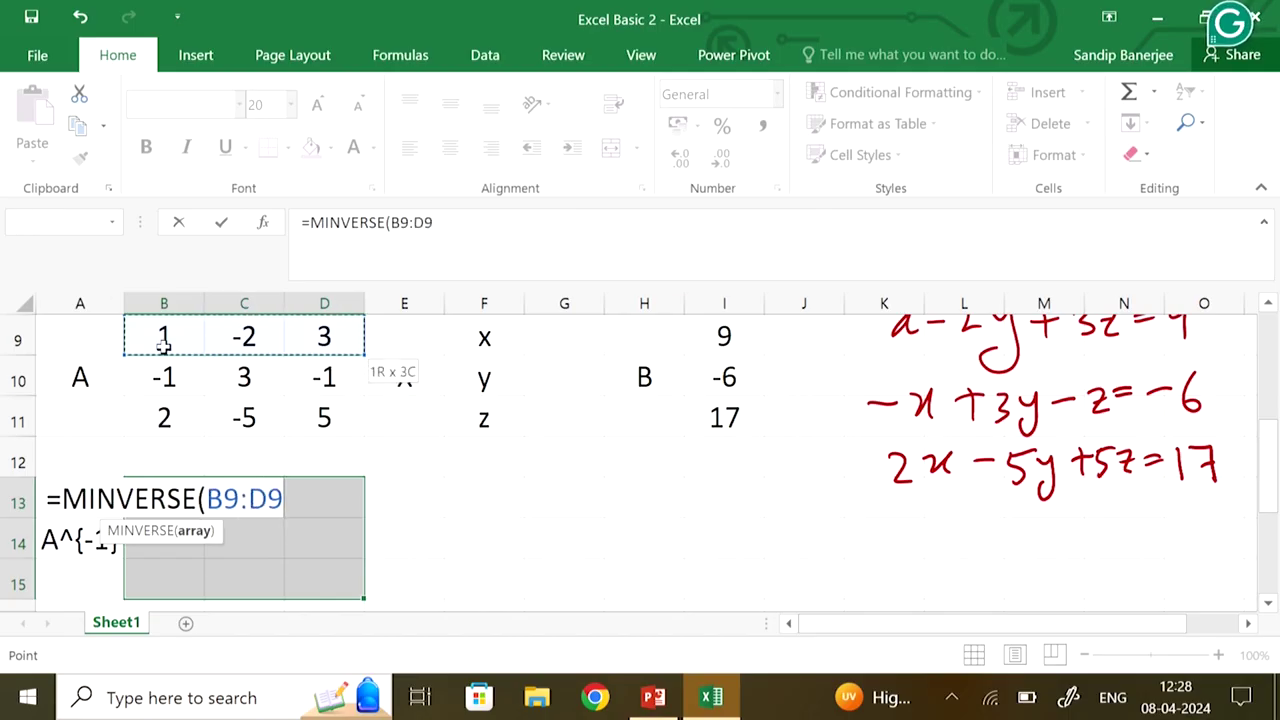
{"action": "key", "text": "shift+Down"}
{"action": "key", "text": "shift+Down"}
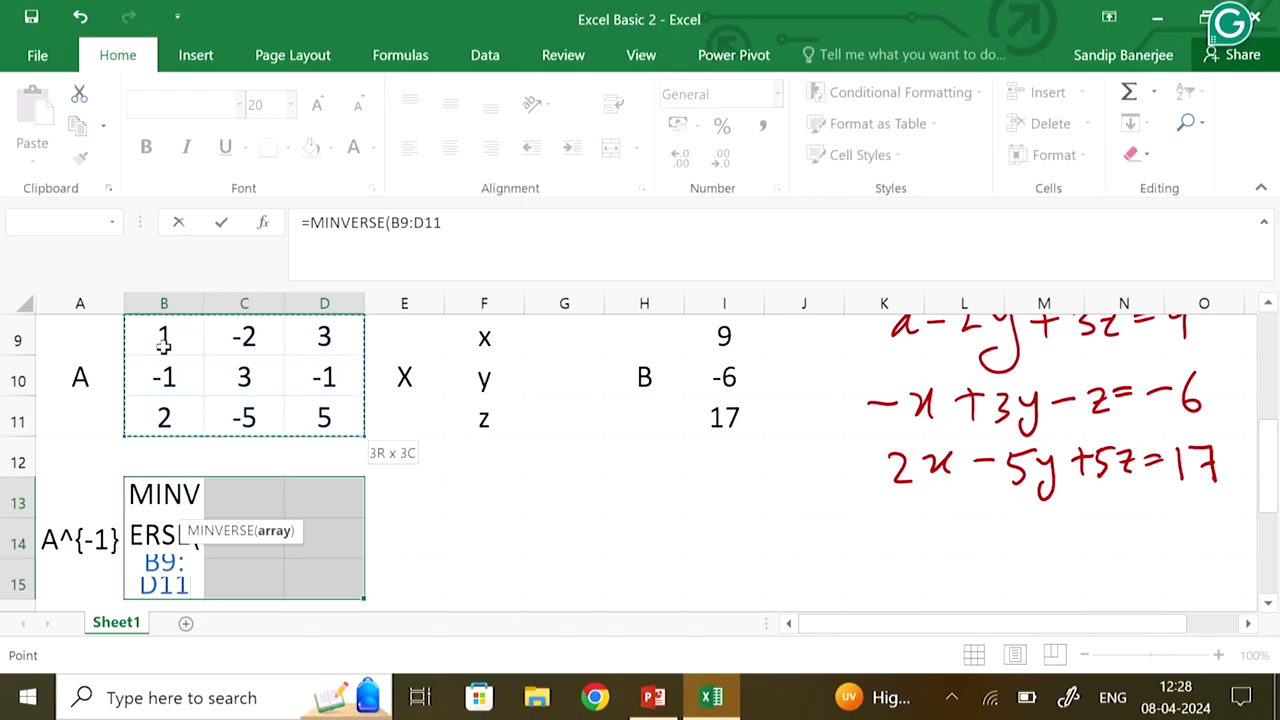
{"action": "type", "text": ")"}
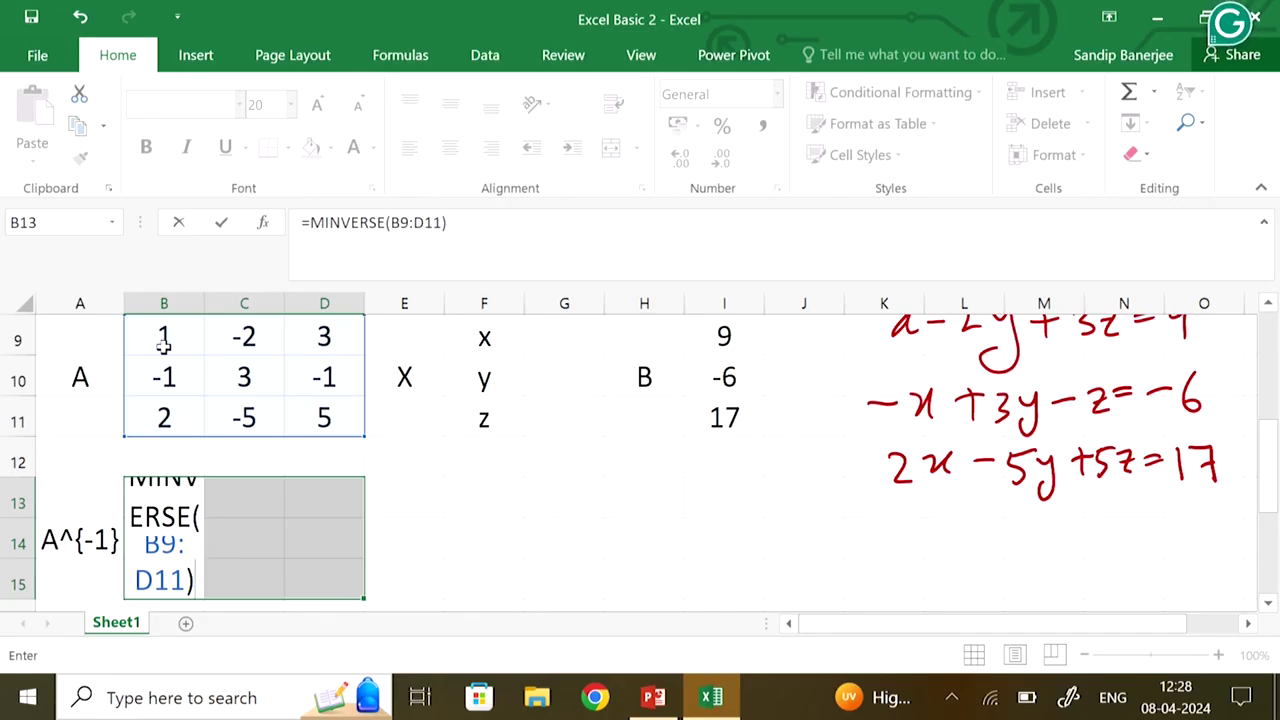
{"action": "key", "text": "ctrl+shift+Return"}
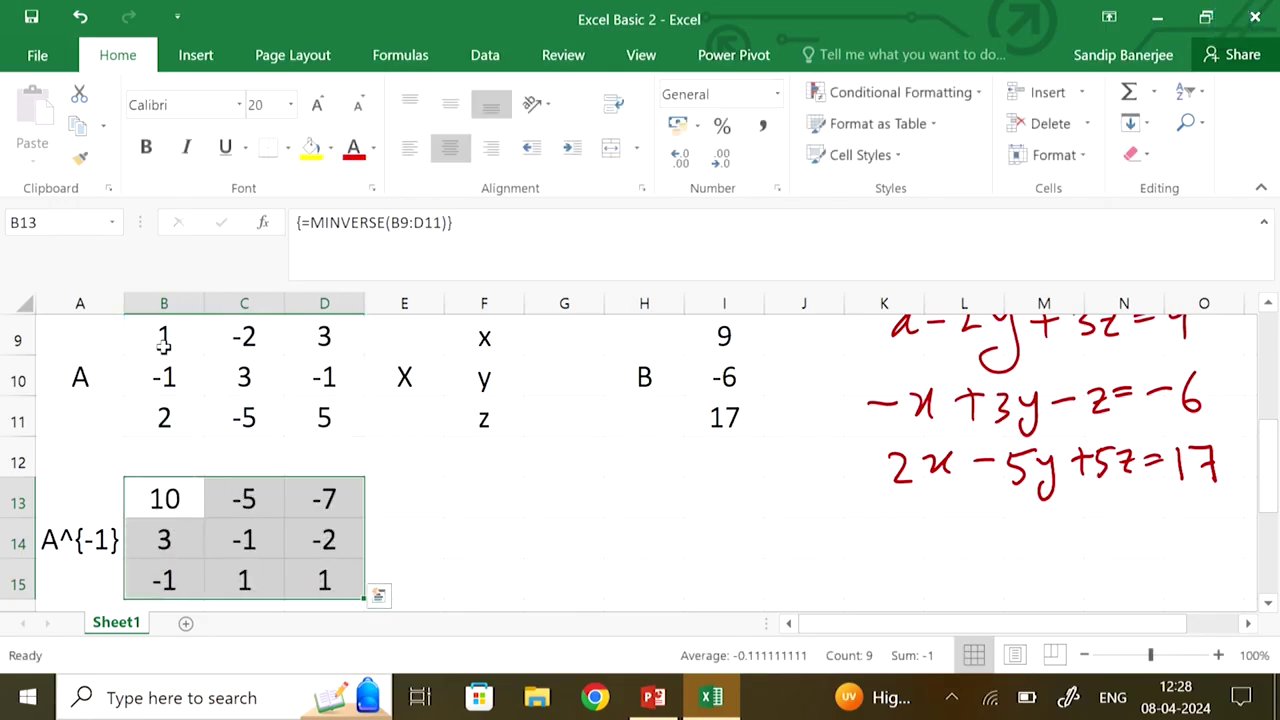
{"action": "left_click", "coordinate": [549, 497]}
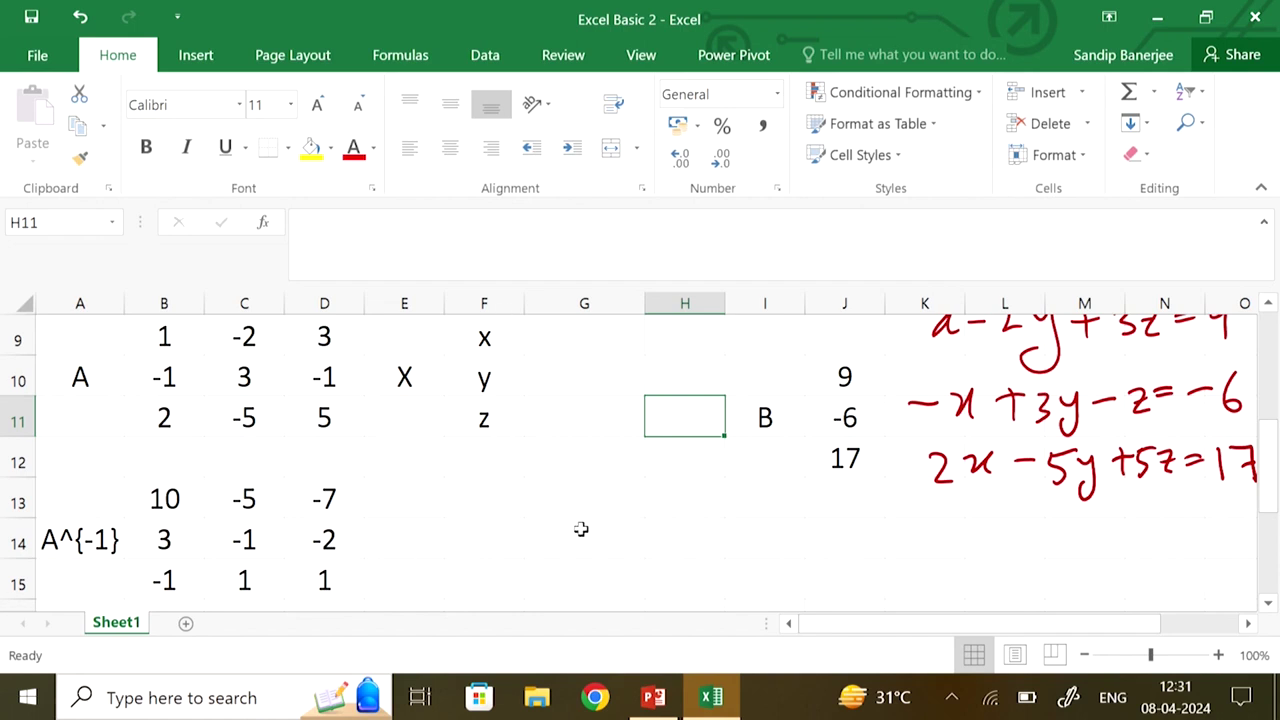
Calculate the solution vector across G9:G11 with the array formula =MMULT(B13:D15,J10:J12)
{"action": "left_click", "coordinate": [555, 344]}
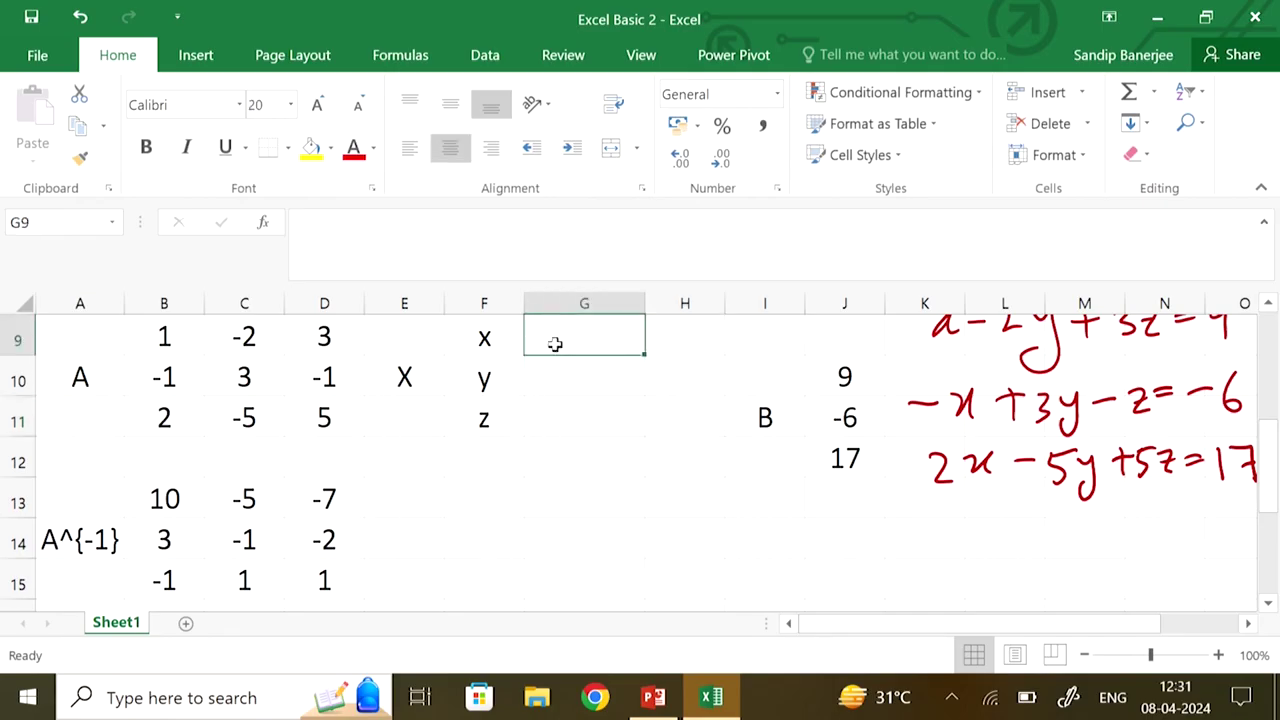
{"action": "key", "text": "shift+Down"}
{"action": "key", "text": "shift+Down"}
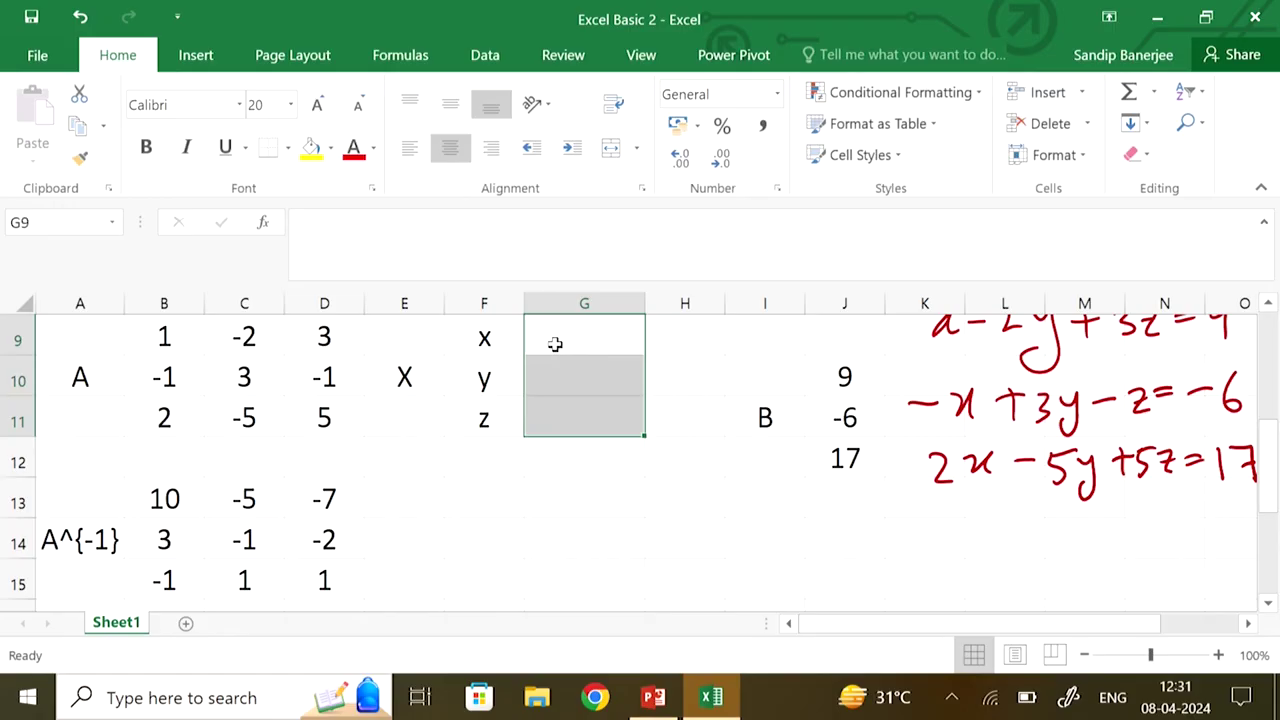
{"action": "type", "text": "="}
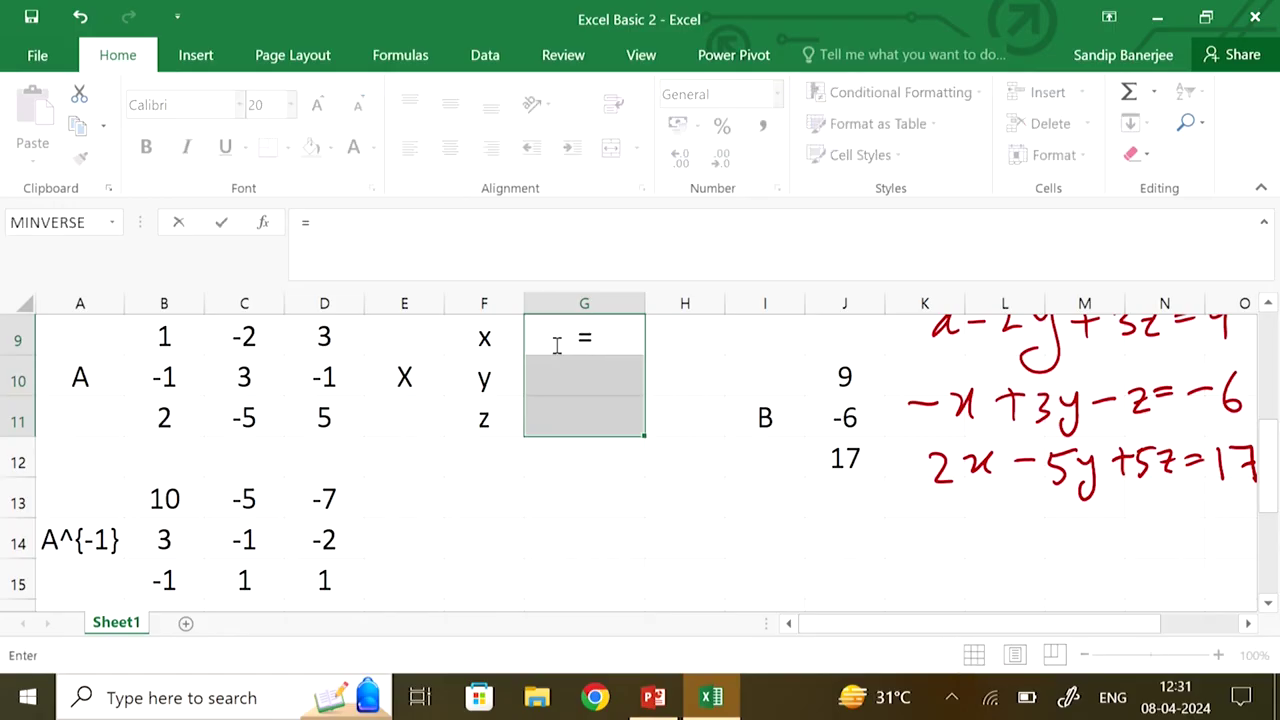
{"action": "left_click", "coordinate": [626, 564]}
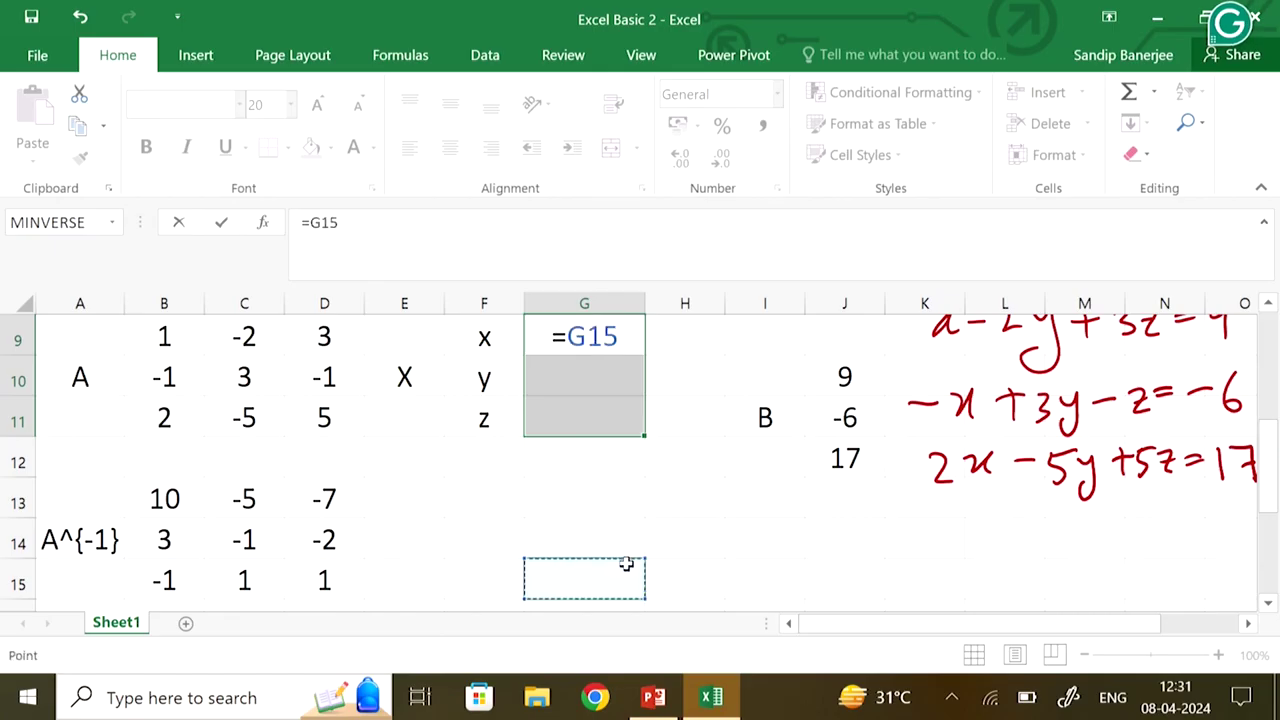
{"action": "key", "text": "BackSpace"}
{"action": "key", "text": "BackSpace"}
{"action": "key", "text": "BackSpace"}
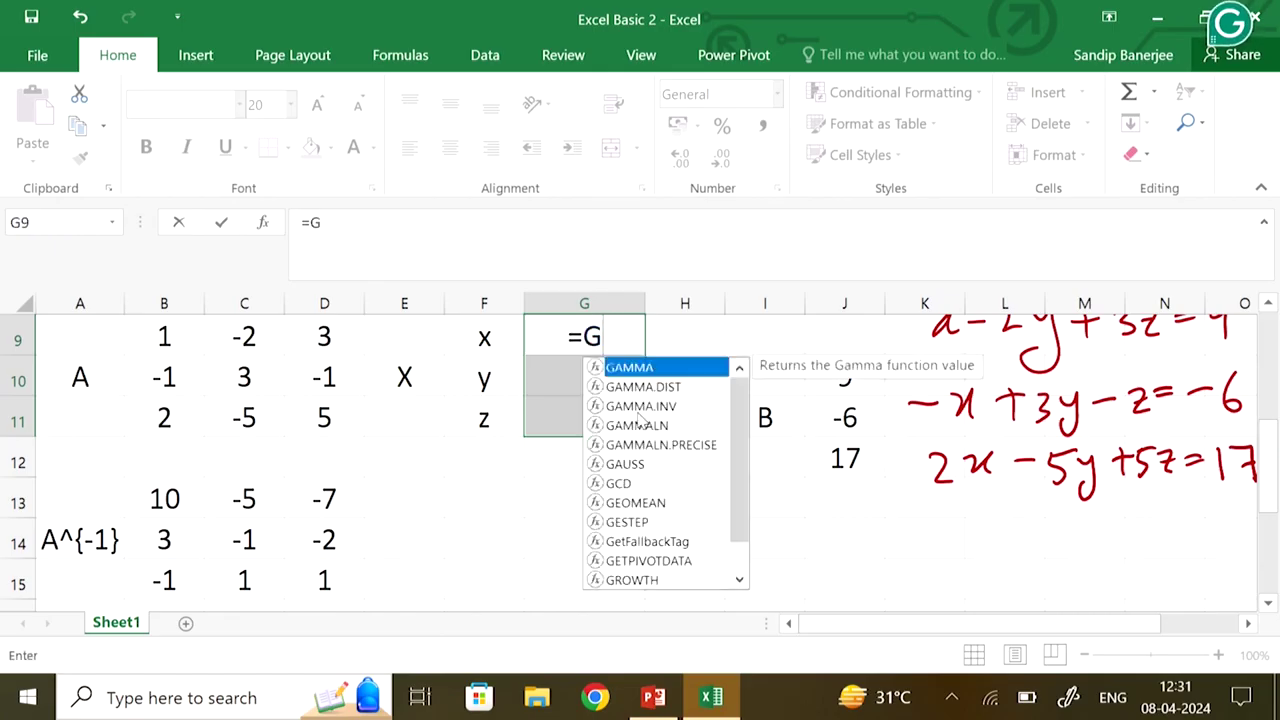
{"action": "type", "text": "MM"}
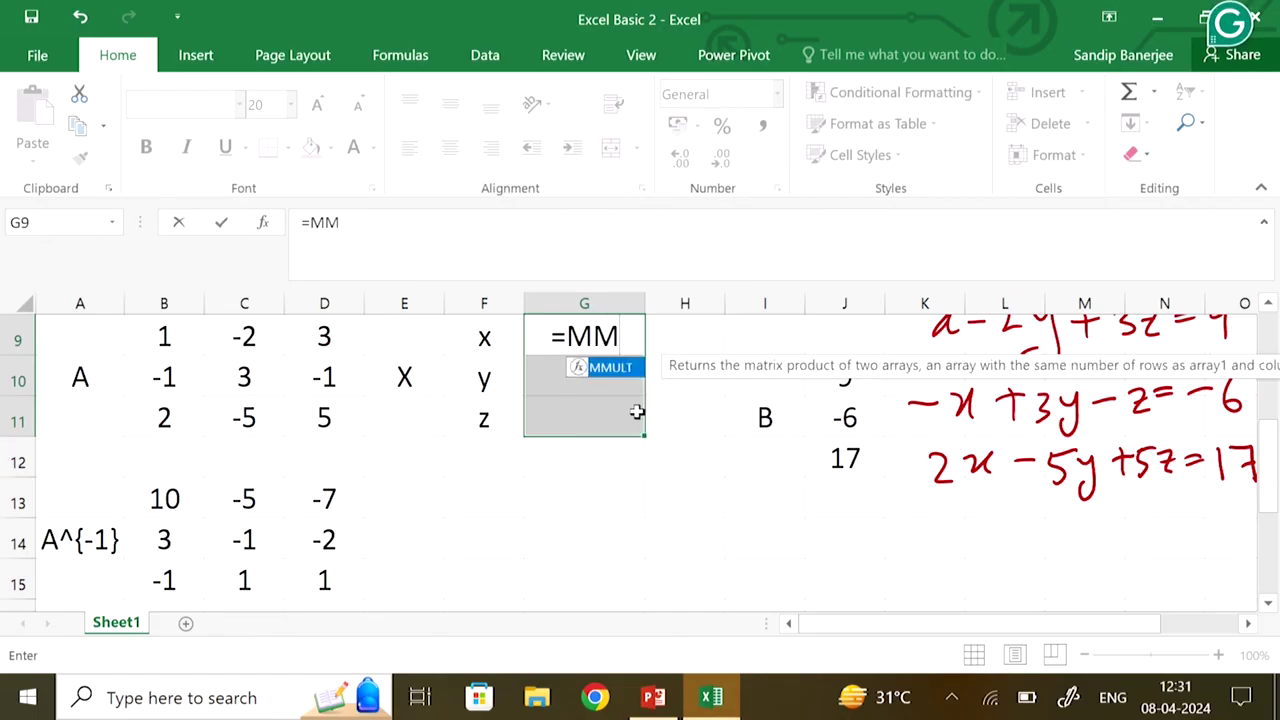
{"action": "double_click", "coordinate": [618, 369]}
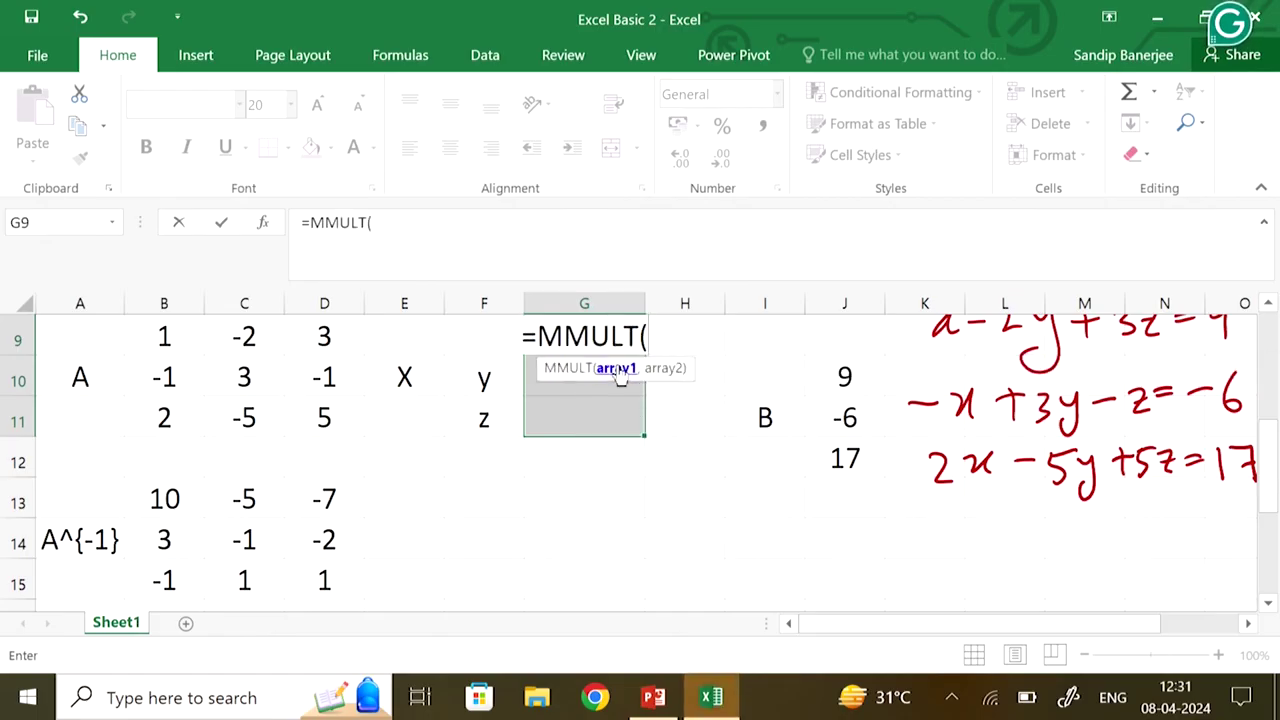
{"action": "left_click", "coordinate": [166, 498]}
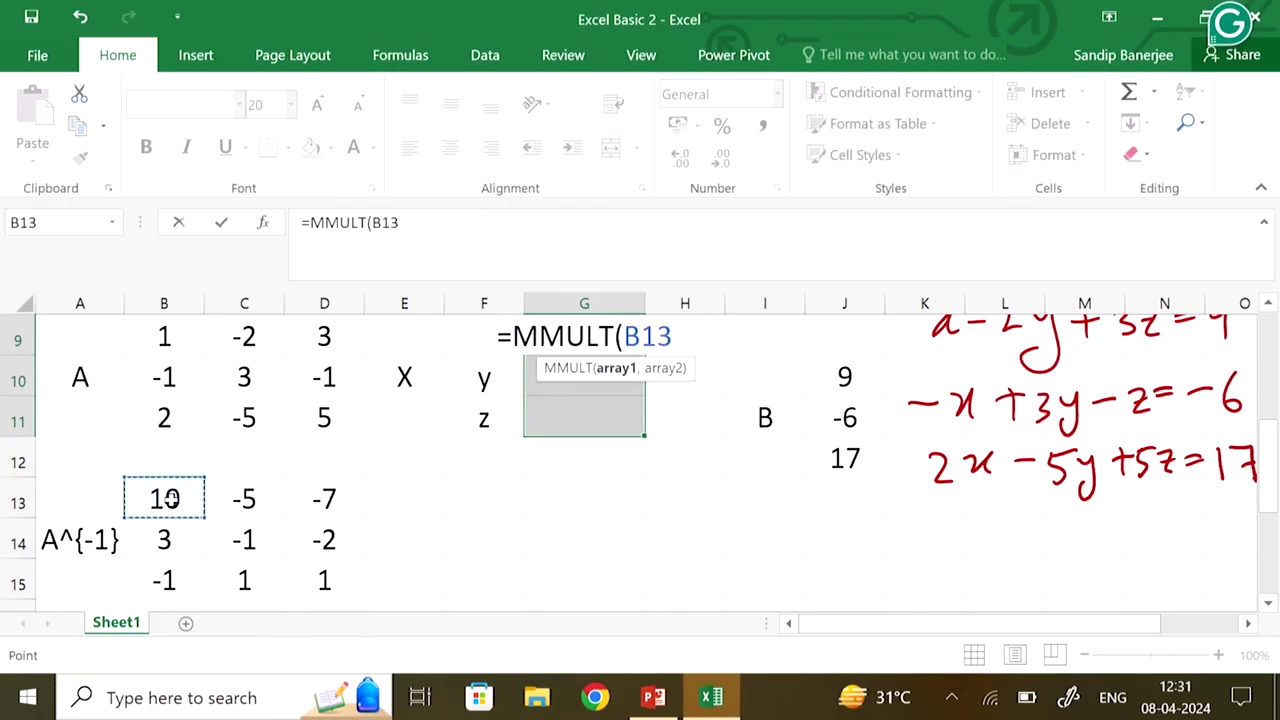
{"action": "key", "text": "shift+Right"}
{"action": "key", "text": "shift+Right"}
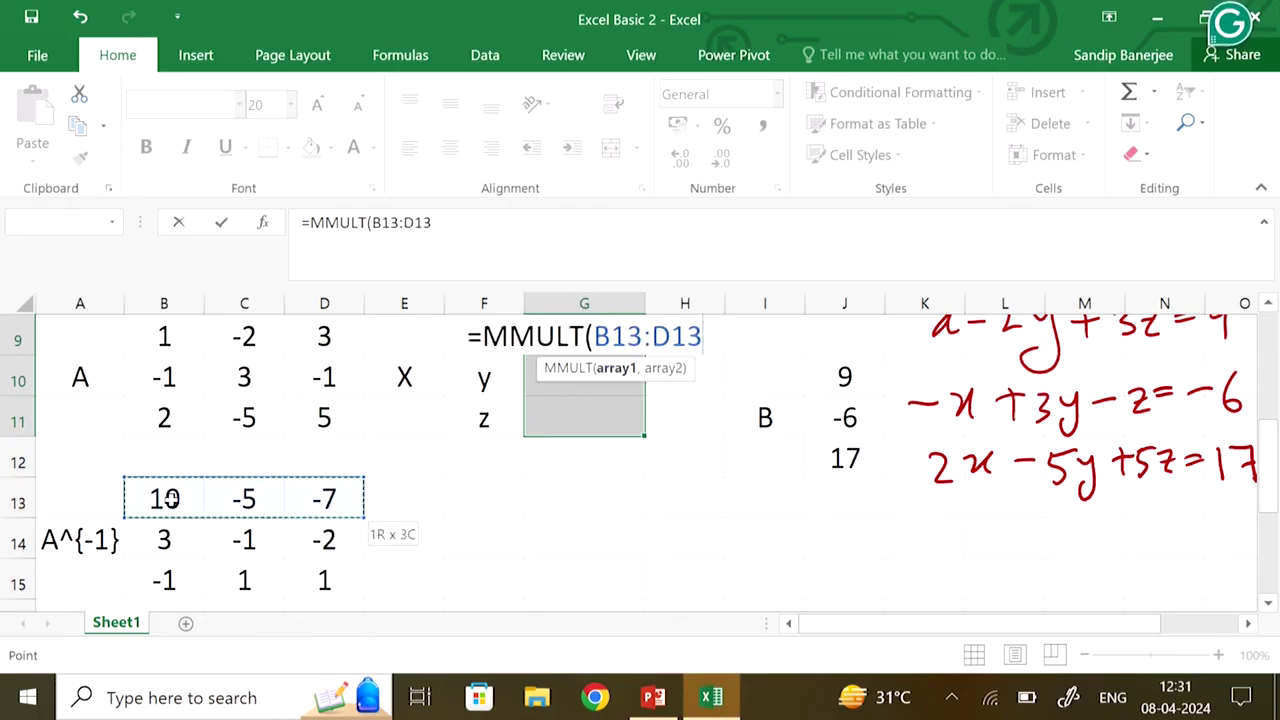
{"action": "key", "text": "shift+Down"}
{"action": "key", "text": "shift+Down"}
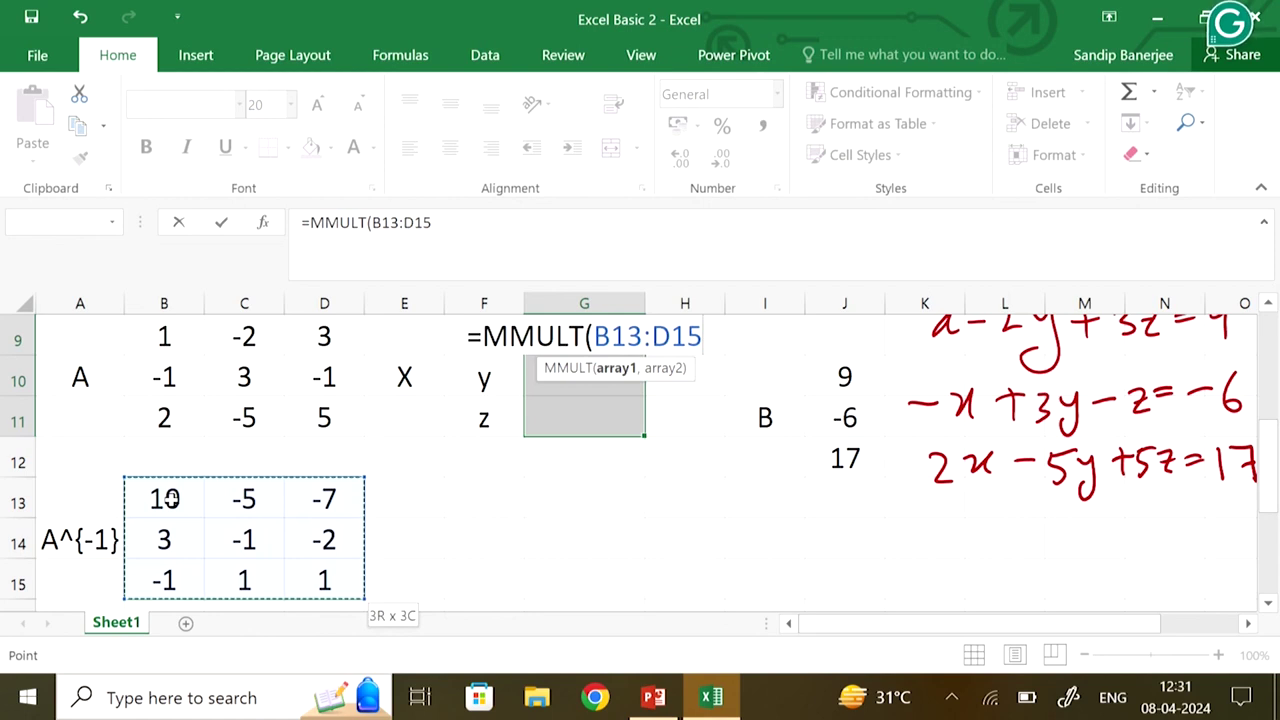
{"action": "type", "text": ","}
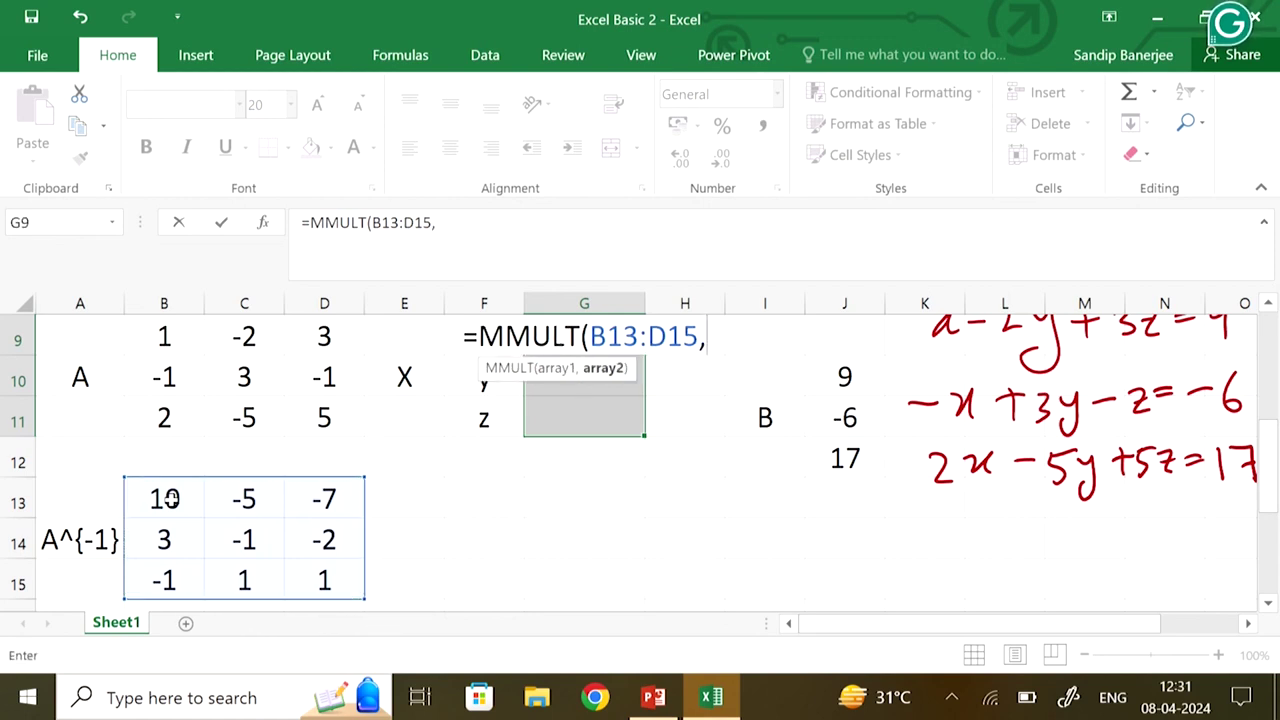
{"action": "left_click", "coordinate": [843, 378]}
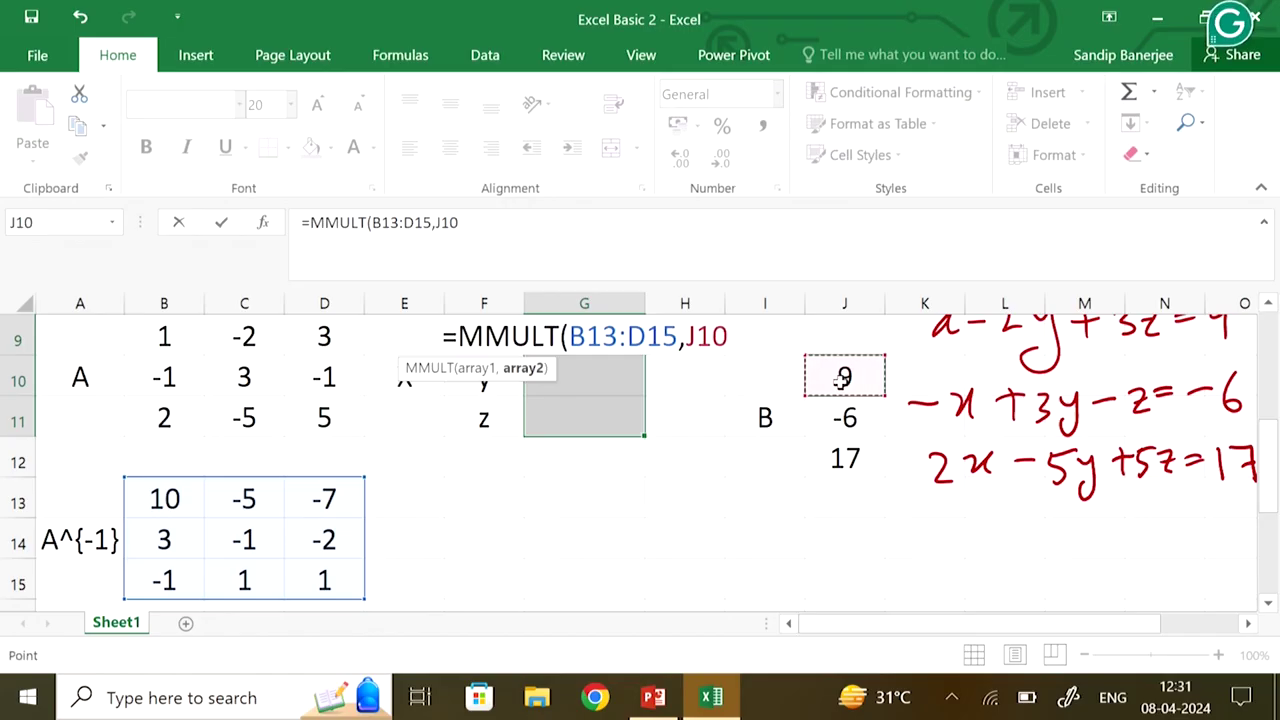
{"action": "key", "text": "shift+Down"}
{"action": "key", "text": "shift+Down"}
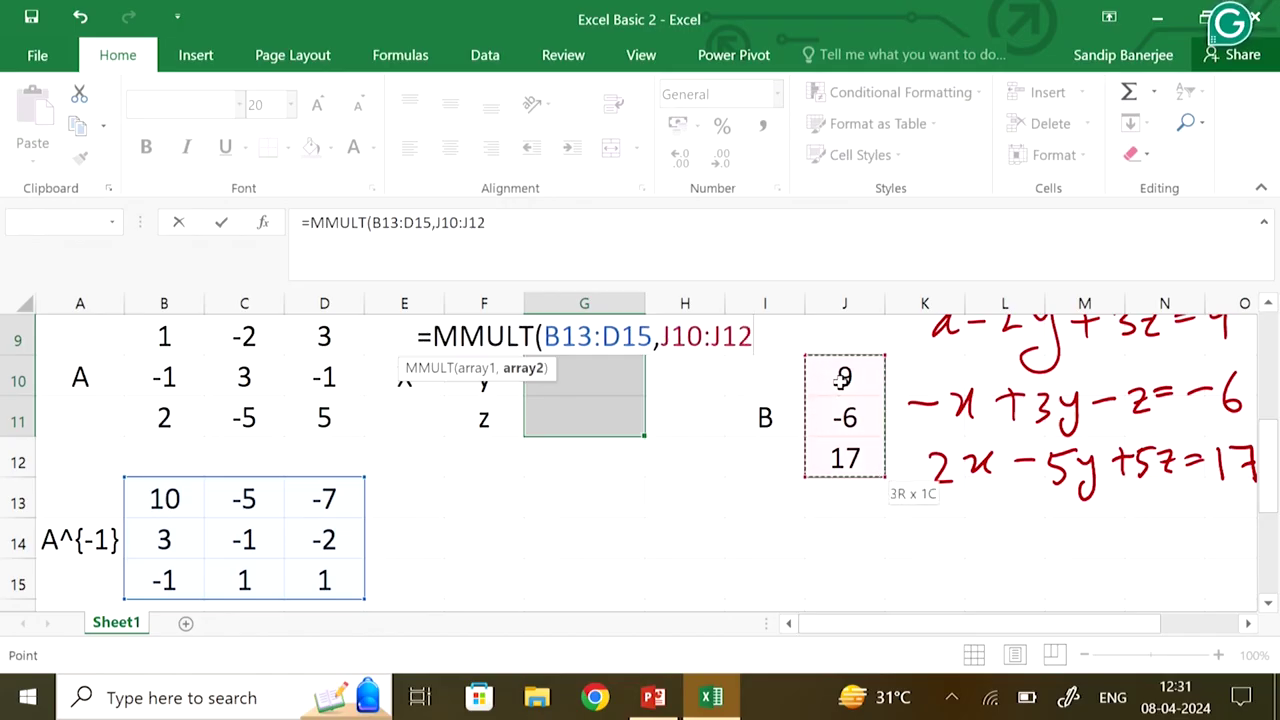
{"action": "type", "text": ")"}
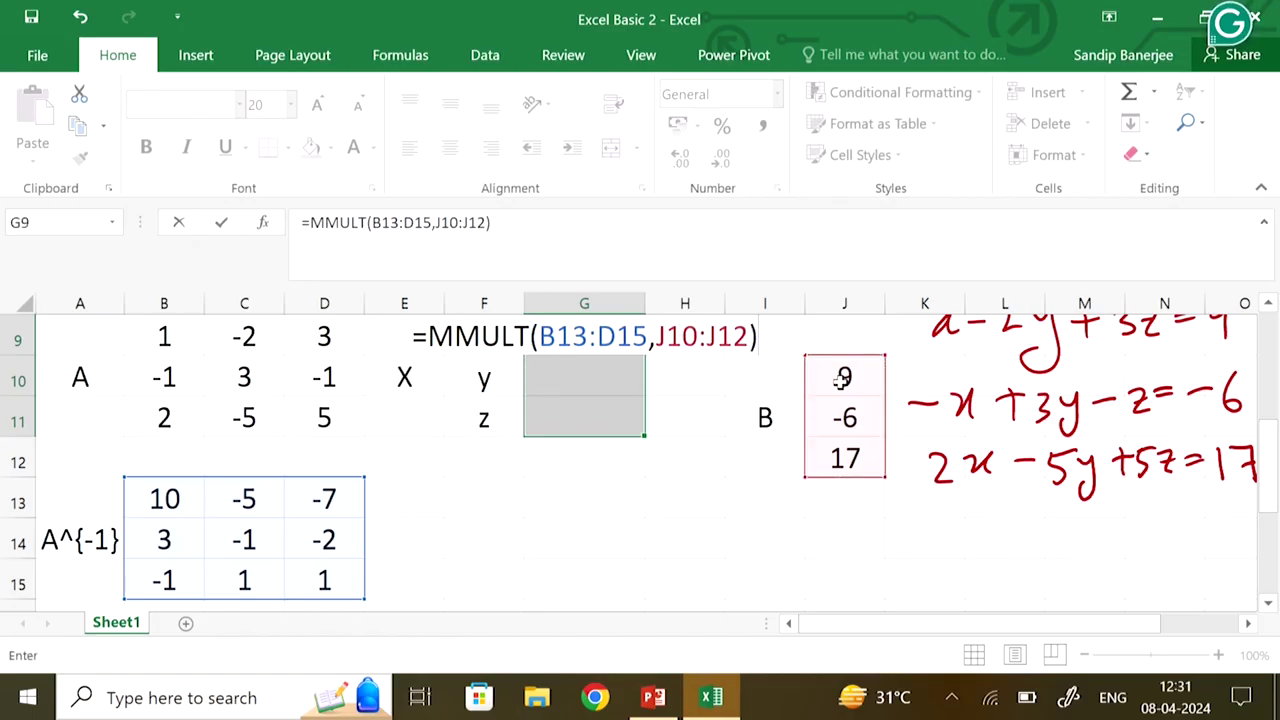
{"action": "key", "text": "ctrl+shift+Return"}
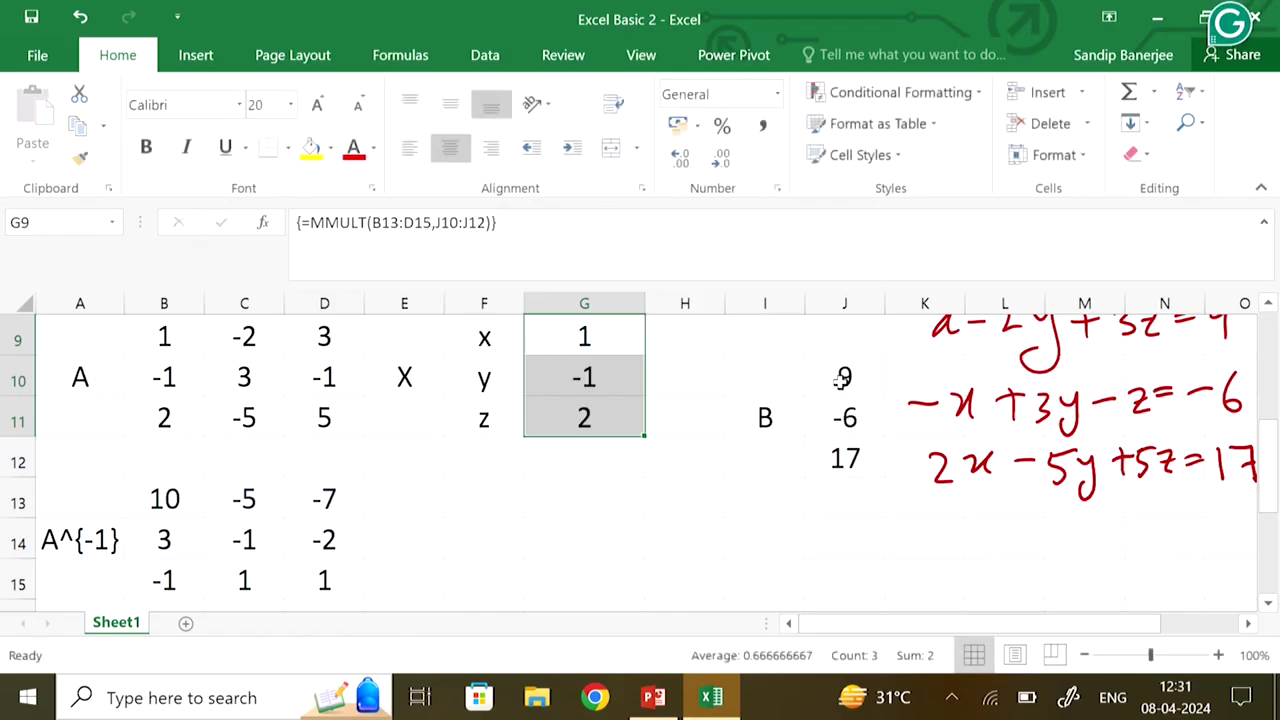
{"action": "scroll", "coordinate": [779, 538], "scroll_direction": "up", "scroll_amount": 1}
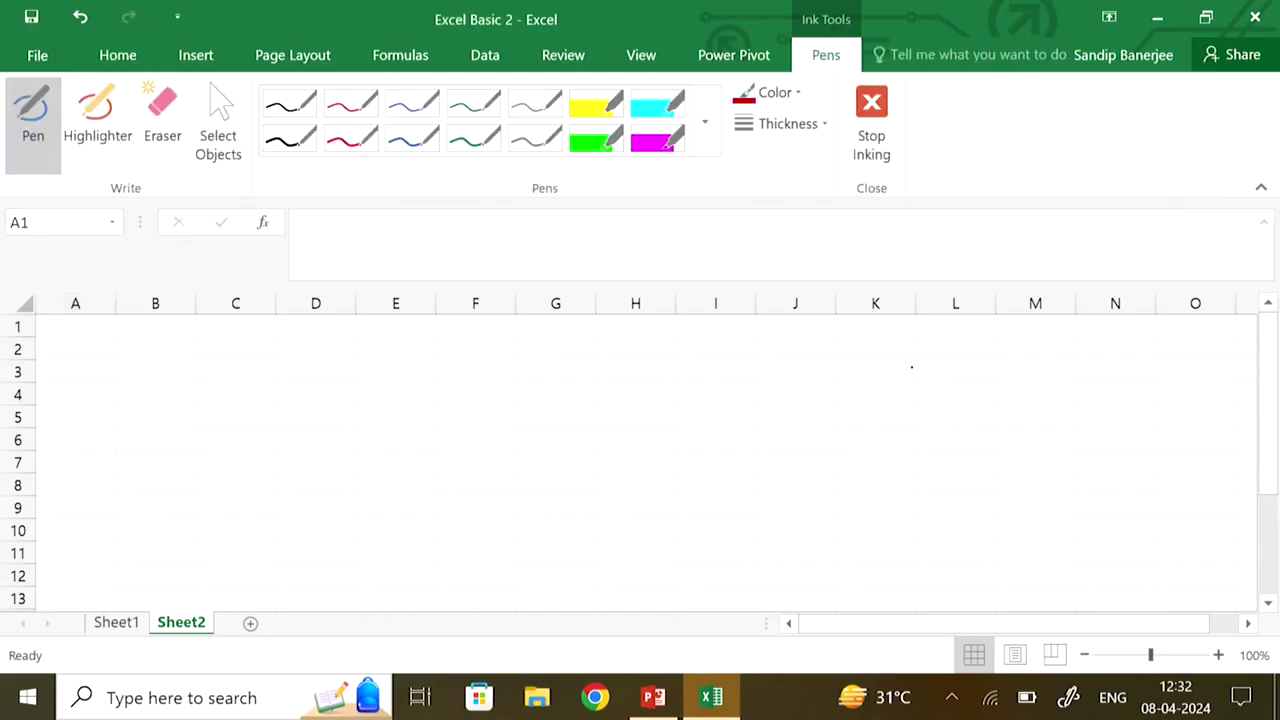
Handwrite the equation x²-y+2x-1=0 in ink over columns L to O of Sheet2, with x+y=1 beneath it
{"action": "mouse_move", "coordinate": [917, 357]}
{"action": "left_mouse_down"}
{"action": "mouse_move", "coordinate": [911, 382]}
{"action": "mouse_move", "coordinate": [935, 381]}
{"action": "mouse_move", "coordinate": [968, 345]}
{"action": "mouse_move", "coordinate": [984, 370]}
{"action": "mouse_move", "coordinate": [1010, 368]}
{"action": "left_mouse_up"}
{"action": "mouse_move", "coordinate": [1012, 346]}
{"action": "left_mouse_down"}
{"action": "mouse_move", "coordinate": [988, 396]}
{"action": "mouse_move", "coordinate": [1062, 366]}
{"action": "mouse_move", "coordinate": [1043, 381]}
{"action": "mouse_move", "coordinate": [1156, 362]}
{"action": "left_mouse_up"}
{"action": "mouse_move", "coordinate": [1170, 352]}
{"action": "left_mouse_down"}
{"action": "mouse_move", "coordinate": [1172, 373]}
{"action": "mouse_move", "coordinate": [1206, 358]}
{"action": "mouse_move", "coordinate": [1208, 369]}
{"action": "left_mouse_up"}
{"action": "mouse_move", "coordinate": [1228, 352]}
{"action": "left_mouse_down"}
{"action": "mouse_move", "coordinate": [1230, 375]}
{"action": "mouse_move", "coordinate": [1229, 351]}
{"action": "left_mouse_up"}
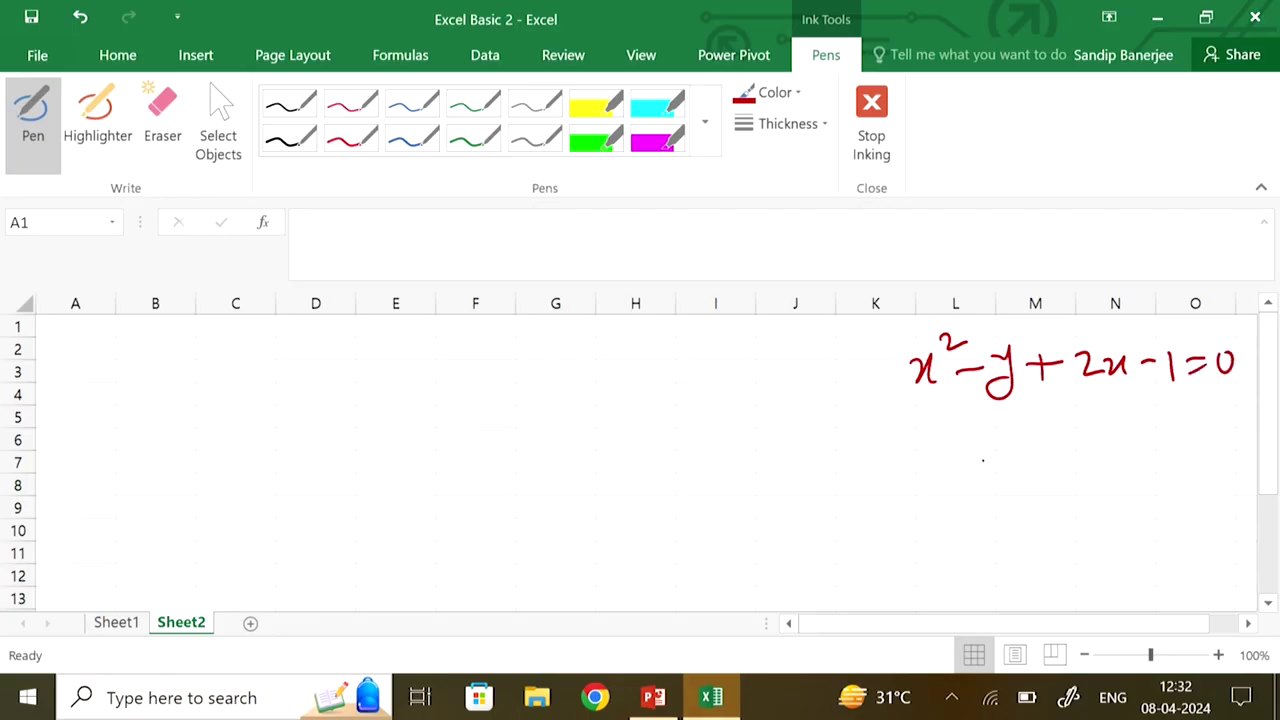
{"action": "left_click_drag", "start_coordinate": [967, 430], "coordinate": [1000, 452]}
{"action": "mouse_move", "coordinate": [1005, 438]}
{"action": "left_mouse_down"}
{"action": "mouse_move", "coordinate": [1036, 438]}
{"action": "mouse_move", "coordinate": [1029, 454]}
{"action": "left_mouse_up"}
{"action": "mouse_move", "coordinate": [1052, 424]}
{"action": "left_mouse_down"}
{"action": "mouse_move", "coordinate": [1068, 442]}
{"action": "mouse_move", "coordinate": [1058, 466]}
{"action": "left_mouse_up"}
{"action": "mouse_move", "coordinate": [1092, 432]}
{"action": "left_mouse_down"}
{"action": "mouse_move", "coordinate": [1114, 429]}
{"action": "mouse_move", "coordinate": [1150, 456]}
{"action": "left_mouse_up"}
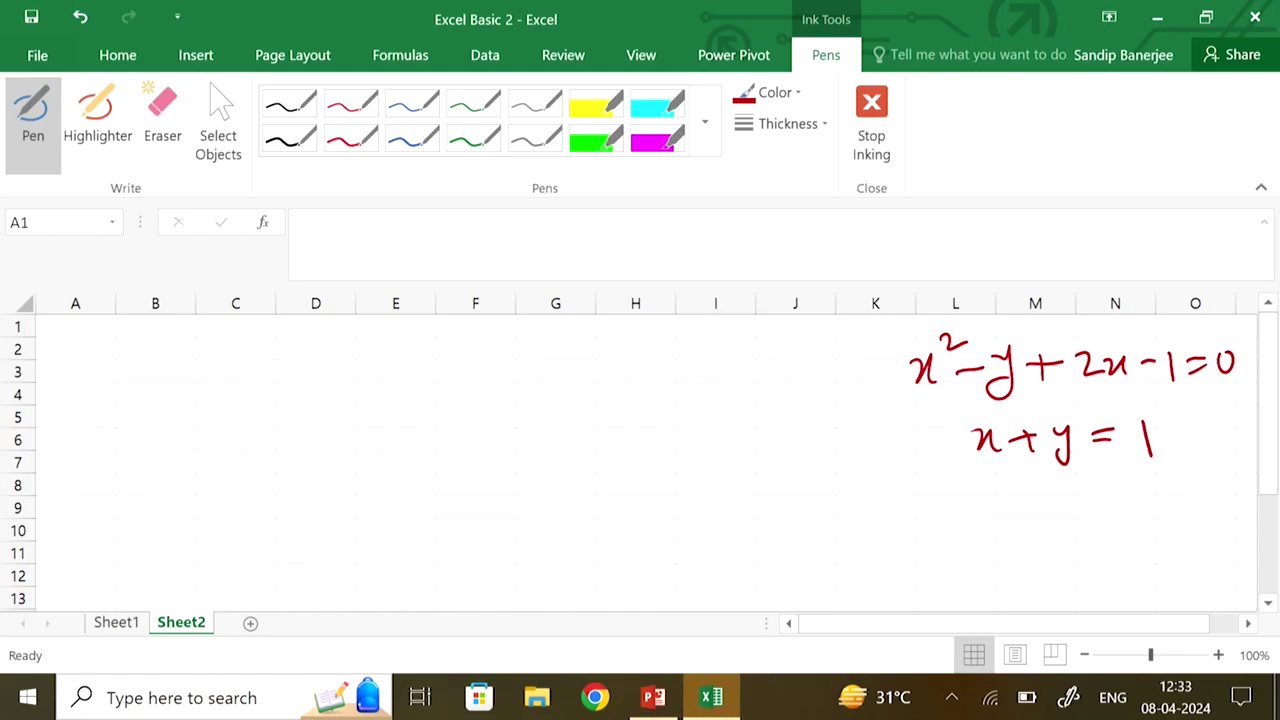
Handwrite the label f1= before the first ink equation and f2= before the second
{"action": "mouse_move", "coordinate": [846, 353]}
{"action": "left_mouse_down"}
{"action": "mouse_move", "coordinate": [838, 400]}
{"action": "mouse_move", "coordinate": [860, 404]}
{"action": "mouse_move", "coordinate": [886, 365]}
{"action": "left_mouse_up"}
{"action": "left_click_drag", "start_coordinate": [868, 377], "coordinate": [889, 375]}
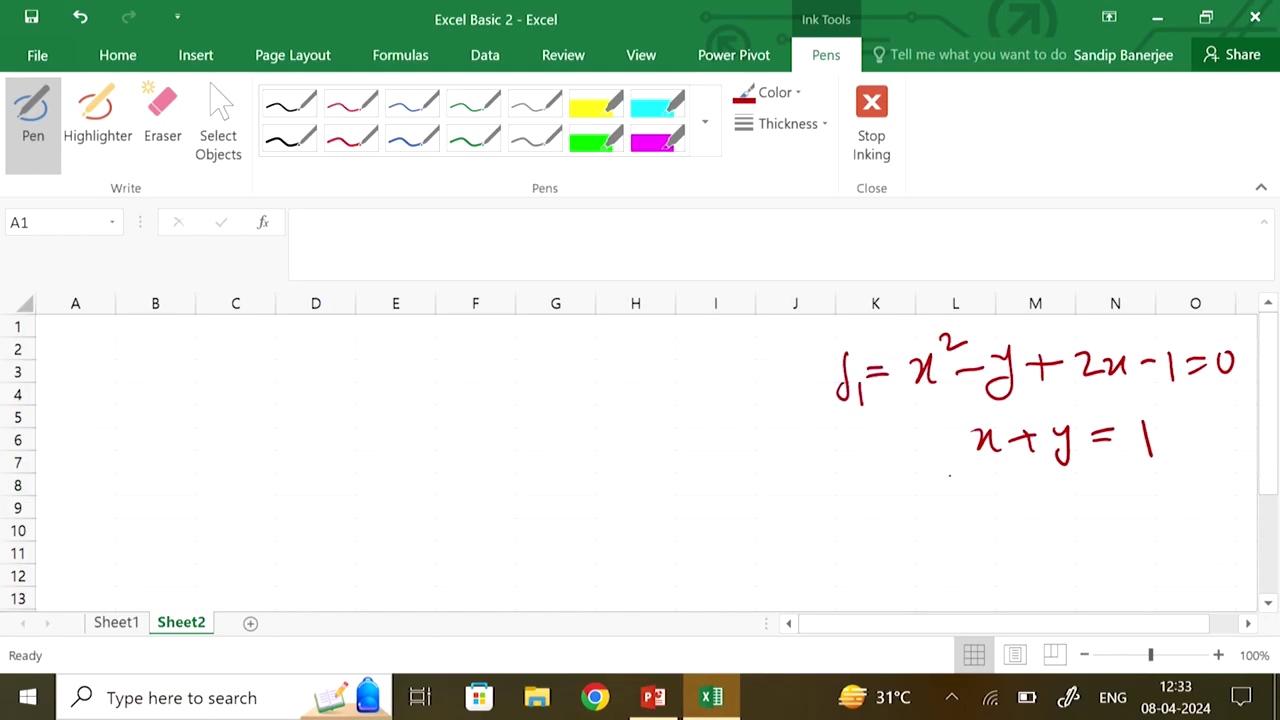
{"action": "mouse_move", "coordinate": [879, 424]}
{"action": "left_mouse_down"}
{"action": "mouse_move", "coordinate": [873, 484]}
{"action": "mouse_move", "coordinate": [916, 494]}
{"action": "left_mouse_up"}
{"action": "left_click_drag", "start_coordinate": [903, 443], "coordinate": [927, 453]}
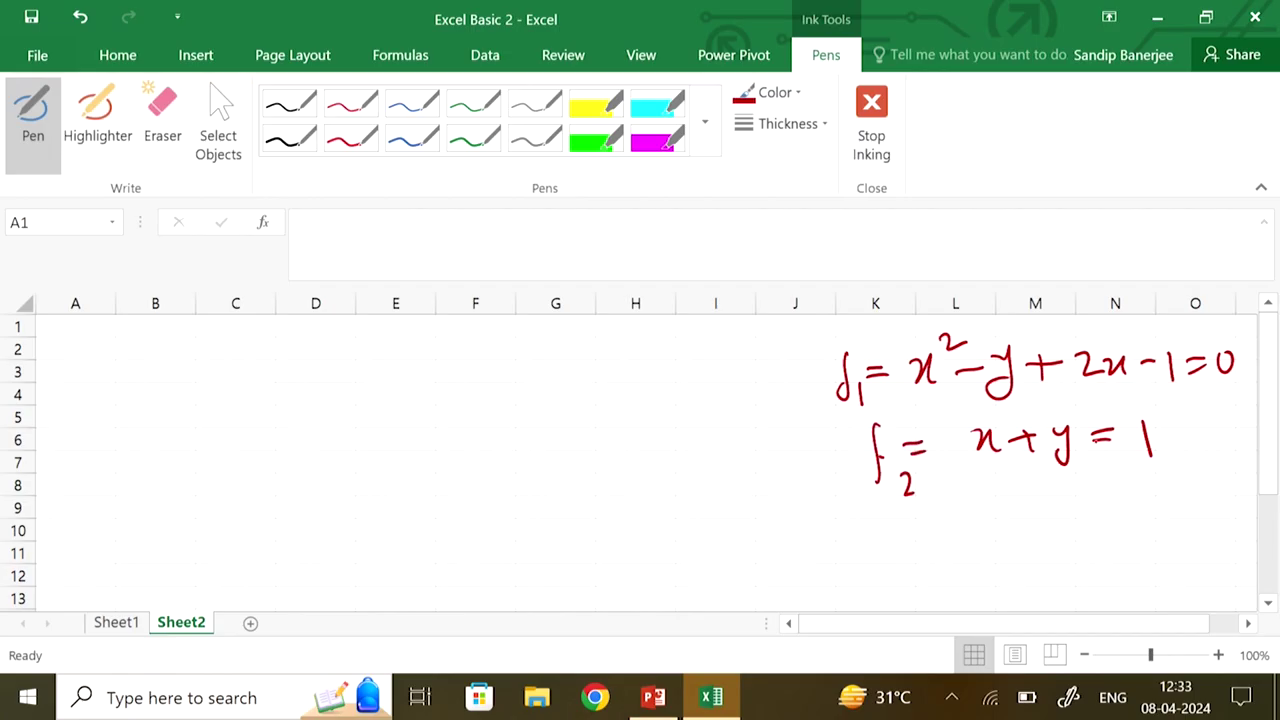
Erase the equals sign in the f2 equation, rewrite it in ink as x+y-1=0, and stop inking
{"action": "left_click", "coordinate": [162, 120]}
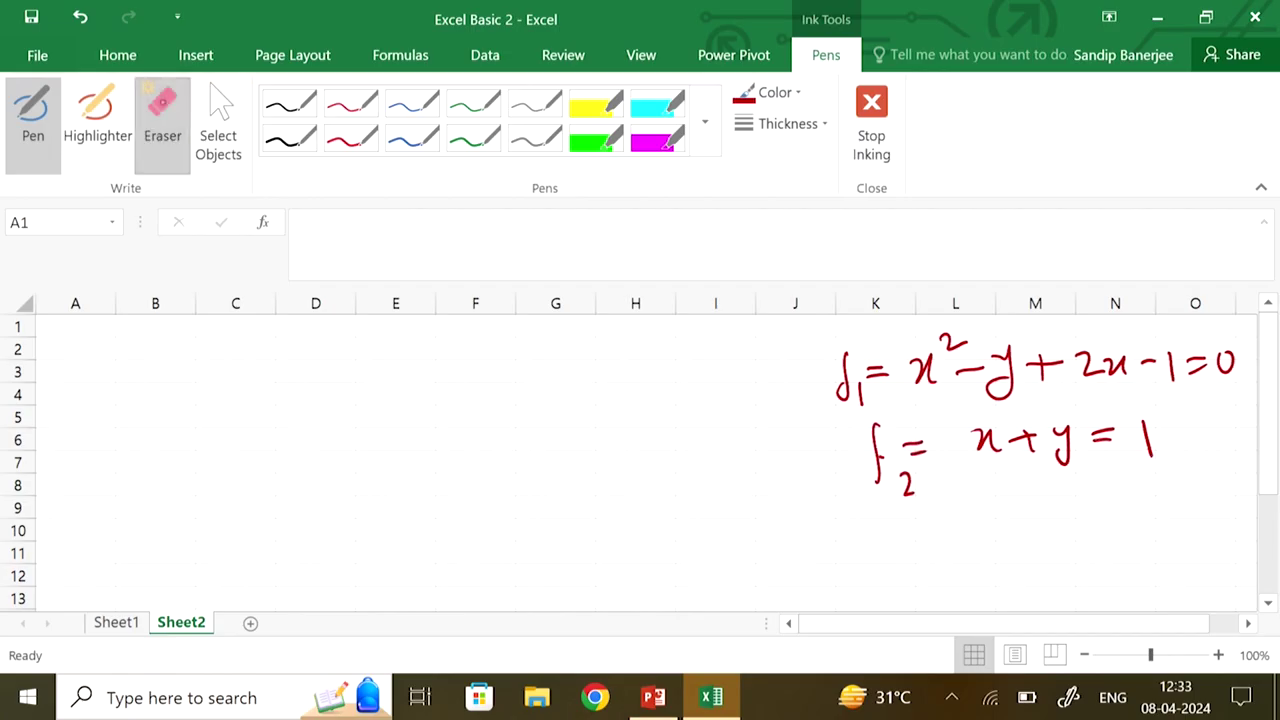
{"action": "mouse_move", "coordinate": [1094, 426]}
{"action": "left_mouse_down"}
{"action": "mouse_move", "coordinate": [1096, 442]}
{"action": "mouse_move", "coordinate": [1207, 428]}
{"action": "left_mouse_up"}
{"action": "left_click", "coordinate": [33, 120]}
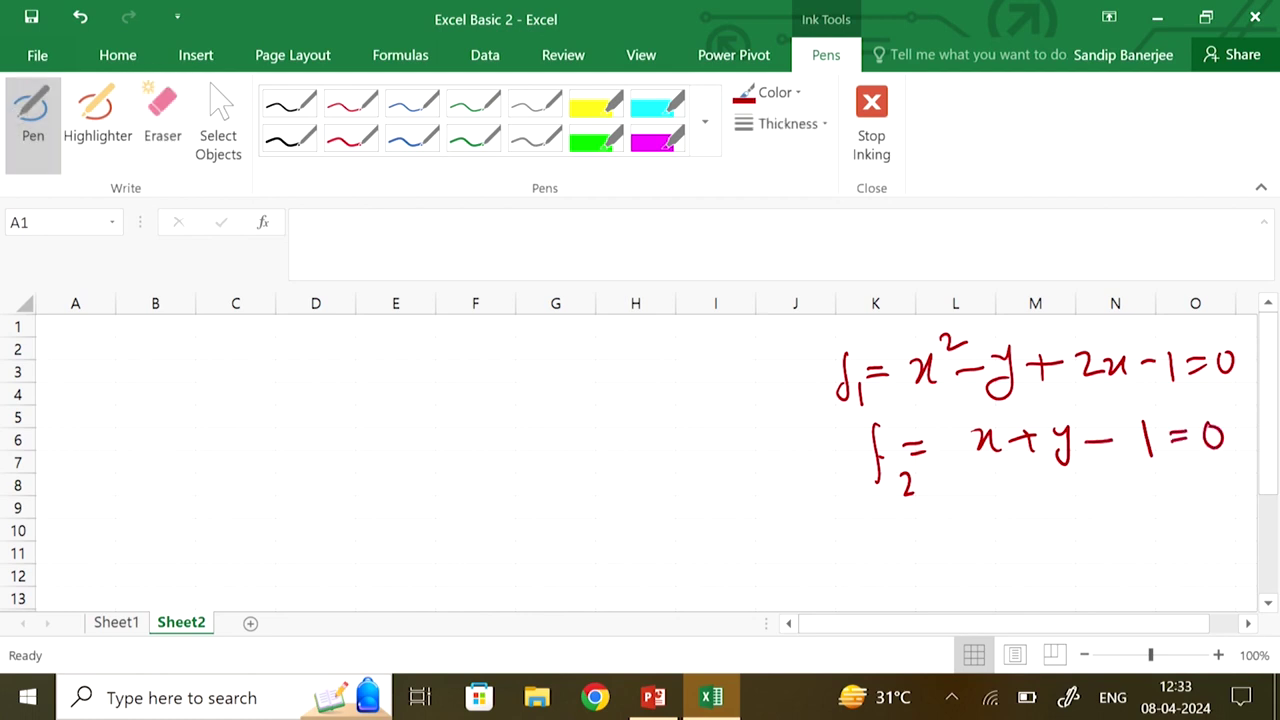
{"action": "left_click", "coordinate": [871, 125]}
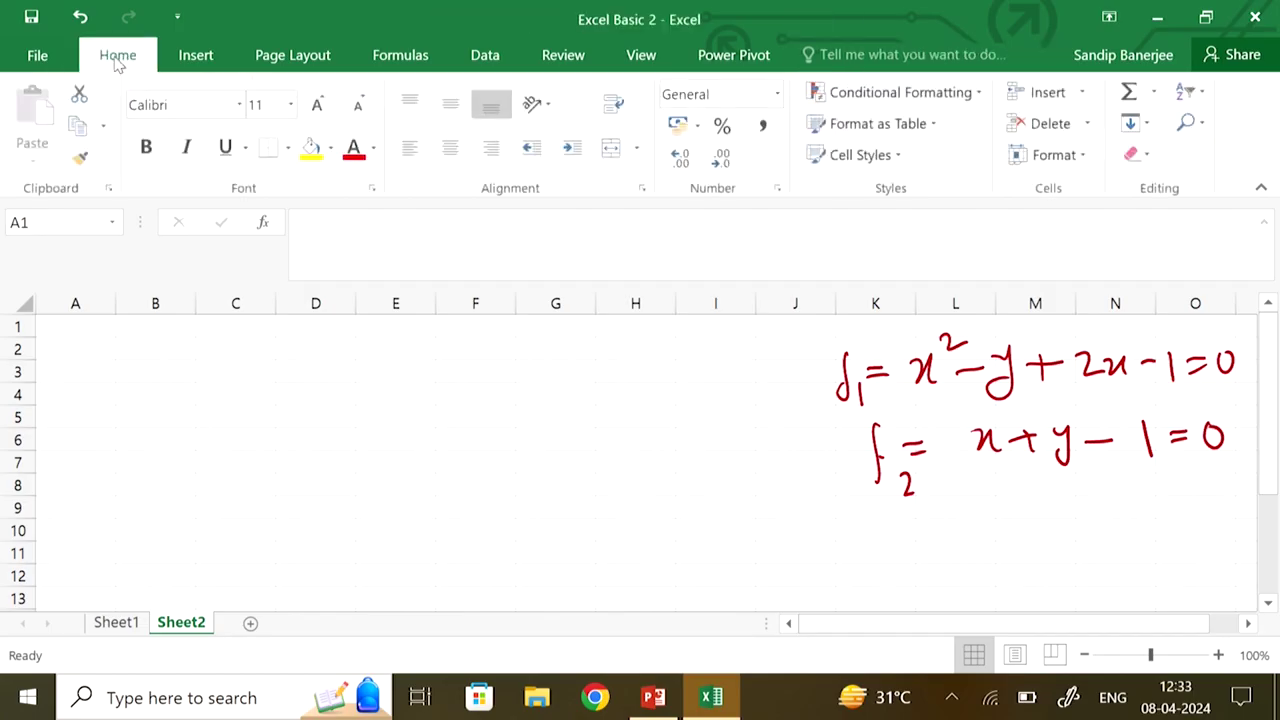
Enter the label x in B4, and format A2:J13 with font size 20 and centred alignment
{"action": "left_click", "coordinate": [147, 391]}
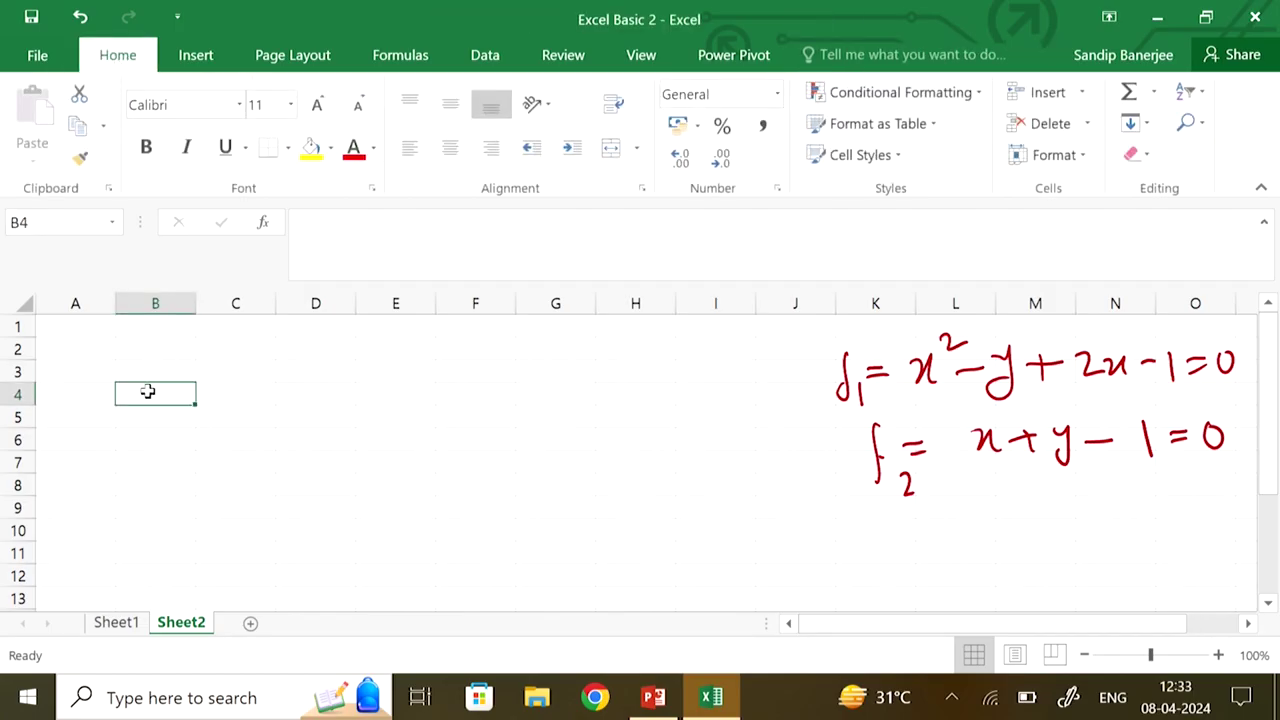
{"action": "type", "text": "x"}
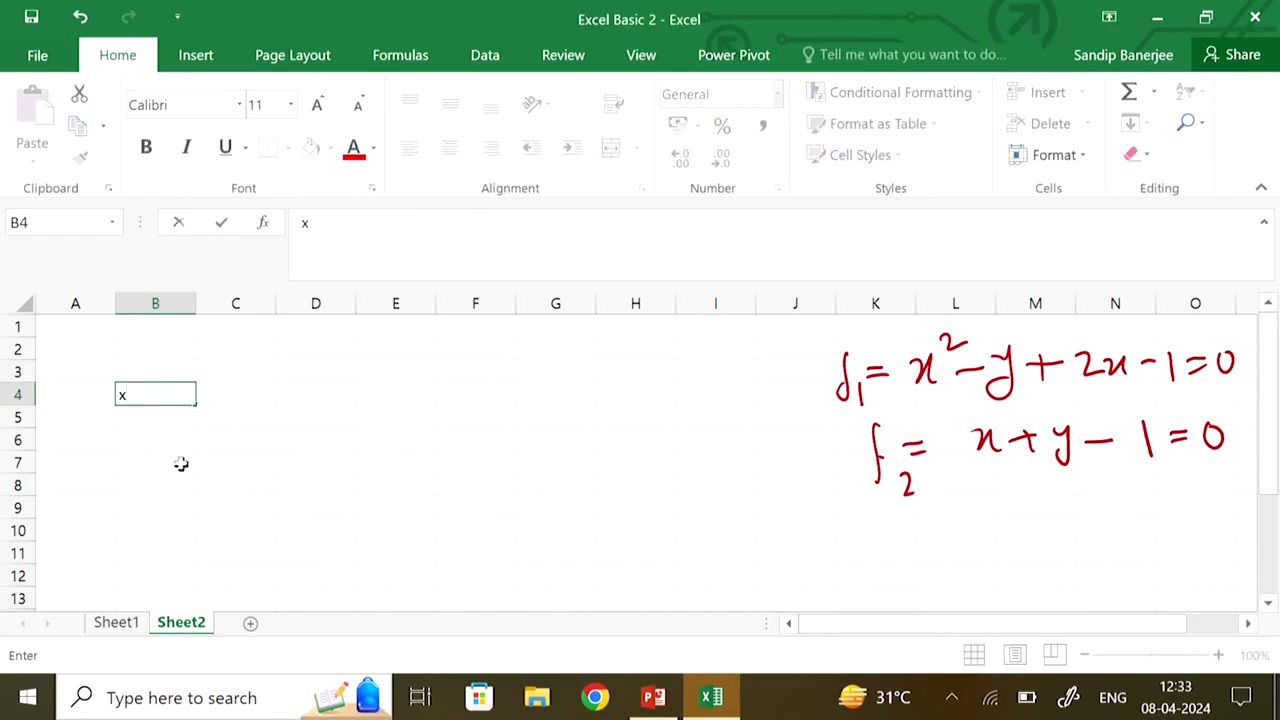
{"action": "left_click", "coordinate": [78, 346]}
{"action": "left_click_drag", "start_coordinate": [78, 346], "coordinate": [768, 598]}
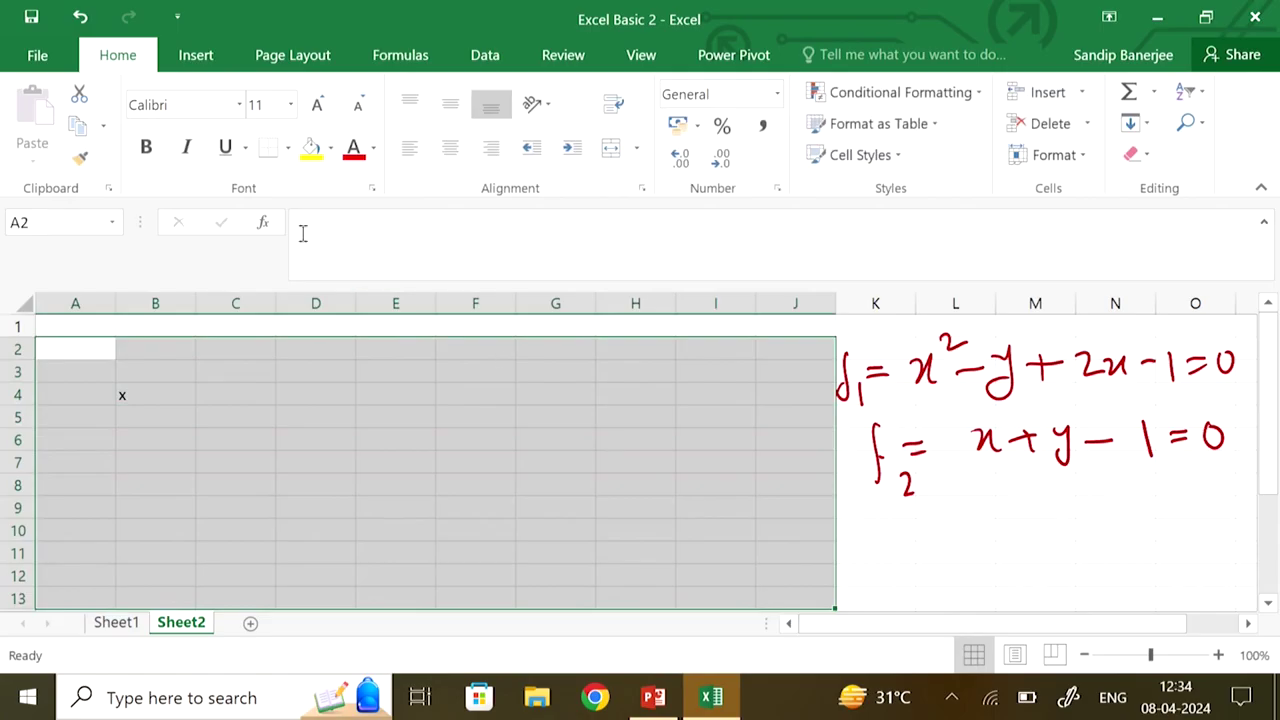
{"action": "left_click", "coordinate": [265, 104]}
{"action": "type", "text": "20"}
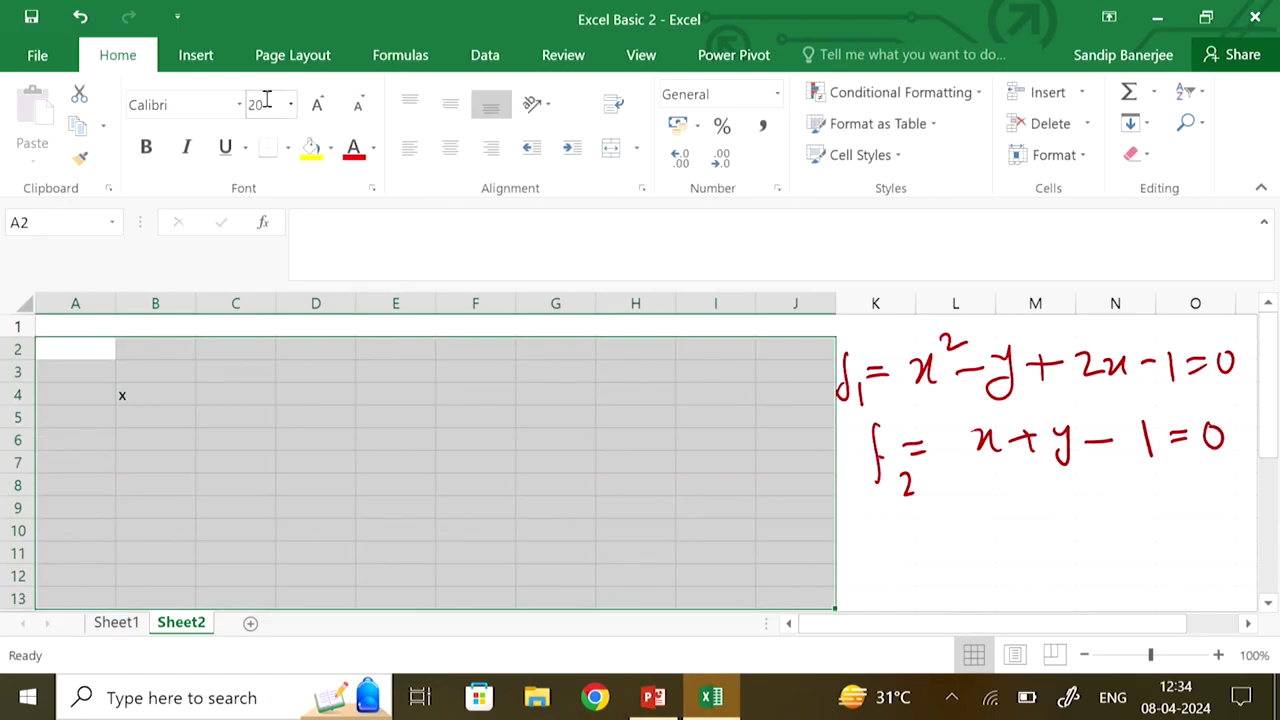
{"action": "key", "text": "Return"}
{"action": "left_click", "coordinate": [450, 147]}
{"action": "left_click", "coordinate": [1040, 581]}
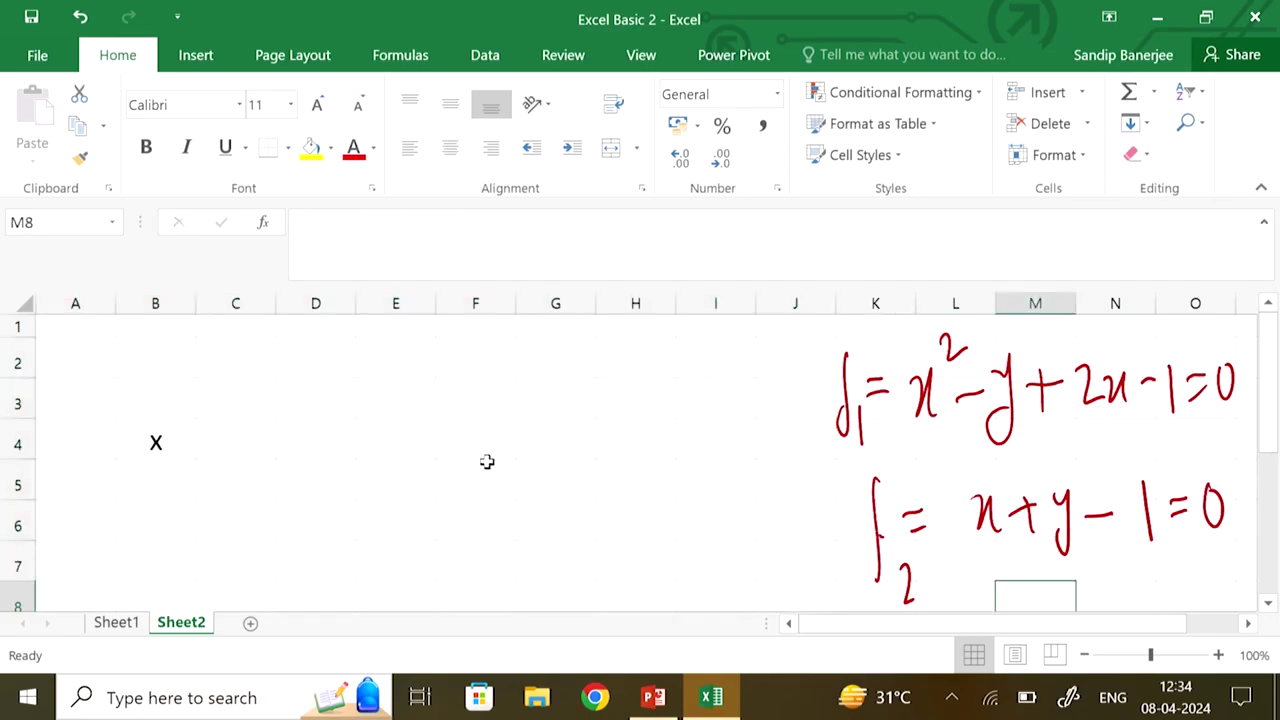
Enter the label y in B5 and the function labels f1 in E4 and f2 in E5
{"action": "left_click", "coordinate": [1267, 602]}
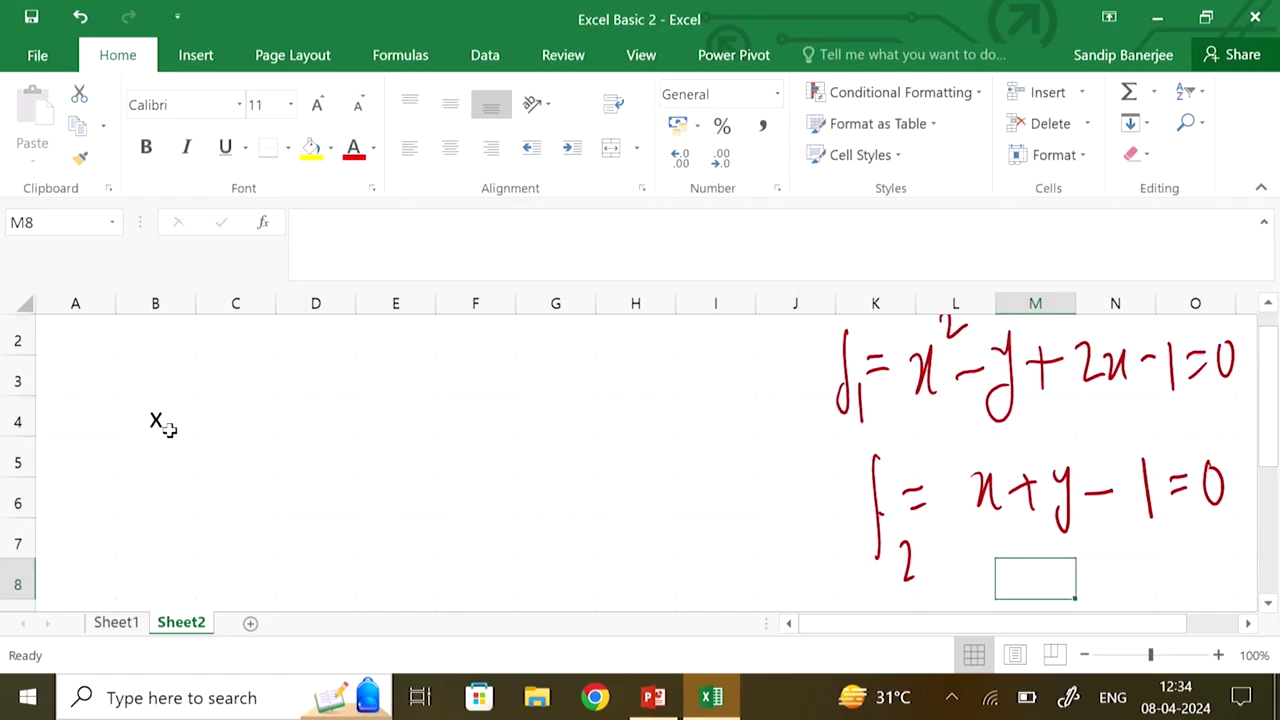
{"action": "left_click", "coordinate": [163, 457]}
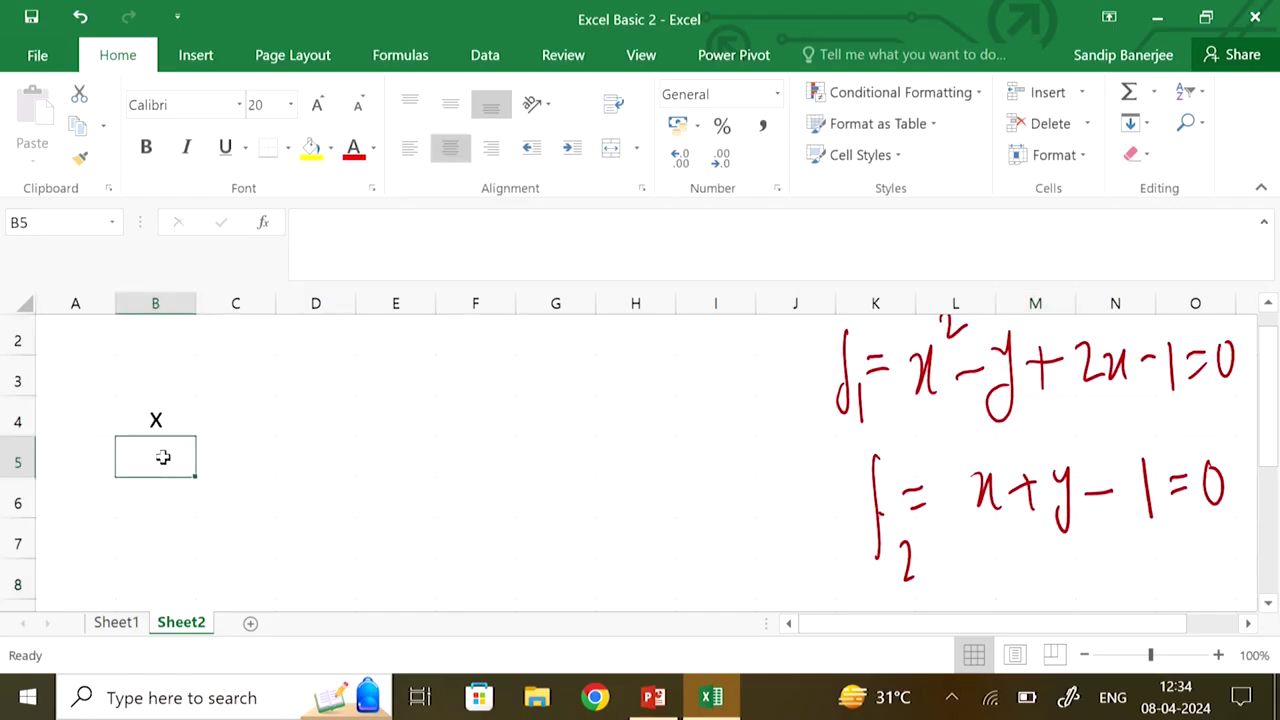
{"action": "type", "text": "y"}
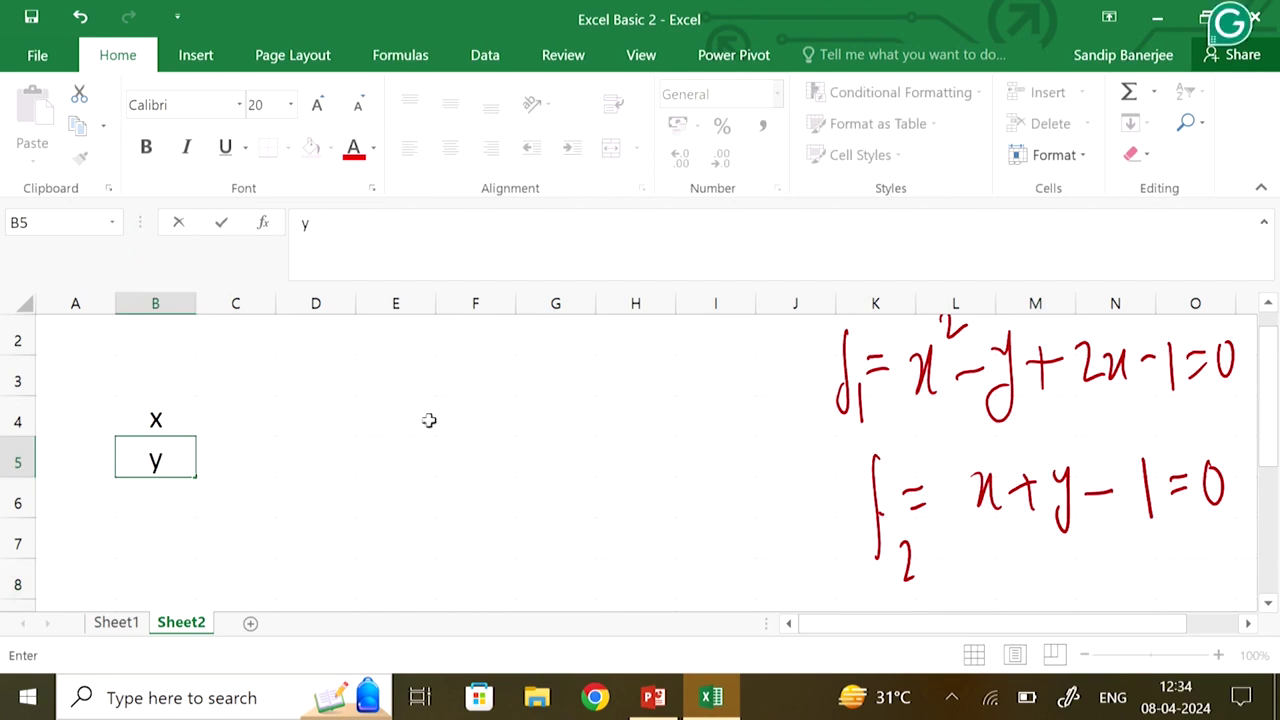
{"action": "left_click", "coordinate": [395, 414]}
{"action": "type", "text": "f1"}
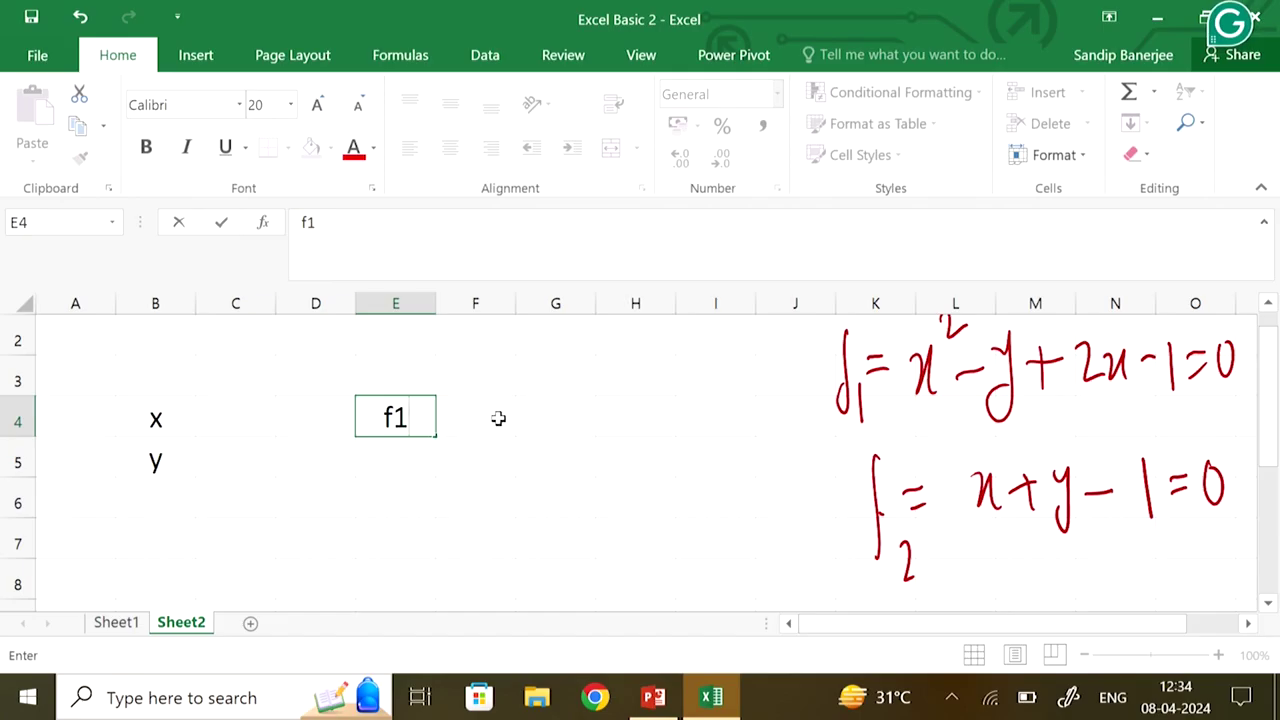
{"action": "left_click", "coordinate": [410, 486]}
{"action": "left_click", "coordinate": [406, 458]}
{"action": "type", "text": "f2"}
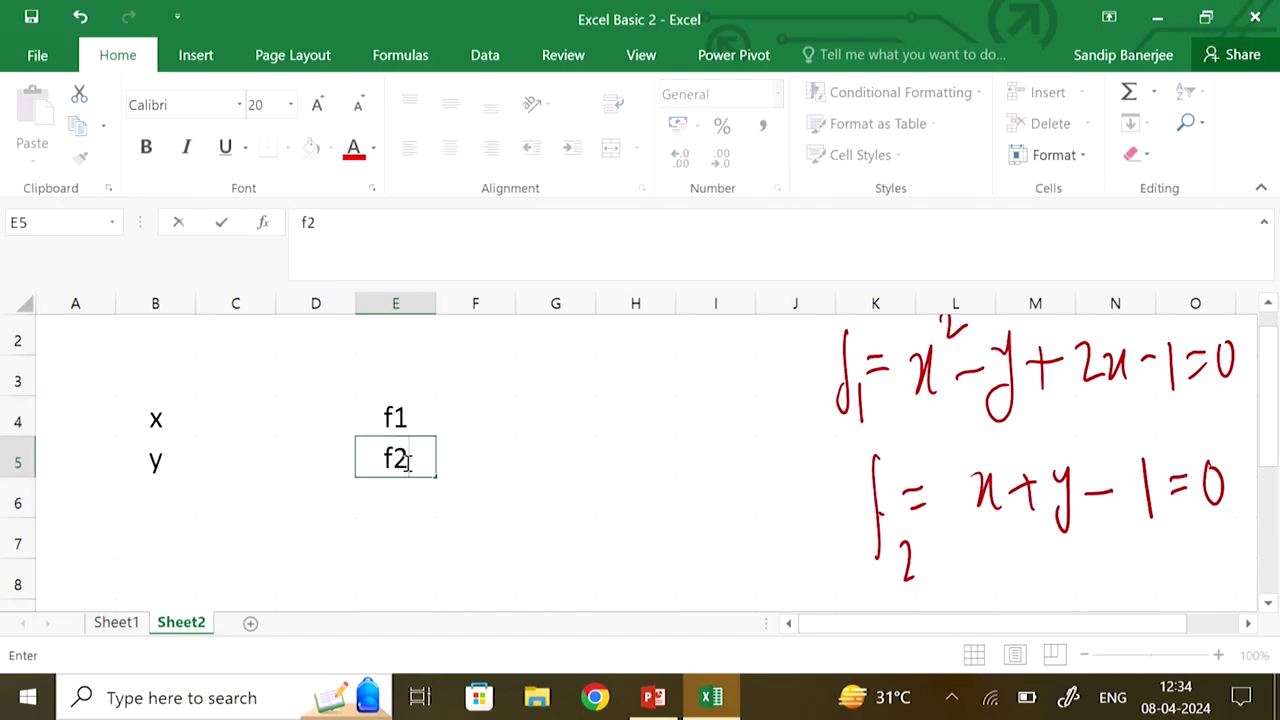
{"action": "left_click", "coordinate": [525, 537]}
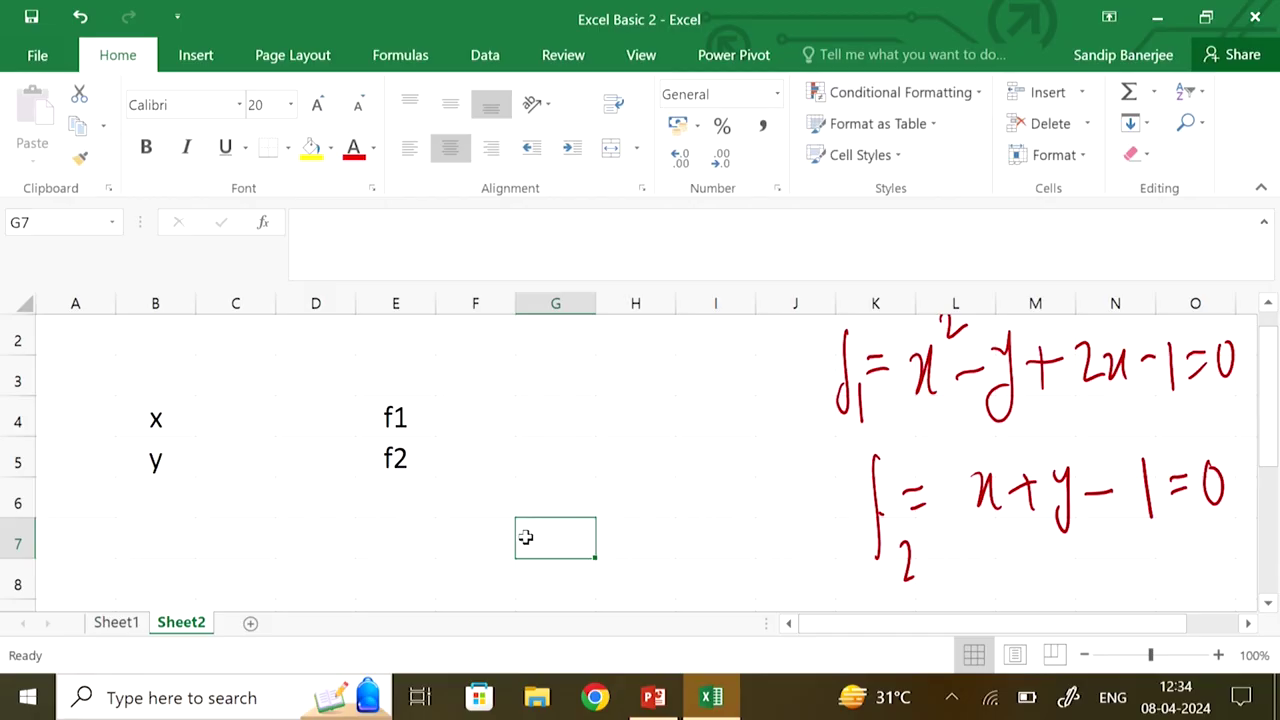
Enter 1 as the initial guess for both x in C4 and y in C5
{"action": "left_click", "coordinate": [224, 420]}
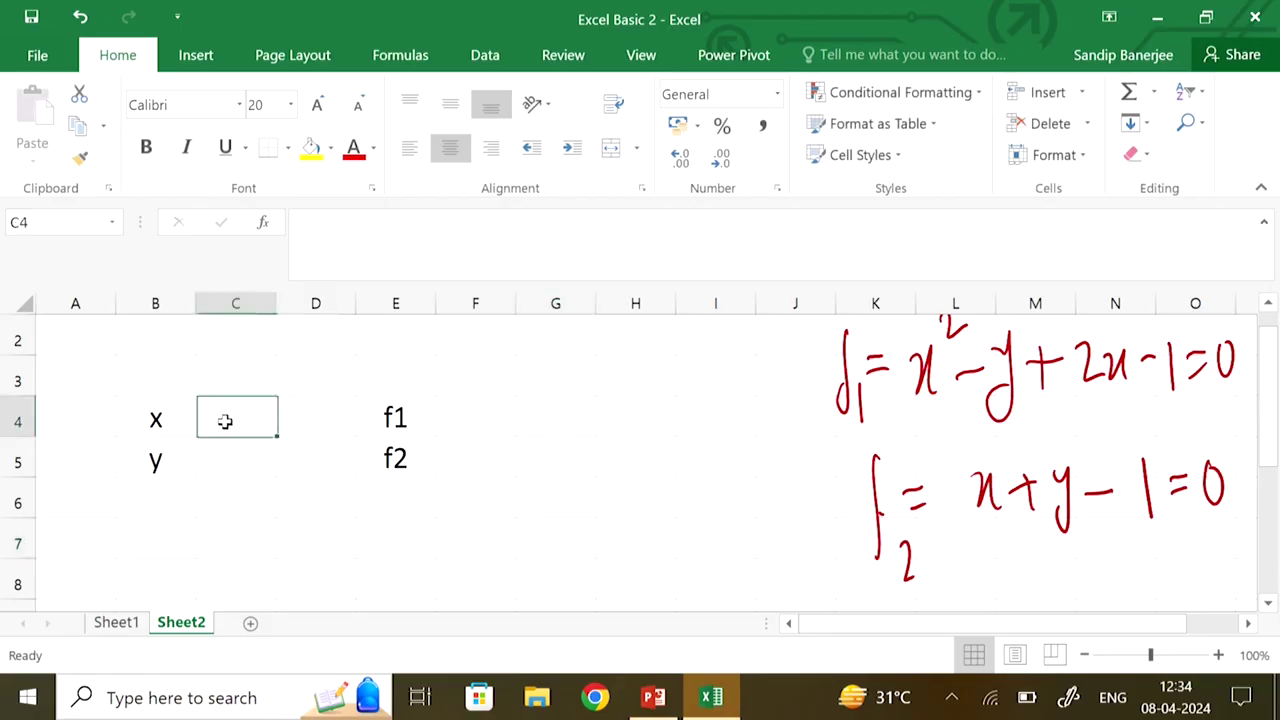
{"action": "type", "text": "1"}
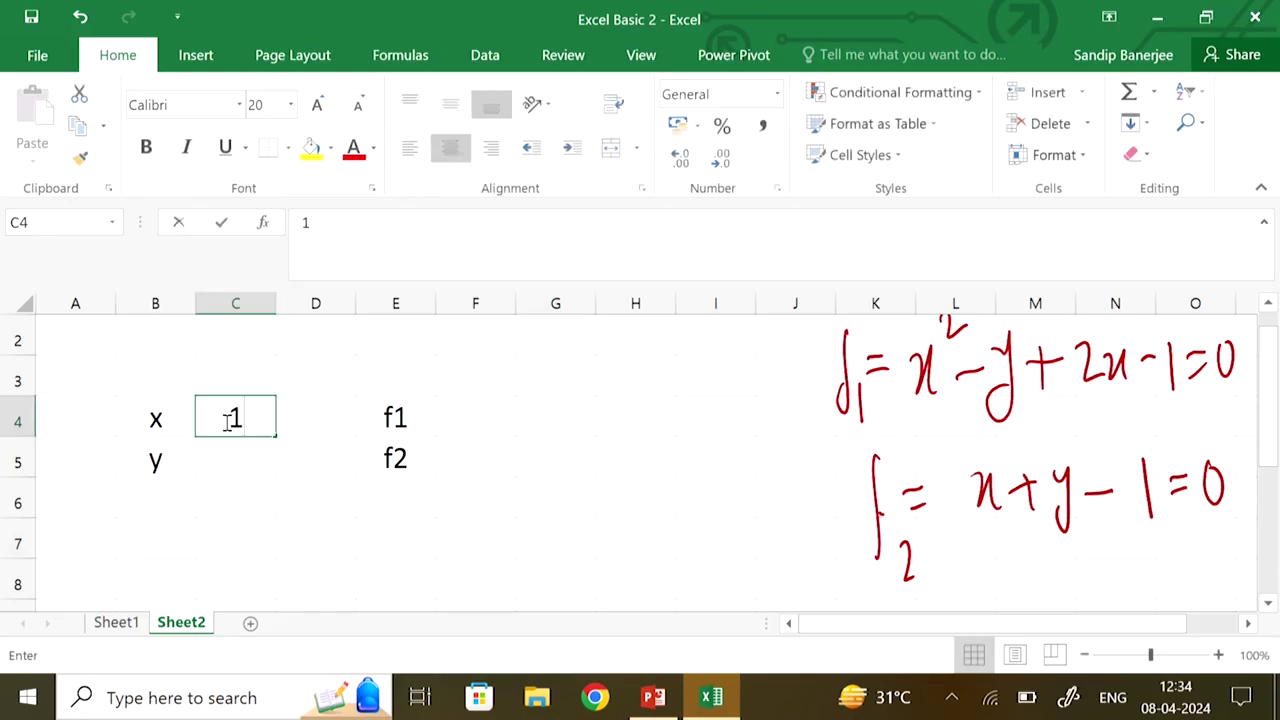
{"action": "left_click", "coordinate": [252, 468]}
{"action": "type", "text": "1"}
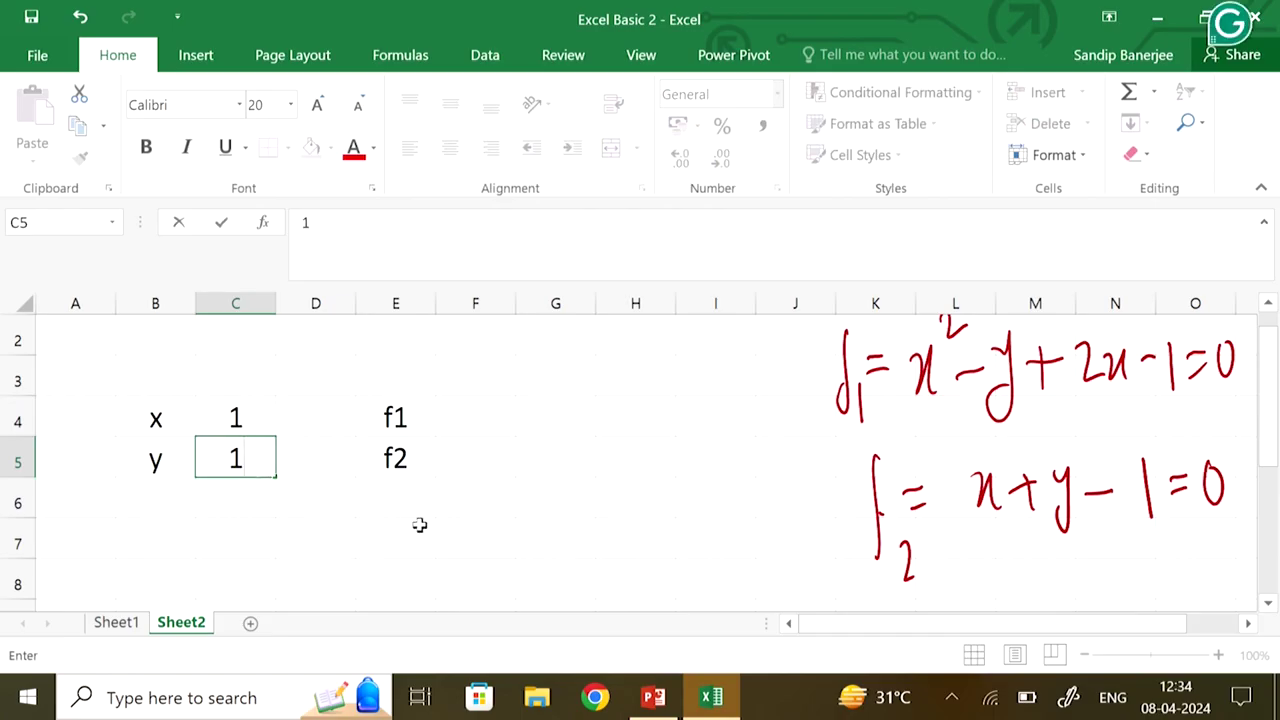
Enter the f1 formula =C4^2-C5+2*C4-1 in F4
{"action": "left_click", "coordinate": [485, 418]}
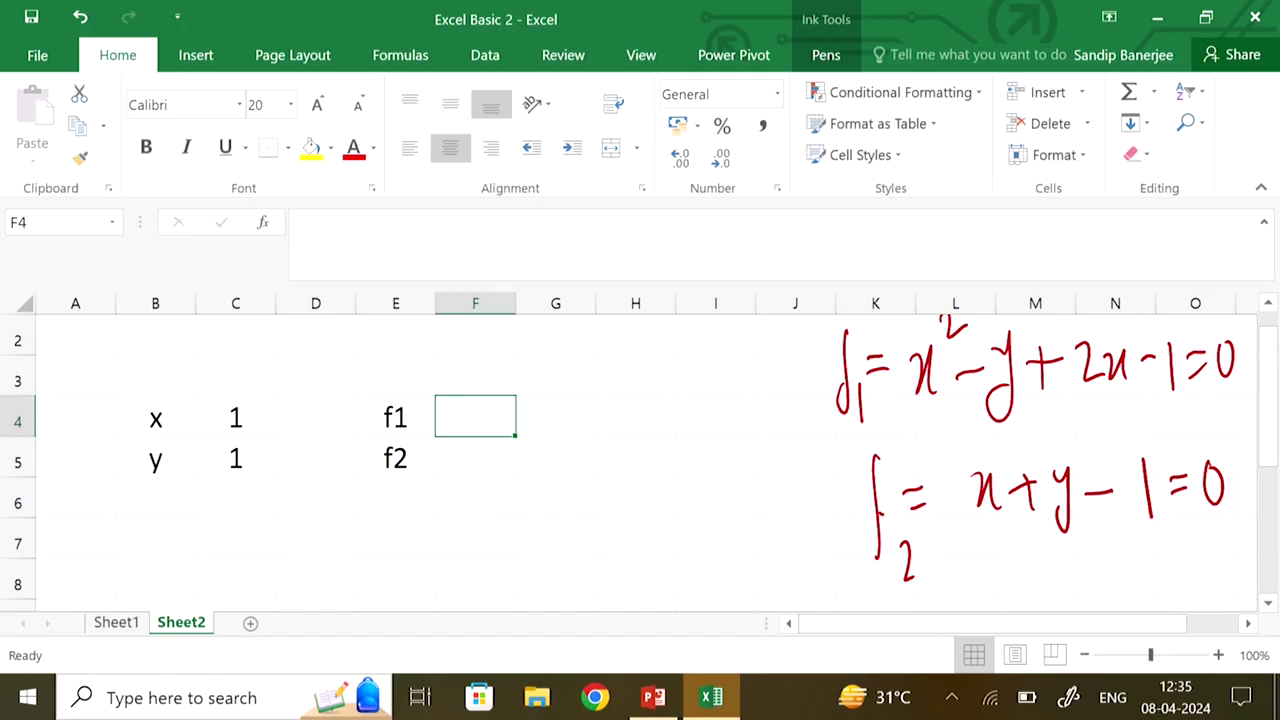
{"action": "type", "text": "="}
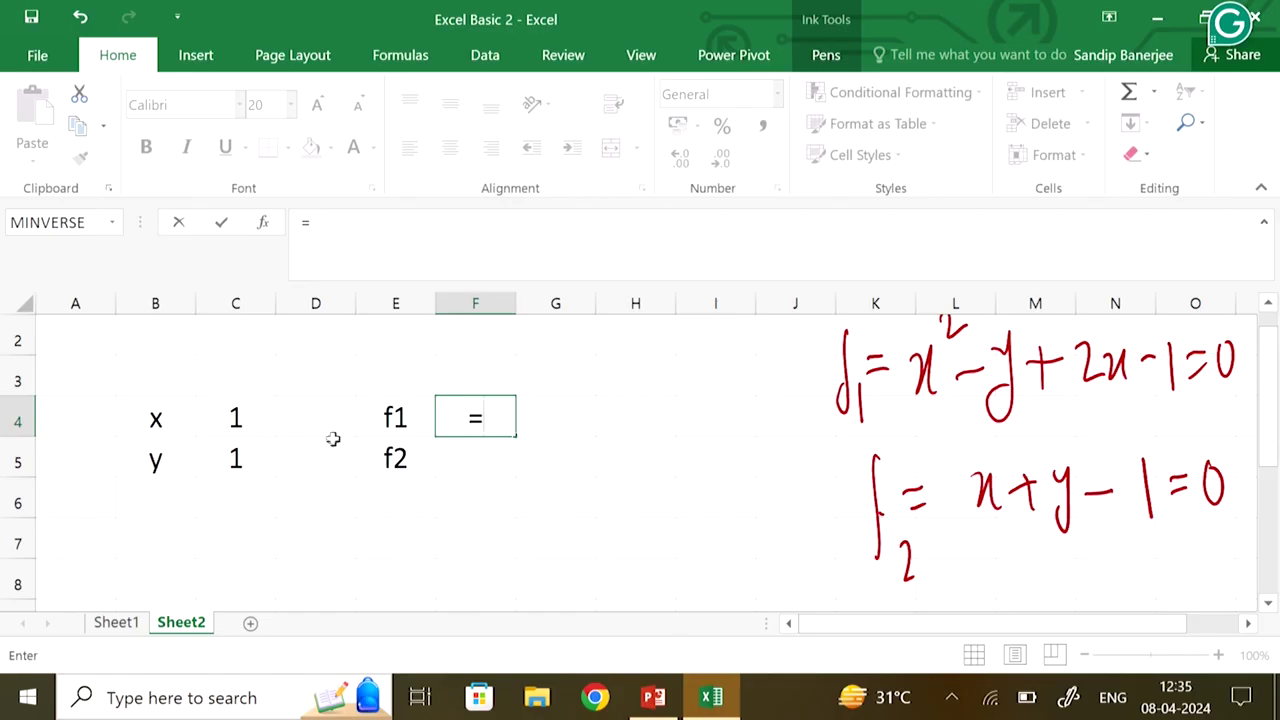
{"action": "left_click", "coordinate": [250, 416]}
{"action": "type", "text": "^2"}
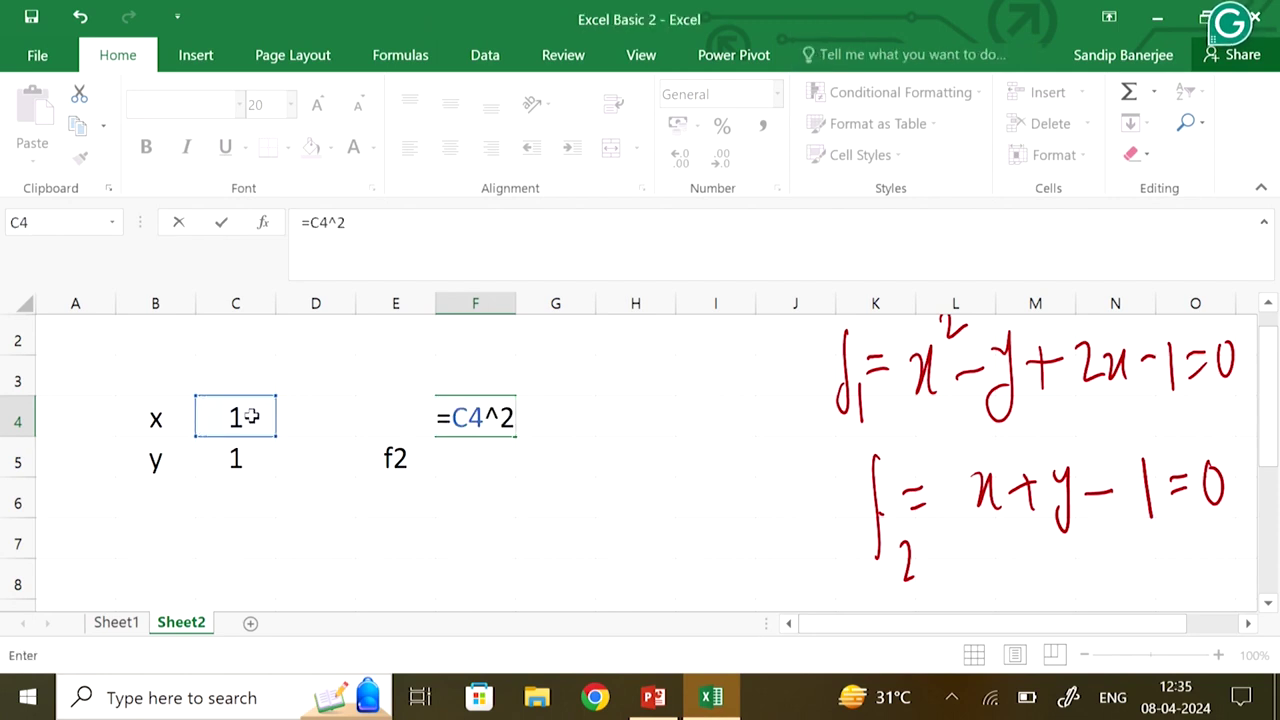
{"action": "type", "text": "-"}
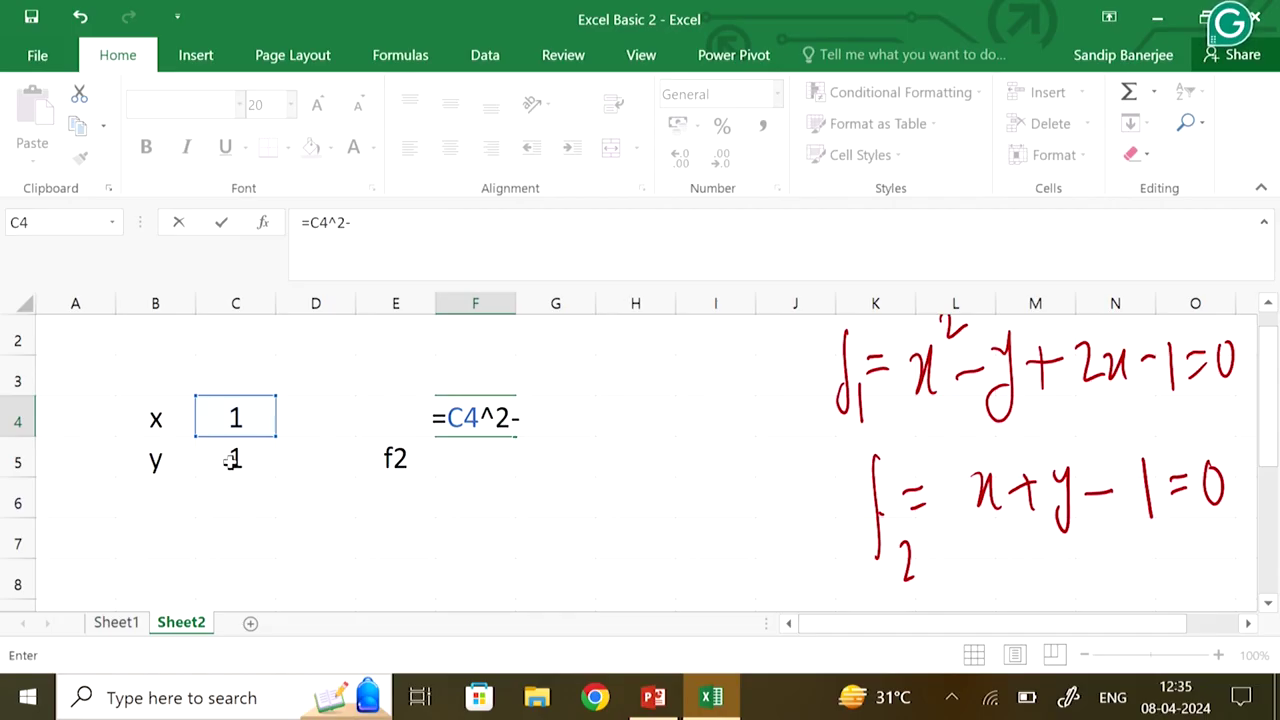
{"action": "left_click", "coordinate": [229, 458]}
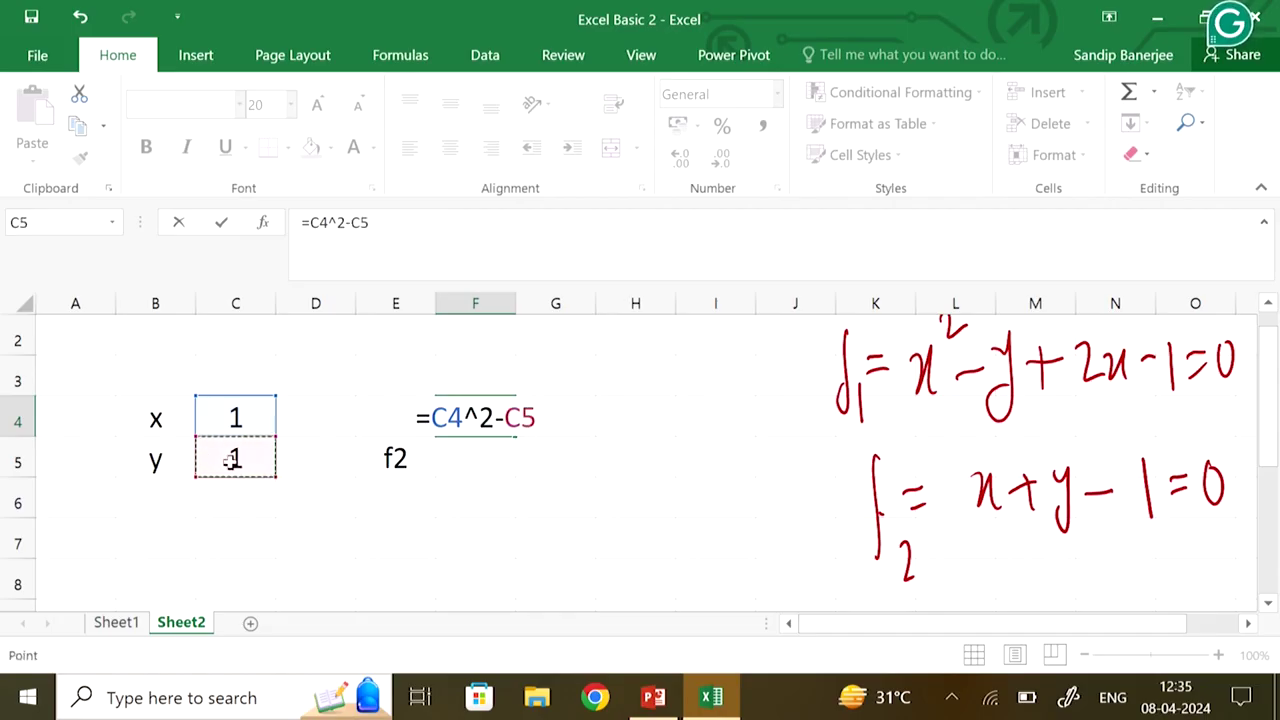
{"action": "type", "text": "+2*"}
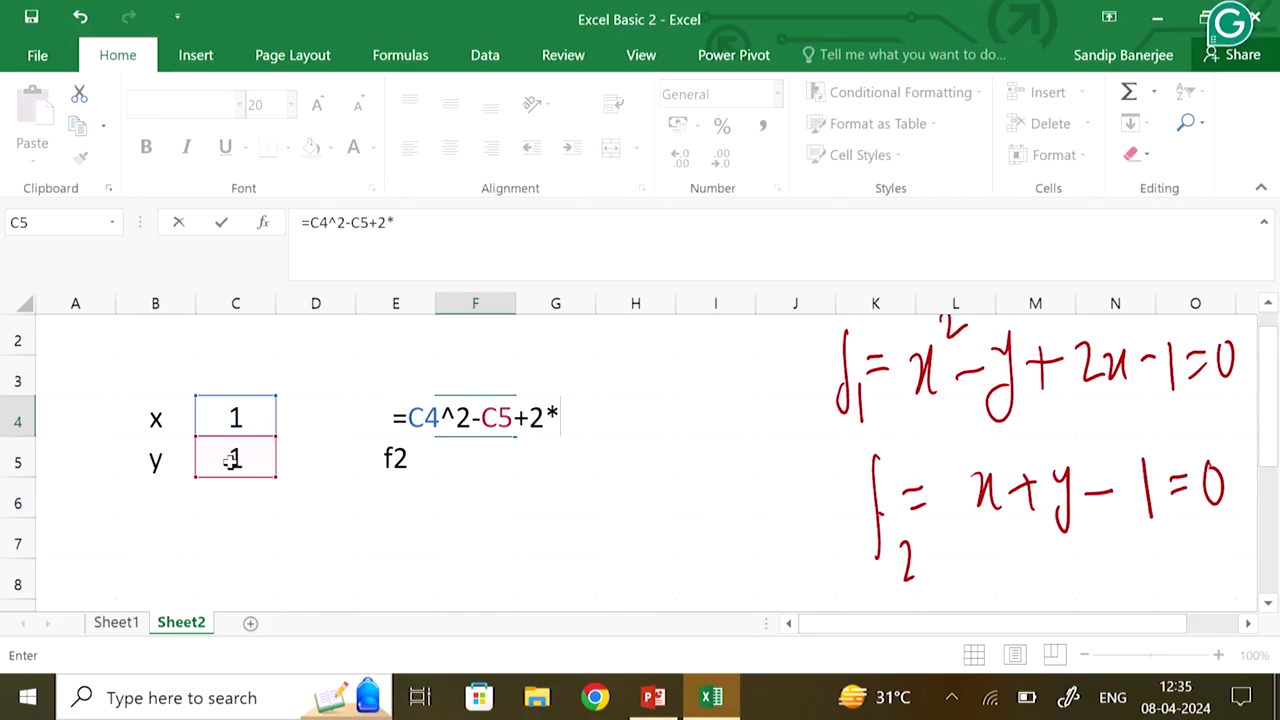
{"action": "left_click", "coordinate": [238, 415]}
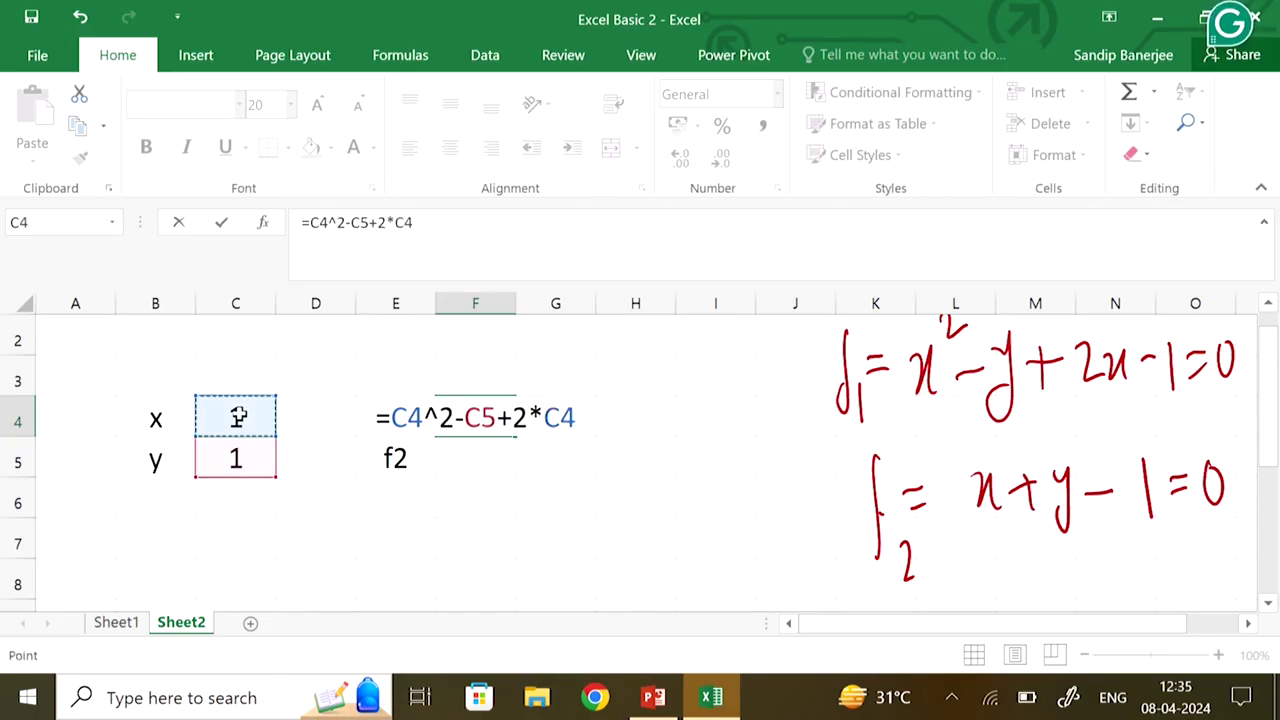
{"action": "type", "text": "-"}
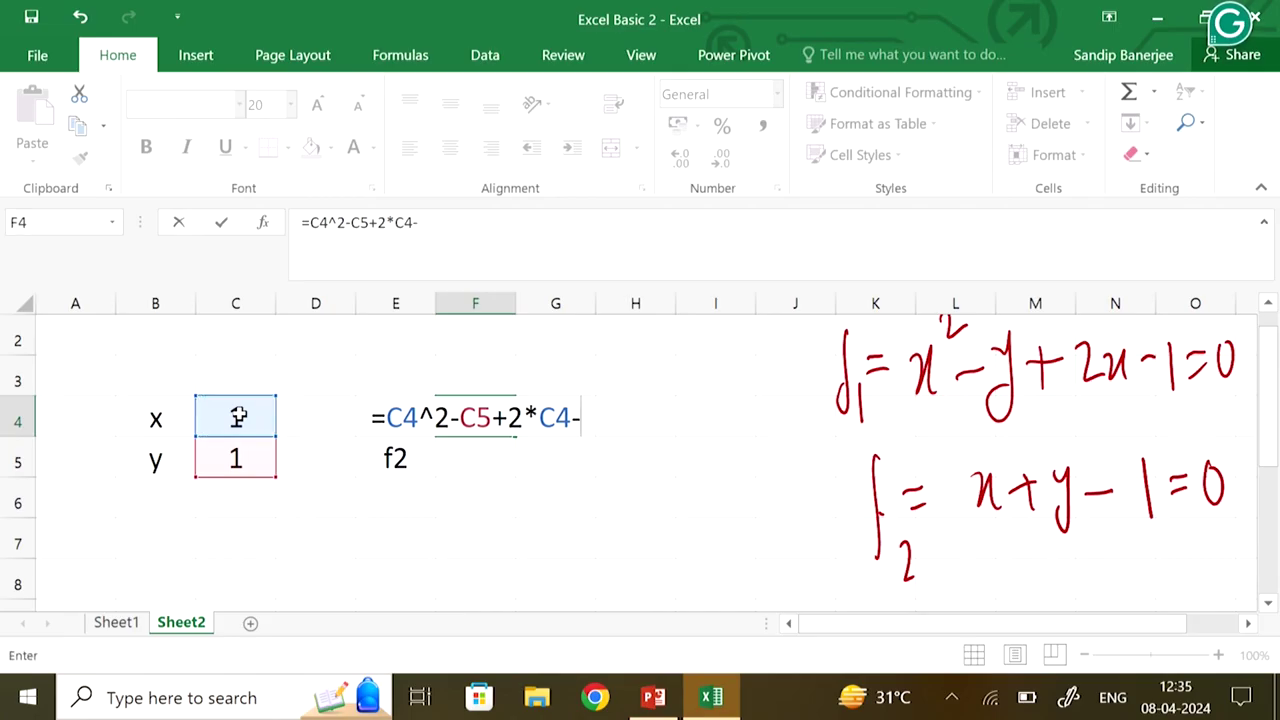
{"action": "type", "text": "1"}
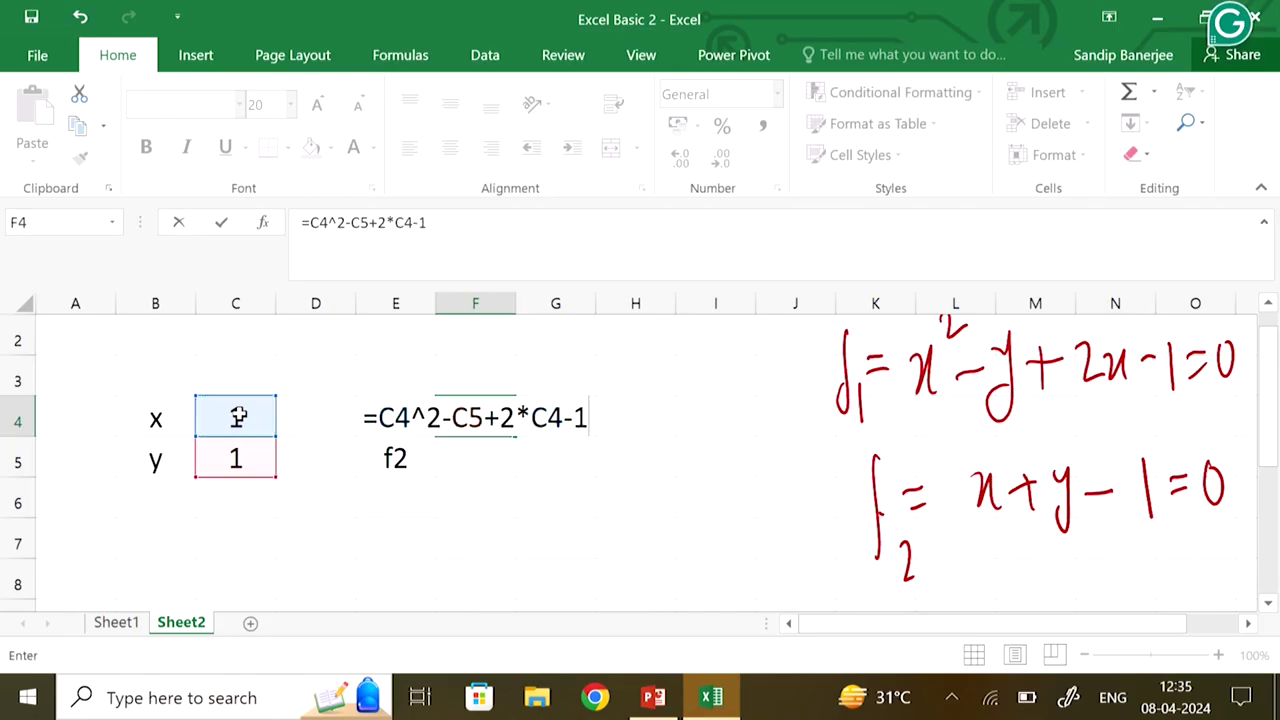
{"action": "key", "text": "Return"}
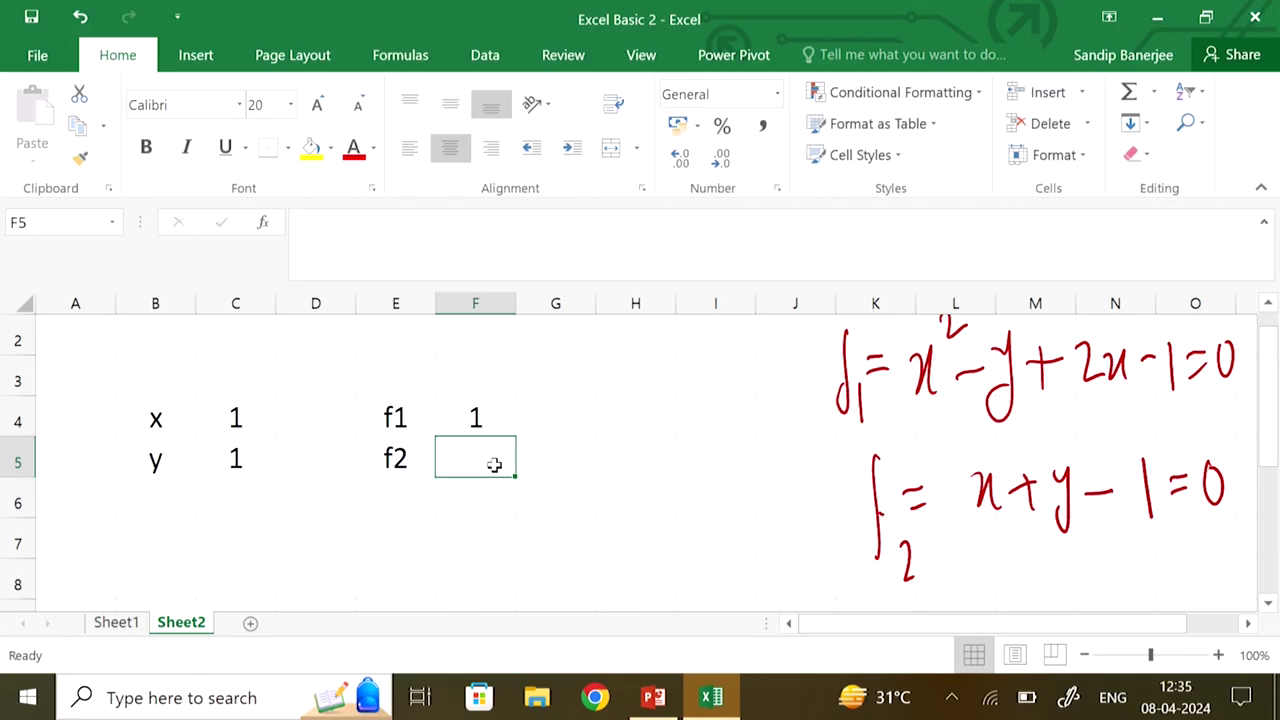
Enter the f2 formula =C4+C5-1 in F5
{"action": "type", "text": "="}
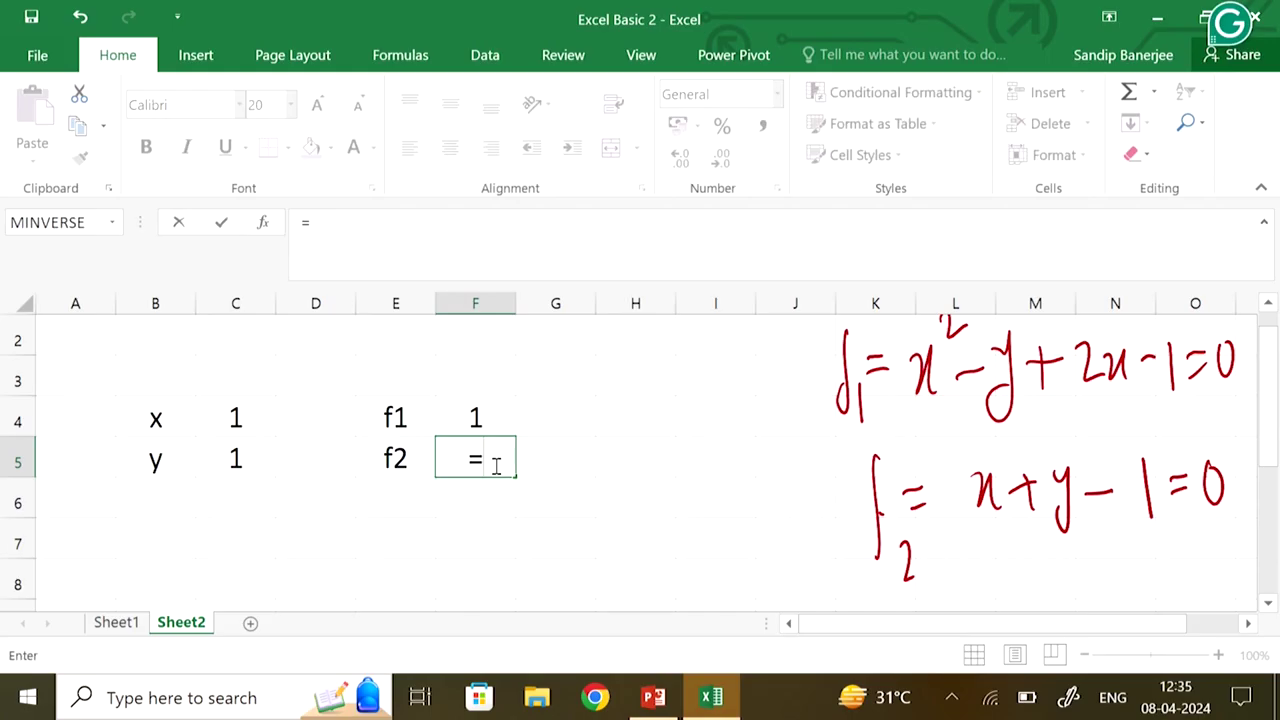
{"action": "left_click", "coordinate": [240, 419]}
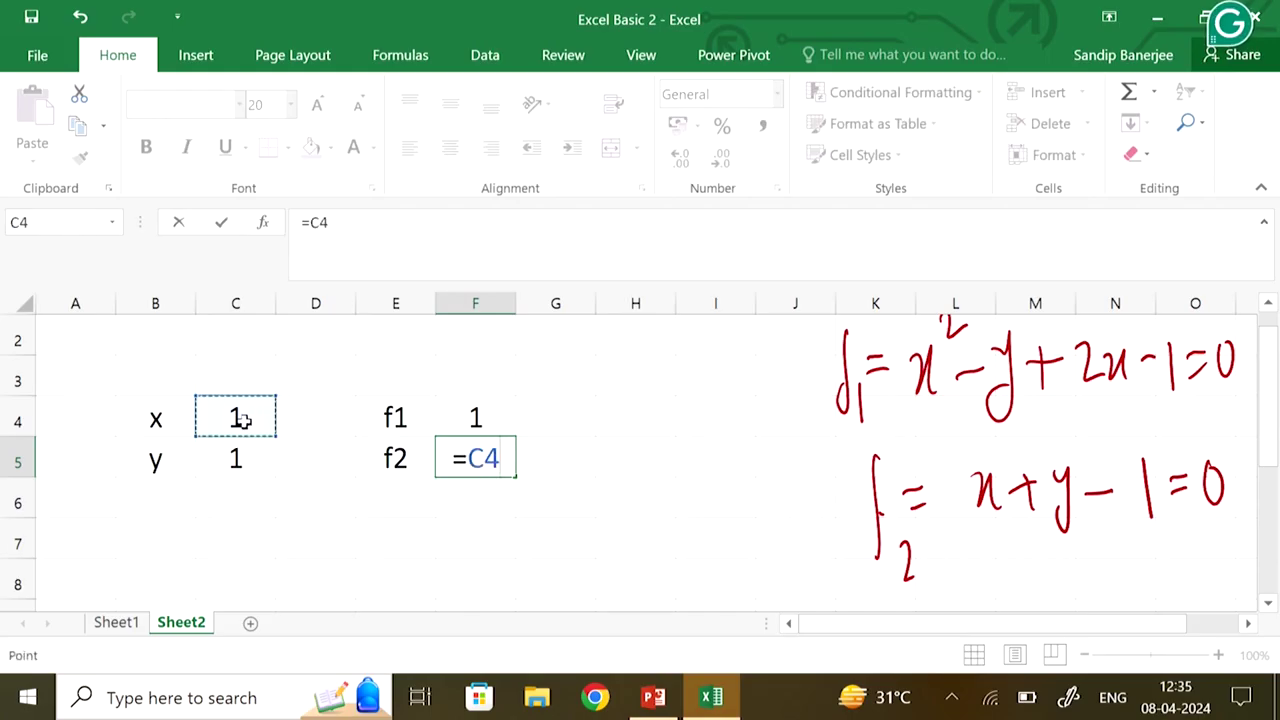
{"action": "type", "text": "+"}
{"action": "left_click", "coordinate": [232, 458]}
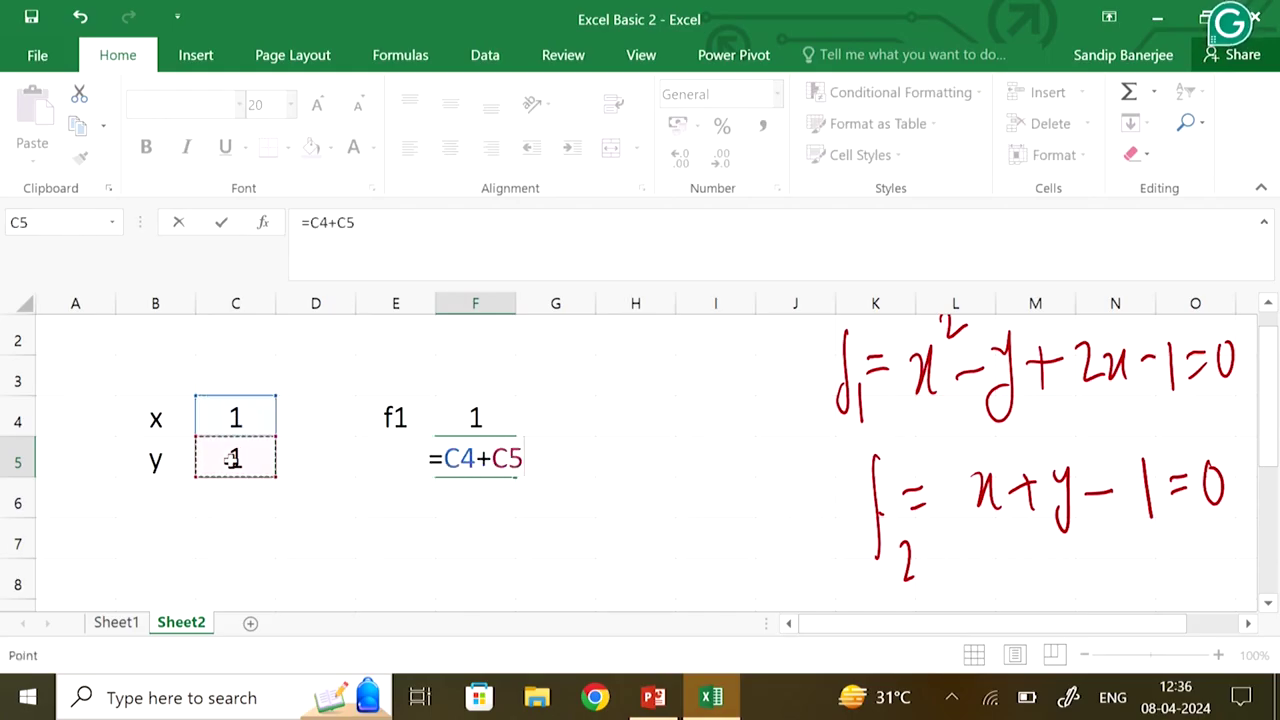
{"action": "type", "text": "-1"}
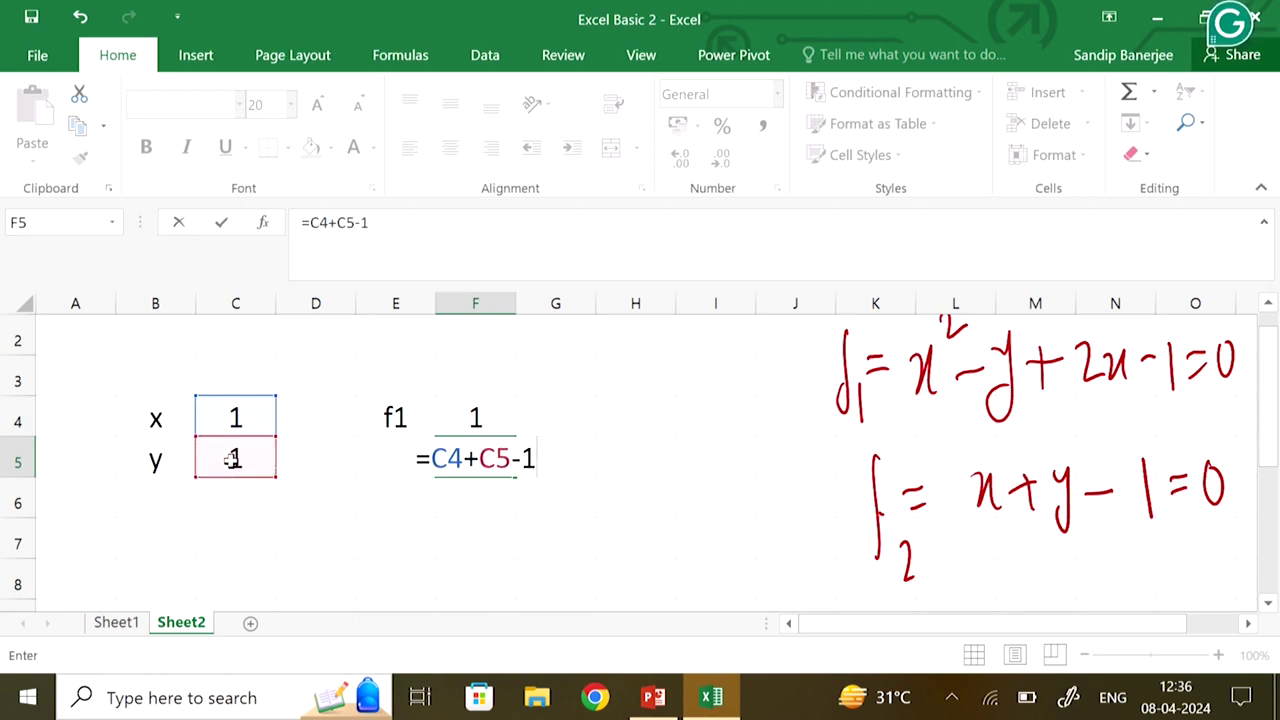
{"action": "key", "text": "Return"}
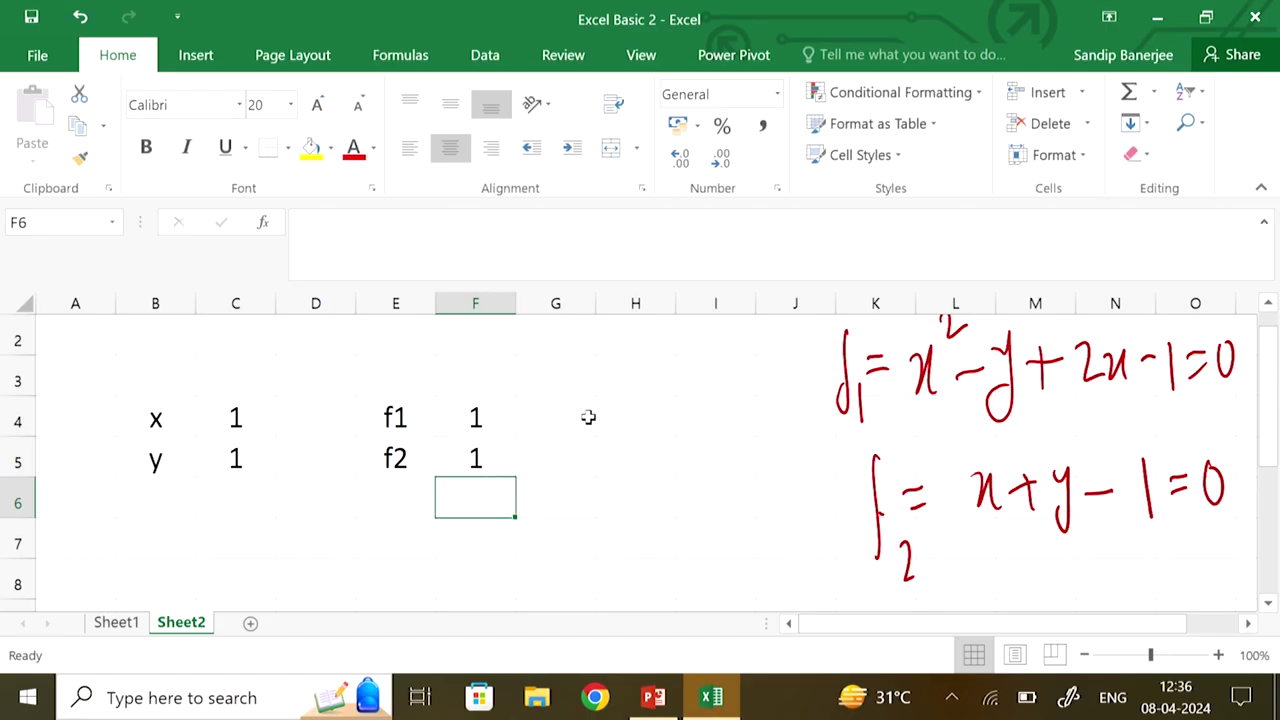
Start Solver and set the objective cell F4 to a target value of 0
{"action": "left_click", "coordinate": [486, 58]}
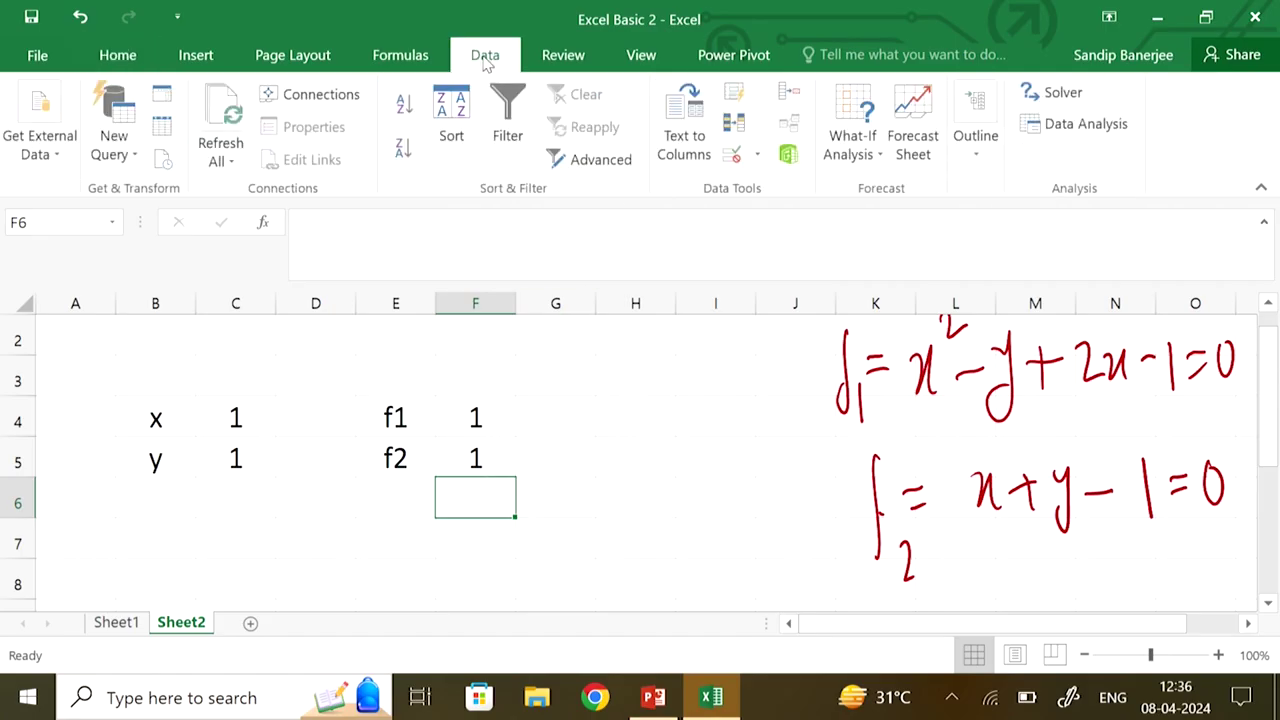
{"action": "left_click", "coordinate": [1053, 100]}
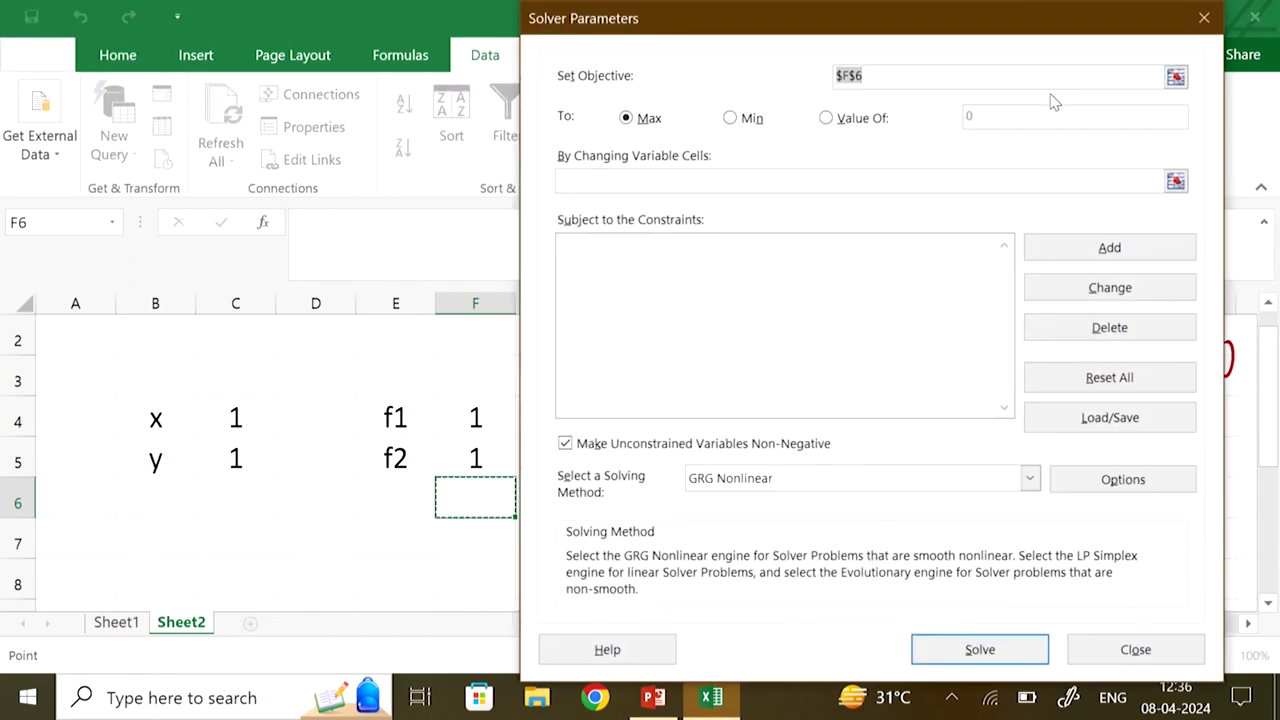
{"action": "left_click_drag", "start_coordinate": [965, 20], "coordinate": [1003, 206]}
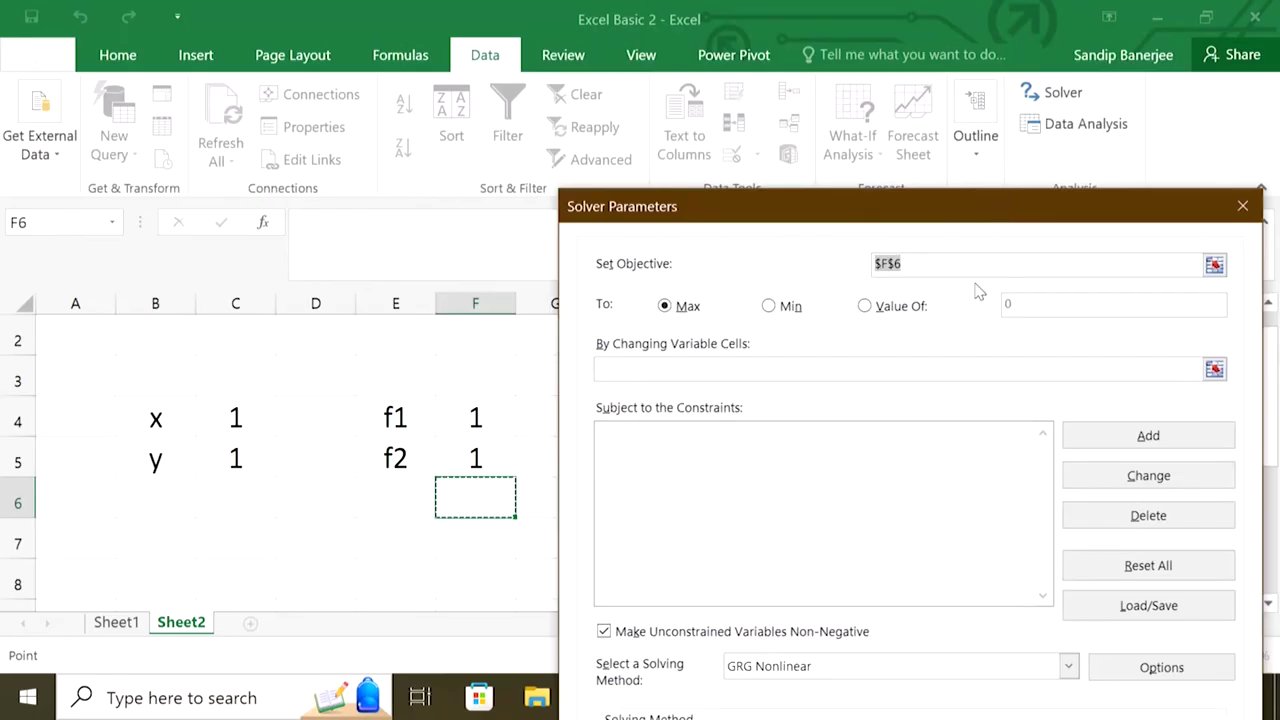
{"action": "key", "text": "BackSpace"}
{"action": "left_click", "coordinate": [468, 423]}
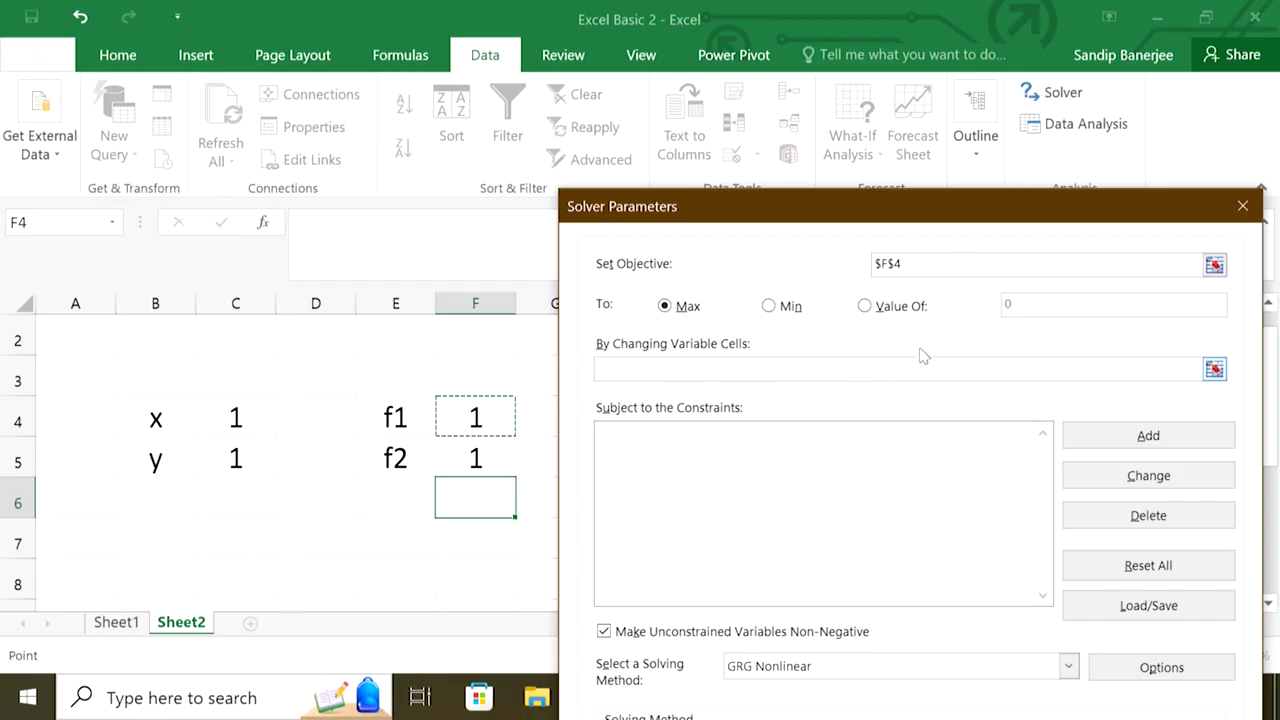
{"action": "left_click", "coordinate": [866, 308]}
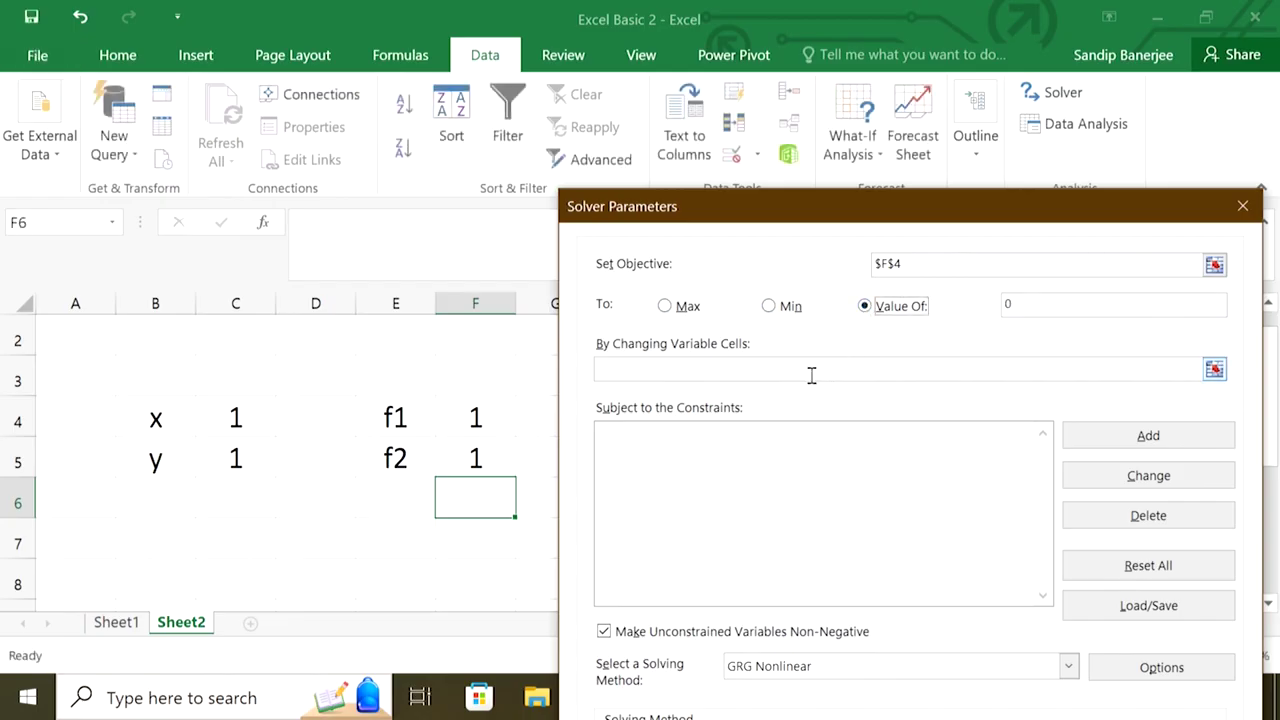
Specify C4:C5 as Solver's changing variable cells
{"action": "left_click", "coordinate": [812, 375]}
{"action": "left_click", "coordinate": [250, 414]}
{"action": "left_click_drag", "start_coordinate": [250, 414], "coordinate": [254, 456]}
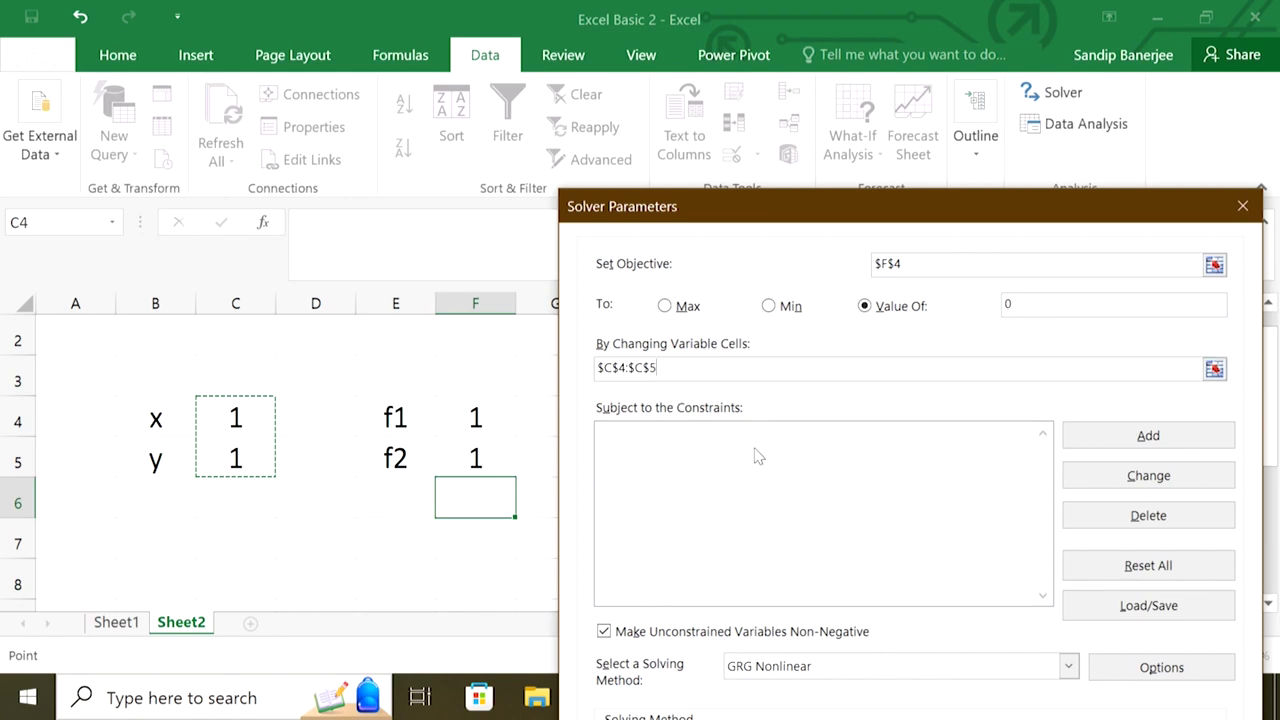
Add the Solver constraint that cell F5 equals 0
{"action": "left_click", "coordinate": [1120, 440]}
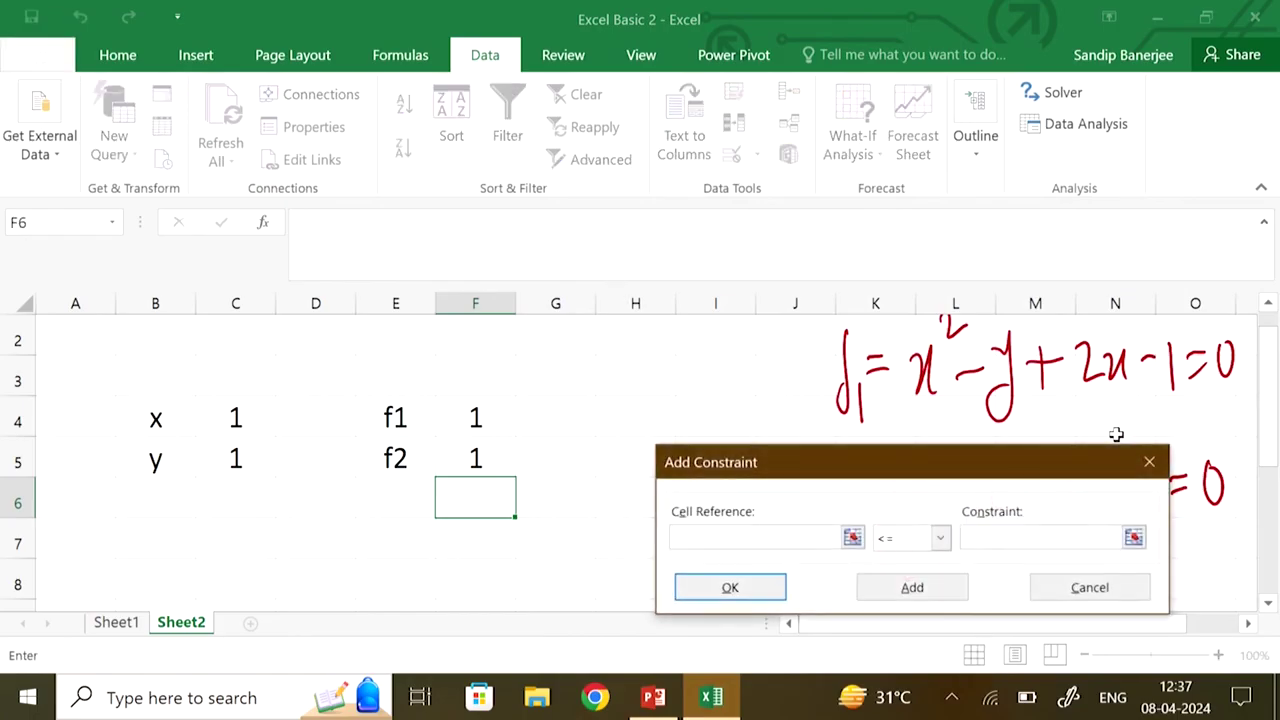
{"action": "left_click_drag", "start_coordinate": [1003, 470], "coordinate": [997, 305]}
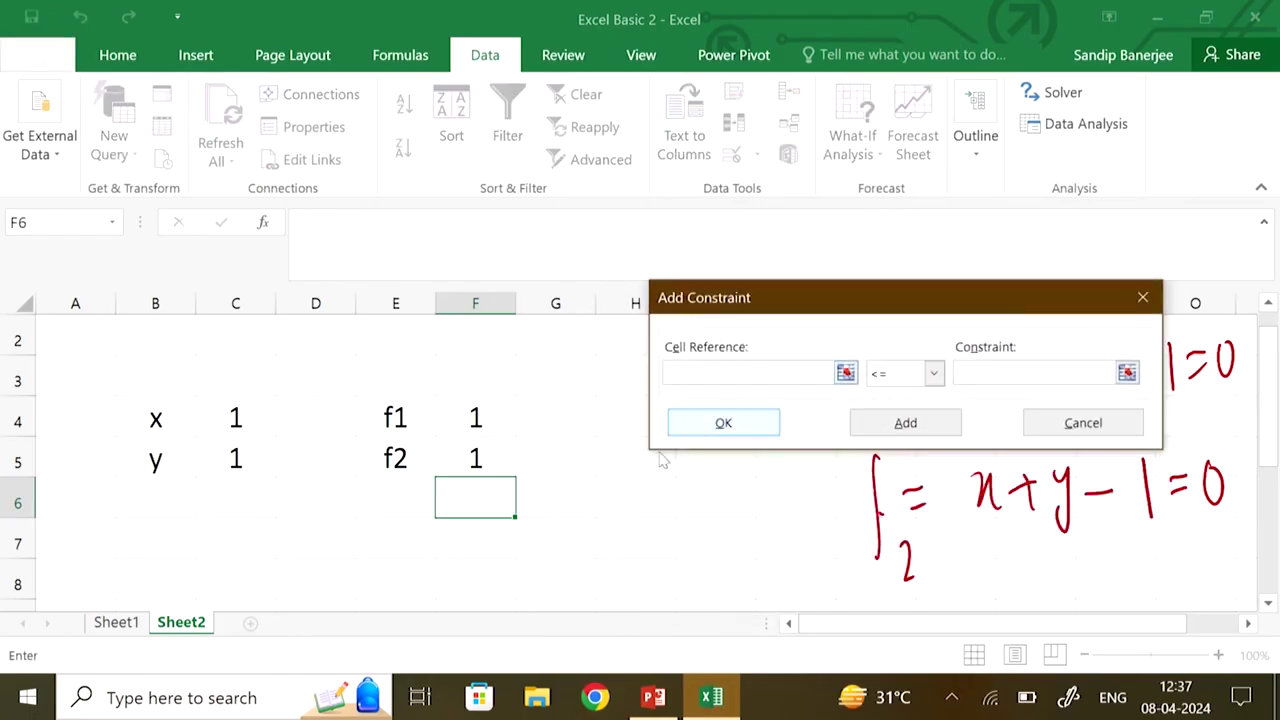
{"action": "left_click", "coordinate": [486, 458]}
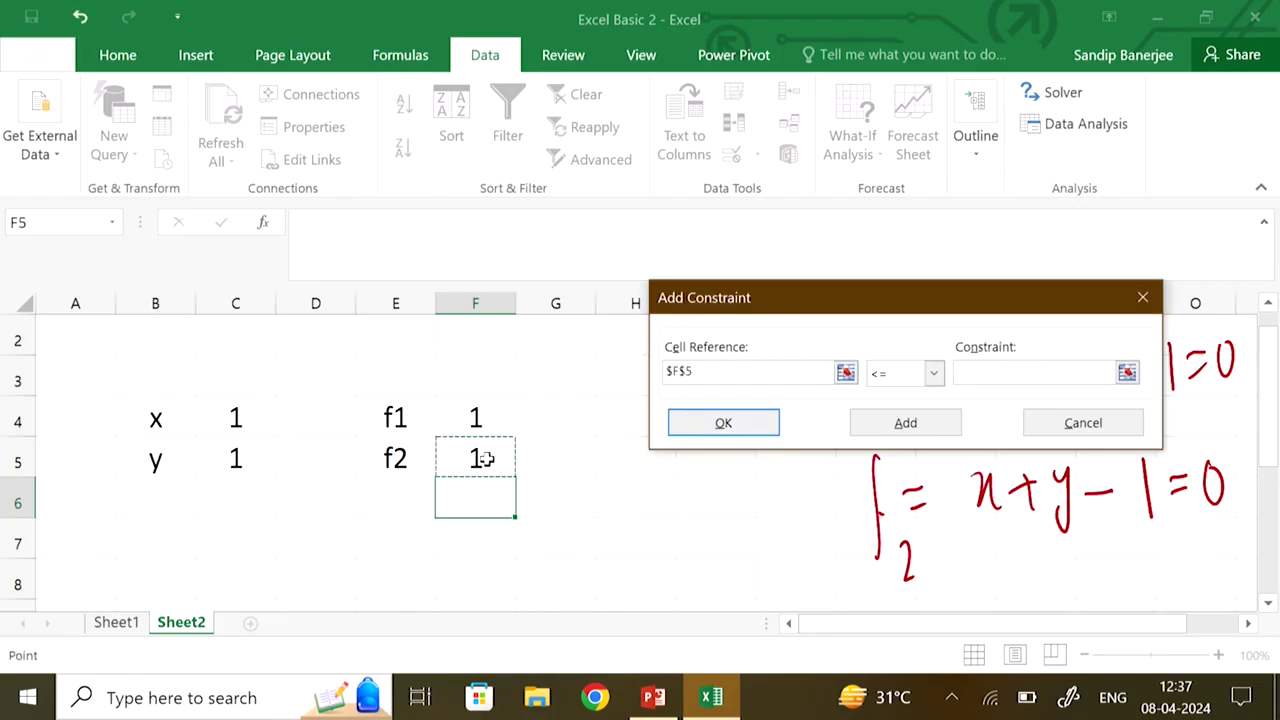
{"action": "left_click", "coordinate": [886, 378]}
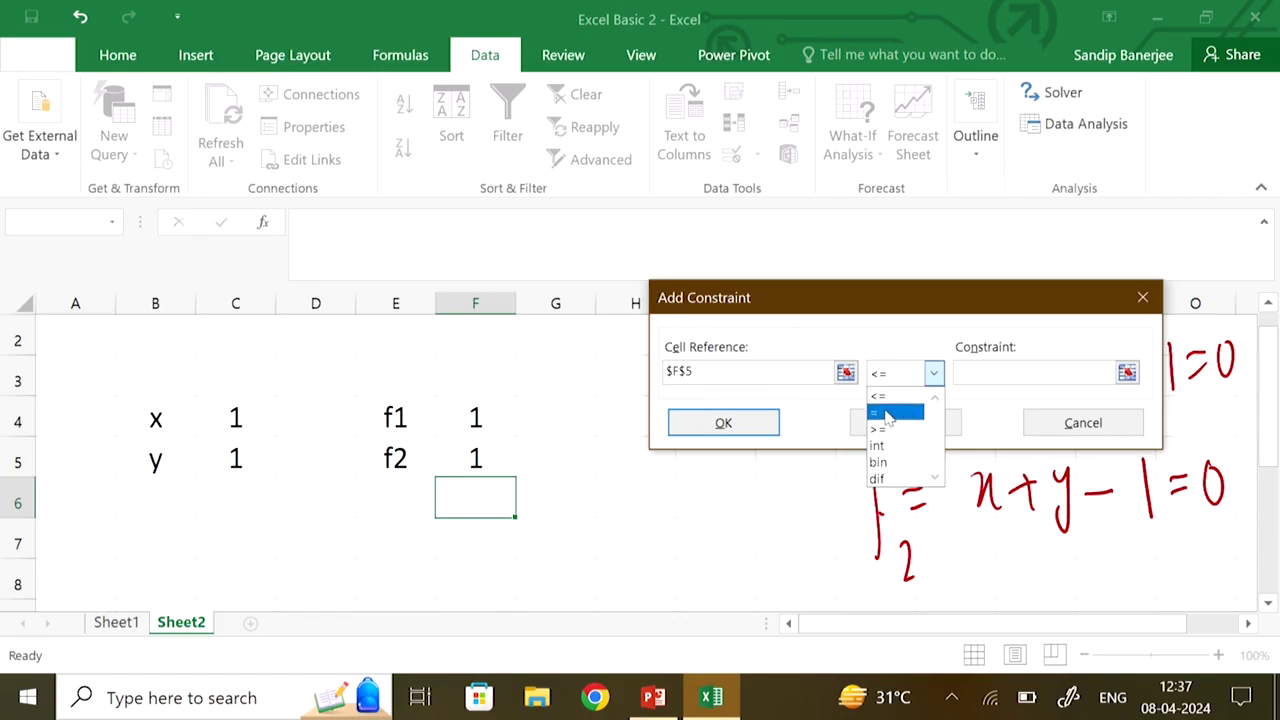
{"action": "left_click", "coordinate": [889, 413]}
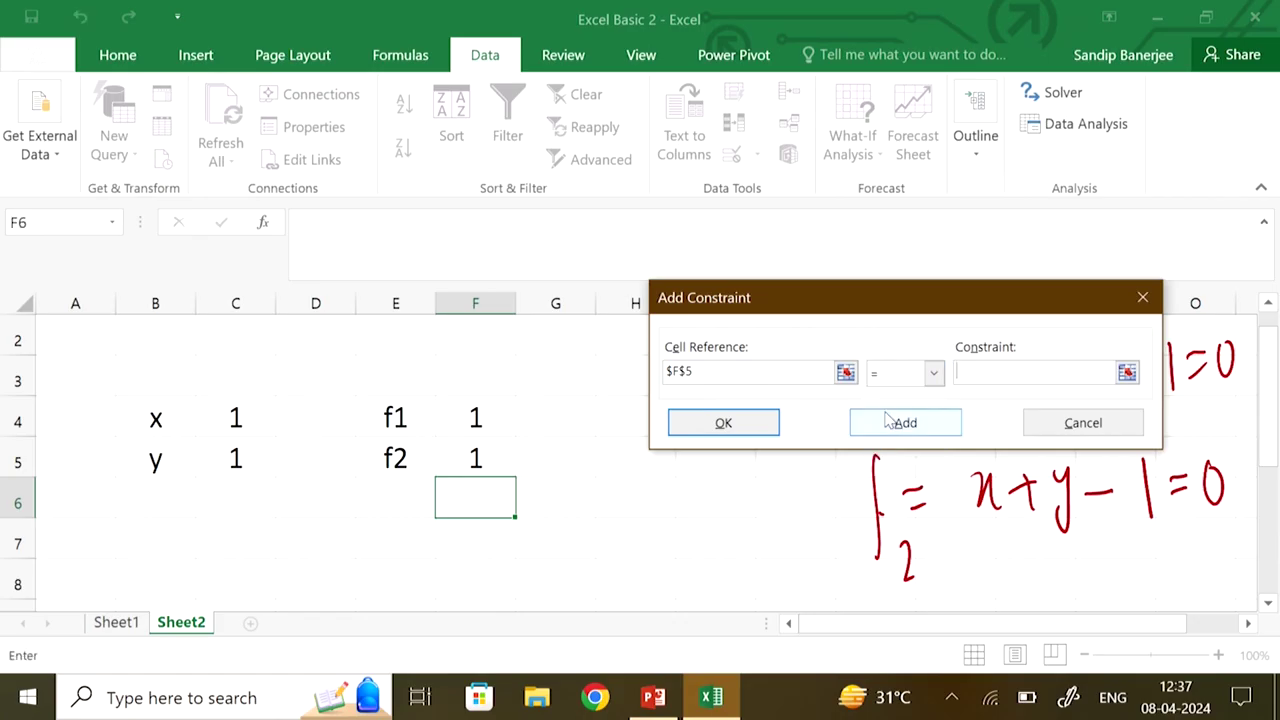
{"action": "type", "text": "0"}
{"action": "left_click", "coordinate": [731, 430]}
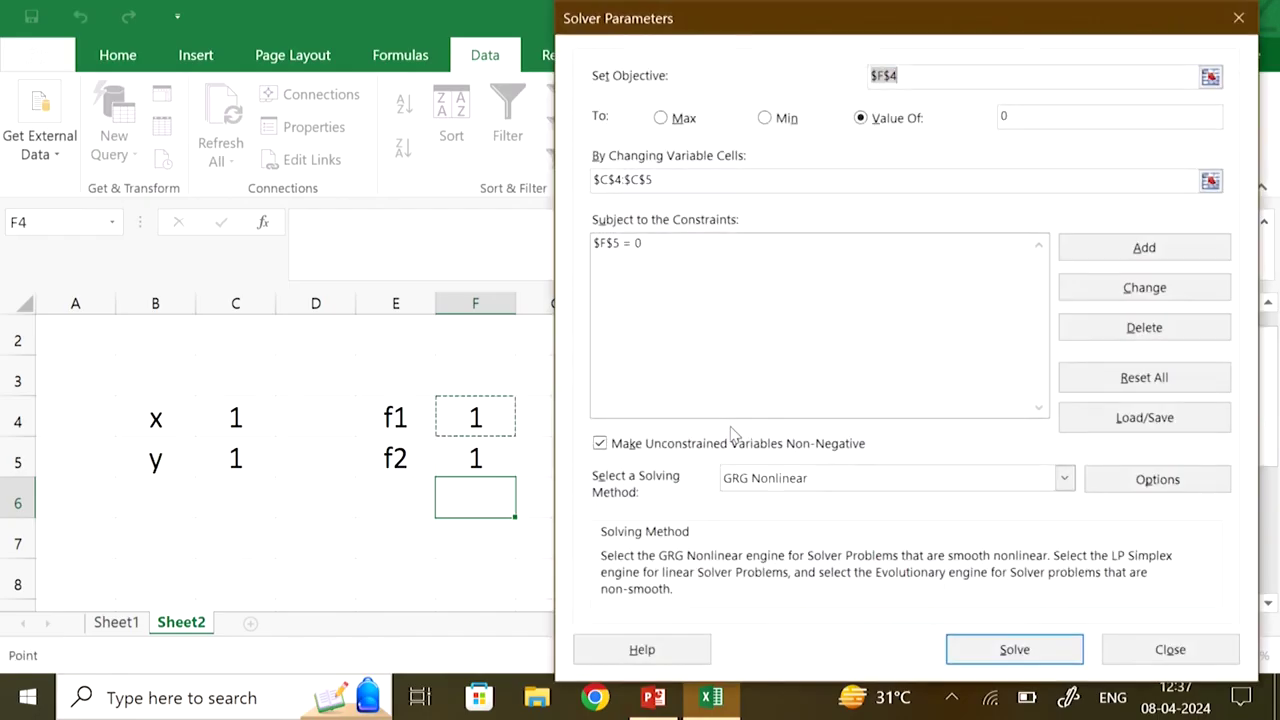
Turn off the non-negative restriction on unconstrained variables, then solve with GRG Nonlinear and keep the Solver solution
{"action": "left_click_drag", "start_coordinate": [943, 18], "coordinate": [980, 65]}
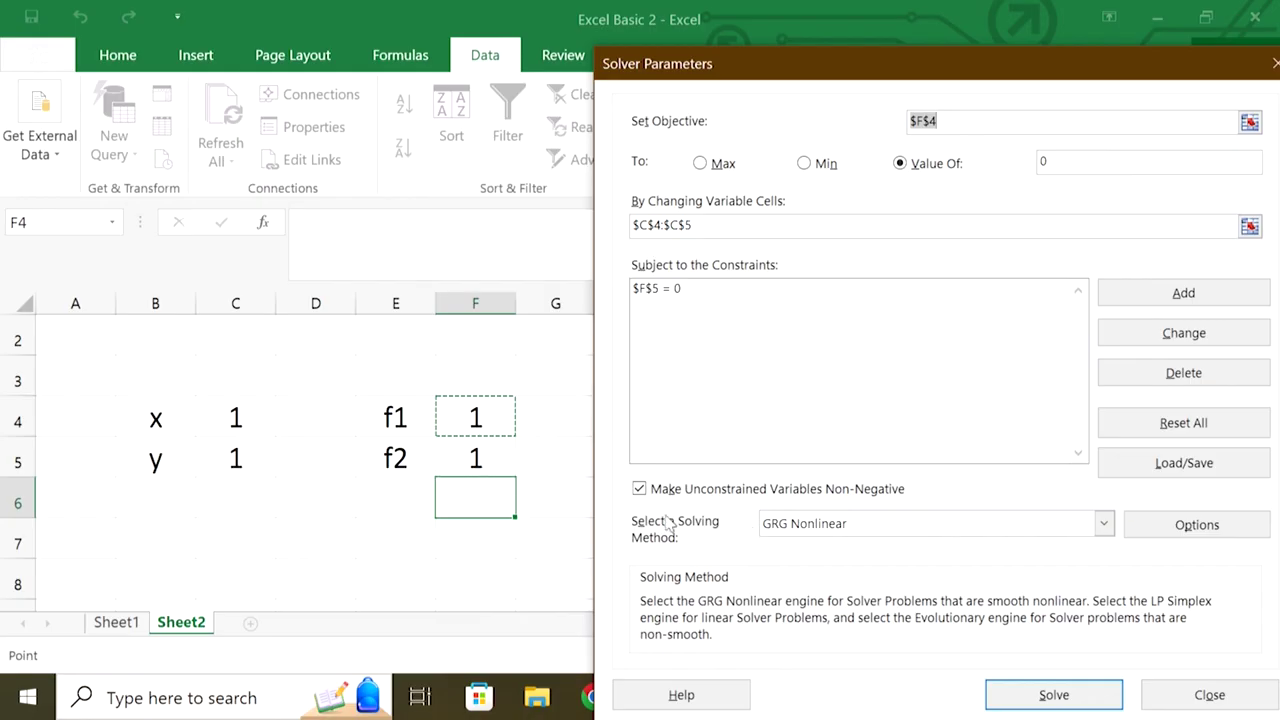
{"action": "left_click", "coordinate": [639, 489]}
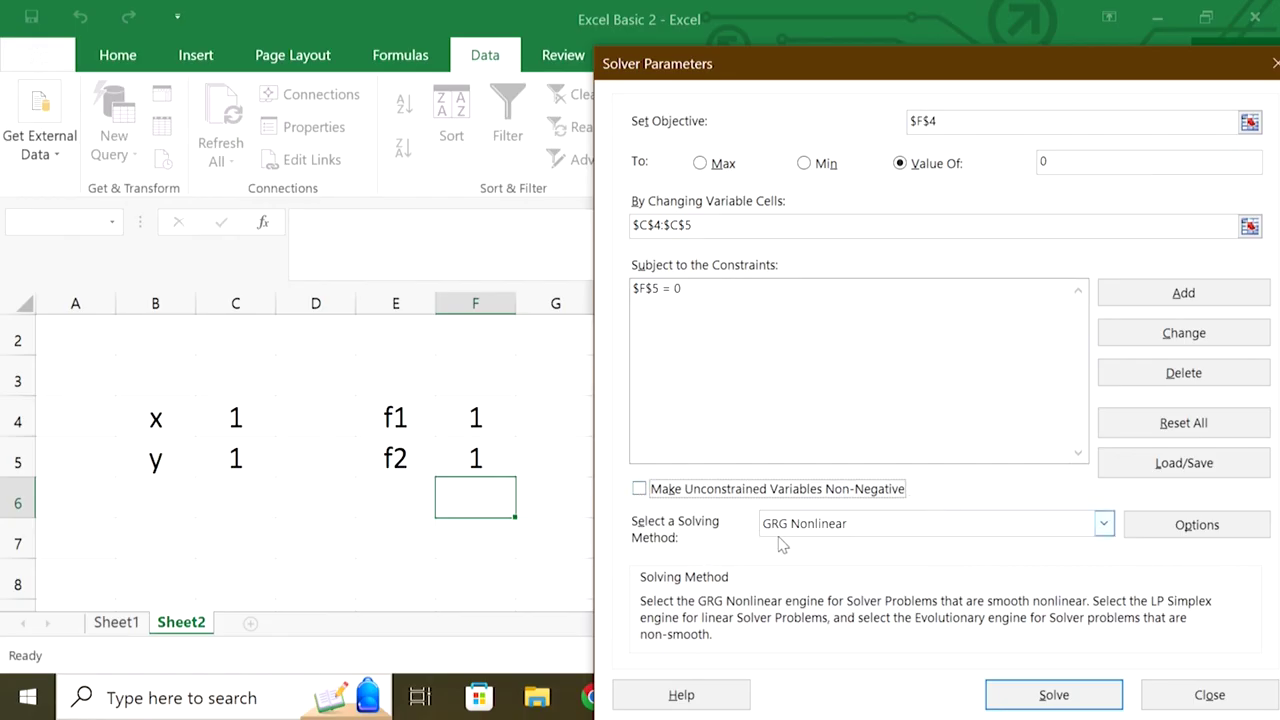
{"action": "left_click", "coordinate": [1030, 697]}
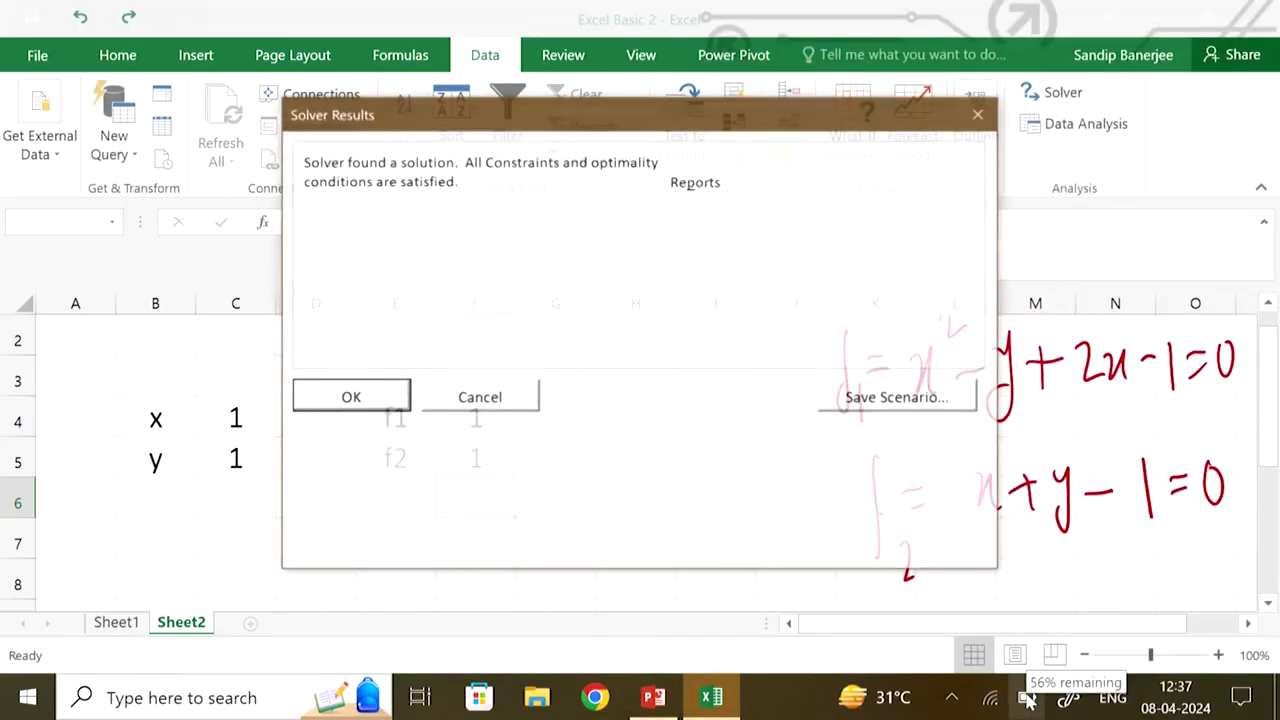
{"action": "left_click", "coordinate": [390, 397]}
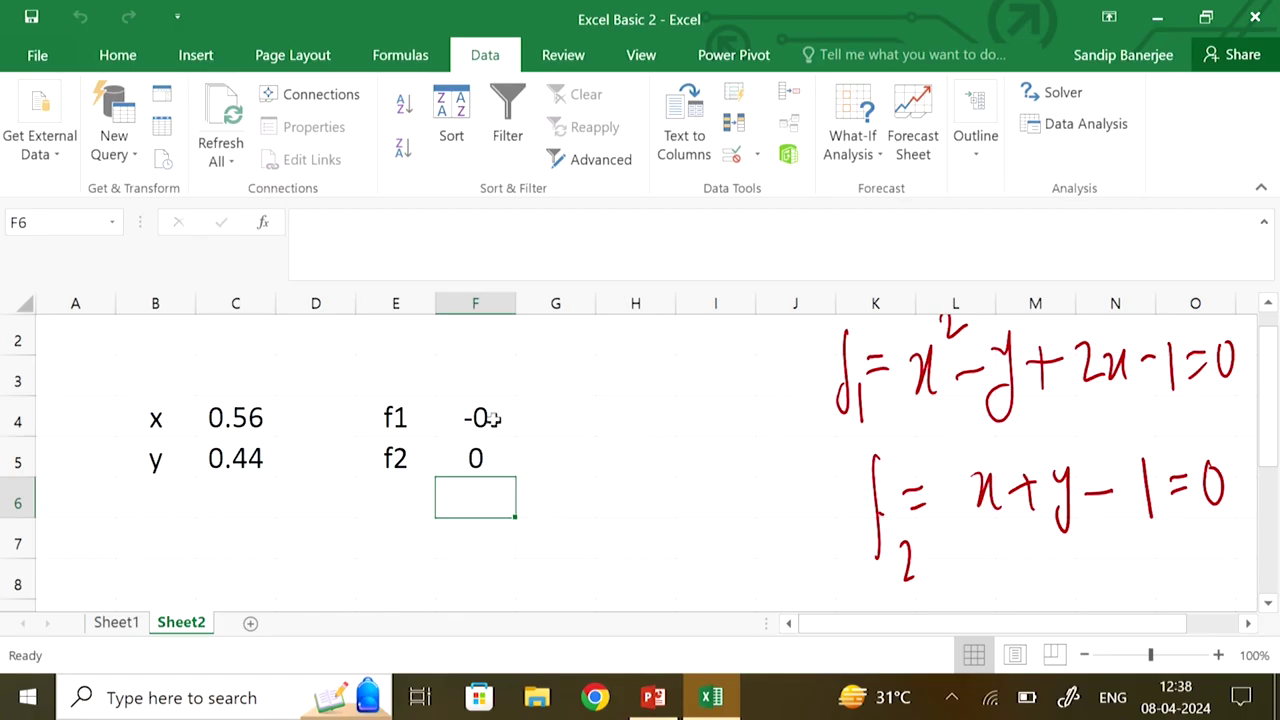
Widen column F so that the f1 result is shown with its full digits
{"action": "left_click_drag", "start_coordinate": [516, 303], "coordinate": [640, 303]}
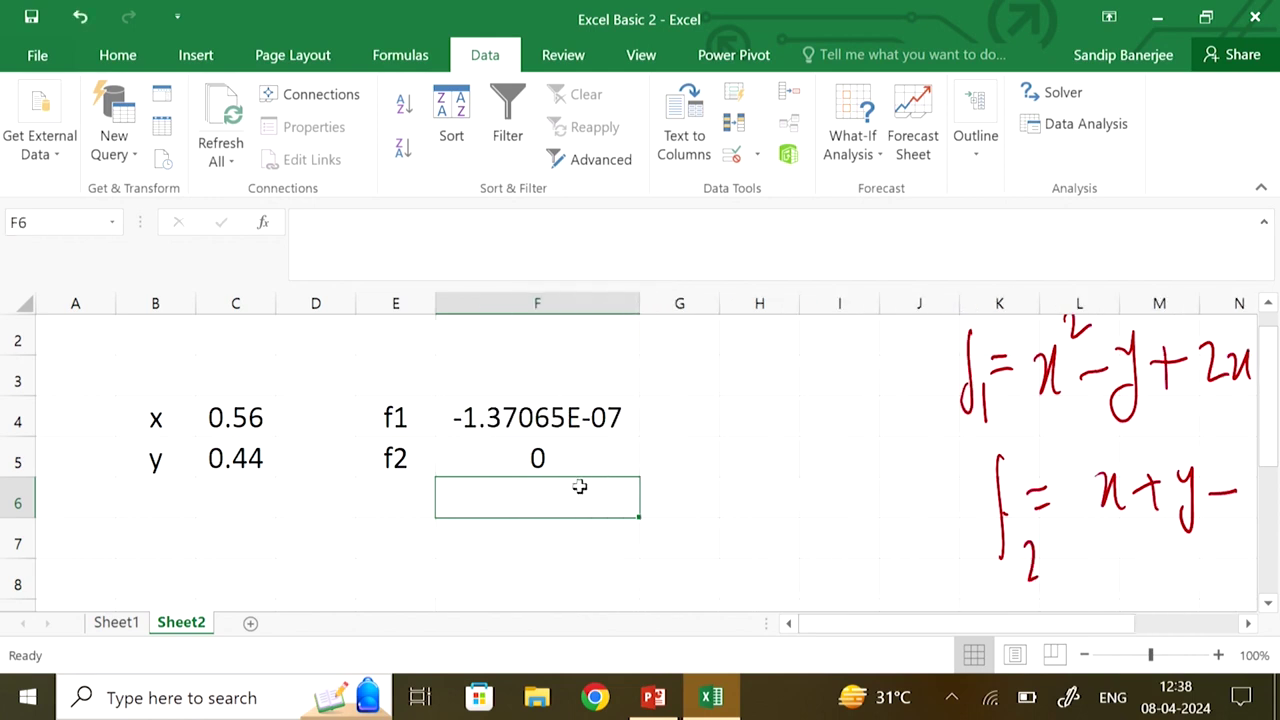
Format the f1 result in cell F4 as a Number with 5 decimal places
{"action": "left_click", "coordinate": [560, 418]}
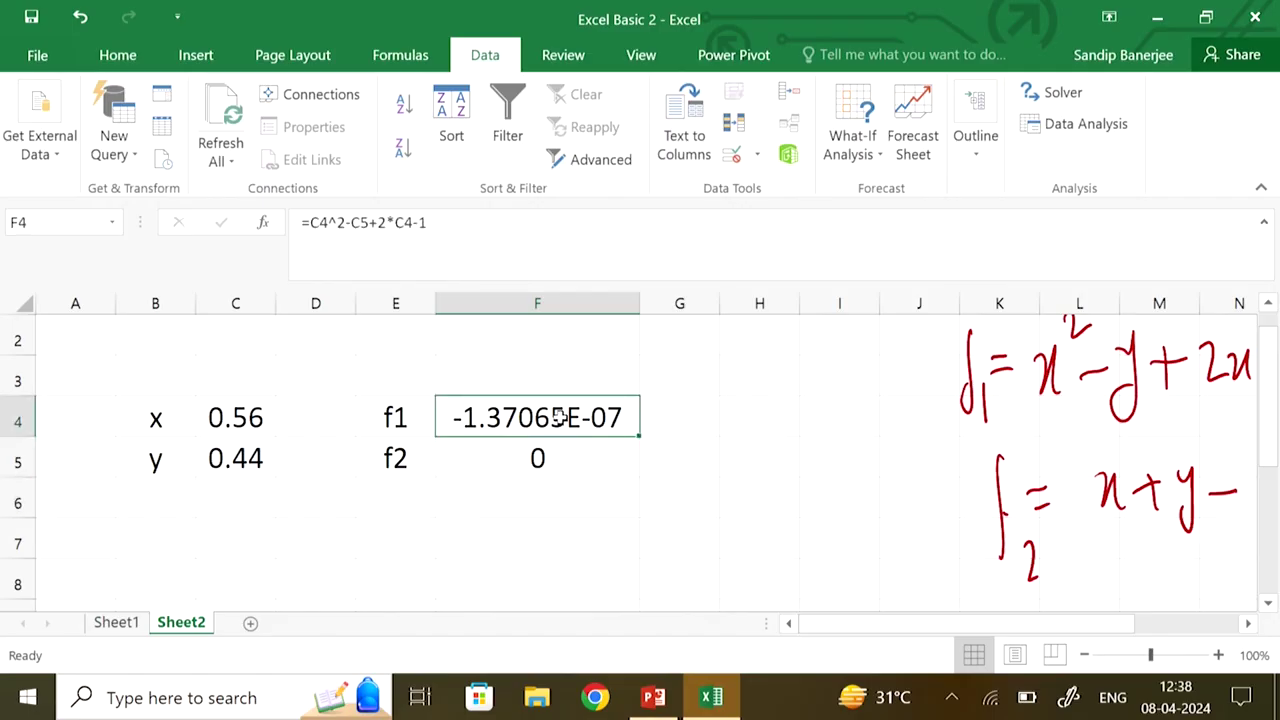
{"action": "right_click", "coordinate": [561, 420]}
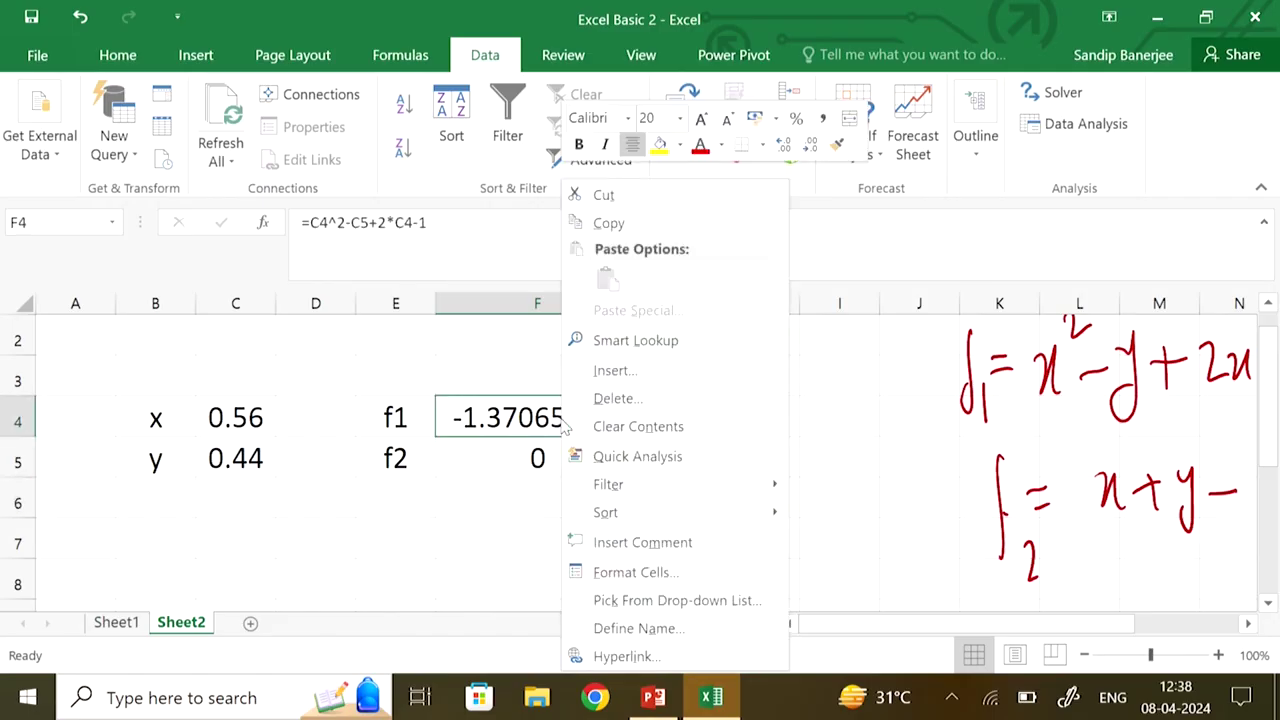
{"action": "left_click", "coordinate": [634, 575]}
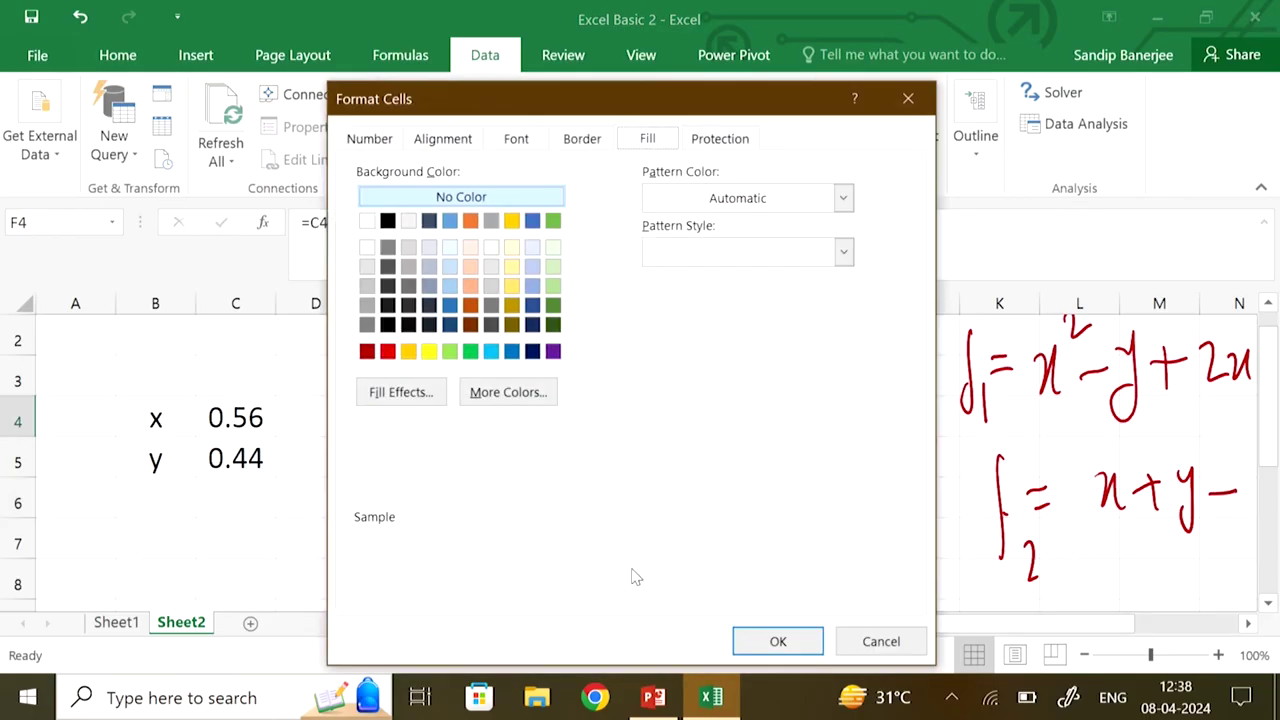
{"action": "left_click", "coordinate": [370, 142]}
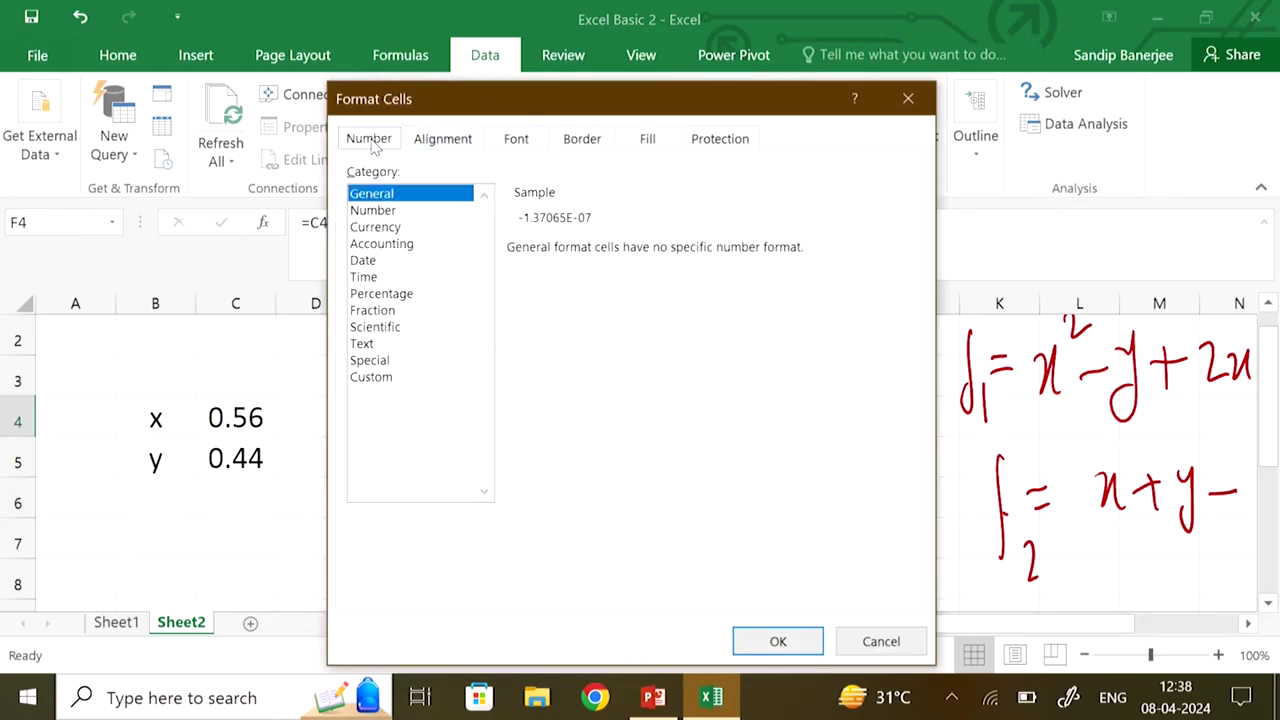
{"action": "left_click", "coordinate": [376, 212]}
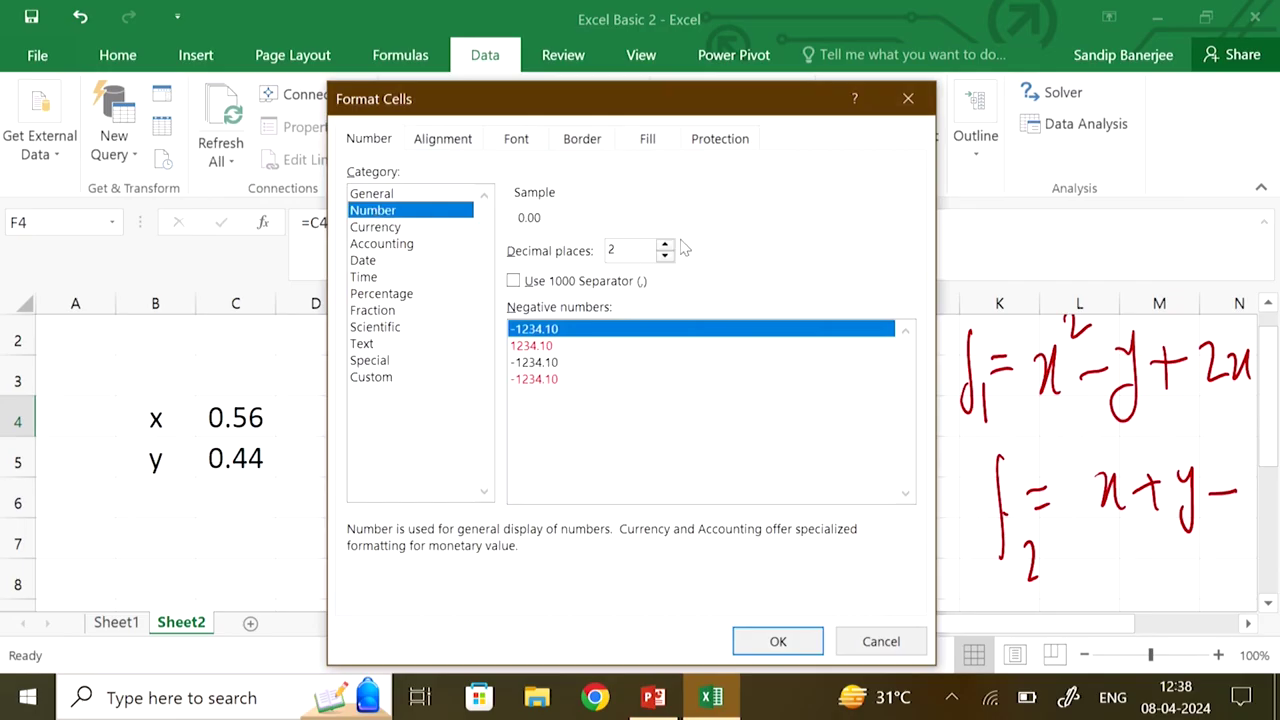
{"action": "left_click", "coordinate": [665, 246]}
{"action": "left_click", "coordinate": [665, 246]}
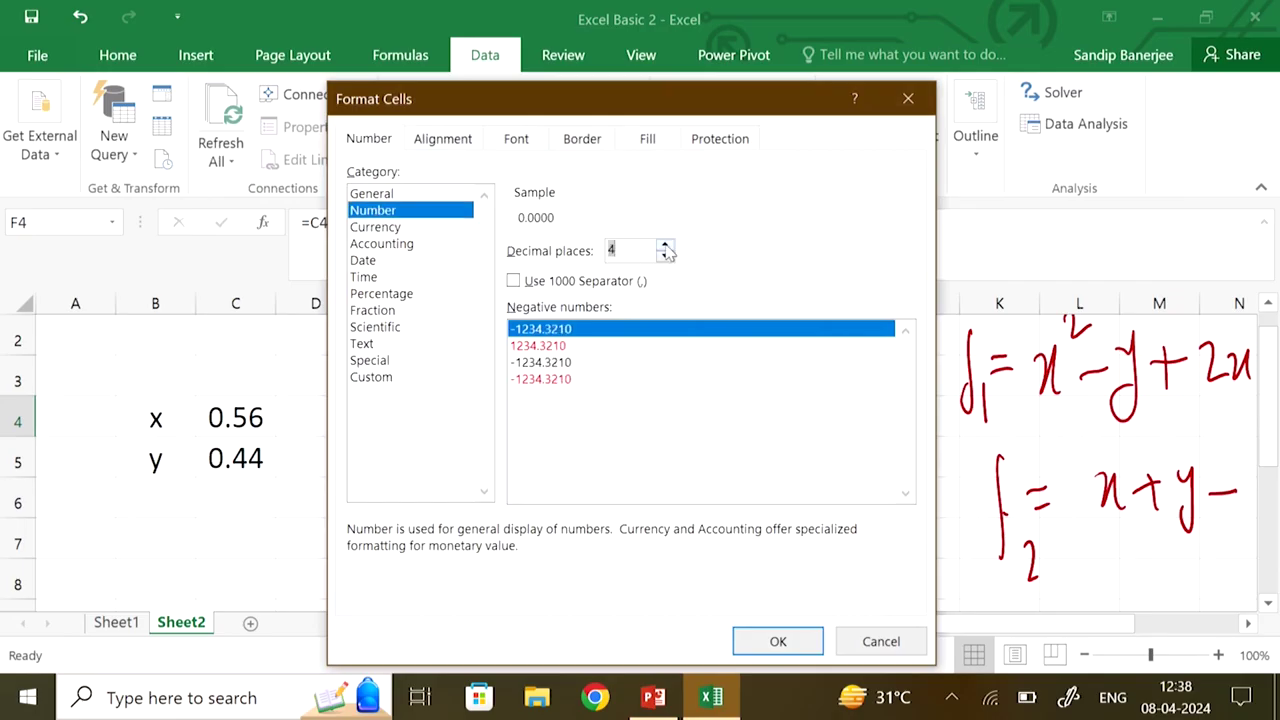
{"action": "left_click", "coordinate": [665, 246]}
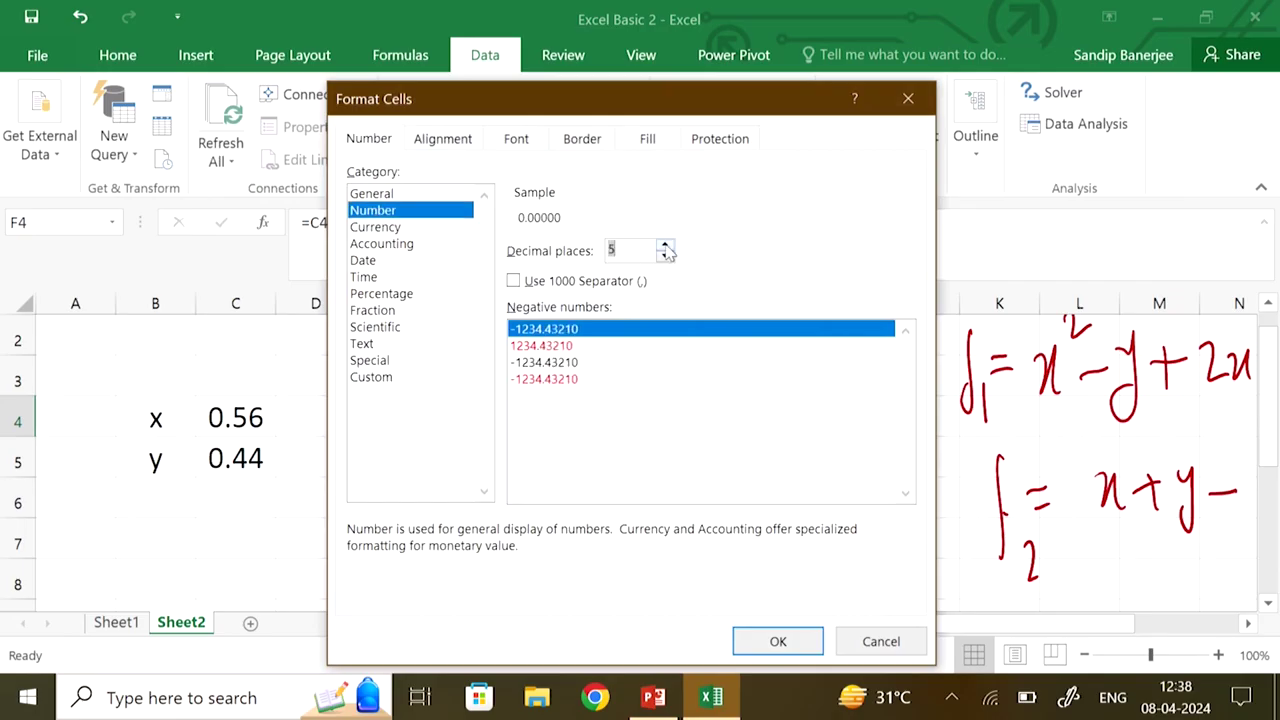
{"action": "left_click", "coordinate": [775, 641]}
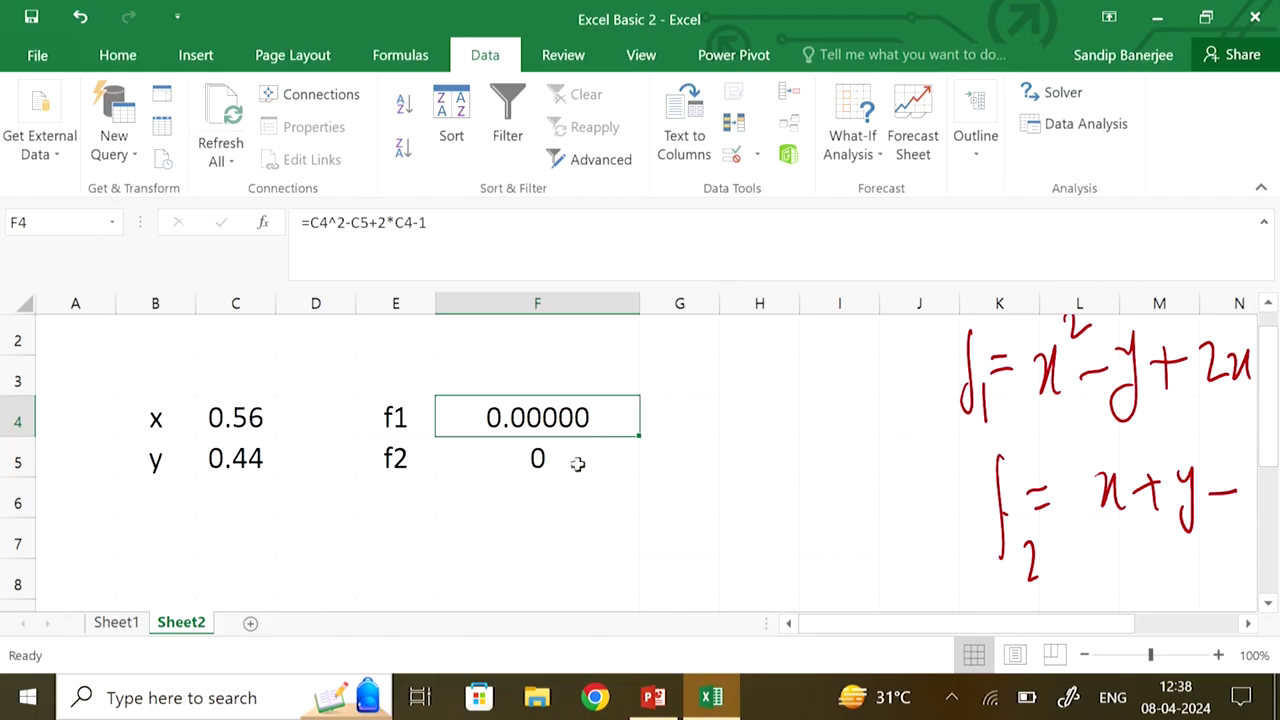
Copy the number format of cell F4 onto the f2 result in F5 with Format Painter
{"action": "left_click", "coordinate": [117, 57]}
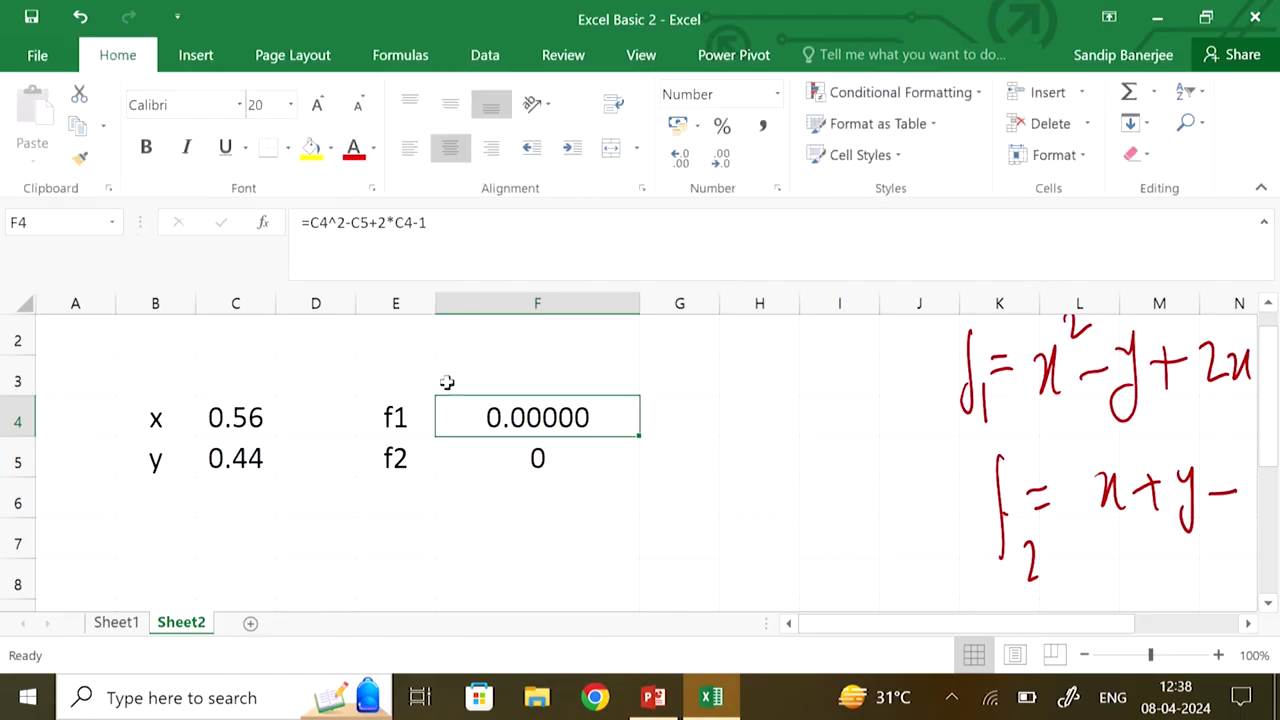
{"action": "left_click", "coordinate": [632, 511]}
{"action": "left_click", "coordinate": [583, 413]}
{"action": "left_click", "coordinate": [80, 160]}
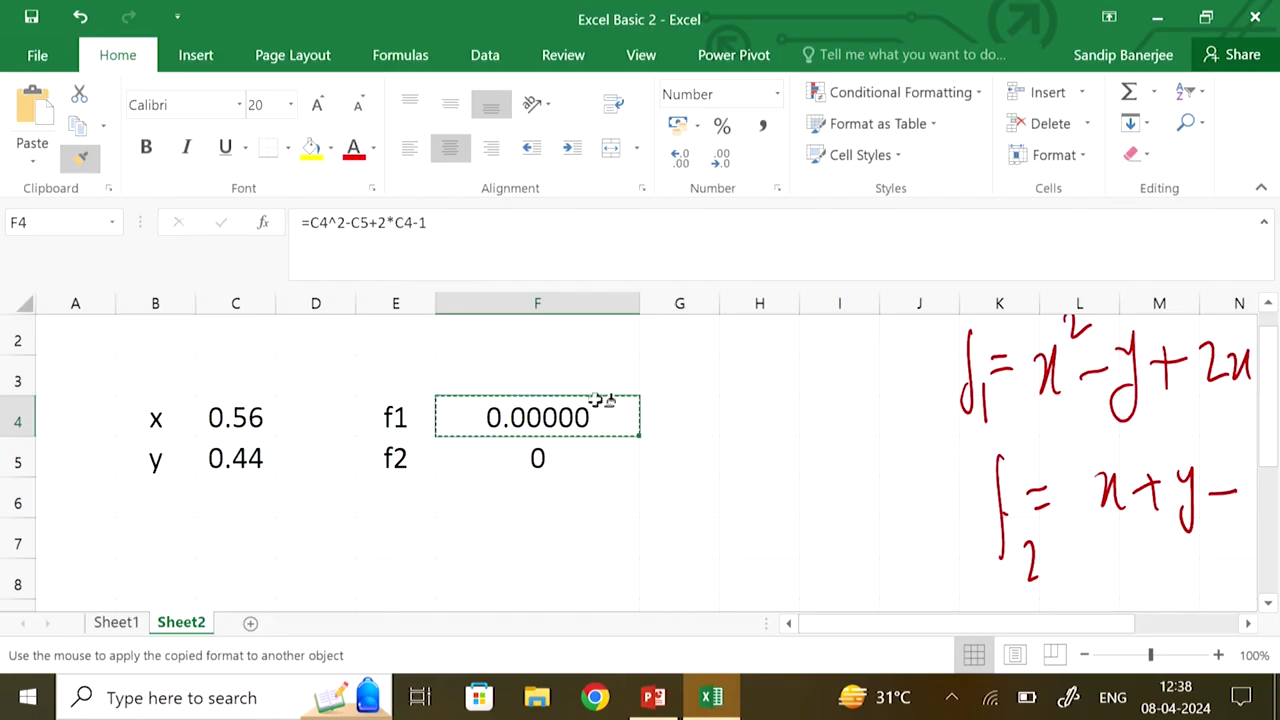
{"action": "left_click", "coordinate": [540, 458]}
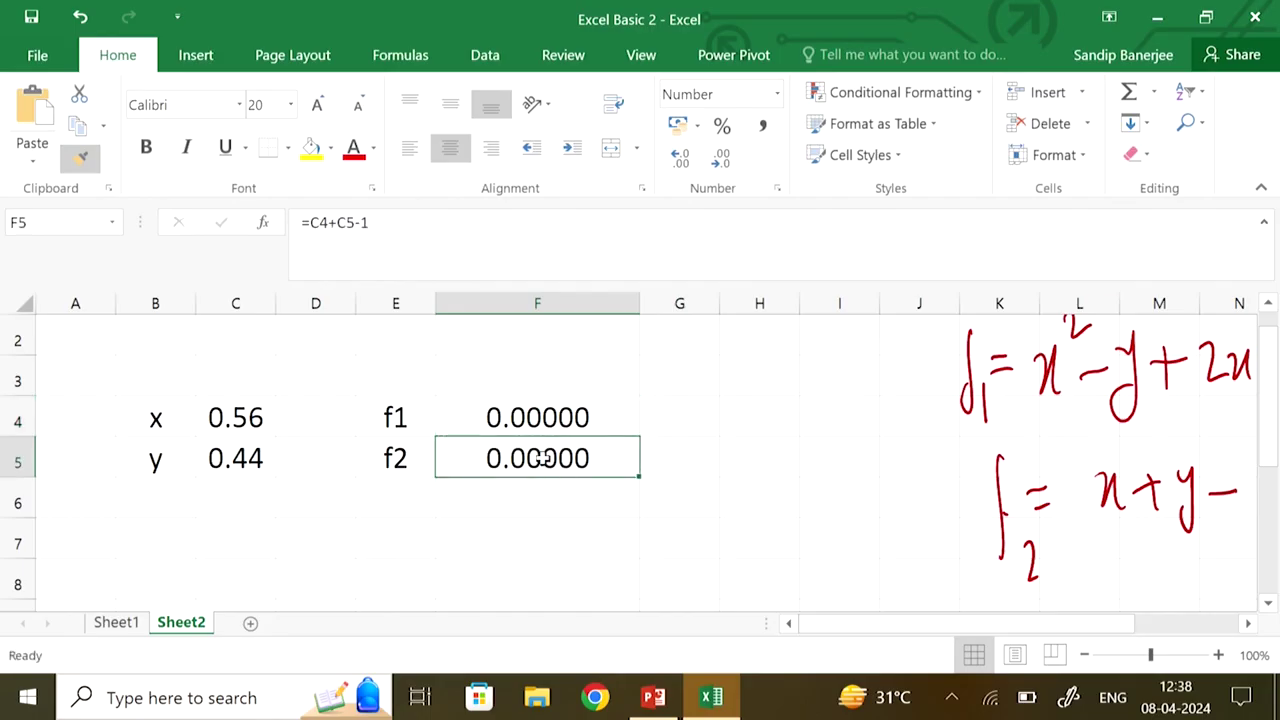
{"action": "left_click", "coordinate": [751, 512]}
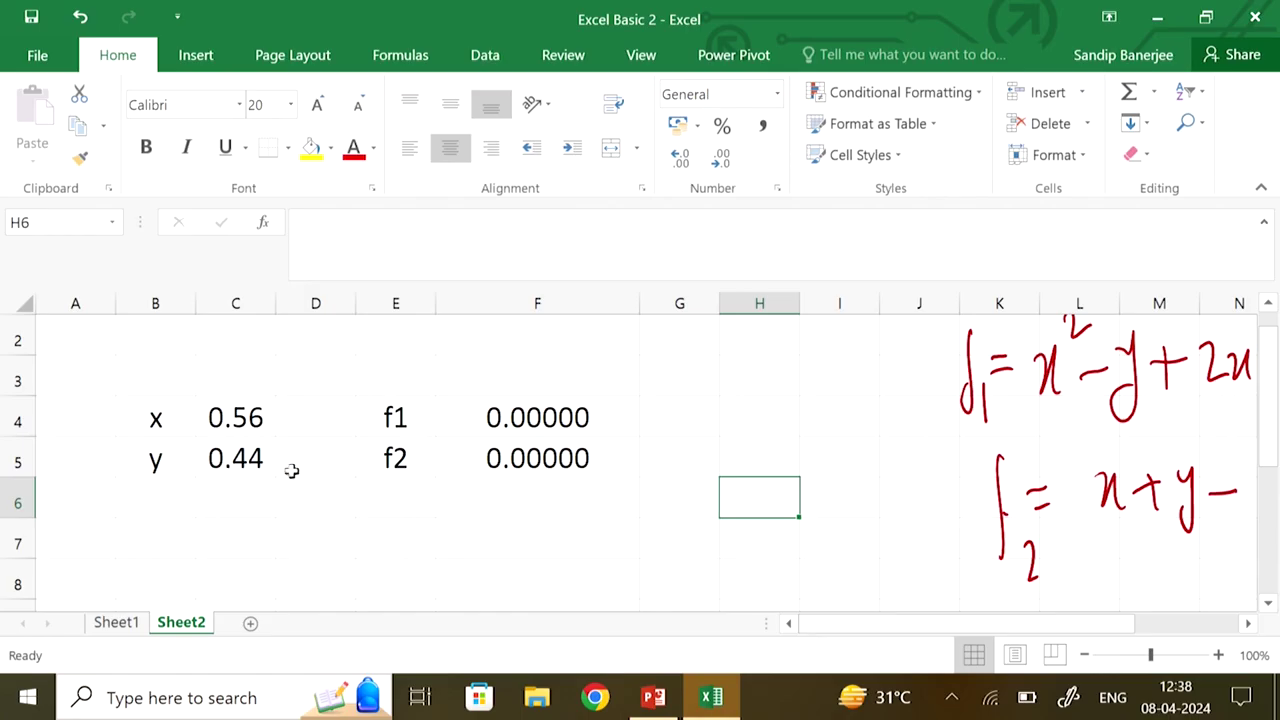
{"action": "scroll", "coordinate": [877, 460], "scroll_direction": "down", "scroll_amount": 1}
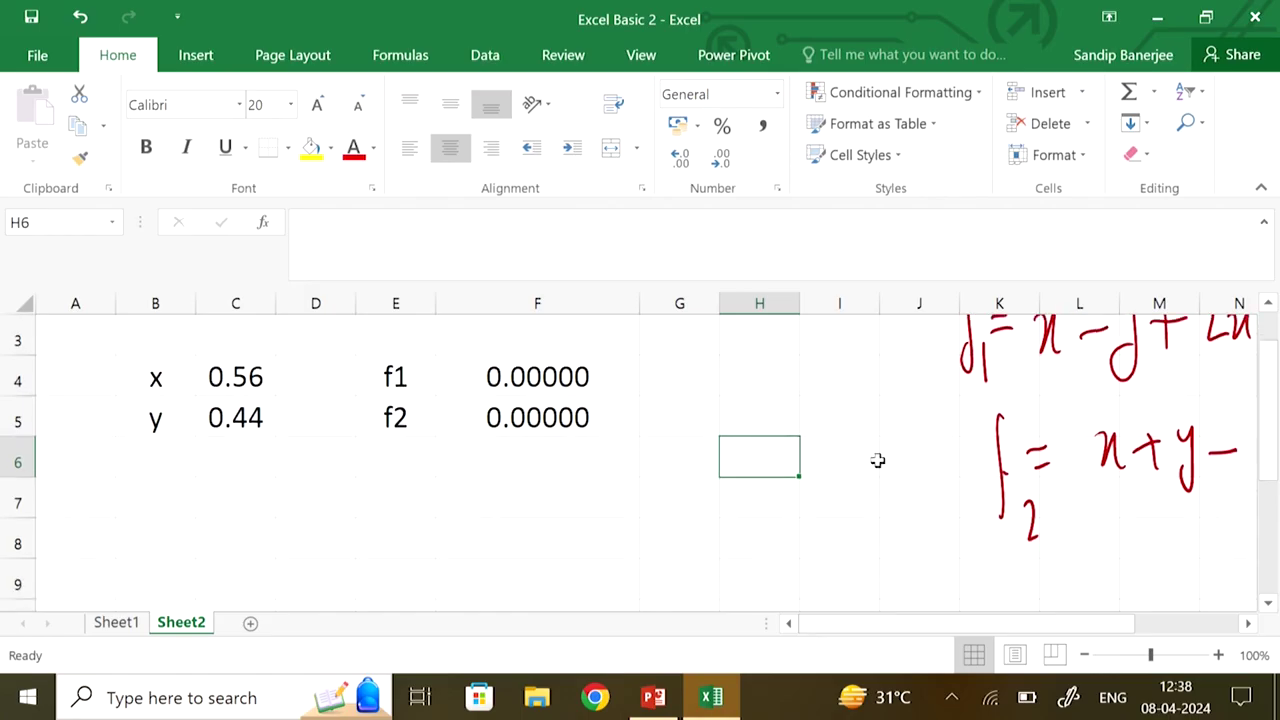
{"action": "scroll", "coordinate": [877, 460], "scroll_direction": "up", "scroll_amount": 2}
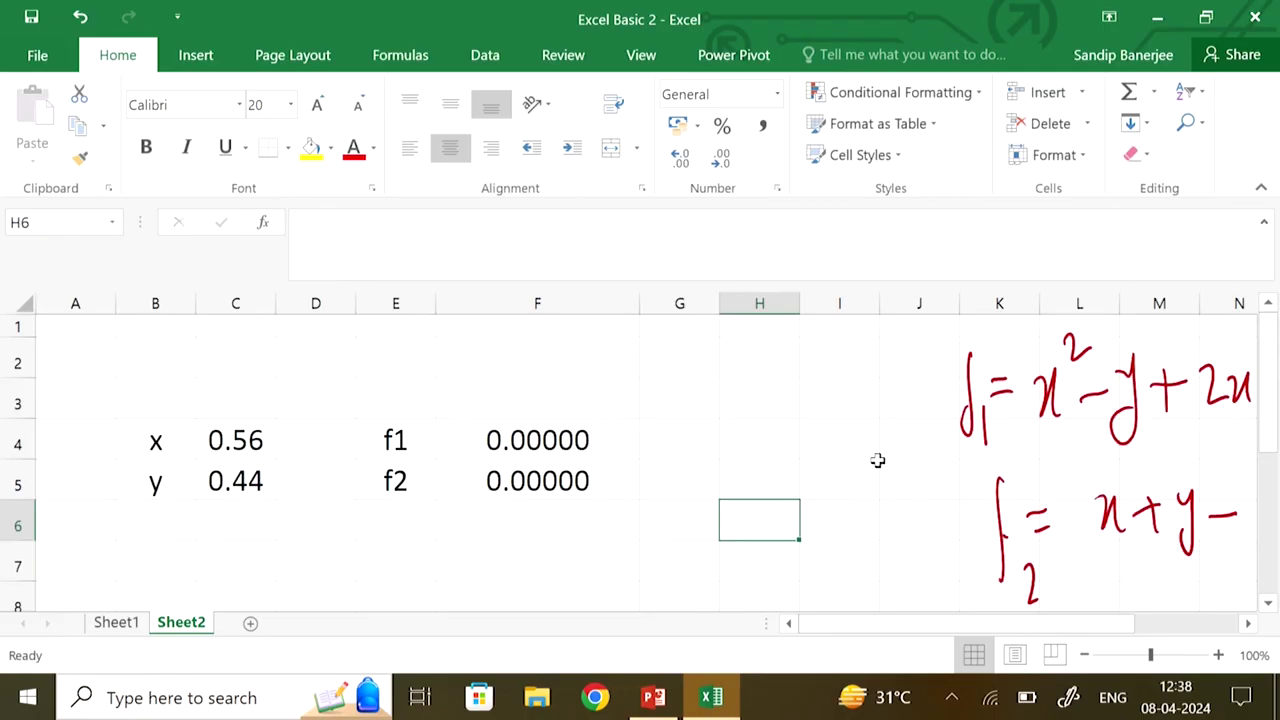
{"action": "scroll", "coordinate": [877, 460], "scroll_direction": "down", "scroll_amount": 1}
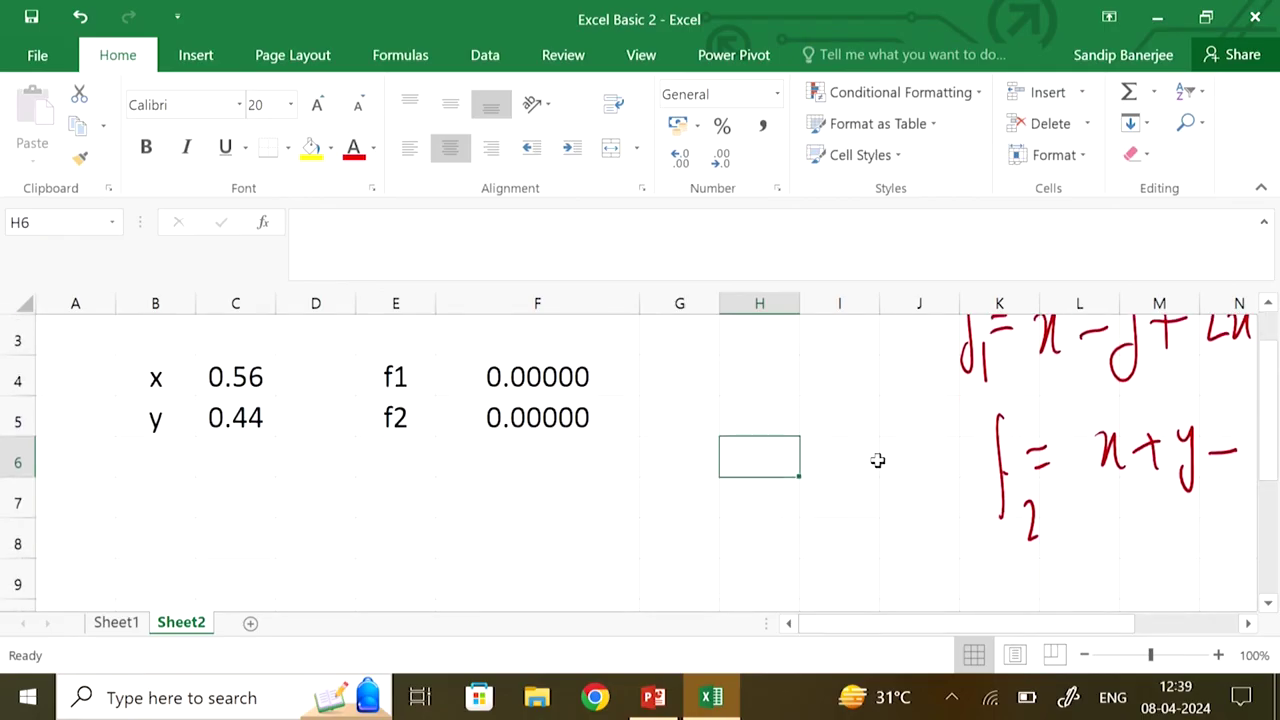
{"action": "scroll", "coordinate": [877, 460], "scroll_direction": "down", "scroll_amount": 1}
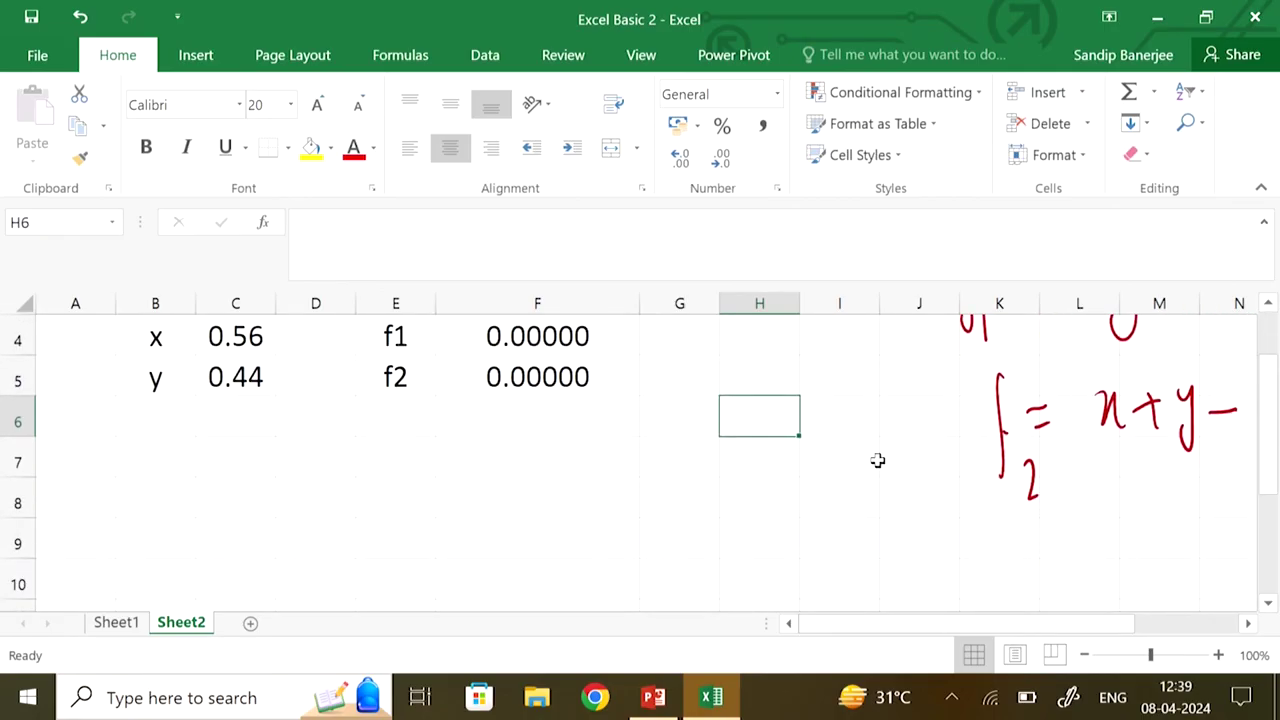
{"action": "scroll", "coordinate": [877, 460], "scroll_direction": "up", "scroll_amount": 2}
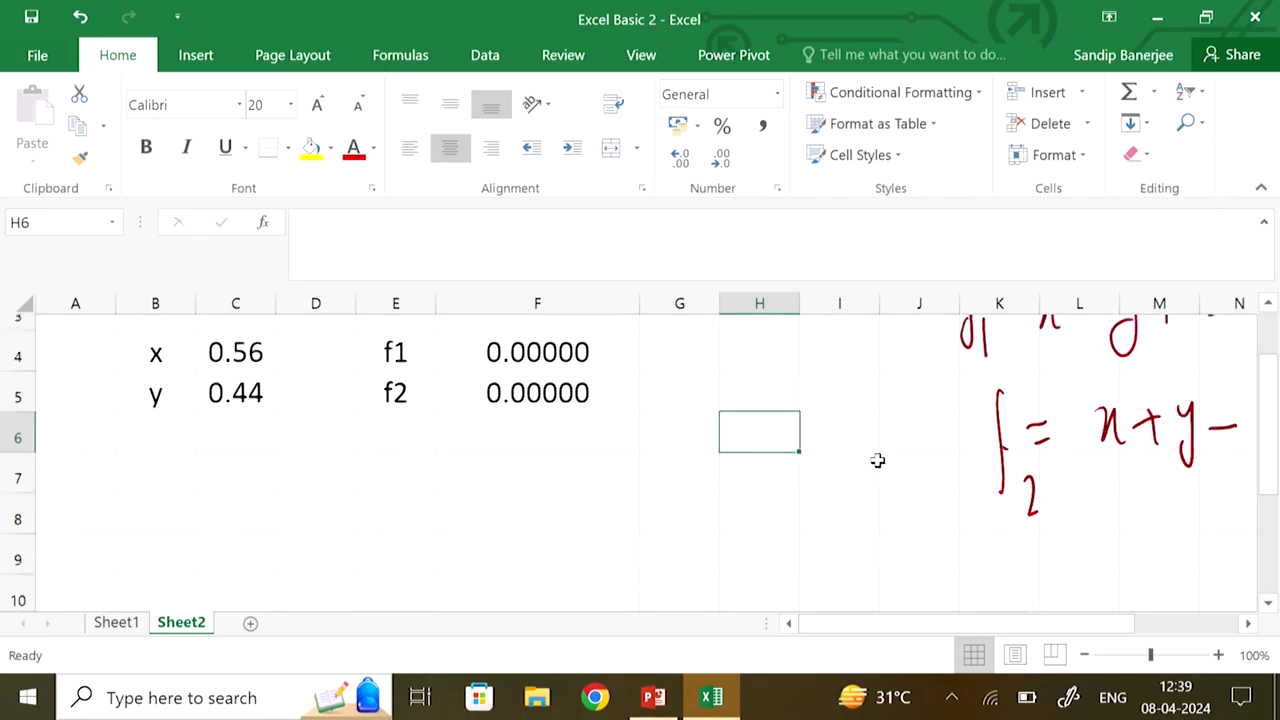
Start an x column below the solution by entering the heading x in B8 and -5 in B9
{"action": "scroll", "coordinate": [877, 458], "scroll_direction": "down", "scroll_amount": 3}
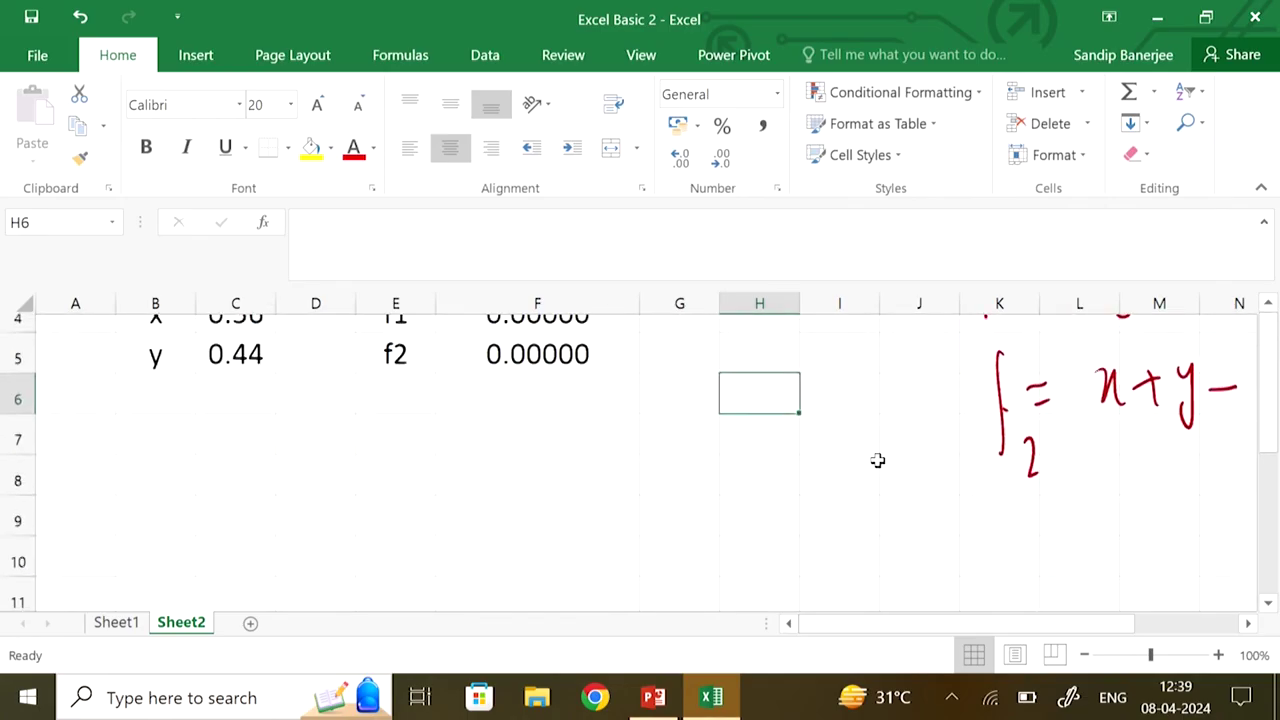
{"action": "left_click", "coordinate": [172, 459]}
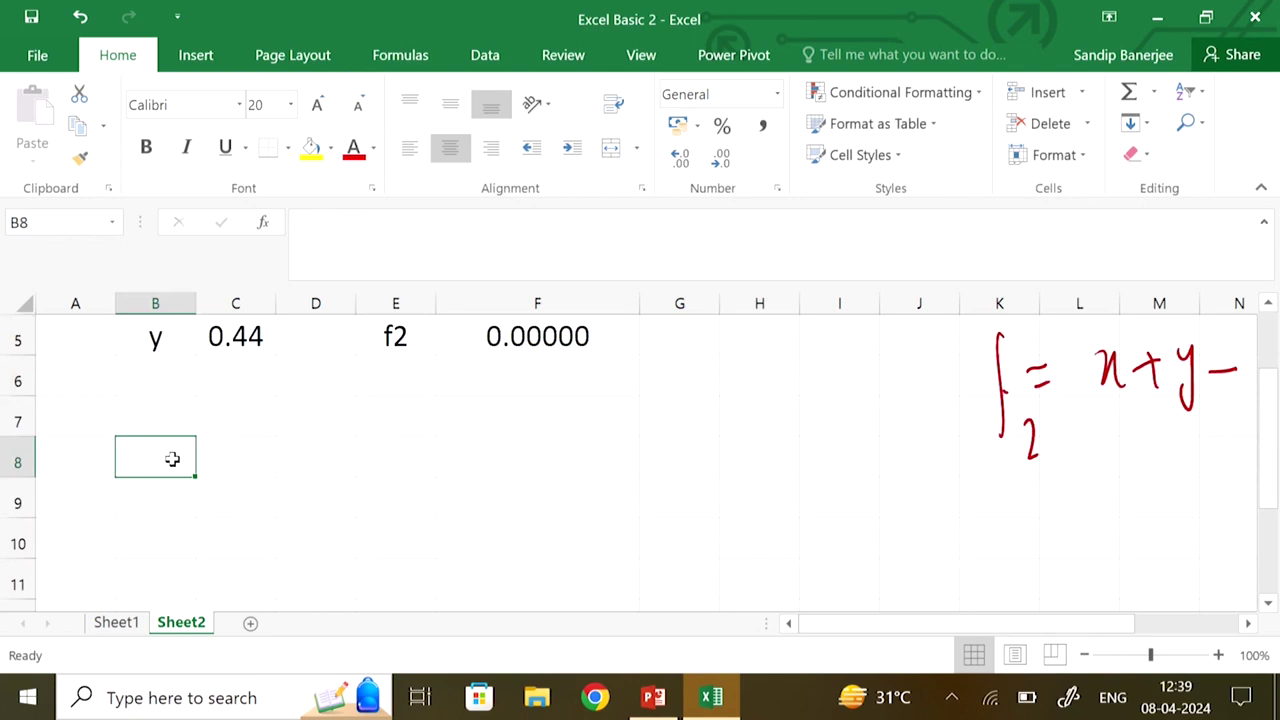
{"action": "type", "text": "x"}
{"action": "key", "text": "Return"}
{"action": "scroll", "coordinate": [434, 507], "scroll_direction": "down", "scroll_amount": 1}
{"action": "type", "text": "-5"}
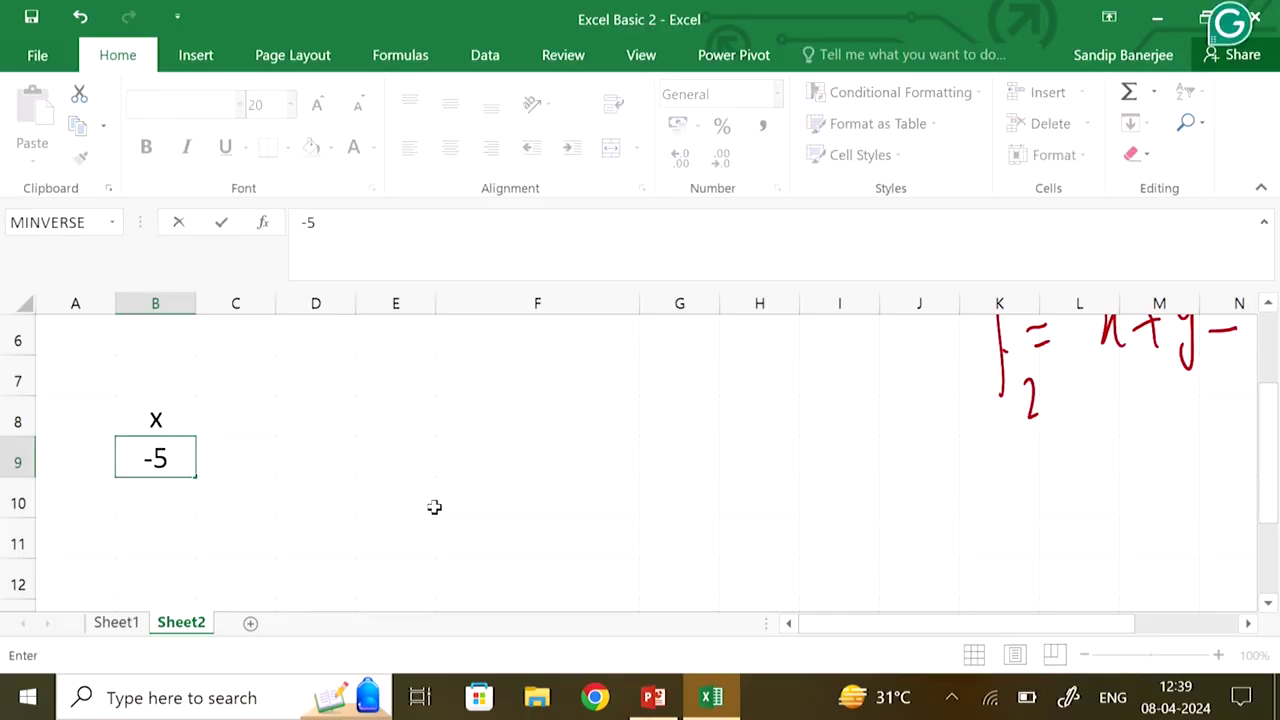
{"action": "key", "text": "Return"}
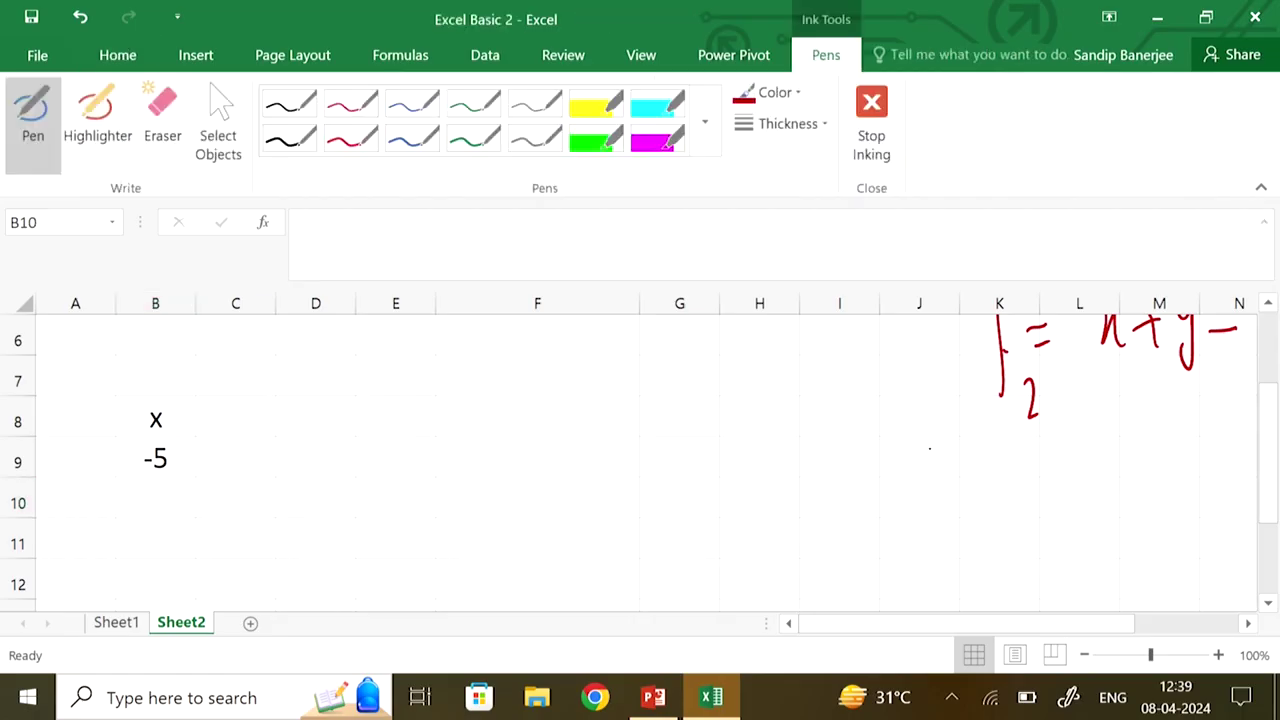
Handwrite y = x²+2x-1 and y = -x+1 in red ink below the f2 note, box both equations and stop inking
{"action": "left_click_drag", "start_coordinate": [925, 438], "coordinate": [927, 503]}
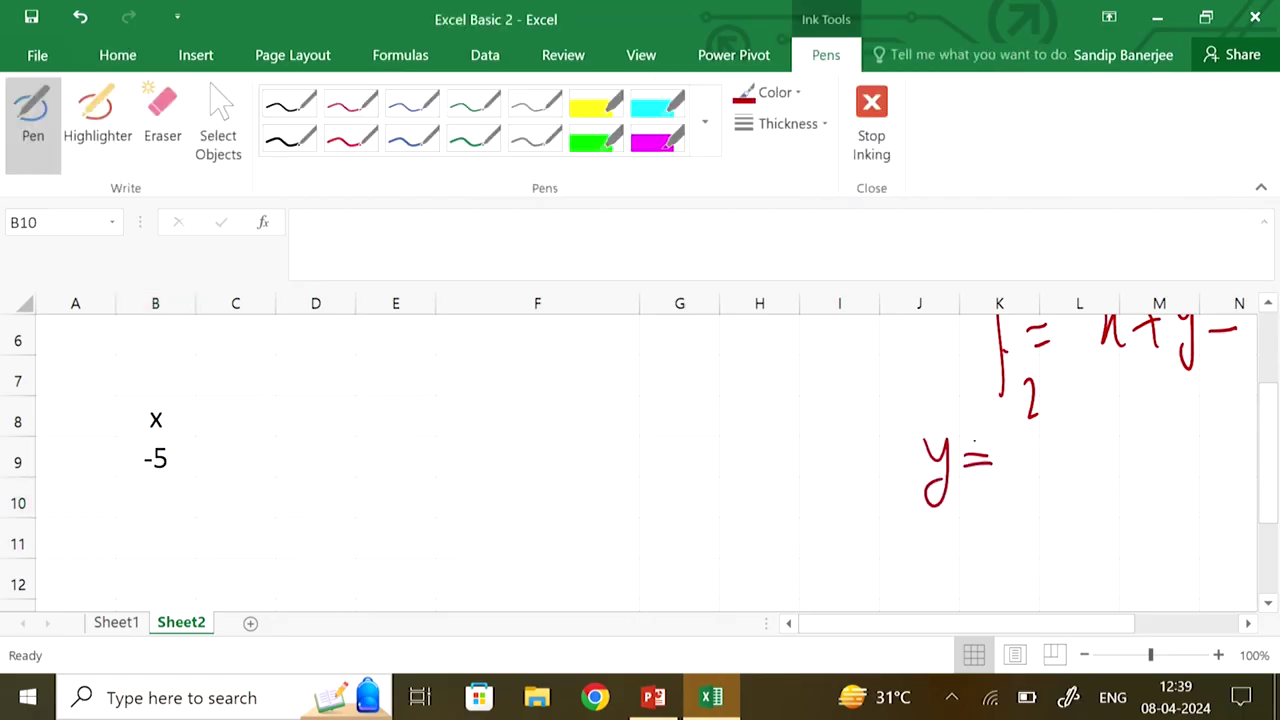
{"action": "left_click_drag", "start_coordinate": [1050, 426], "coordinate": [1132, 466]}
{"action": "left_click_drag", "start_coordinate": [1142, 450], "coordinate": [1134, 469]}
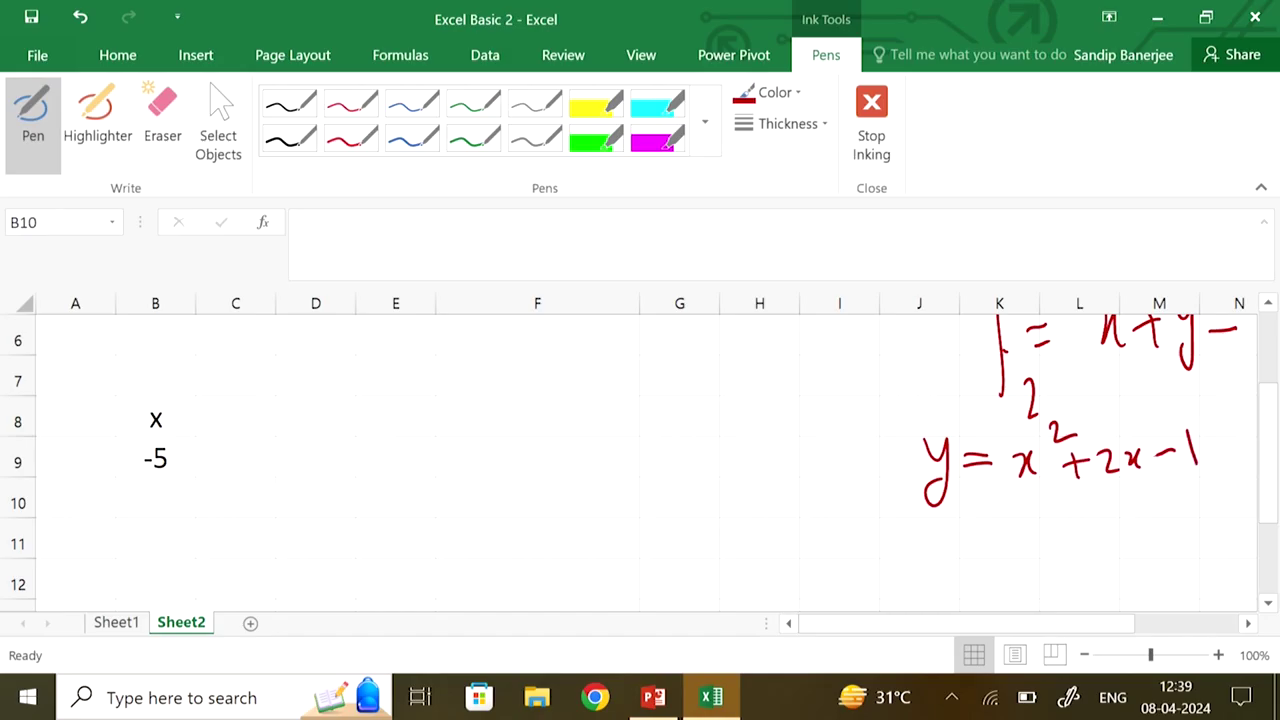
{"action": "left_click_drag", "start_coordinate": [950, 523], "coordinate": [968, 522]}
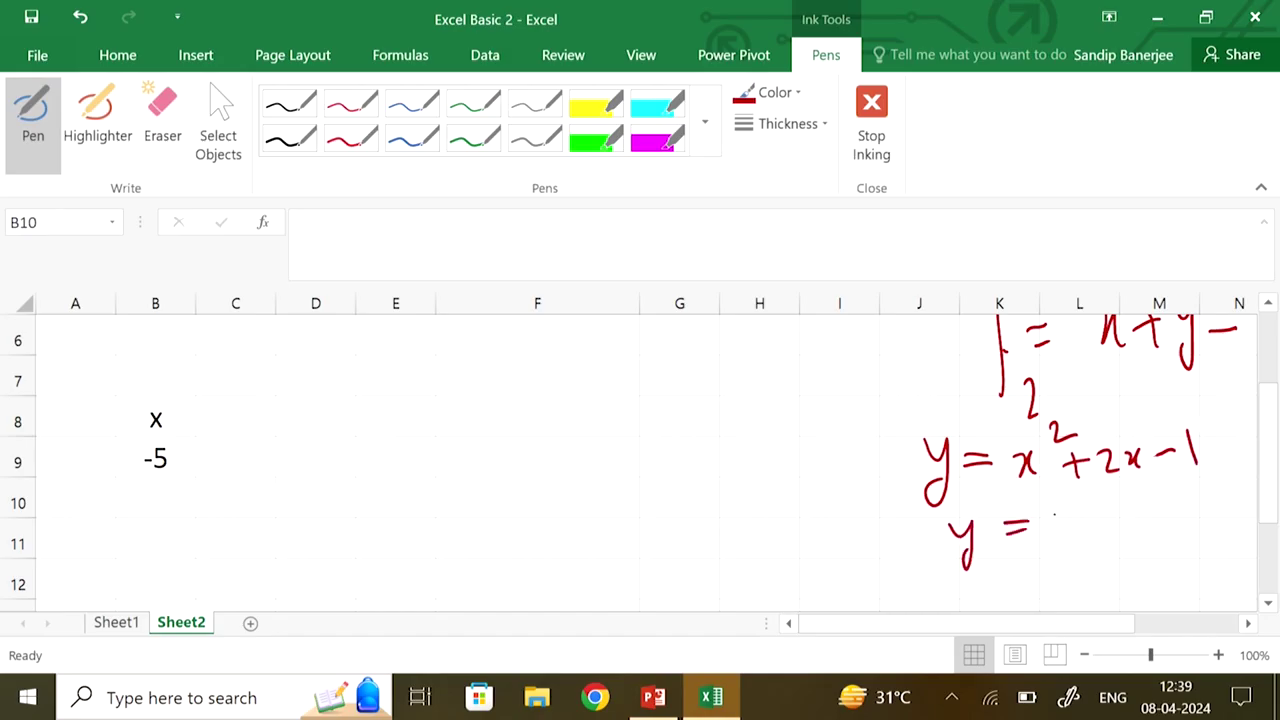
{"action": "left_click_drag", "start_coordinate": [1118, 510], "coordinate": [1126, 534]}
{"action": "left_click_drag", "start_coordinate": [1146, 516], "coordinate": [1166, 512]}
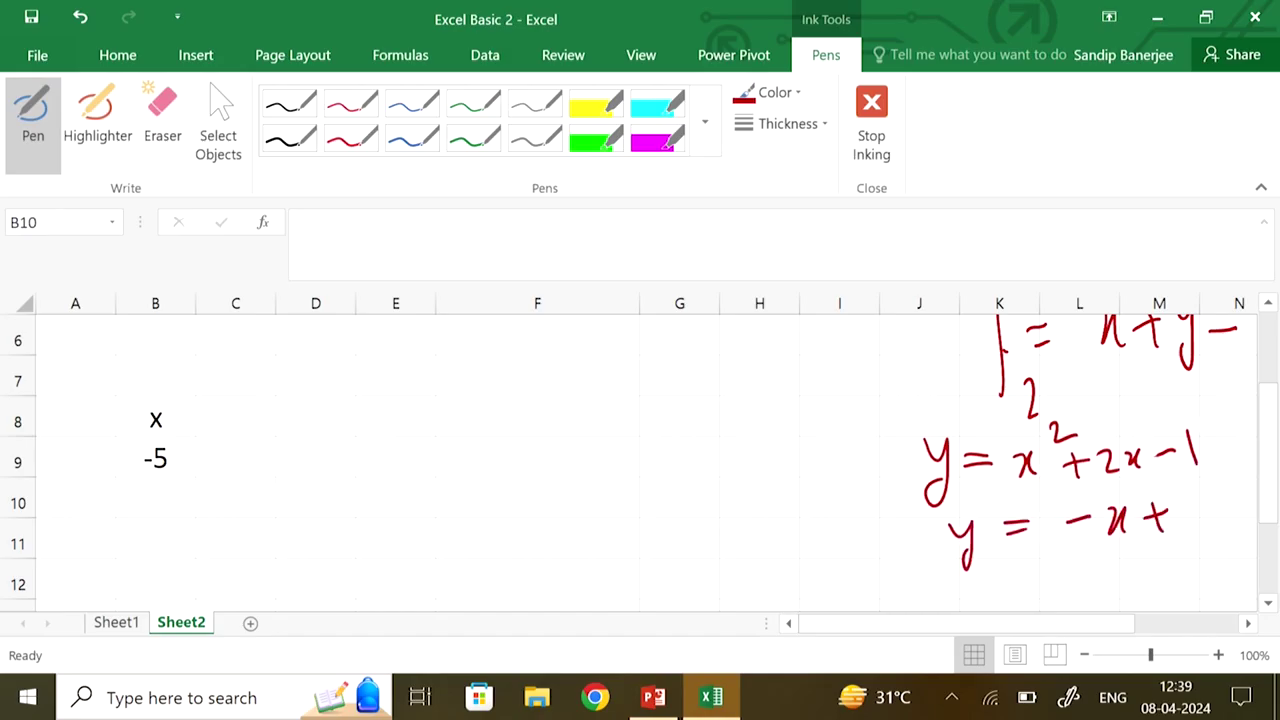
{"action": "mouse_move", "coordinate": [882, 410]}
{"action": "left_mouse_down"}
{"action": "mouse_move", "coordinate": [902, 504]}
{"action": "mouse_move", "coordinate": [980, 580]}
{"action": "mouse_move", "coordinate": [1194, 556]}
{"action": "mouse_move", "coordinate": [1210, 405]}
{"action": "left_mouse_up"}
{"action": "mouse_move", "coordinate": [884, 410]}
{"action": "left_mouse_down"}
{"action": "mouse_move", "coordinate": [1014, 432]}
{"action": "mouse_move", "coordinate": [1208, 404]}
{"action": "left_mouse_up"}
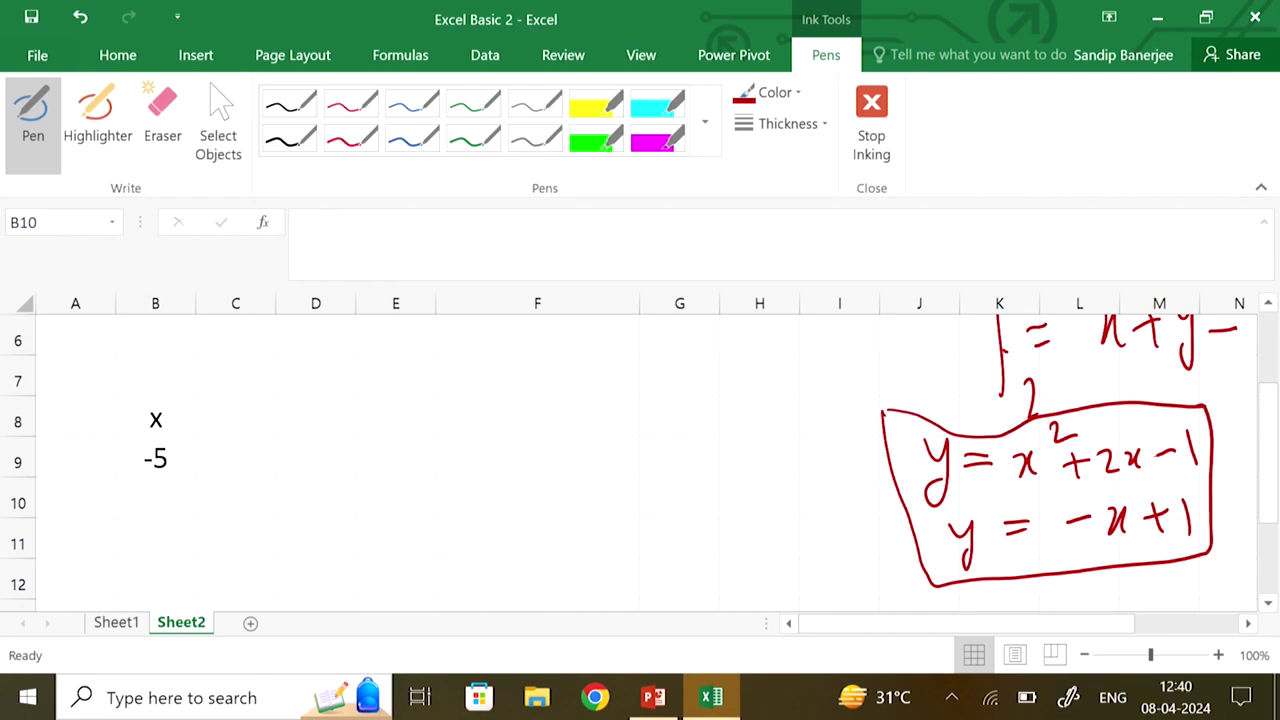
{"action": "key", "text": "Escape"}
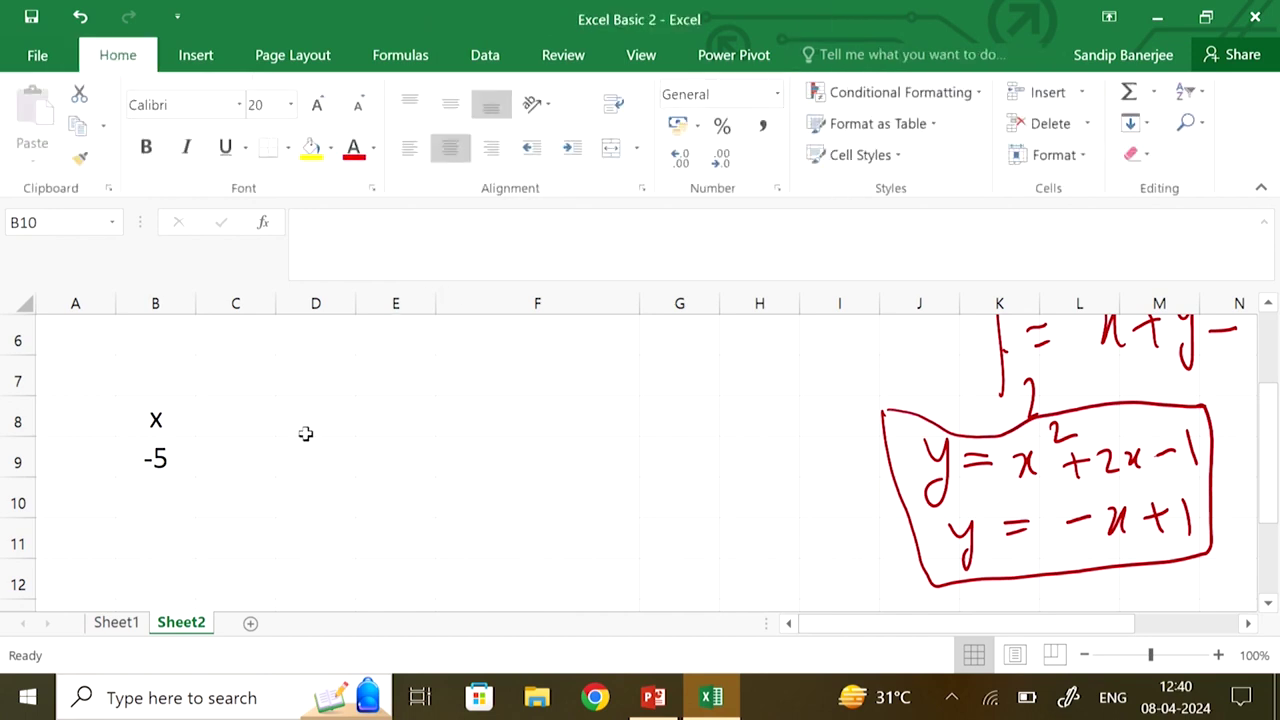
Enter the formula =B9+1 in cell B10 to increment x by 1
{"action": "left_click", "coordinate": [171, 498]}
{"action": "type", "text": "="}
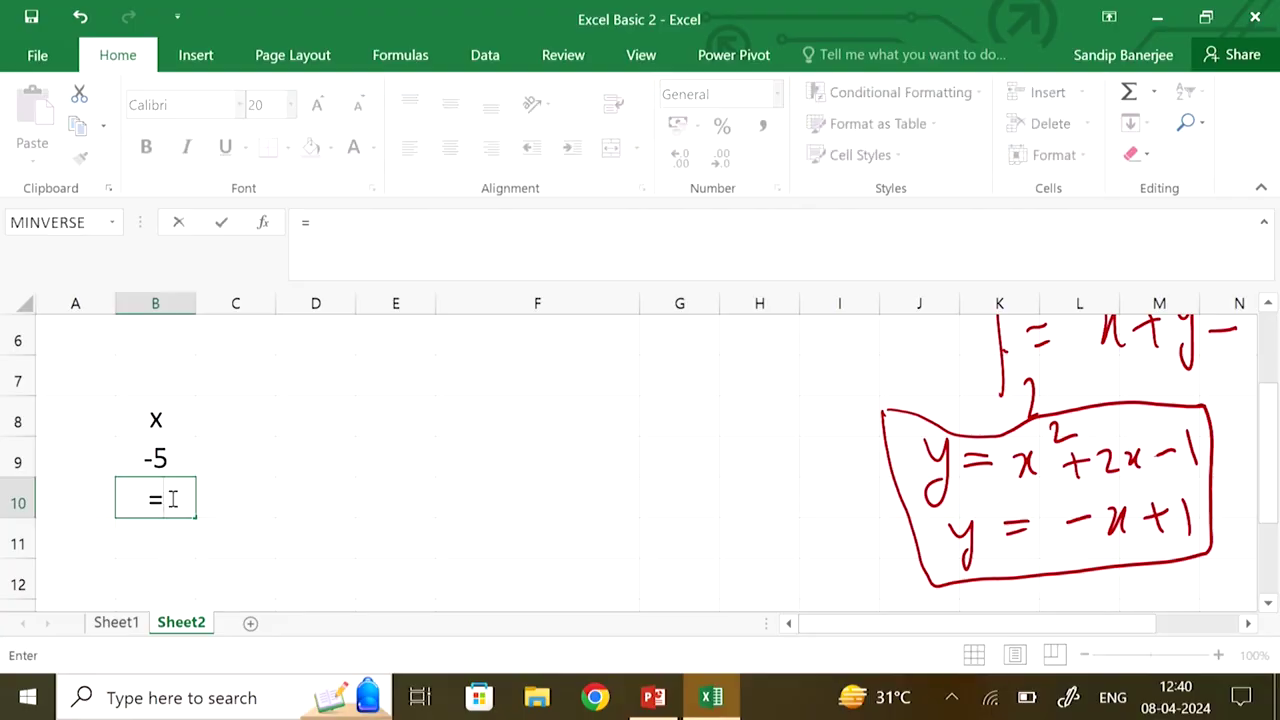
{"action": "left_click", "coordinate": [162, 459]}
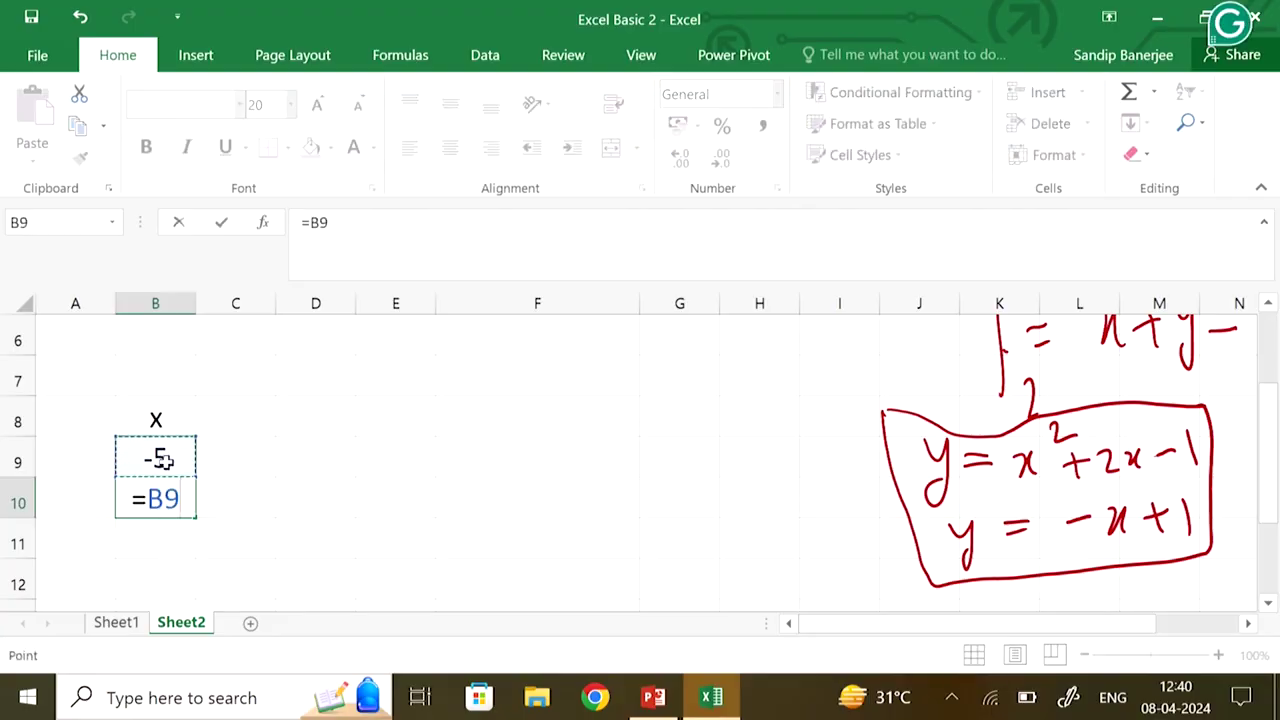
{"action": "type", "text": "+1"}
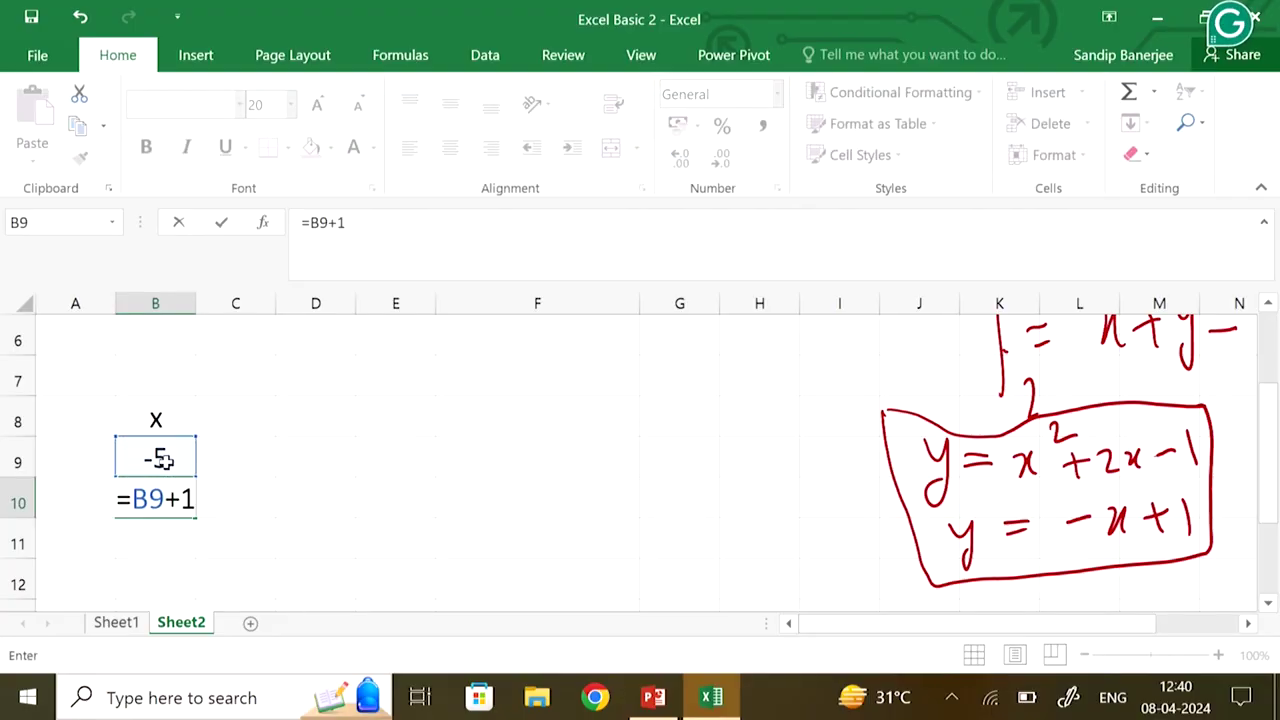
{"action": "key", "text": "Return"}
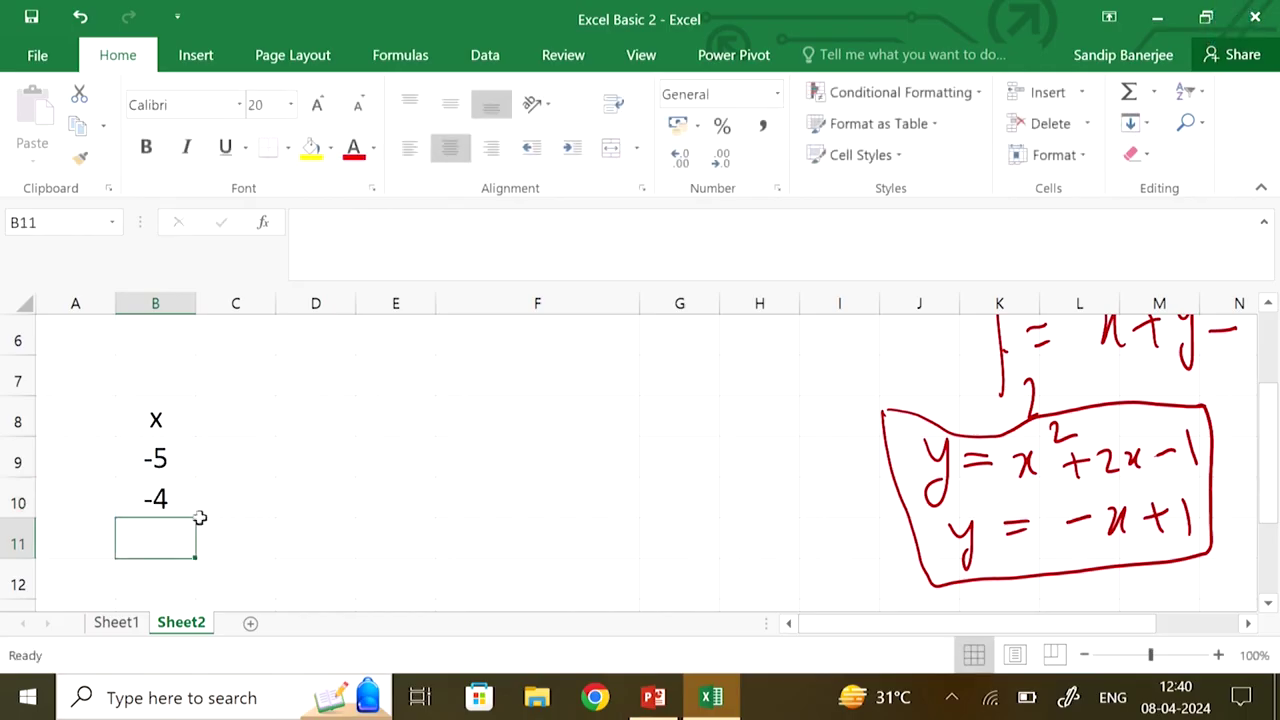
Fill the B10 formula down column B through row 77, then return to the top of the table at C8
{"action": "left_click", "coordinate": [174, 499]}
{"action": "left_click_drag", "start_coordinate": [195, 519], "coordinate": [190, 600]}
{"action": "scroll", "coordinate": [305, 520], "scroll_direction": "up", "scroll_amount": 13}
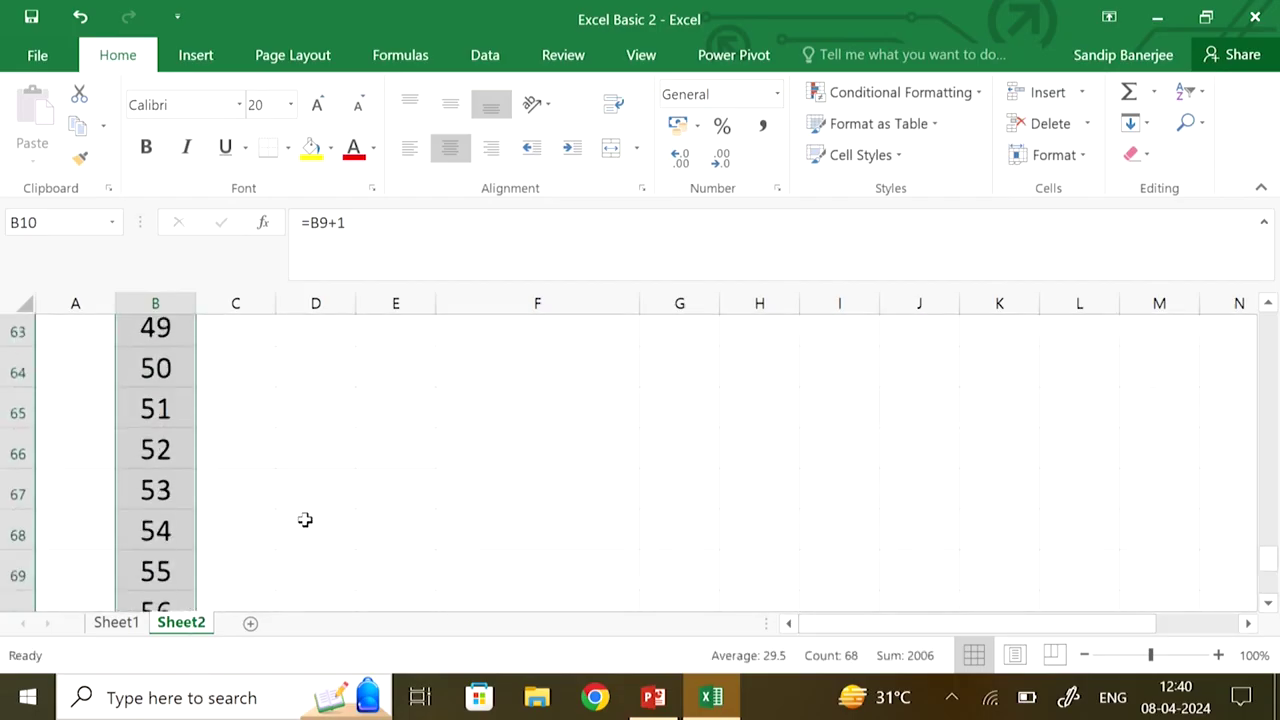
{"action": "scroll", "coordinate": [305, 520], "scroll_direction": "up", "scroll_amount": 7}
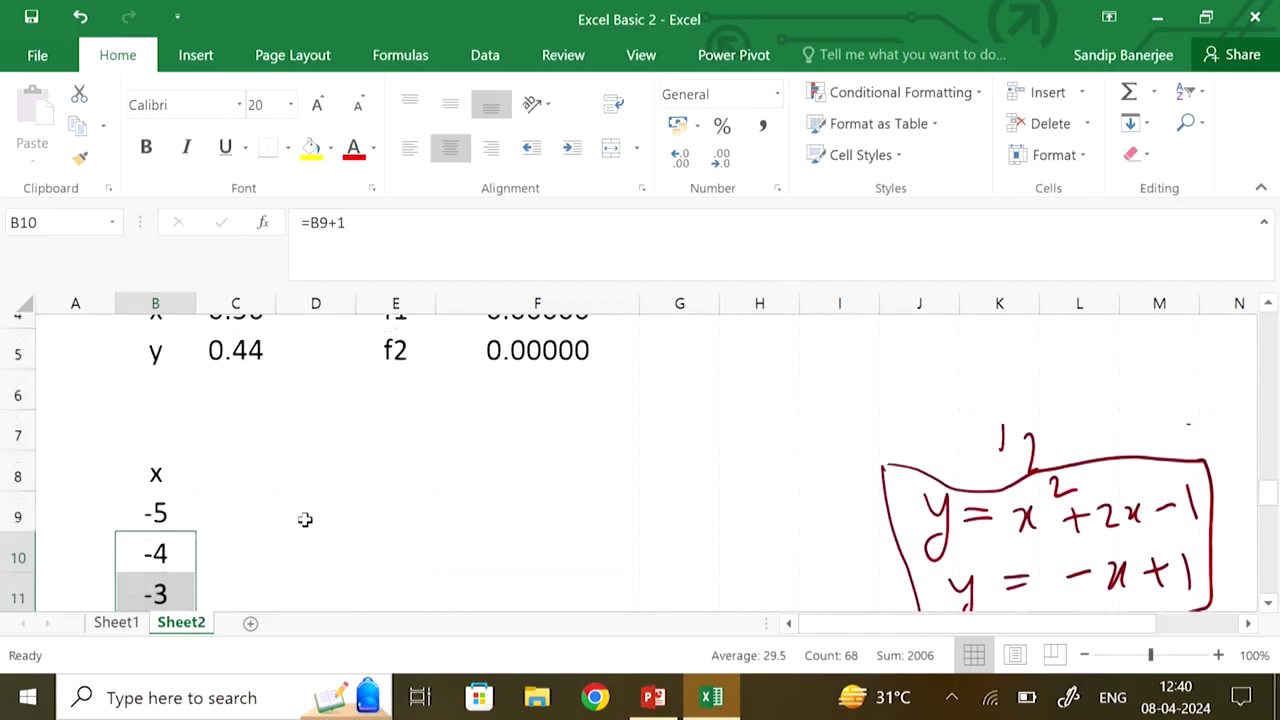
{"action": "scroll", "coordinate": [305, 520], "scroll_direction": "down", "scroll_amount": 1}
{"action": "scroll", "coordinate": [305, 520], "scroll_direction": "up", "scroll_amount": 1}
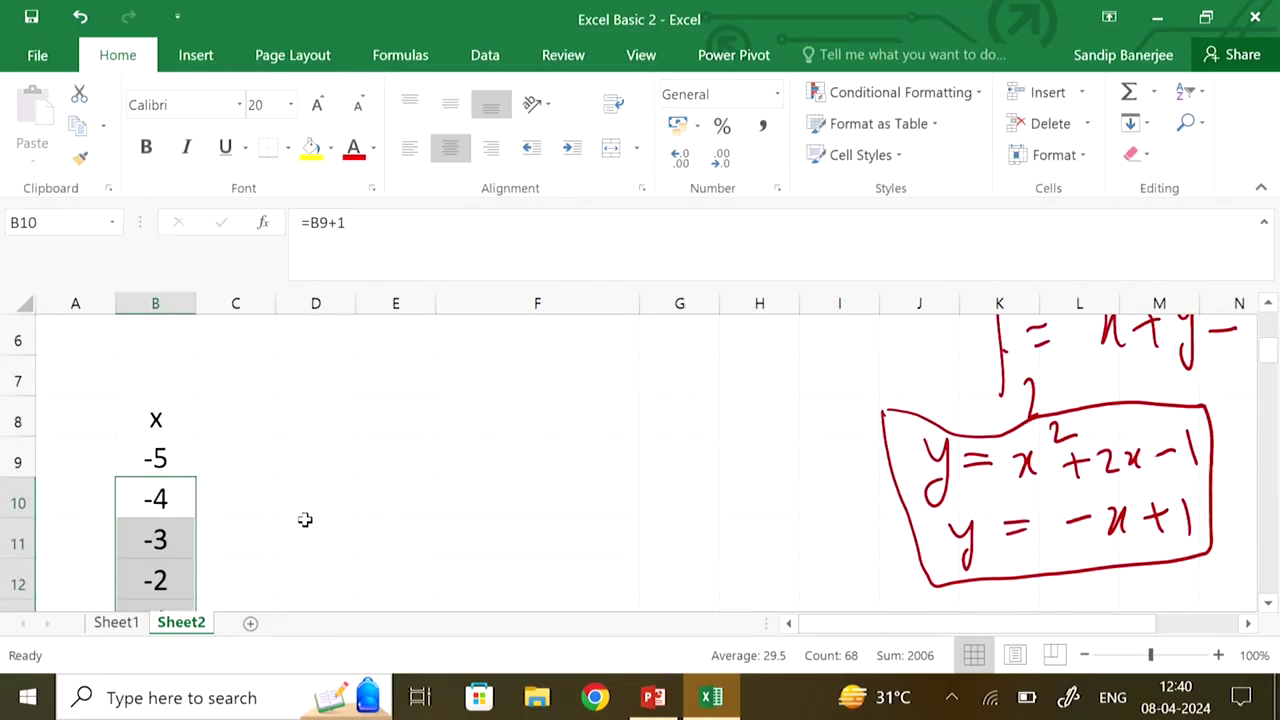
{"action": "left_click", "coordinate": [255, 464]}
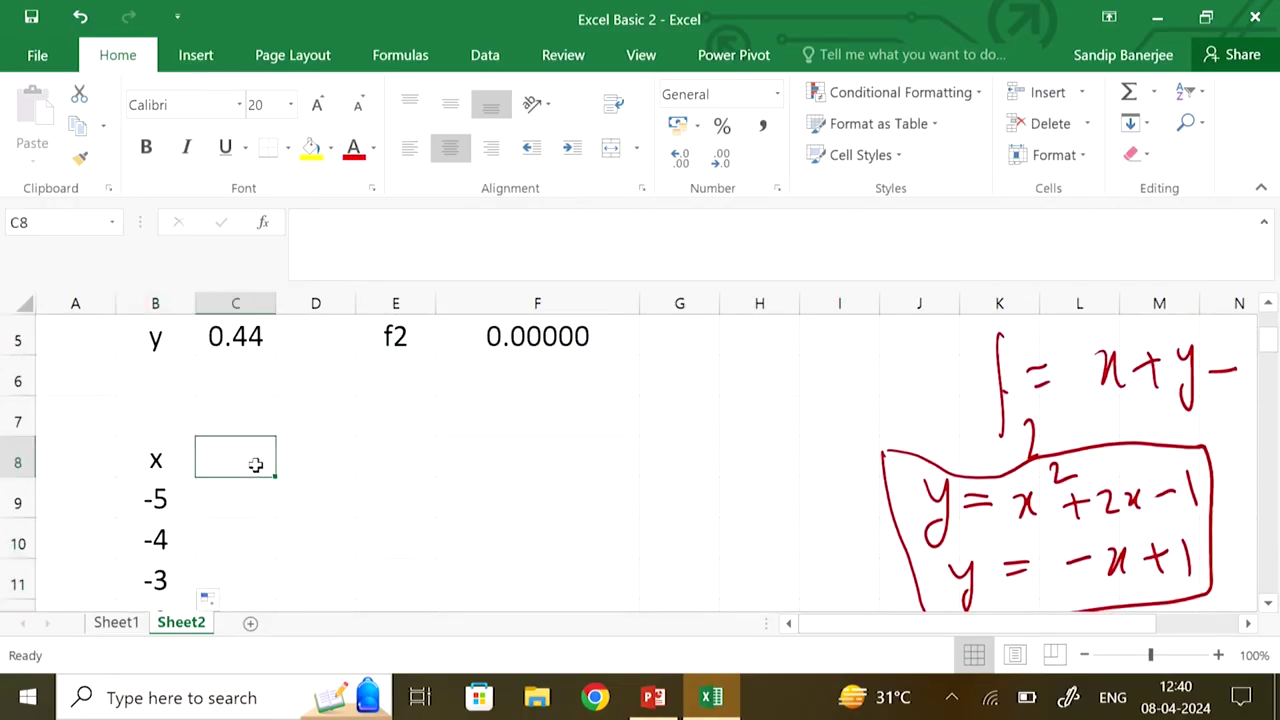
Add a y1 column beside x with the heading y1 in C8 and the formula =B9^2+2*B9-1 in C9
{"action": "type", "text": "y1"}
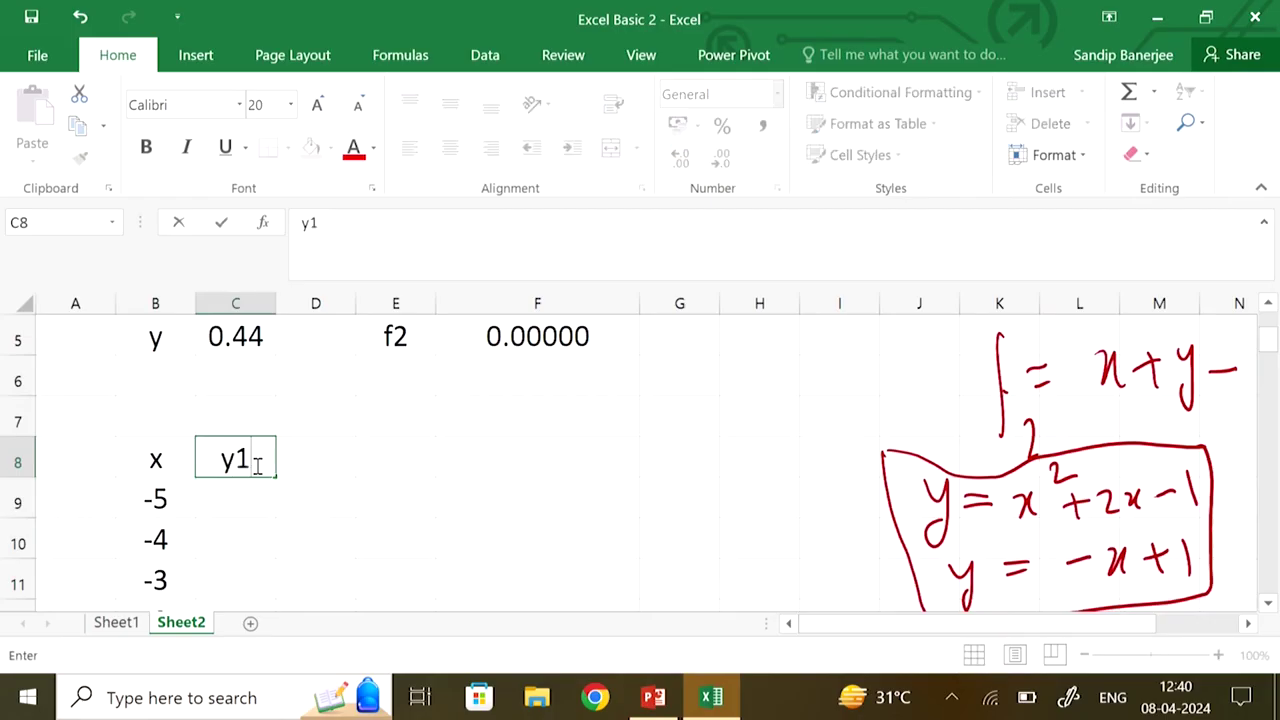
{"action": "left_click", "coordinate": [249, 501]}
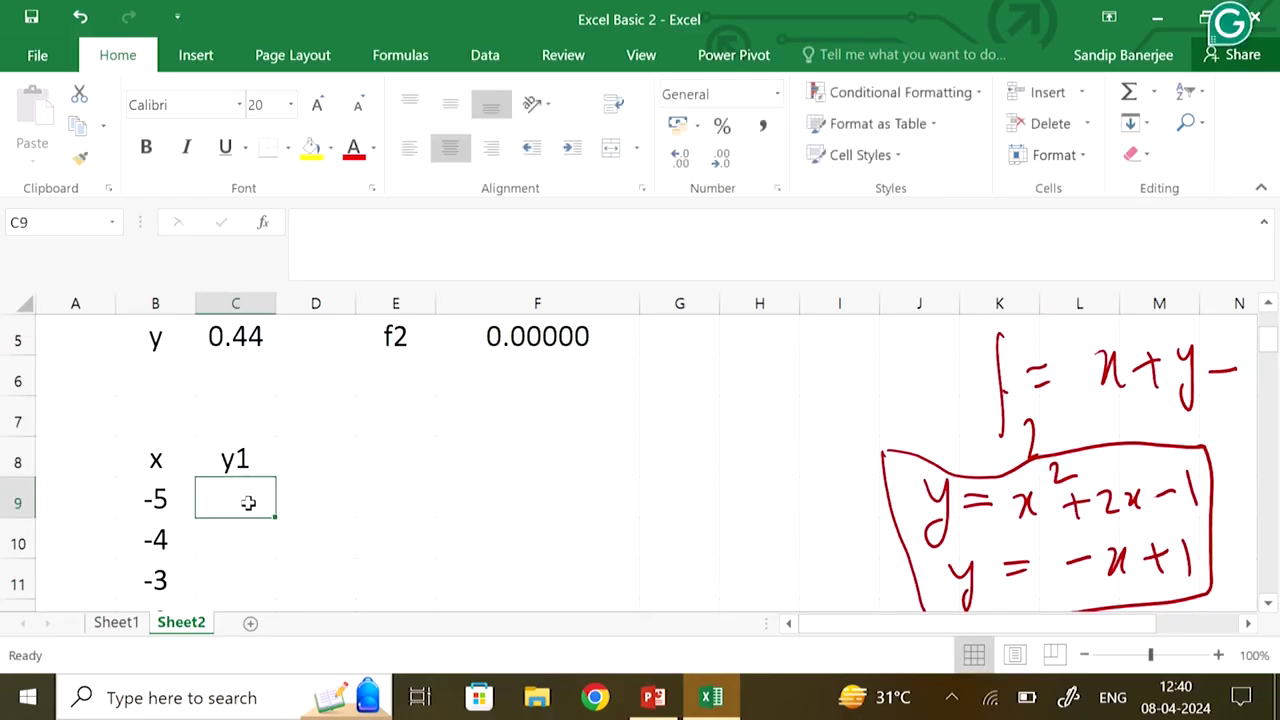
{"action": "type", "text": "="}
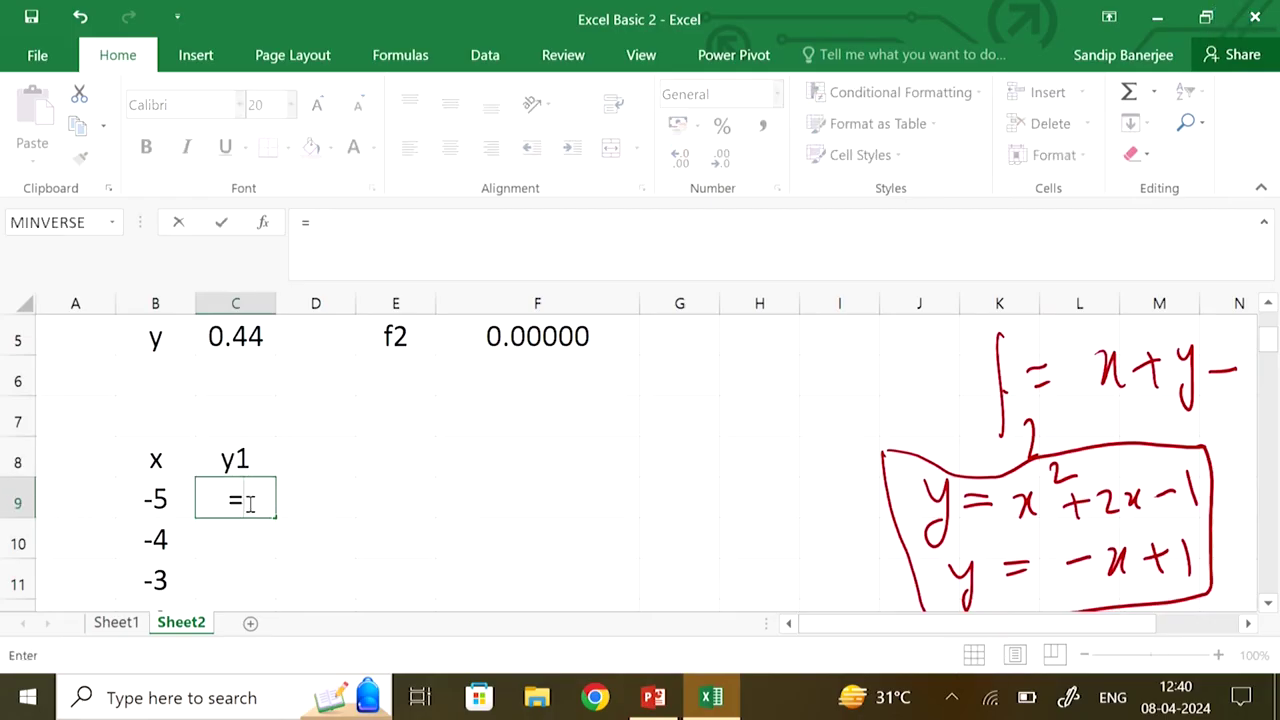
{"action": "left_click", "coordinate": [163, 502]}
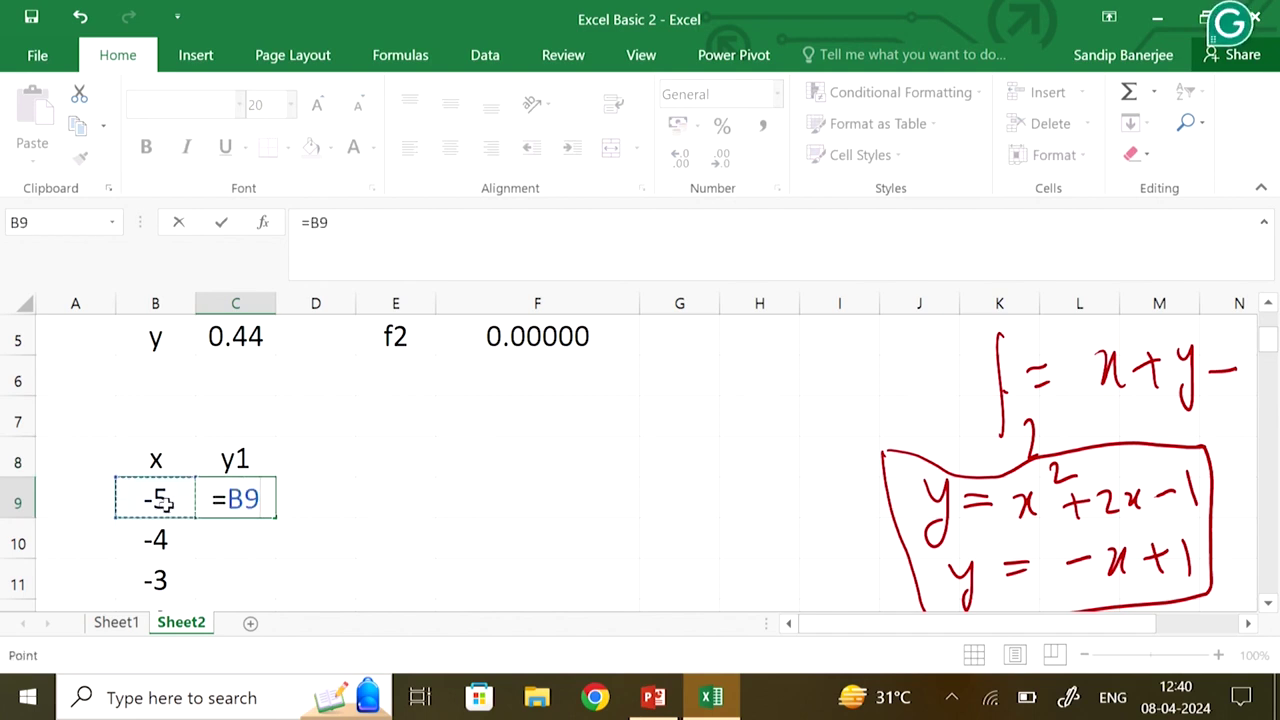
{"action": "type", "text": "^2"}
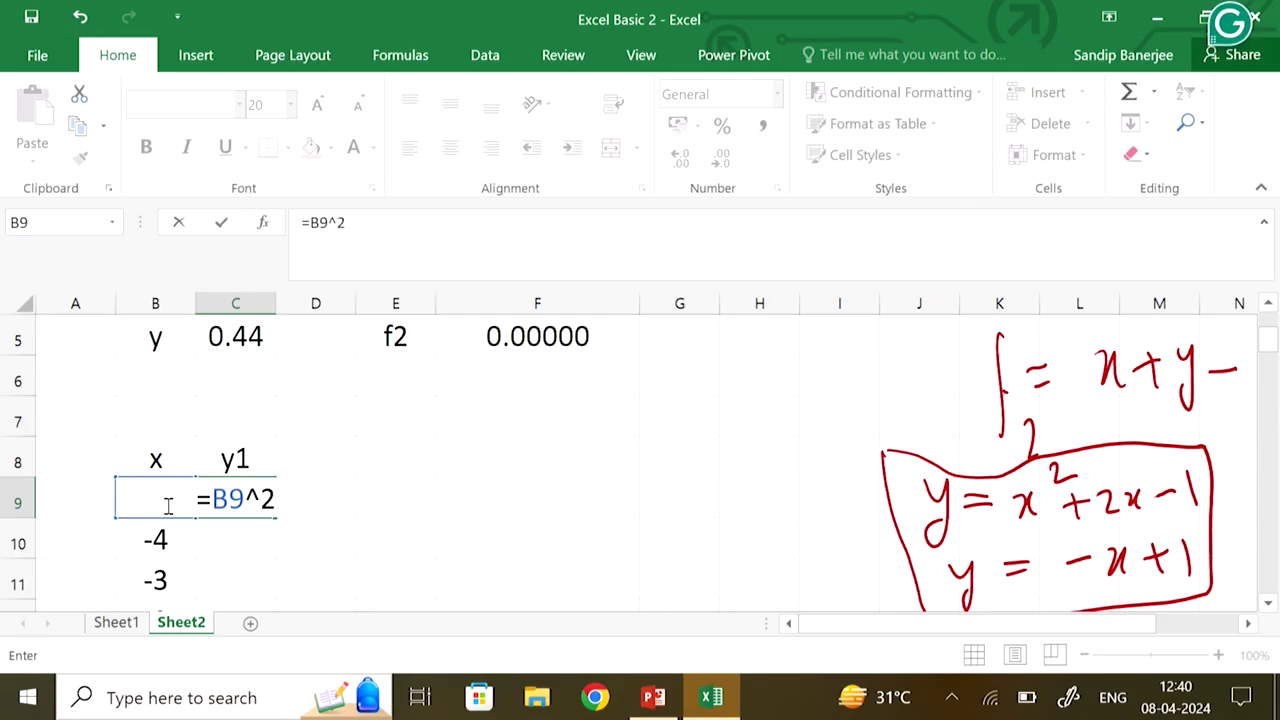
{"action": "type", "text": "+2"}
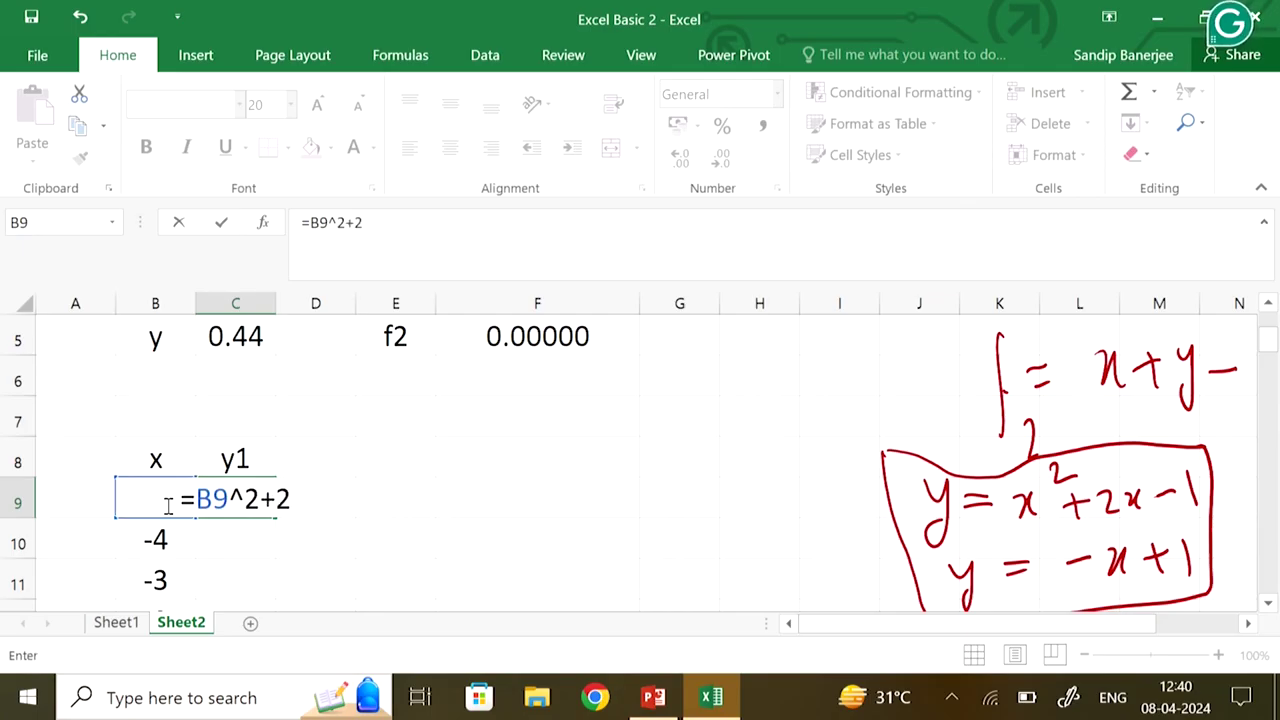
{"action": "type", "text": "*"}
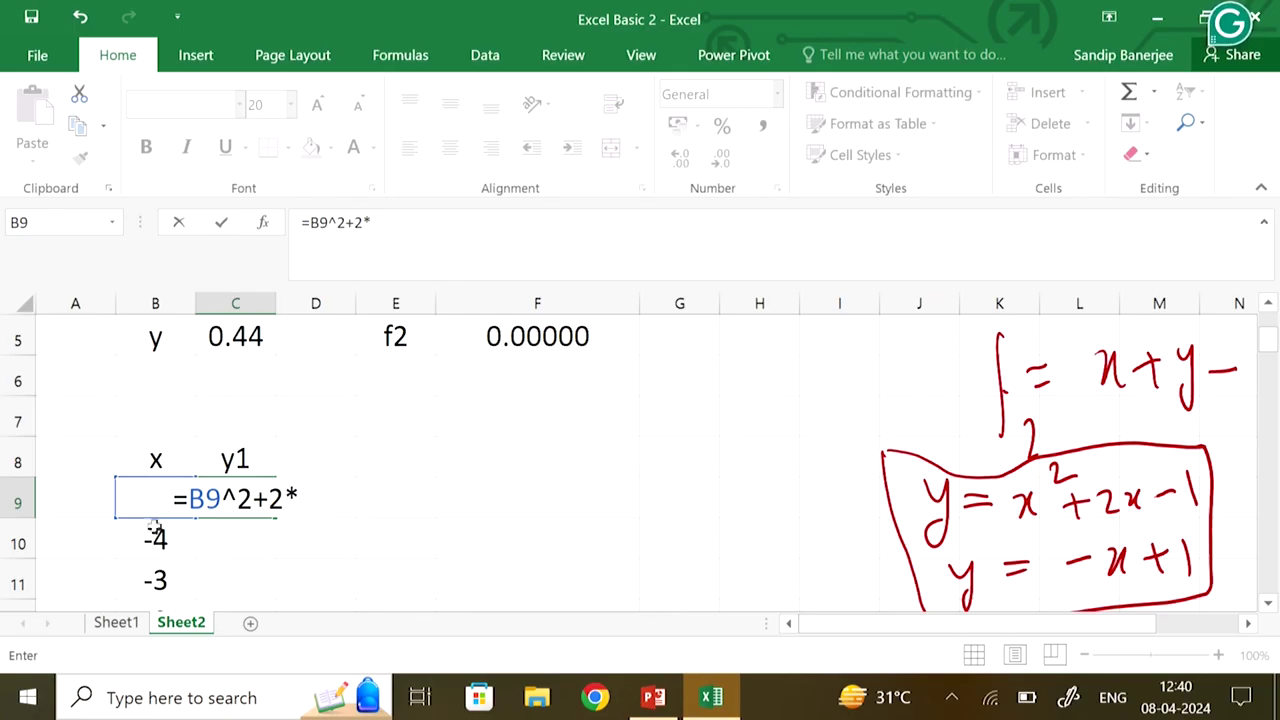
{"action": "left_click", "coordinate": [375, 222]}
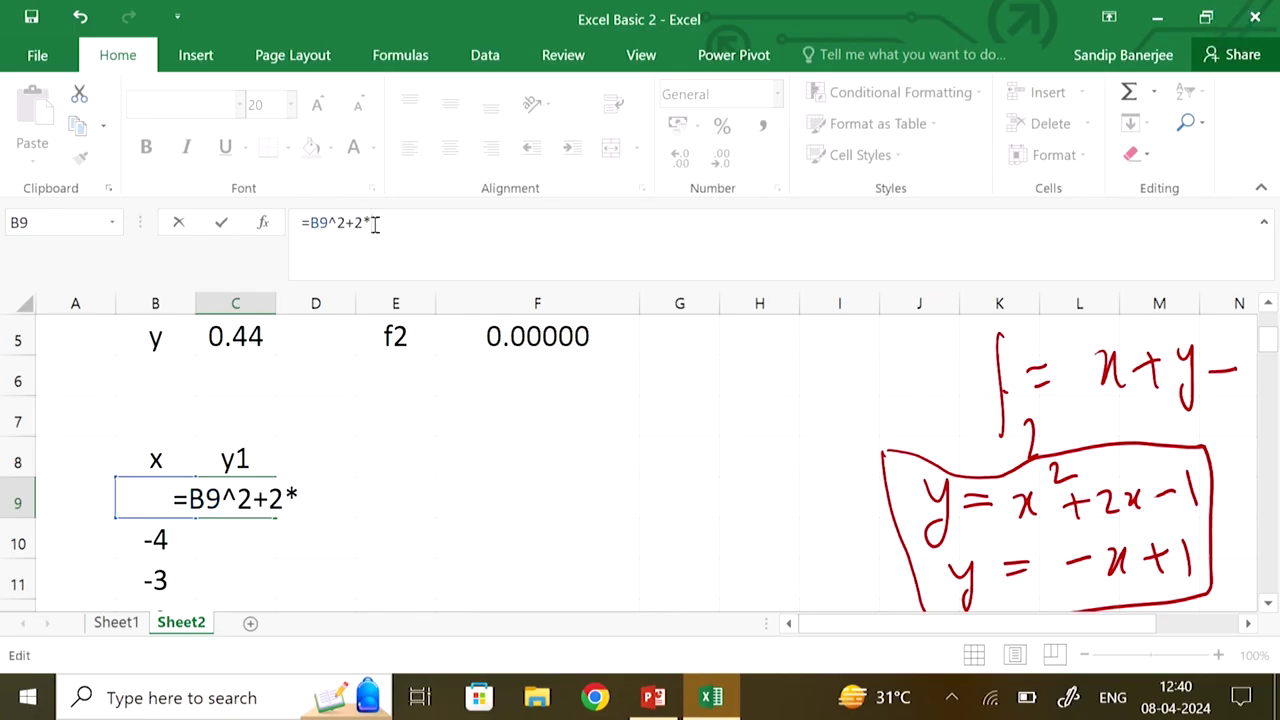
{"action": "type", "text": "B9"}
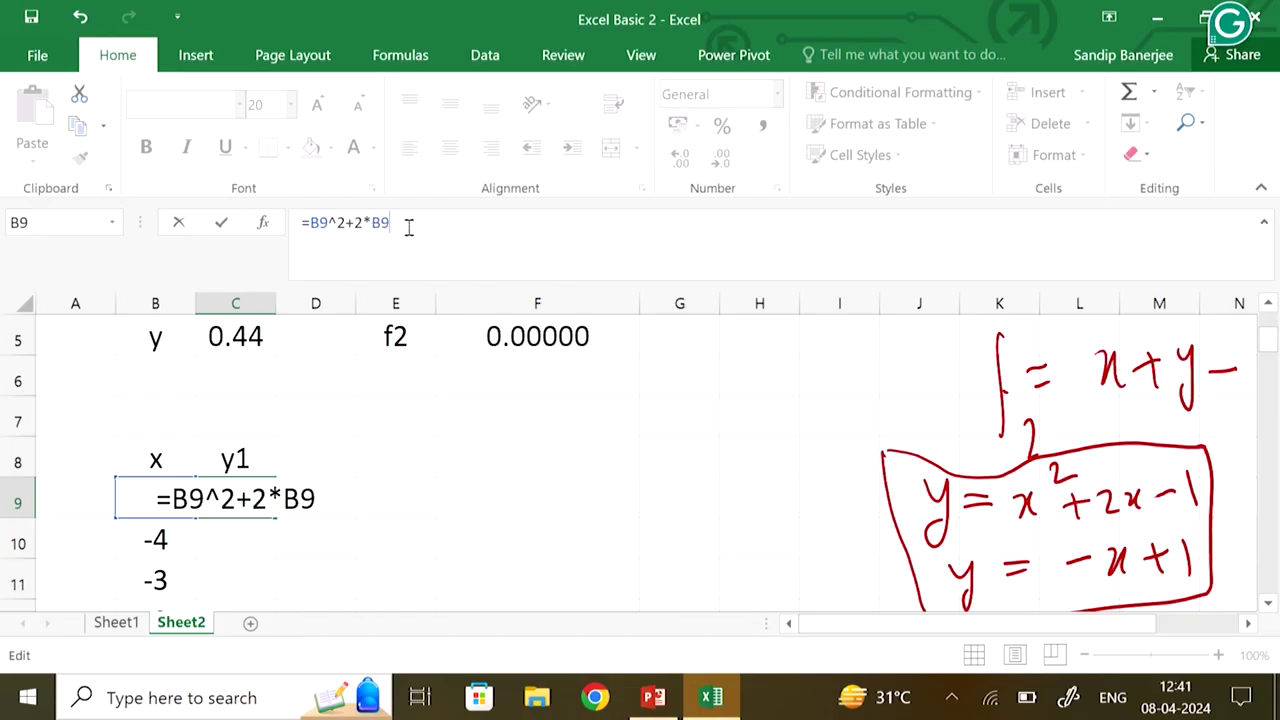
{"action": "type", "text": "-1"}
{"action": "key", "text": "Return"}
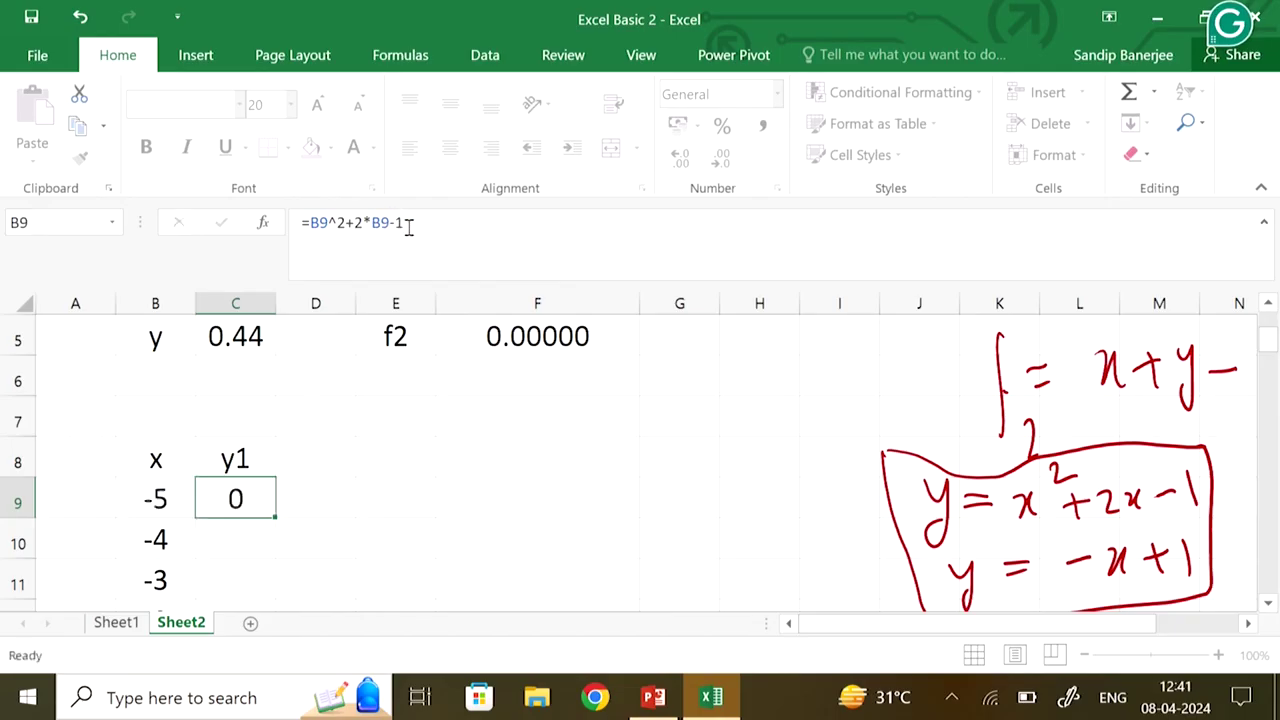
Fill the y1 formula in C9 down column C through row 77
{"action": "left_click", "coordinate": [232, 500]}
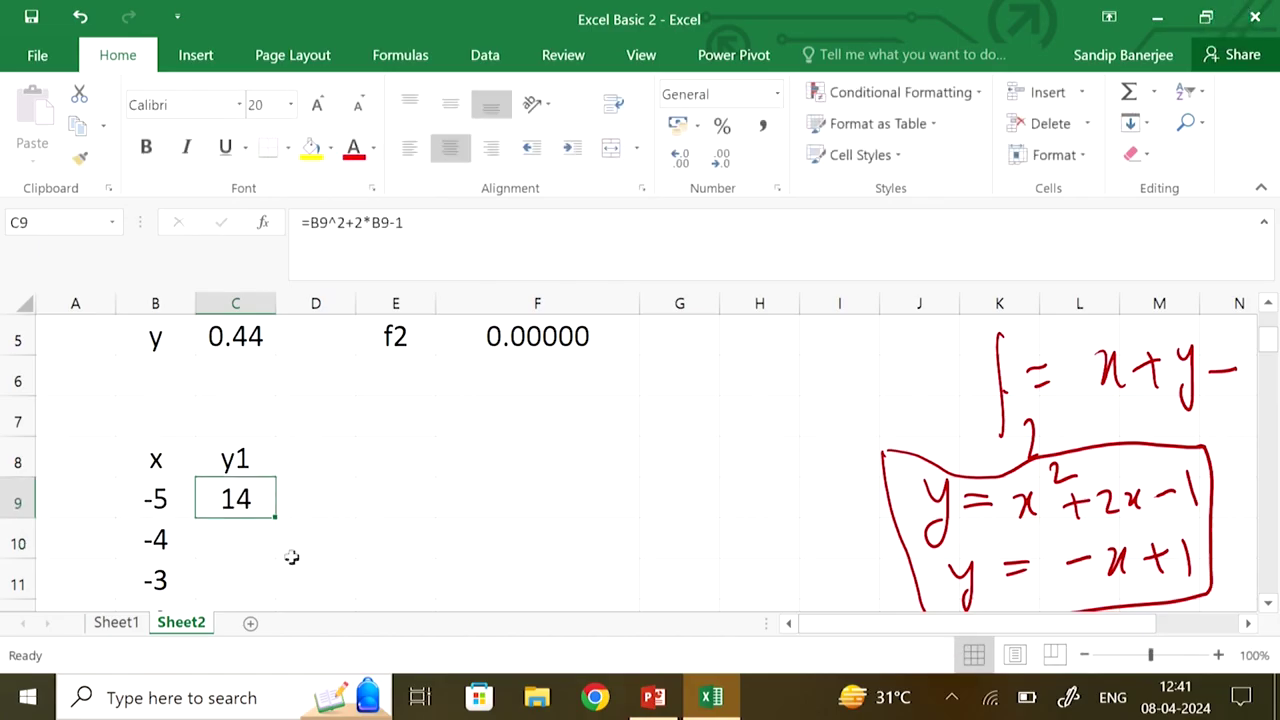
{"action": "left_click_drag", "start_coordinate": [275, 519], "coordinate": [251, 558]}
{"action": "scroll", "coordinate": [432, 491], "scroll_direction": "up", "scroll_amount": 20}
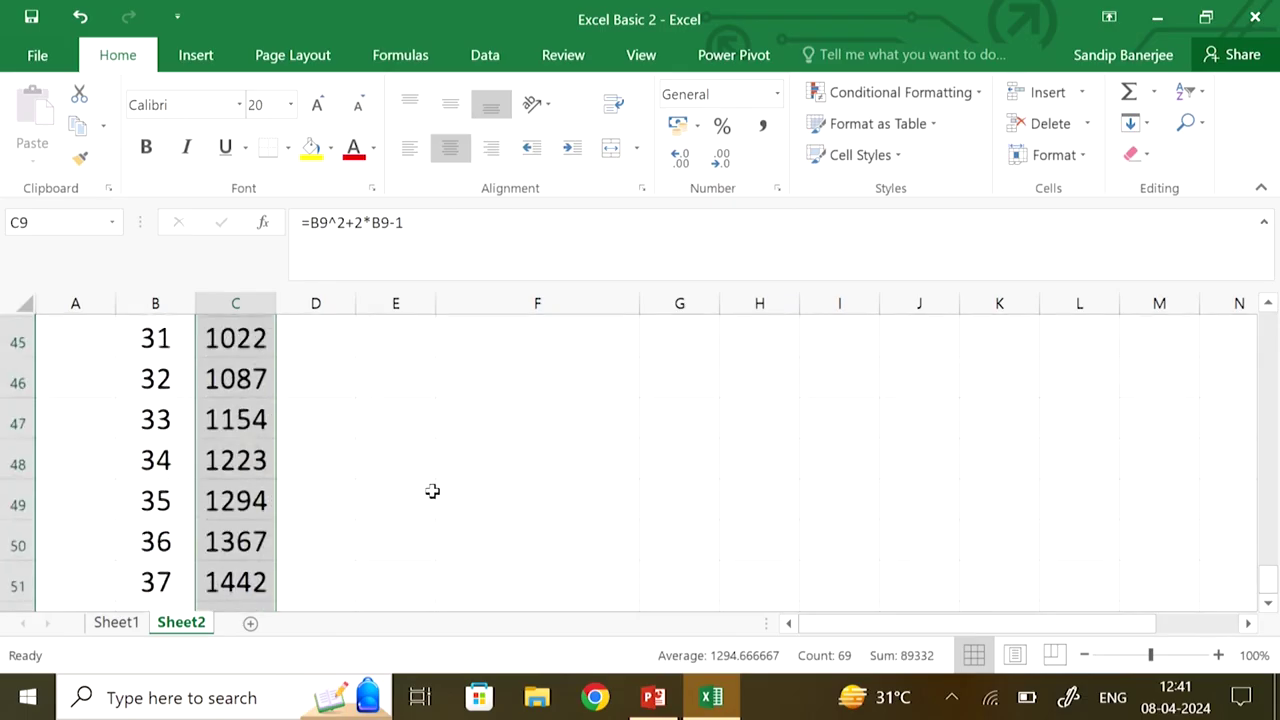
{"action": "scroll", "coordinate": [432, 491], "scroll_direction": "up", "scroll_amount": 1}
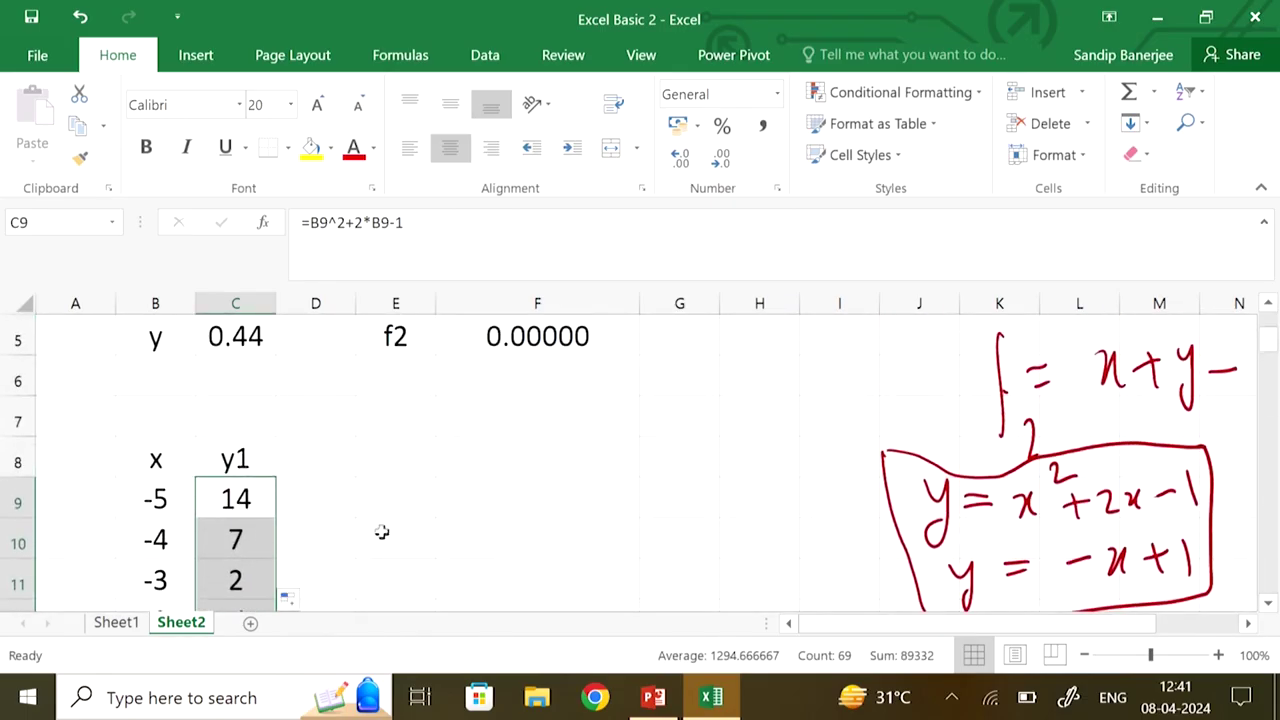
Add a y2 column with the heading y2 in D8 and the formula =-B9+1 in D9
{"action": "left_click", "coordinate": [325, 463]}
{"action": "type", "text": "y2"}
{"action": "left_click", "coordinate": [323, 495]}
{"action": "type", "text": "="}
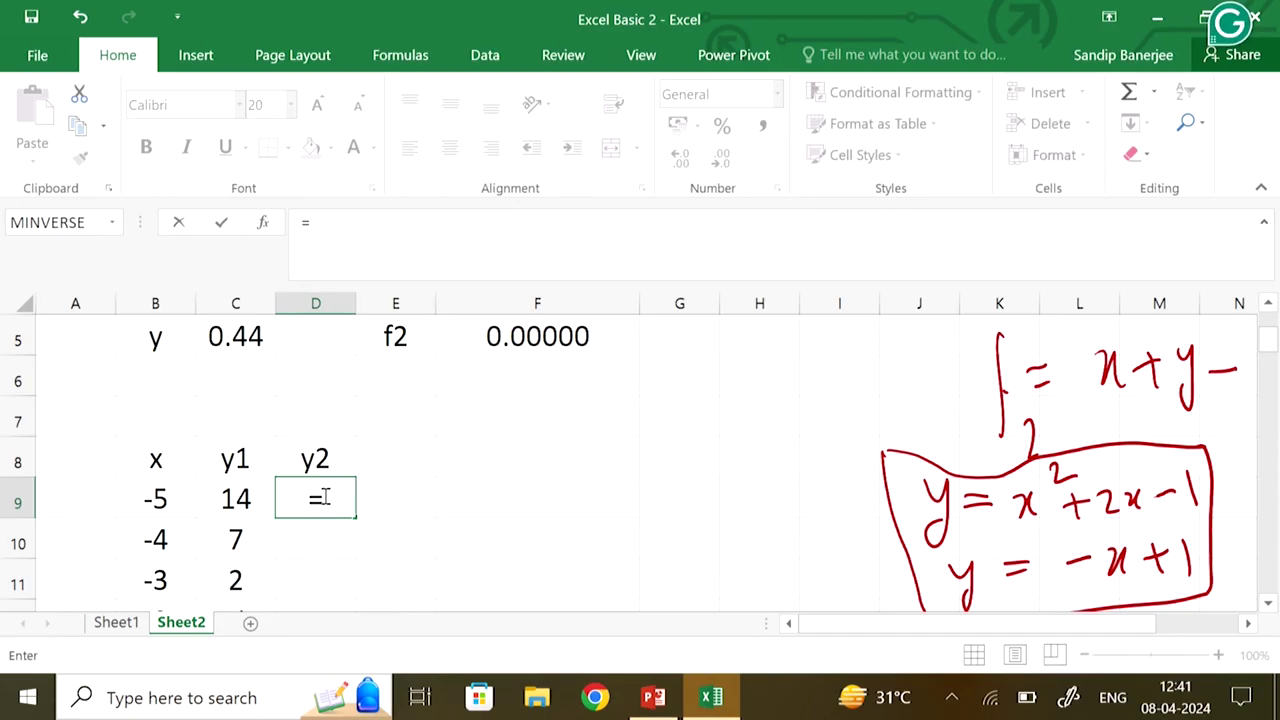
{"action": "type", "text": "-"}
{"action": "left_click", "coordinate": [157, 495]}
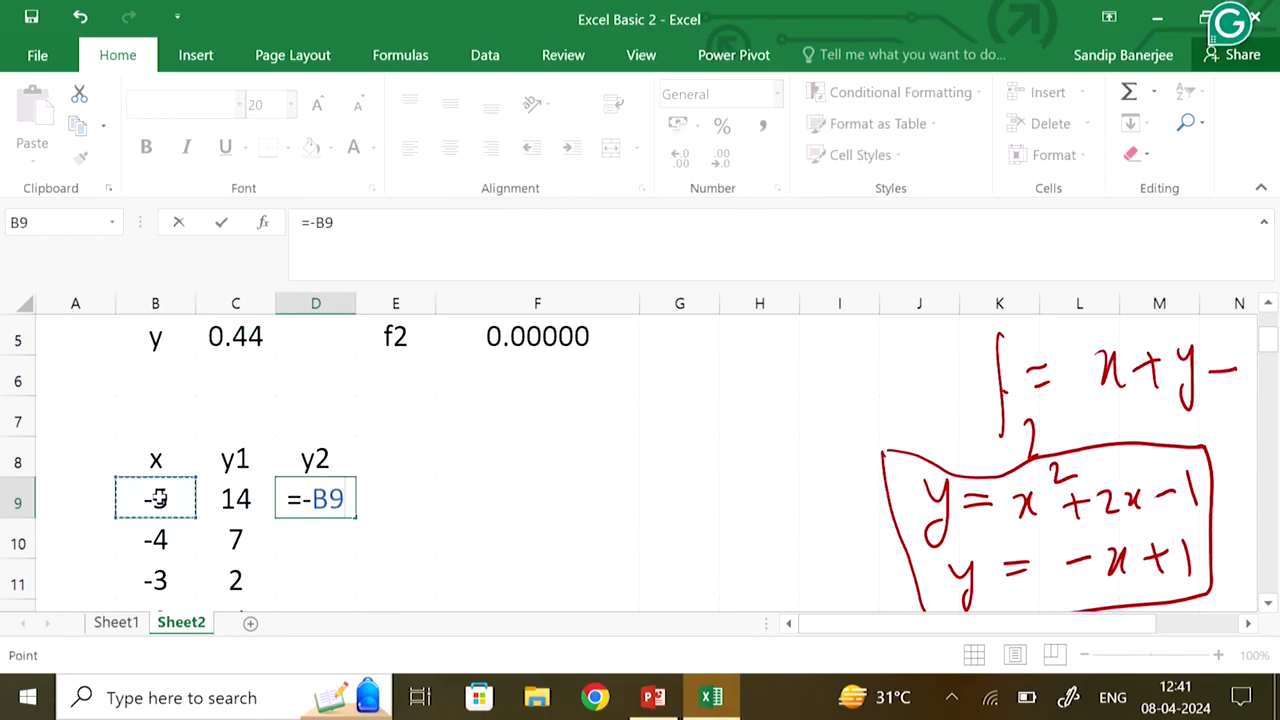
{"action": "type", "text": "+1"}
{"action": "key", "text": "Return"}
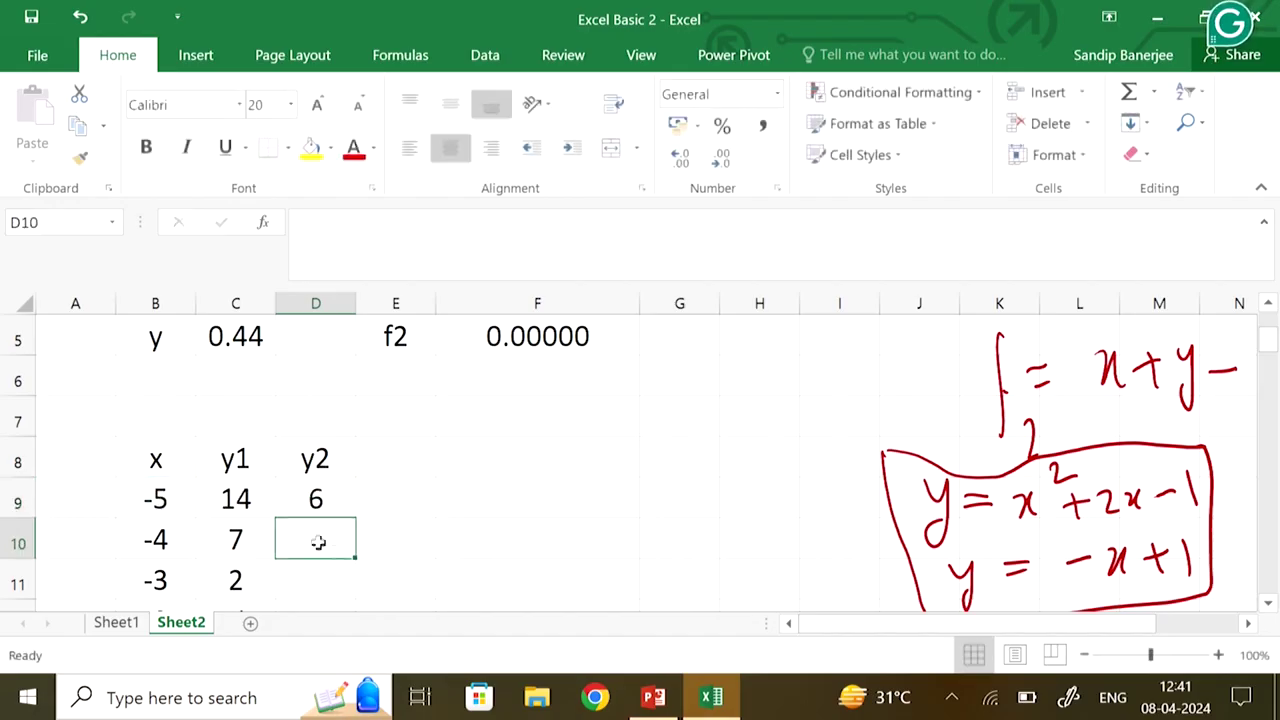
Fill the y2 formula in D9 down column D through row 77
{"action": "left_click", "coordinate": [340, 507]}
{"action": "mouse_move", "coordinate": [353, 519]}
{"action": "left_mouse_down"}
{"action": "mouse_move", "coordinate": [349, 603]}
{"action": "mouse_move", "coordinate": [378, 716]}
{"action": "mouse_move", "coordinate": [343, 472]}
{"action": "mouse_move", "coordinate": [334, 522]}
{"action": "left_mouse_up"}
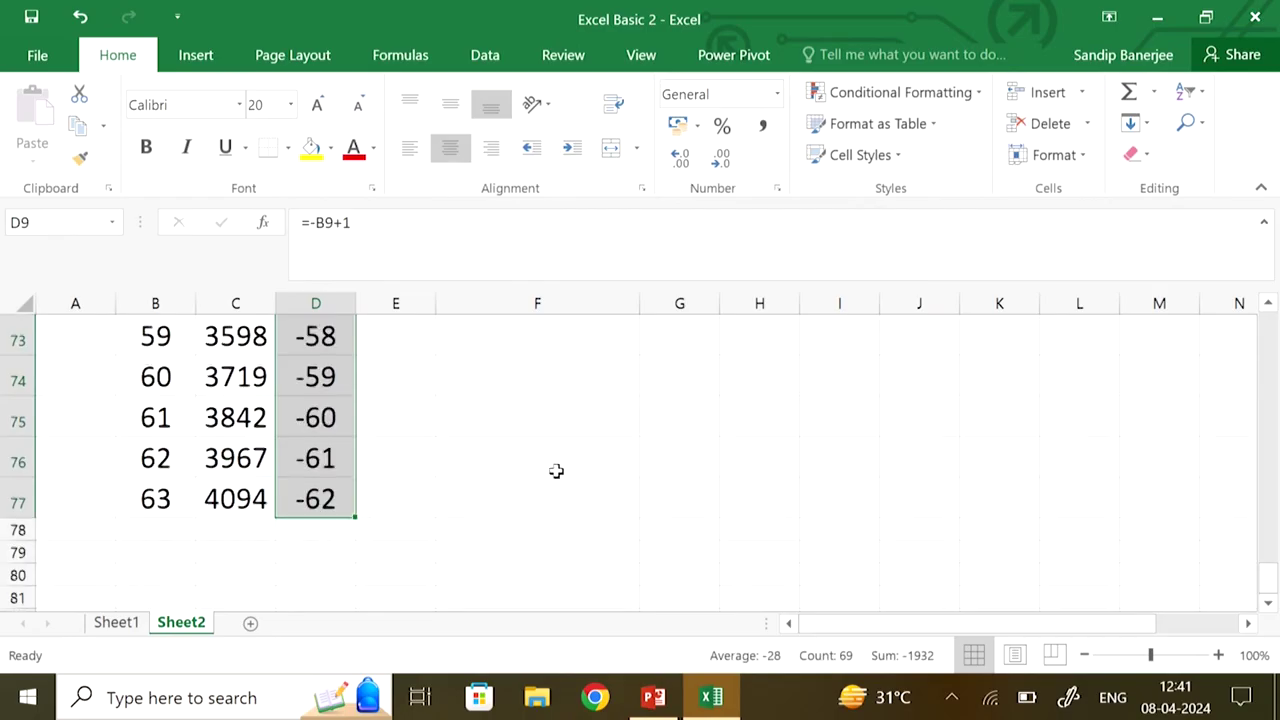
{"action": "scroll", "coordinate": [556, 471], "scroll_direction": "up", "scroll_amount": 20}
{"action": "scroll", "coordinate": [556, 471], "scroll_direction": "down", "scroll_amount": 1}
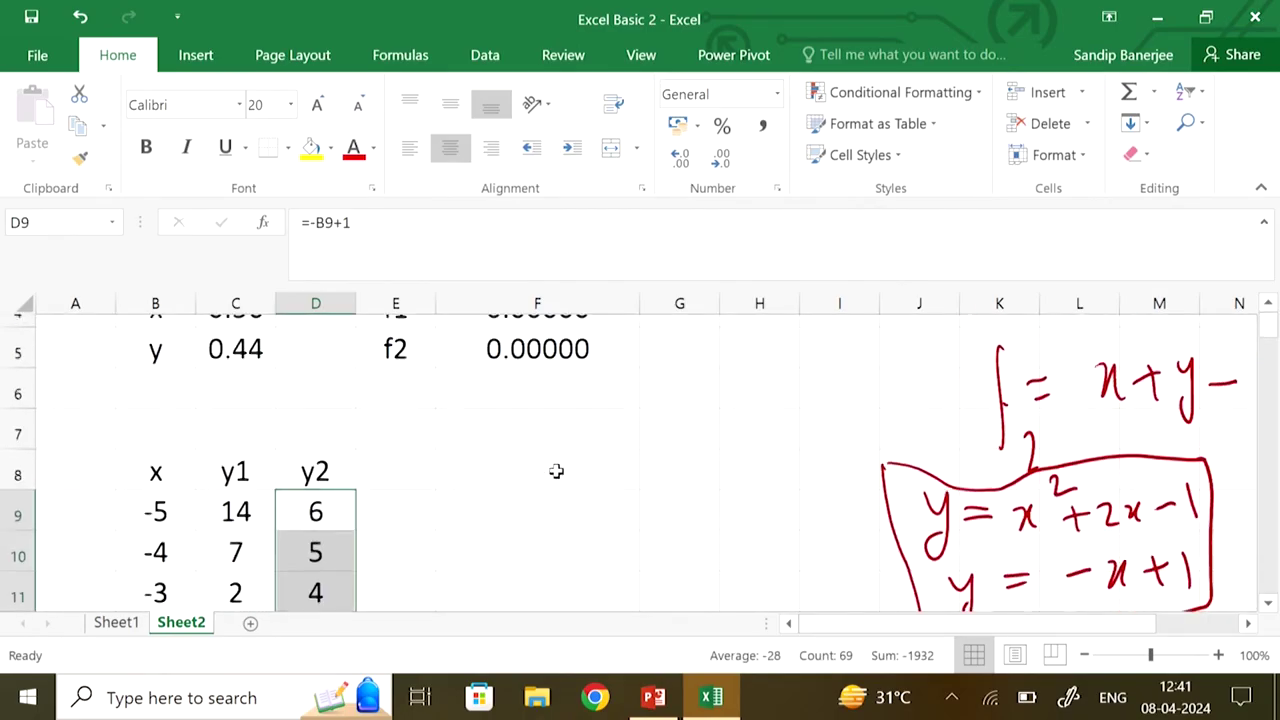
Plot the x, y1 and y2 data in B9:D77 as a scatter chart with smooth lines and no markers
{"action": "scroll", "coordinate": [556, 471], "scroll_direction": "down", "scroll_amount": 1}
{"action": "left_click", "coordinate": [160, 460]}
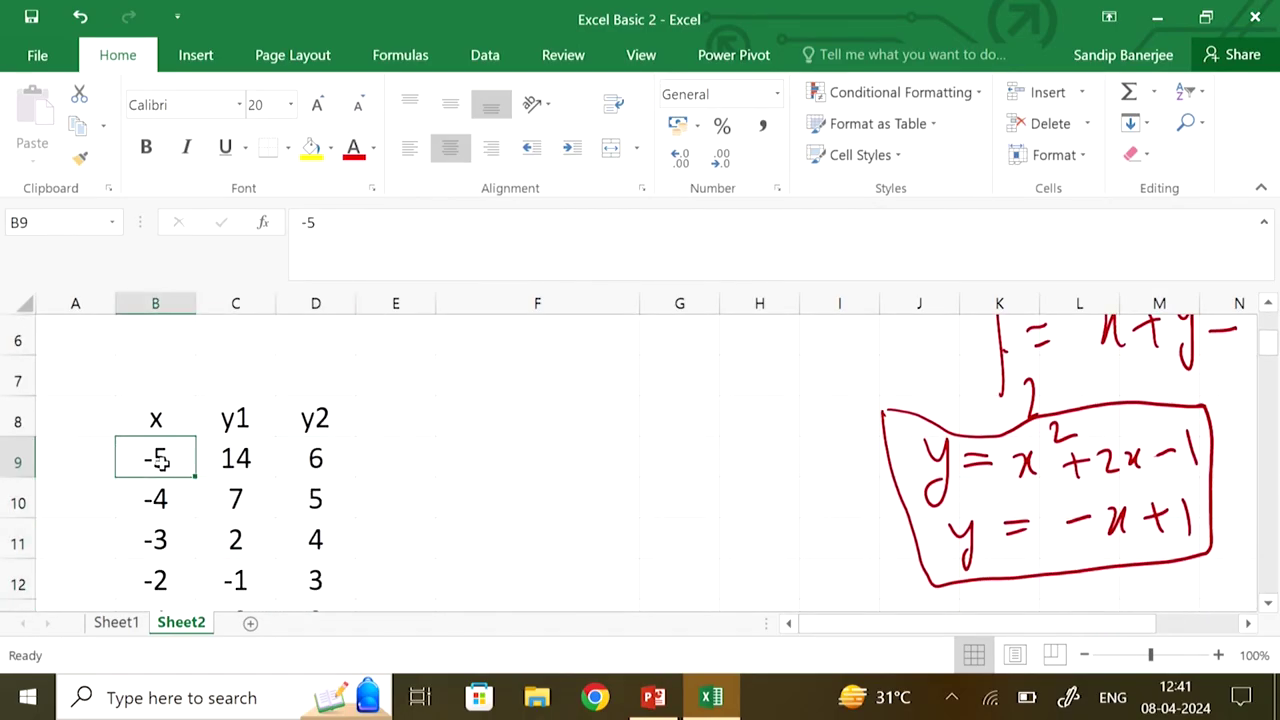
{"action": "key", "text": "shift+Right"}
{"action": "key", "text": "shift+Right"}
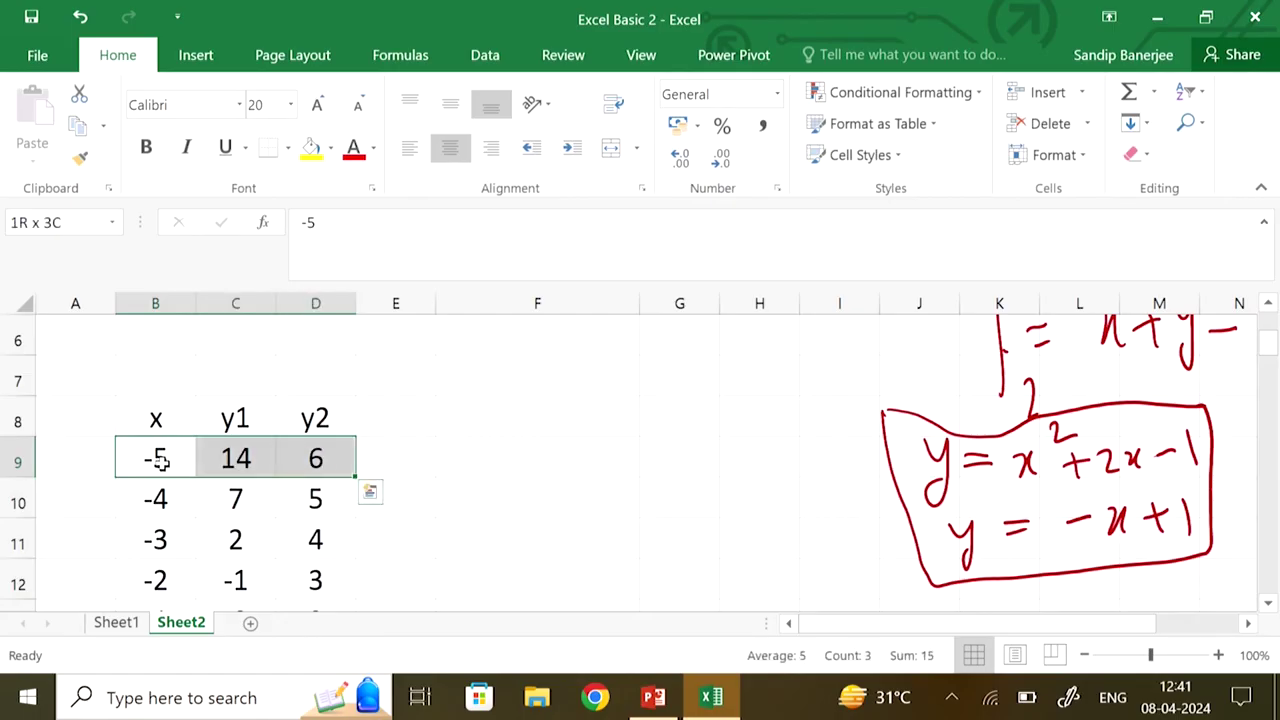
{"action": "key", "text": "shift+Down"}
{"action": "key", "text": "shift+Down"}
{"action": "key", "text": "shift+Down"}
{"action": "key", "text": "shift+Down"}
{"action": "key", "text": "shift+Down"}
{"action": "key", "text": "shift+Down"}
{"action": "key", "text": "shift+Down"}
{"action": "key", "text": "shift+Down"}
{"action": "key", "text": "shift+Down"}
{"action": "key", "text": "shift+Down"}
{"action": "key", "text": "shift+Down"}
{"action": "key", "text": "shift+Down"}
{"action": "key", "text": "shift+Down"}
{"action": "key", "text": "shift+Down"}
{"action": "key", "text": "shift+Down"}
{"action": "key", "text": "shift+Down"}
{"action": "key", "text": "shift+Down"}
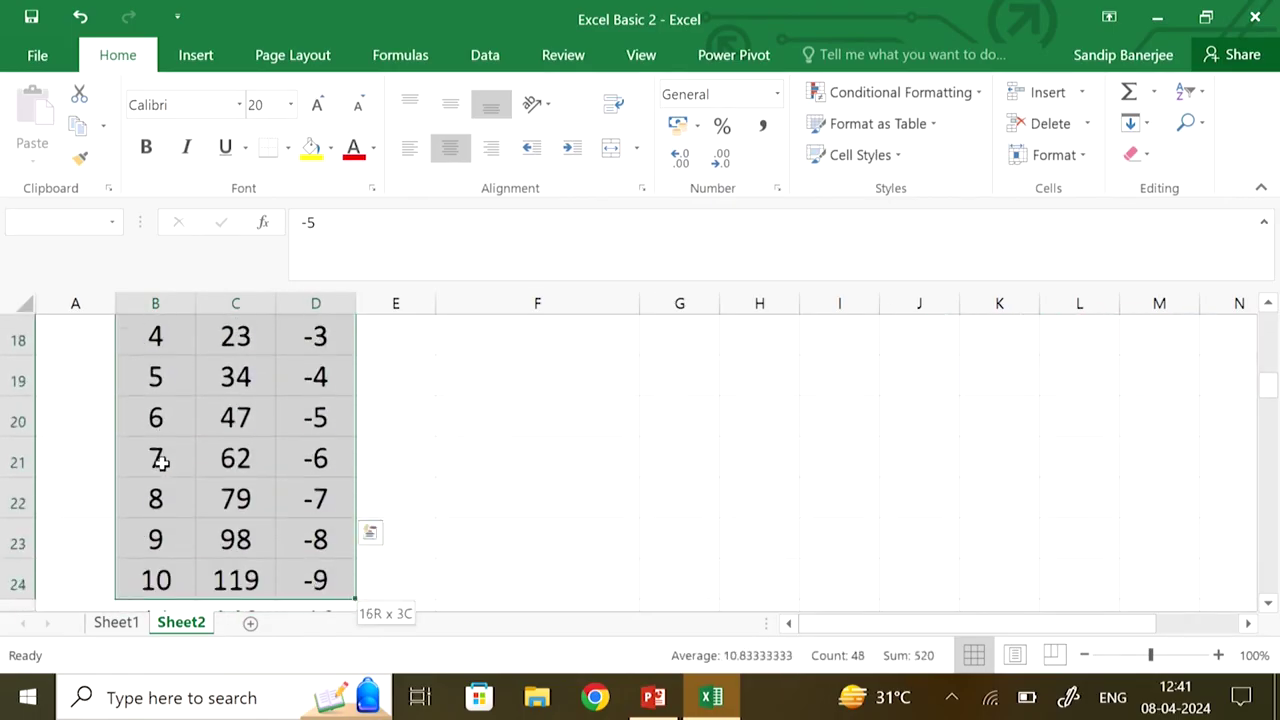
{"action": "key", "text": "shift+Down"}
{"action": "key", "text": "shift+Down"}
{"action": "key", "text": "shift+Down"}
{"action": "key", "text": "shift+Down"}
{"action": "key", "text": "shift+Down"}
{"action": "key", "text": "shift+Down"}
{"action": "key", "text": "shift+Down"}
{"action": "key", "text": "shift+Down"}
{"action": "key", "text": "shift+Down"}
{"action": "key", "text": "shift+Down"}
{"action": "key", "text": "shift+Down"}
{"action": "key", "text": "shift+Down"}
{"action": "key", "text": "shift+Down"}
{"action": "key", "text": "shift+Down"}
{"action": "key", "text": "shift+Down"}
{"action": "key", "text": "shift+Down"}
{"action": "key", "text": "shift+Down"}
{"action": "key", "text": "shift+Down"}
{"action": "key", "text": "shift+Down"}
{"action": "key", "text": "shift+Down"}
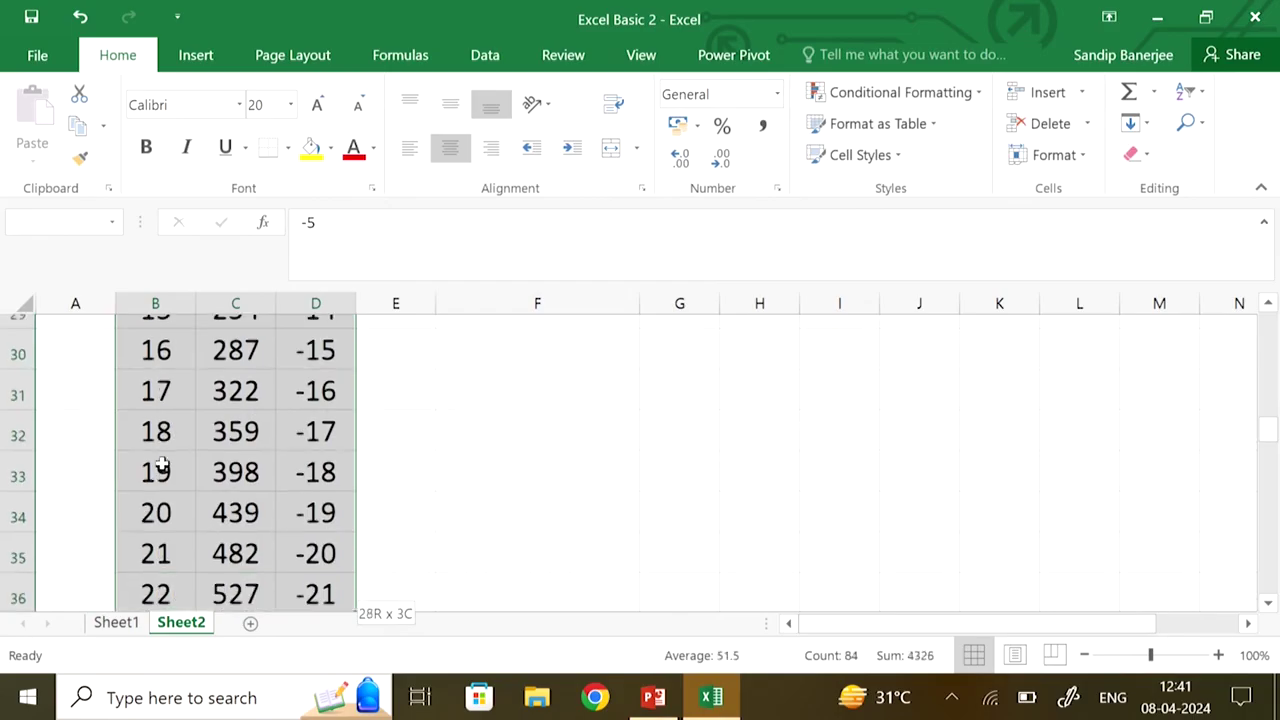
{"action": "key", "text": "shift+Down"}
{"action": "key", "text": "shift+Down"}
{"action": "key", "text": "shift+Down"}
{"action": "key", "text": "shift+Down"}
{"action": "key", "text": "shift+Down"}
{"action": "key", "text": "shift+Down"}
{"action": "key", "text": "shift+Down"}
{"action": "key", "text": "shift+Down"}
{"action": "key", "text": "shift+Down"}
{"action": "key", "text": "shift+Down"}
{"action": "key", "text": "shift+Down"}
{"action": "key", "text": "shift+Down"}
{"action": "key", "text": "shift+Down"}
{"action": "key", "text": "shift+Down"}
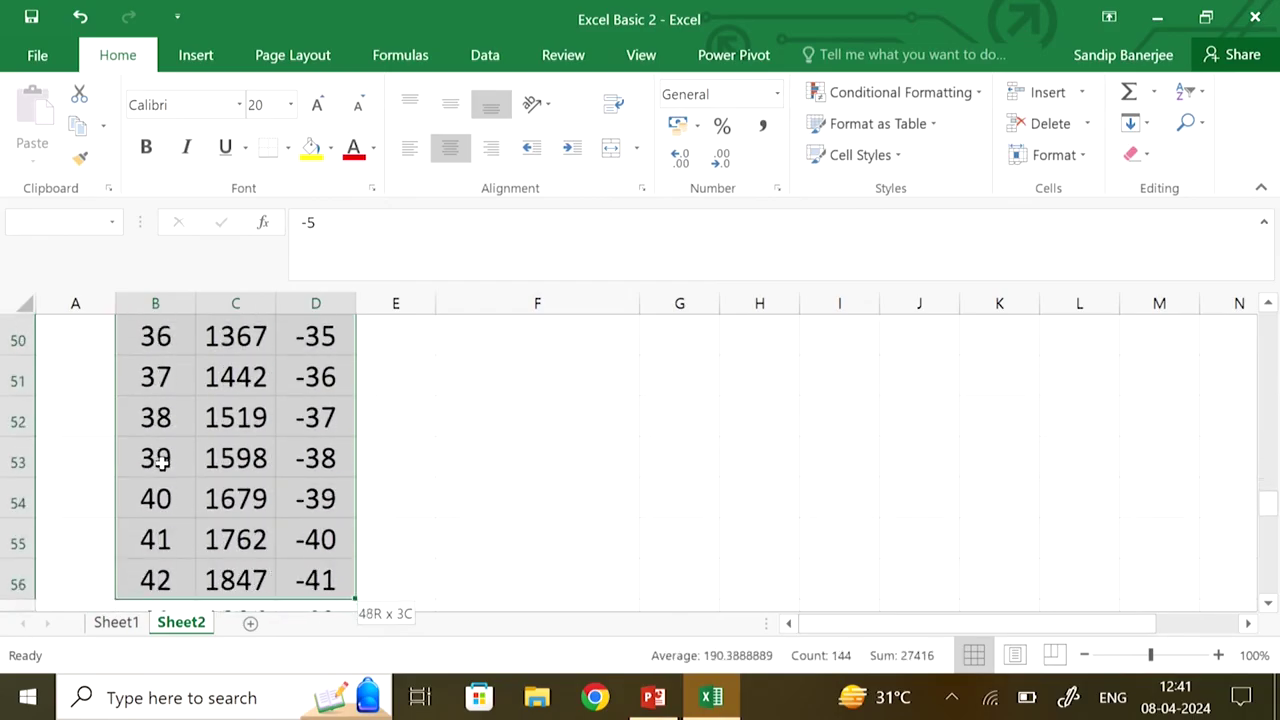
{"action": "key", "text": "shift+Down"}
{"action": "key", "text": "shift+Down"}
{"action": "key", "text": "shift+Down"}
{"action": "key", "text": "shift+Down"}
{"action": "key", "text": "shift+Down"}
{"action": "key", "text": "shift+Down"}
{"action": "key", "text": "shift+Down"}
{"action": "key", "text": "shift+Down"}
{"action": "key", "text": "shift+Down"}
{"action": "key", "text": "shift+Down"}
{"action": "key", "text": "shift+Down"}
{"action": "key", "text": "shift+Down"}
{"action": "key", "text": "shift+Down"}
{"action": "key", "text": "shift+Down"}
{"action": "key", "text": "shift+Down"}
{"action": "key", "text": "shift+Down"}
{"action": "key", "text": "shift+Down"}
{"action": "key", "text": "shift+Down"}
{"action": "key", "text": "shift+Down"}
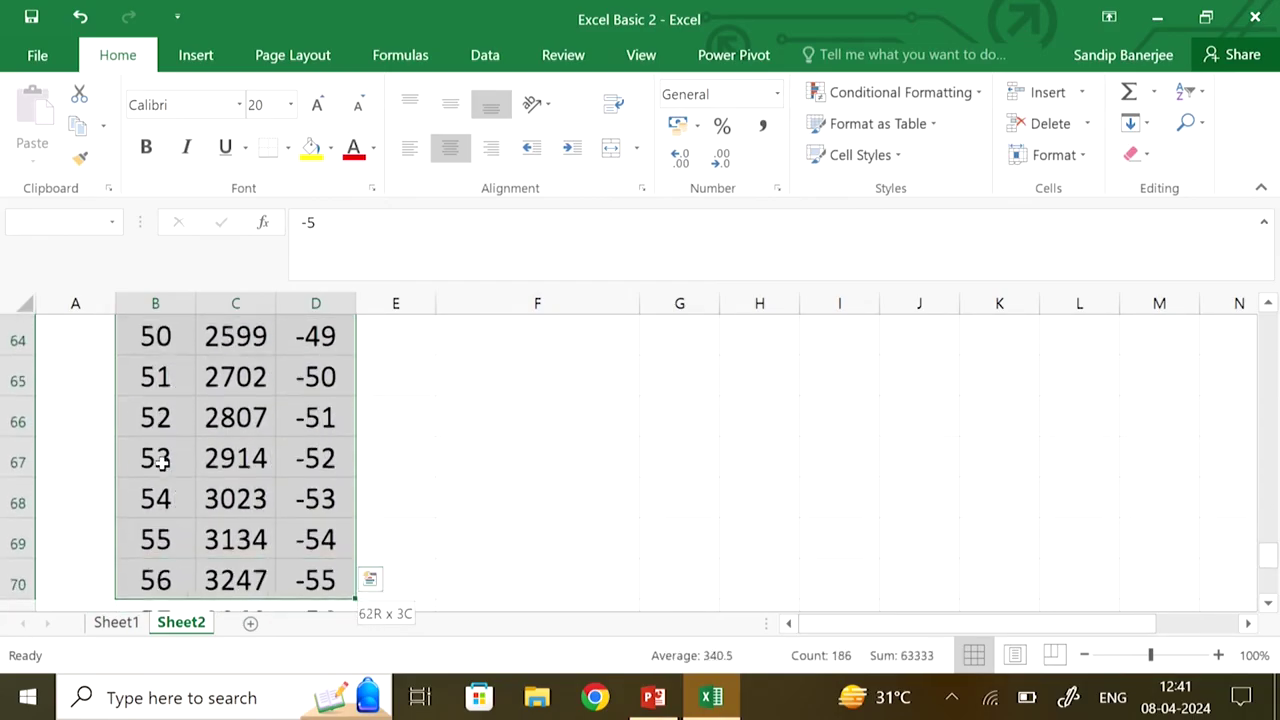
{"action": "key", "text": "shift+Down"}
{"action": "key", "text": "shift+Down"}
{"action": "key", "text": "shift+Down"}
{"action": "key", "text": "shift+Down"}
{"action": "key", "text": "shift+Down"}
{"action": "key", "text": "shift+Up"}
{"action": "key", "text": "shift+Up"}
{"action": "key", "text": "shift+Up"}
{"action": "key", "text": "shift+Up"}
{"action": "key", "text": "shift+Up"}
{"action": "key", "text": "shift+Up"}
{"action": "key", "text": "shift+Up"}
{"action": "key", "text": "shift+Up"}
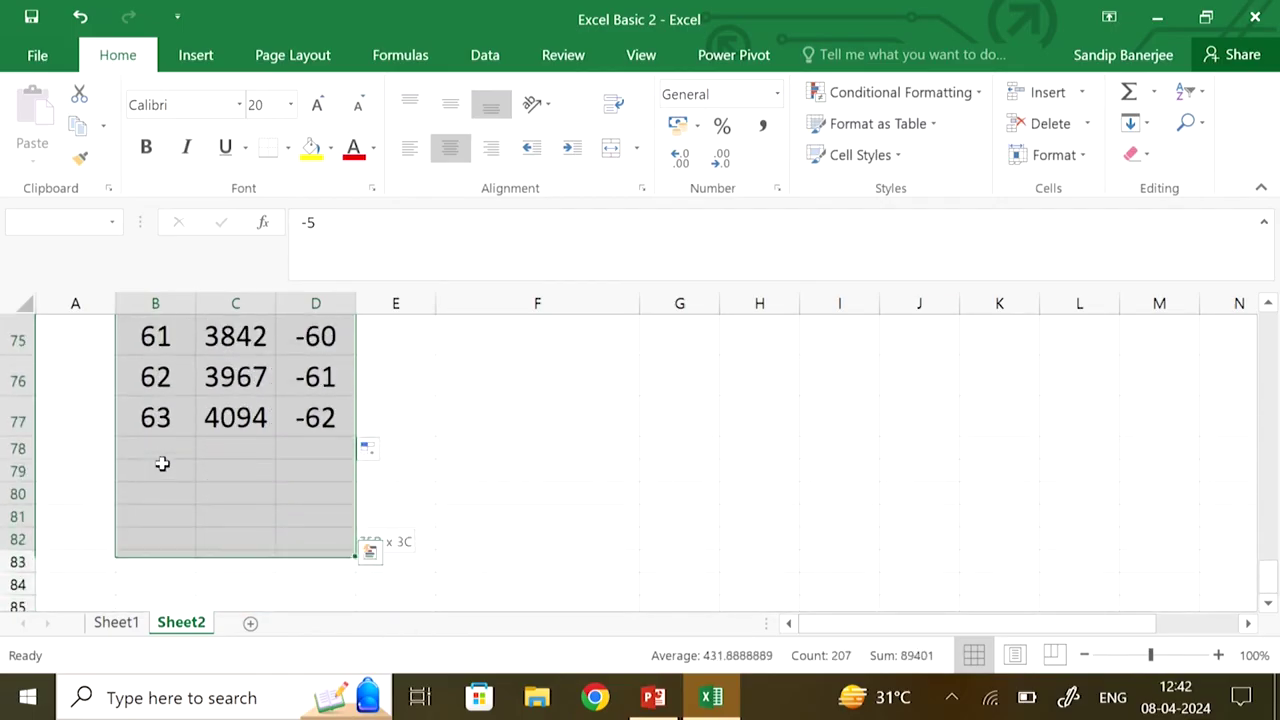
{"action": "key", "text": "shift+Down"}
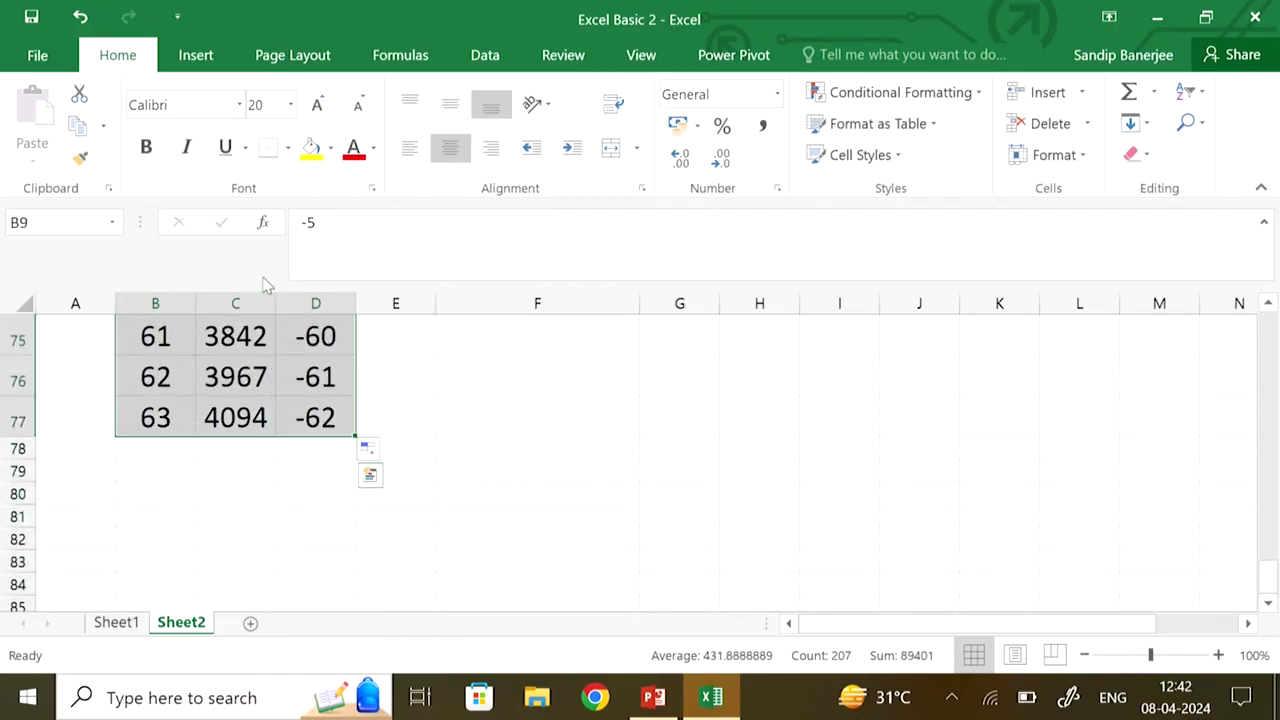
{"action": "left_click", "coordinate": [208, 54]}
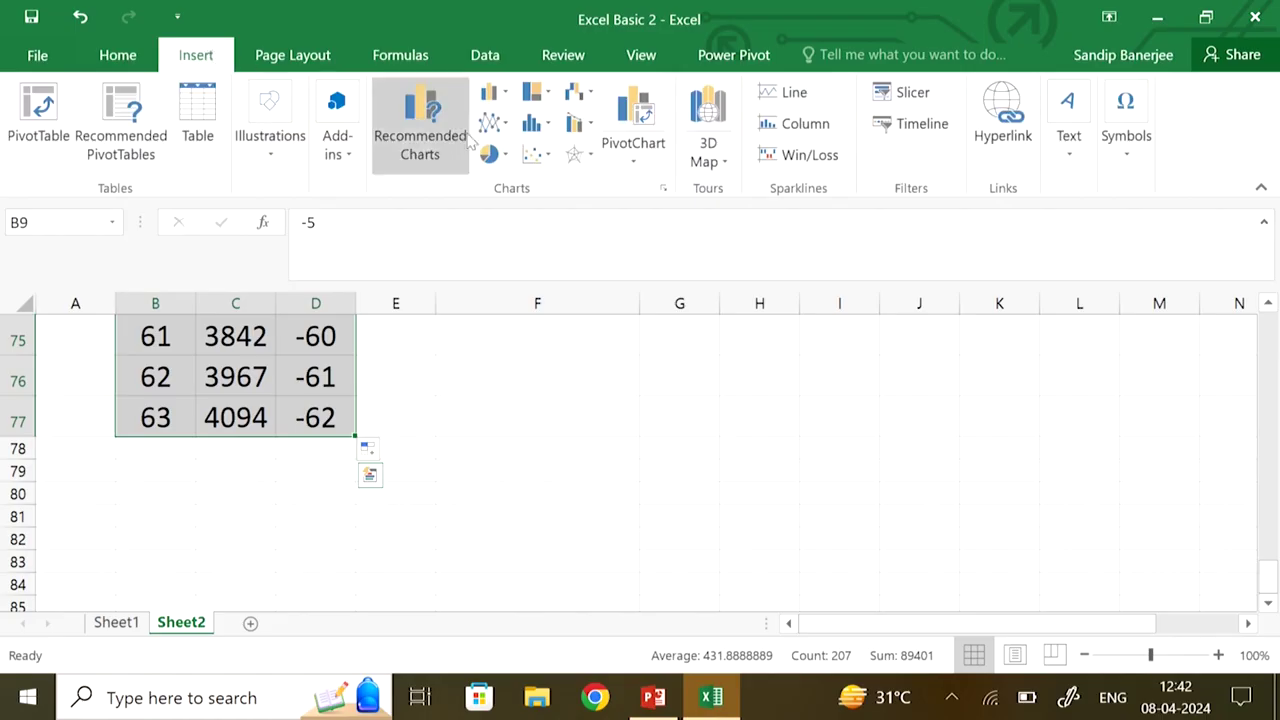
{"action": "left_click", "coordinate": [537, 154]}
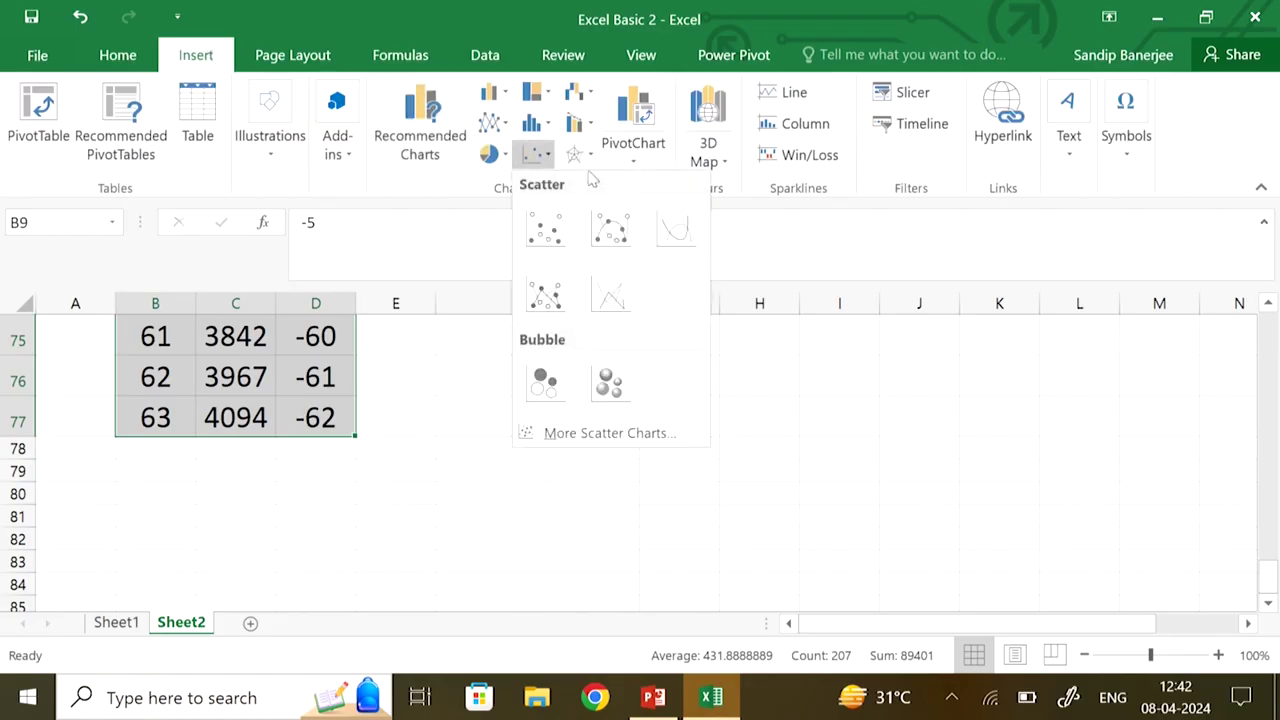
{"action": "left_click", "coordinate": [683, 243]}
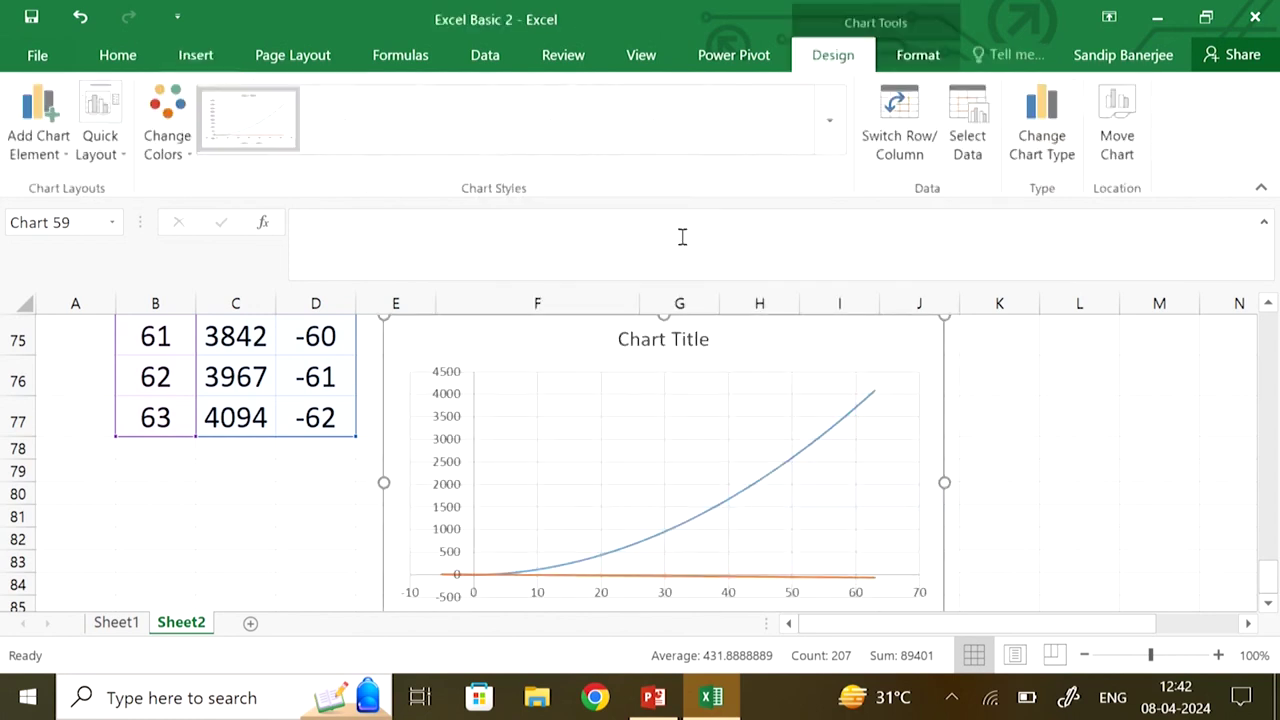
{"action": "scroll", "coordinate": [1107, 525], "scroll_direction": "down", "scroll_amount": 1}
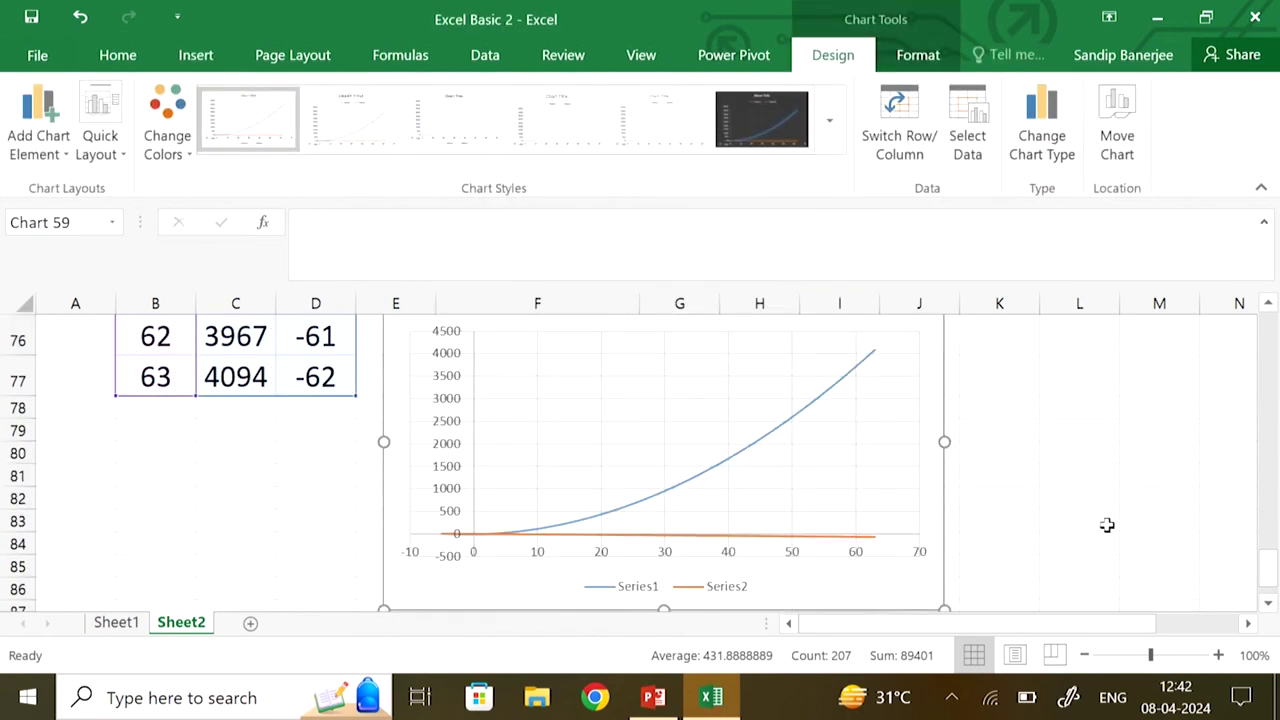
{"action": "scroll", "coordinate": [1107, 525], "scroll_direction": "up", "scroll_amount": 1}
{"action": "scroll", "coordinate": [1107, 525], "scroll_direction": "down", "scroll_amount": 3}
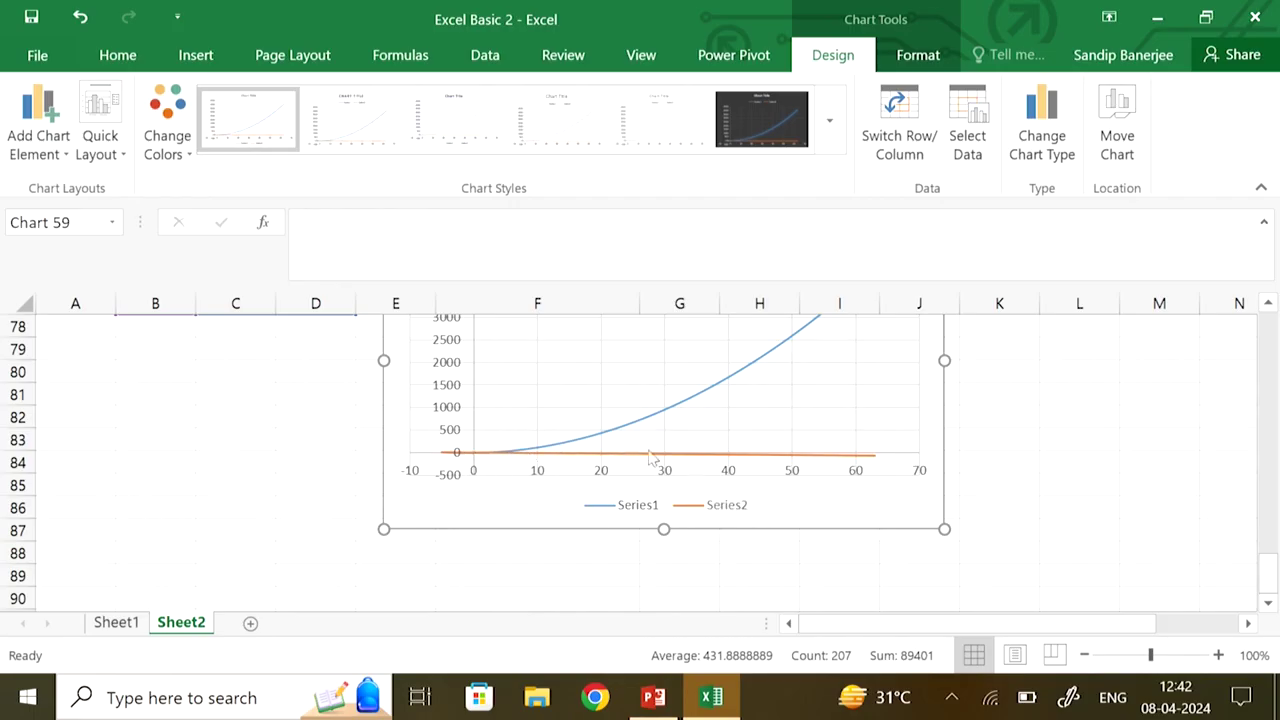
Add a new blank worksheet after Sheet2
{"action": "key", "text": "ctrl+z"}
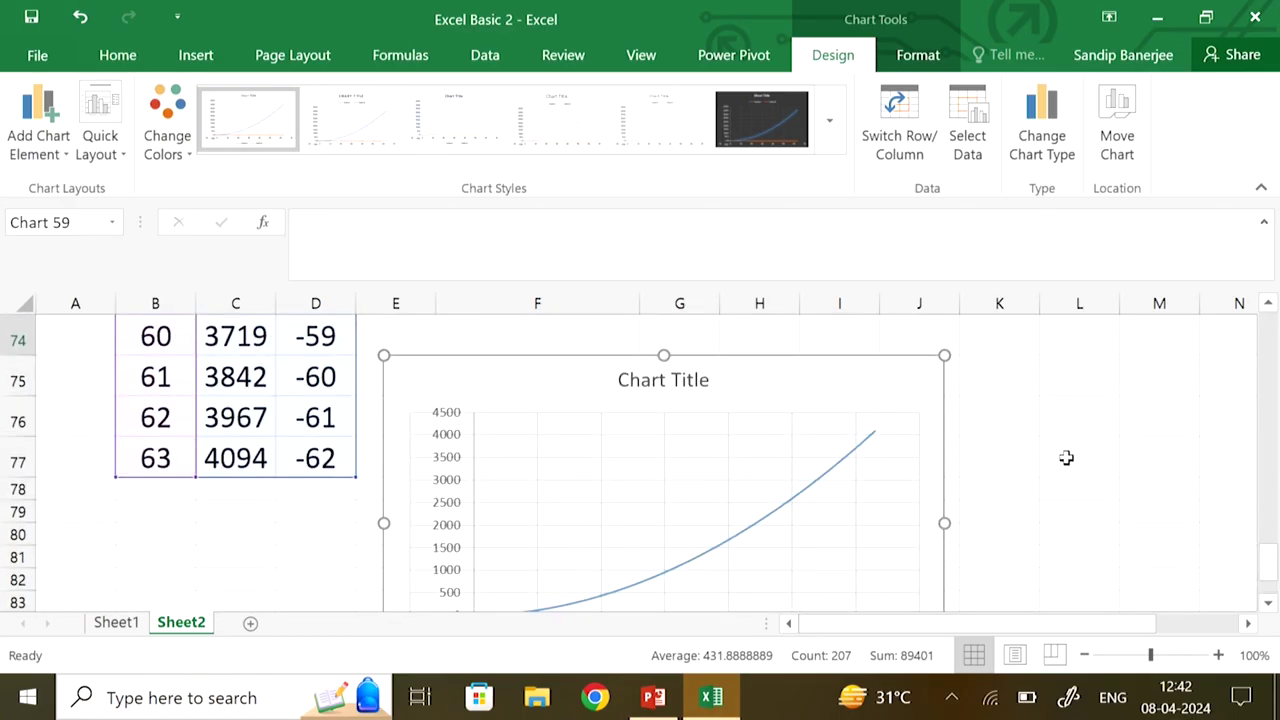
{"action": "scroll", "coordinate": [1066, 457], "scroll_direction": "up", "scroll_amount": 12}
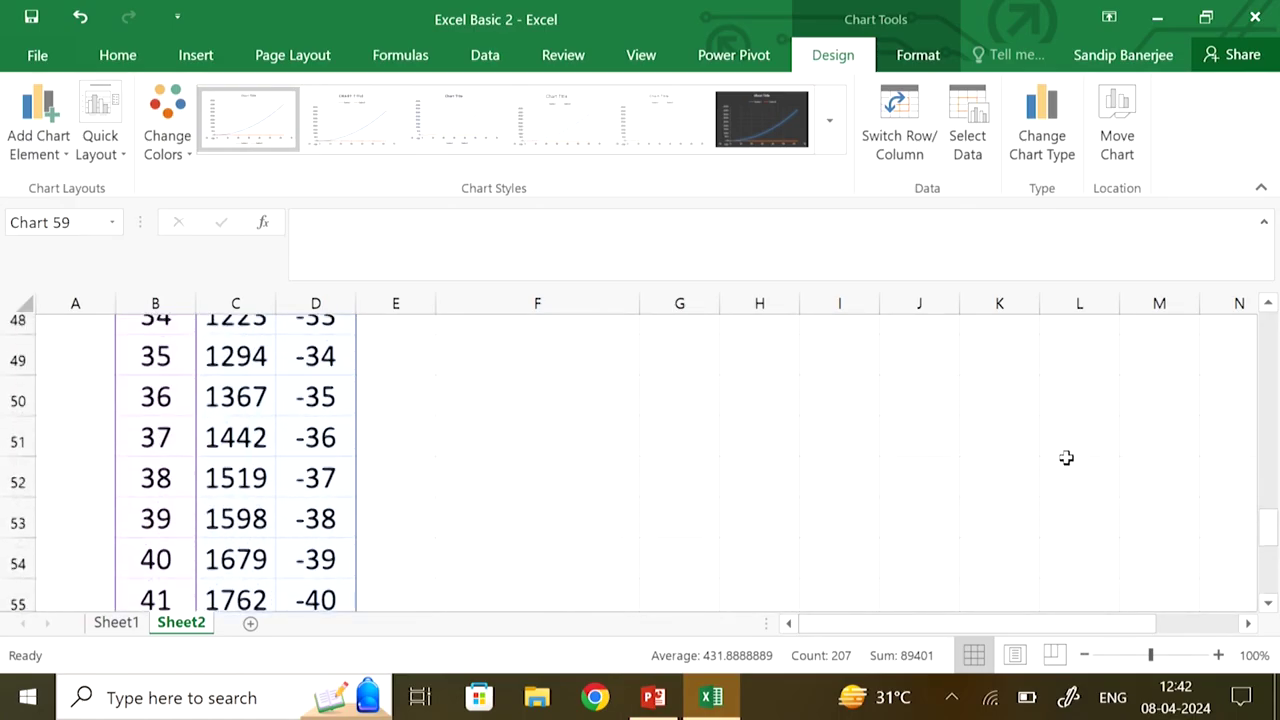
{"action": "scroll", "coordinate": [1066, 457], "scroll_direction": "up", "scroll_amount": 10}
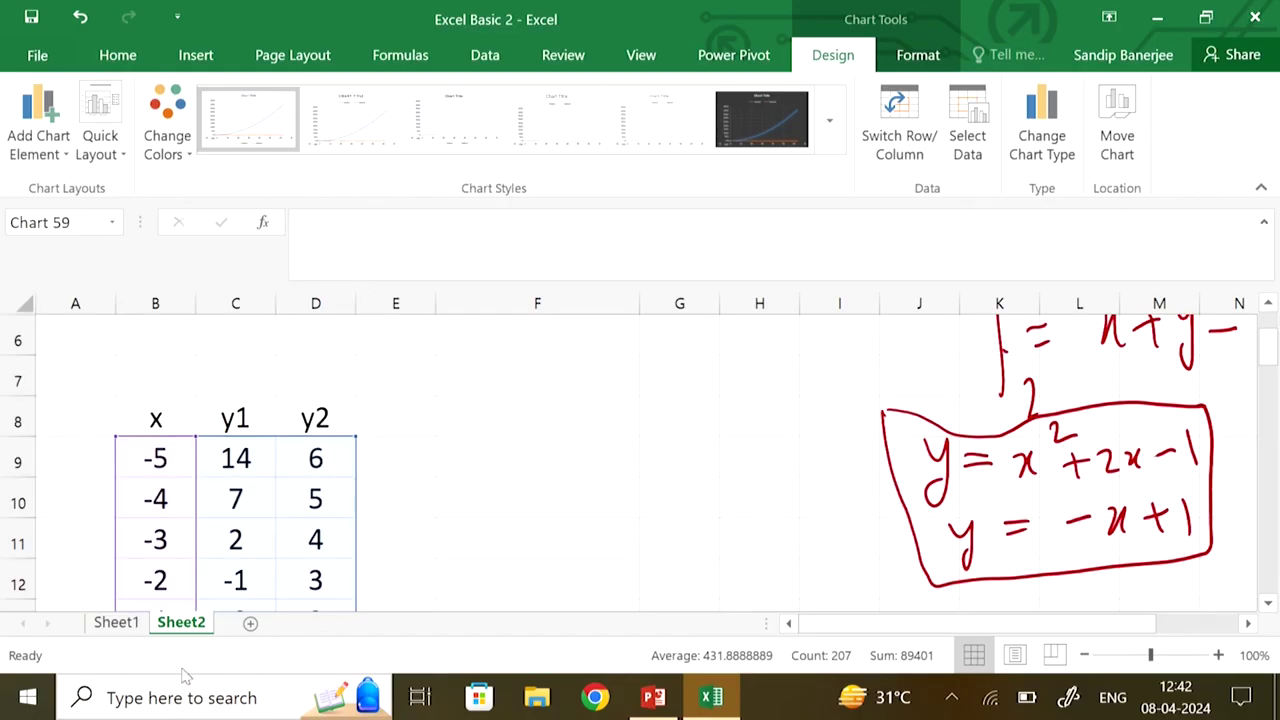
{"action": "left_click", "coordinate": [251, 623]}
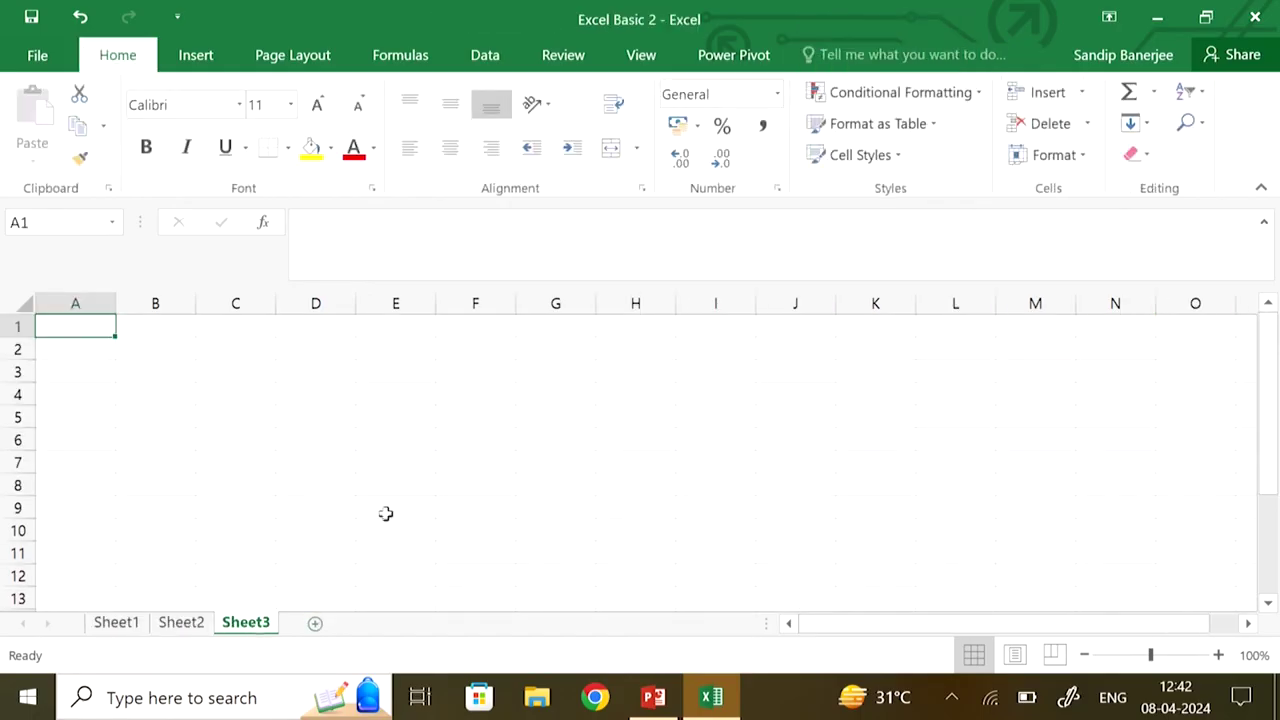
Set the font size of cells A1:K41 on Sheet3 to 20 and centre their contents horizontally
{"action": "left_click_drag", "start_coordinate": [97, 323], "coordinate": [894, 674]}
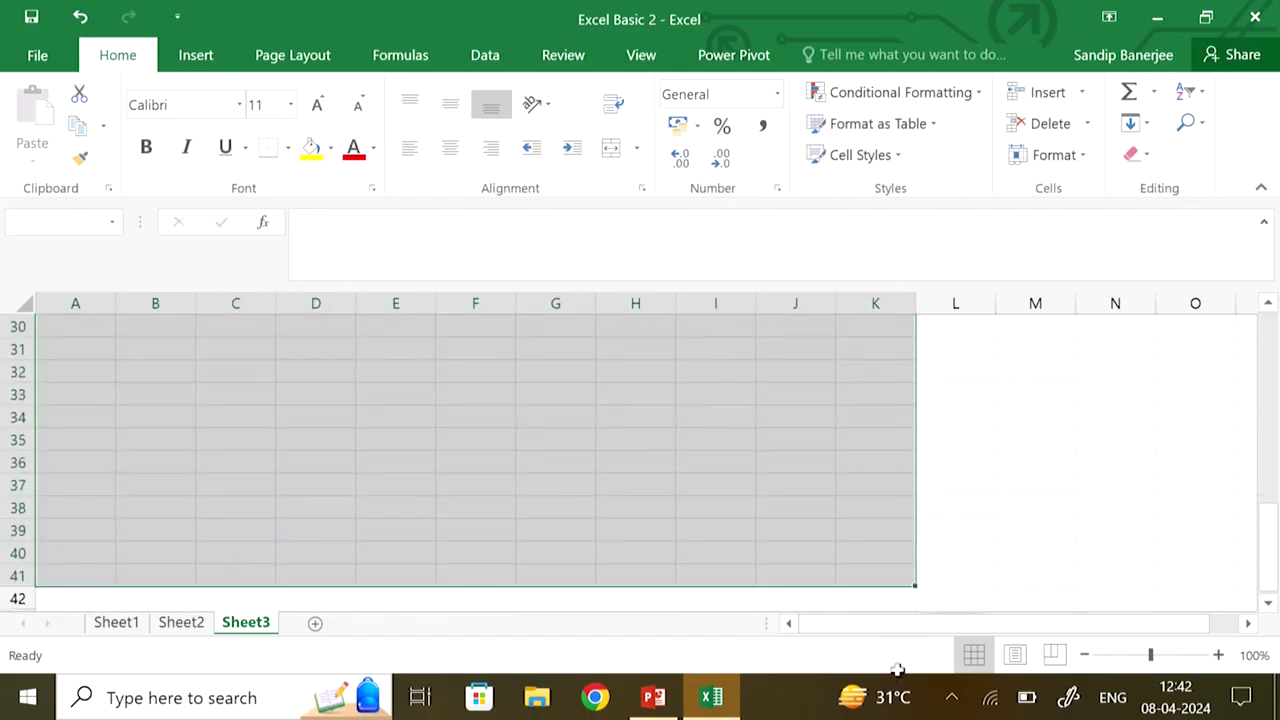
{"action": "left_click", "coordinate": [271, 108]}
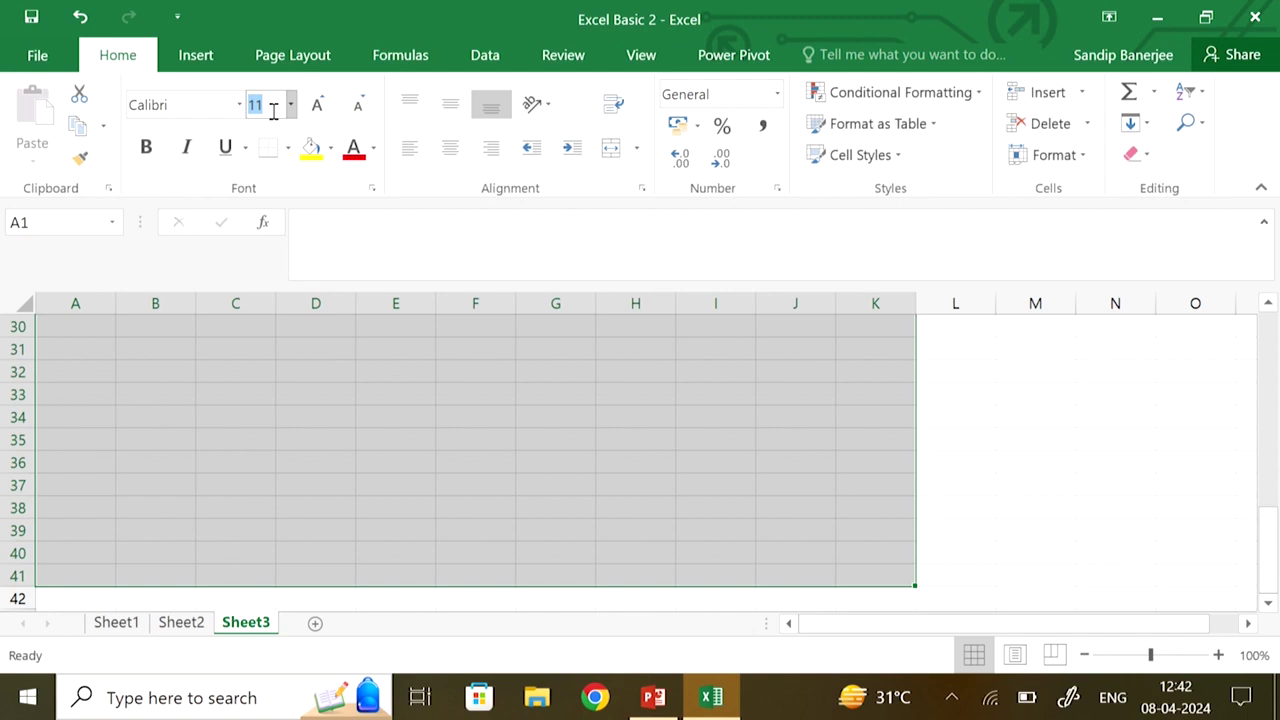
{"action": "type", "text": "20"}
{"action": "key", "text": "Return"}
{"action": "left_click", "coordinate": [460, 567]}
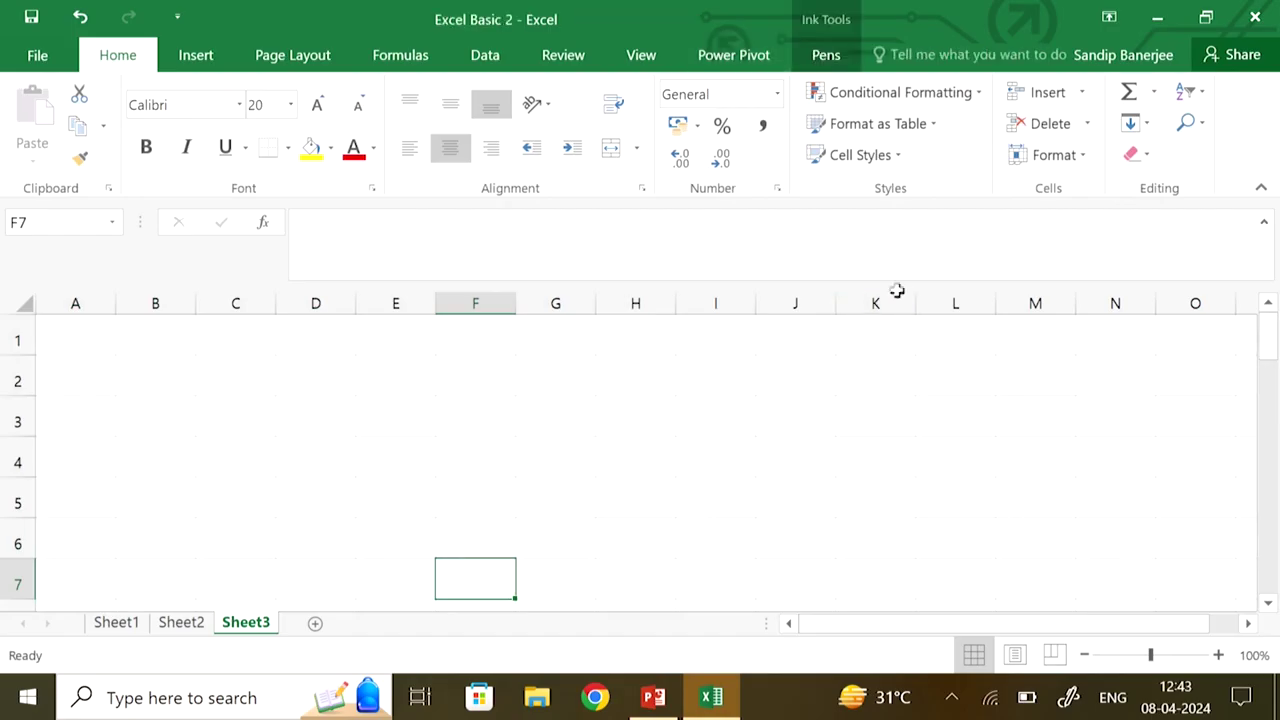
Handwrite the equations x²-x+y=0.5 and y+5xy-x²=0 in red ink over columns K to O, rows 1 to 4
{"action": "left_click", "coordinate": [826, 54]}
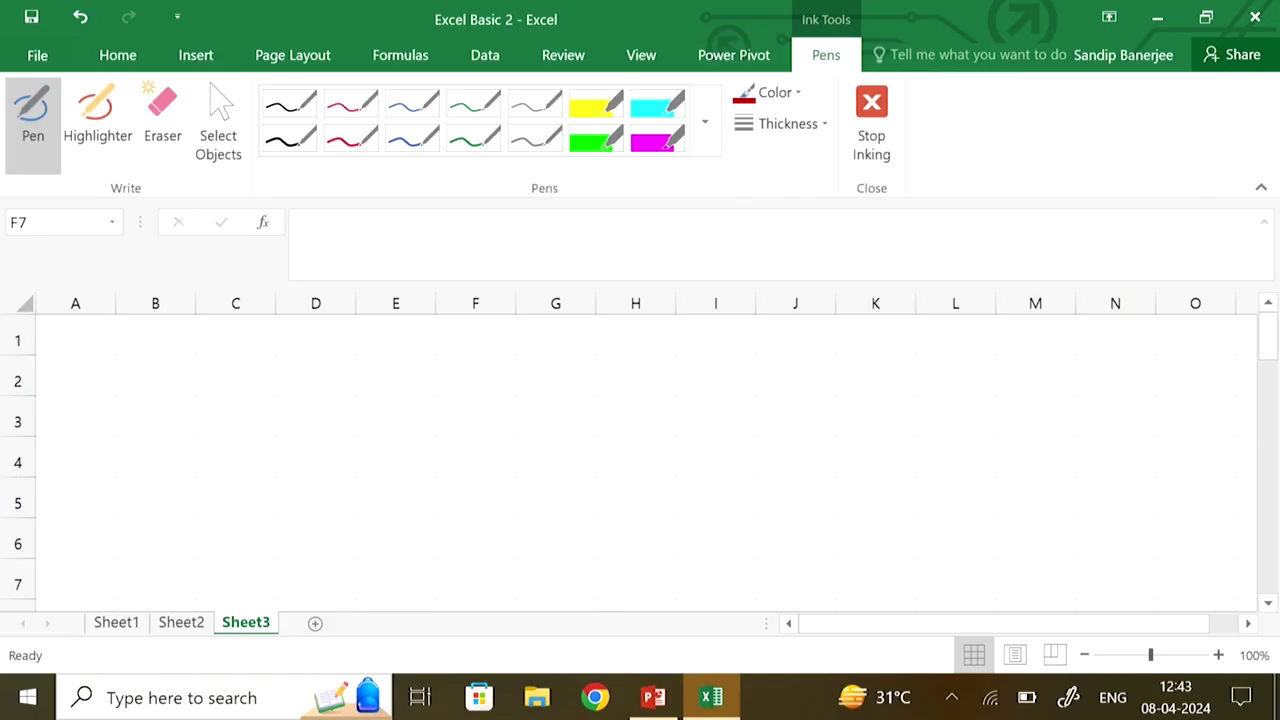
{"action": "mouse_move", "coordinate": [897, 347]}
{"action": "left_mouse_down"}
{"action": "mouse_move", "coordinate": [922, 349]}
{"action": "mouse_move", "coordinate": [930, 373]}
{"action": "left_mouse_up"}
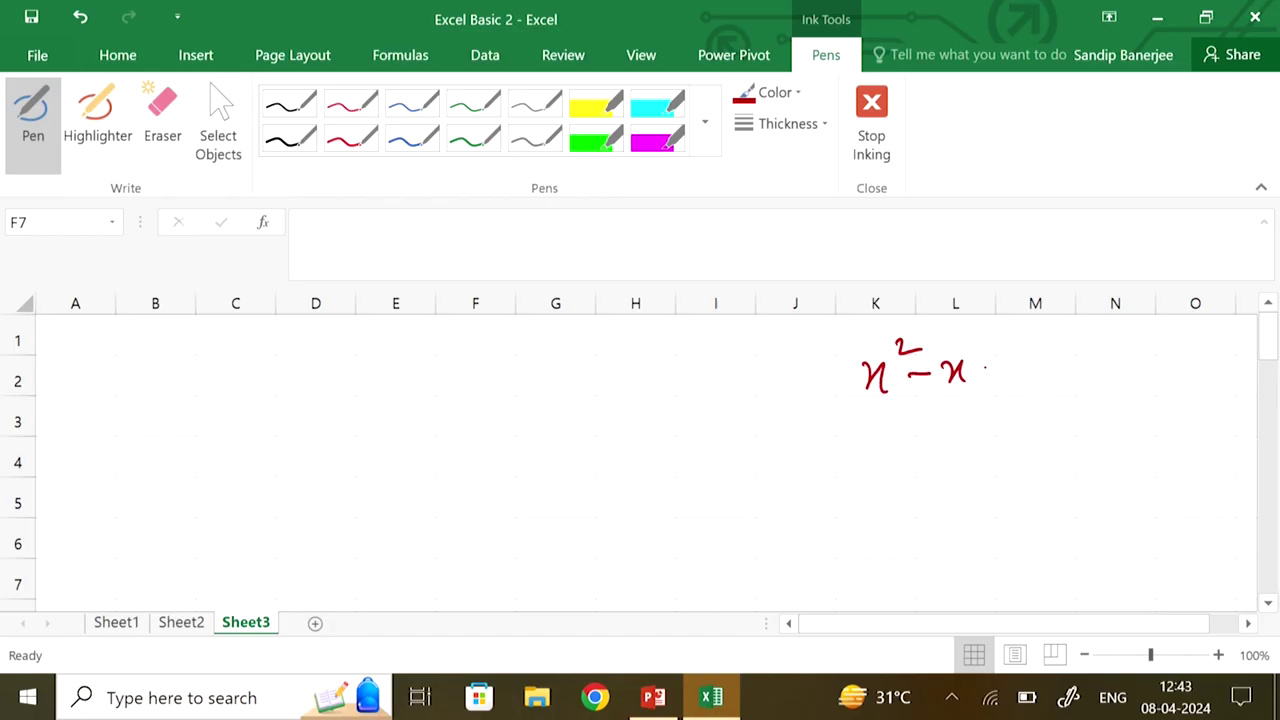
{"action": "left_click_drag", "start_coordinate": [1021, 361], "coordinate": [1016, 399]}
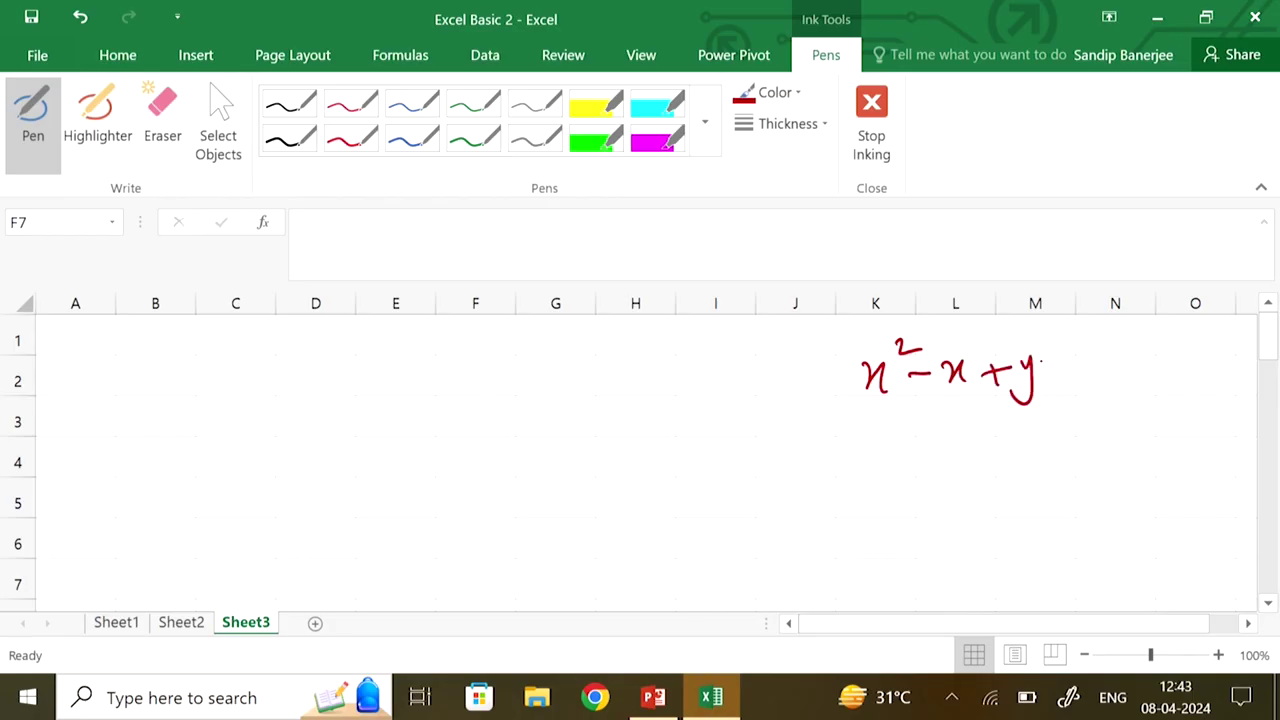
{"action": "left_click_drag", "start_coordinate": [1093, 357], "coordinate": [1101, 354]}
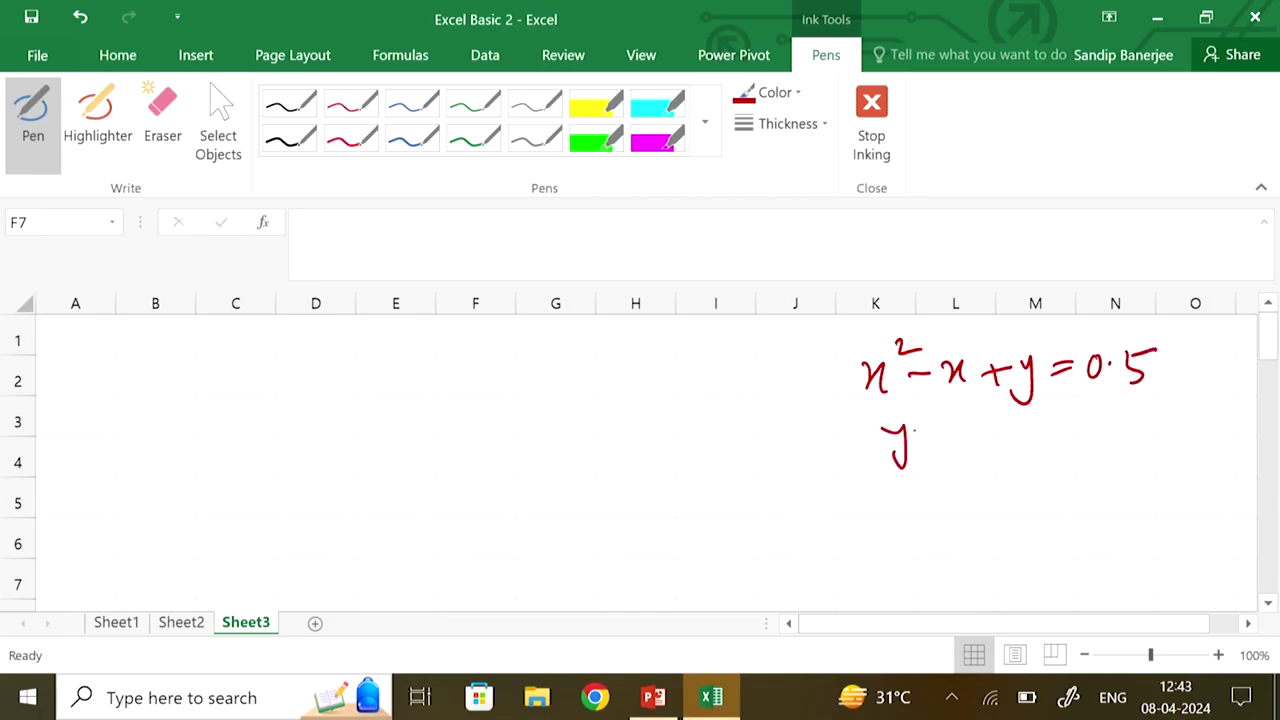
{"action": "left_click_drag", "start_coordinate": [1029, 434], "coordinate": [1032, 478]}
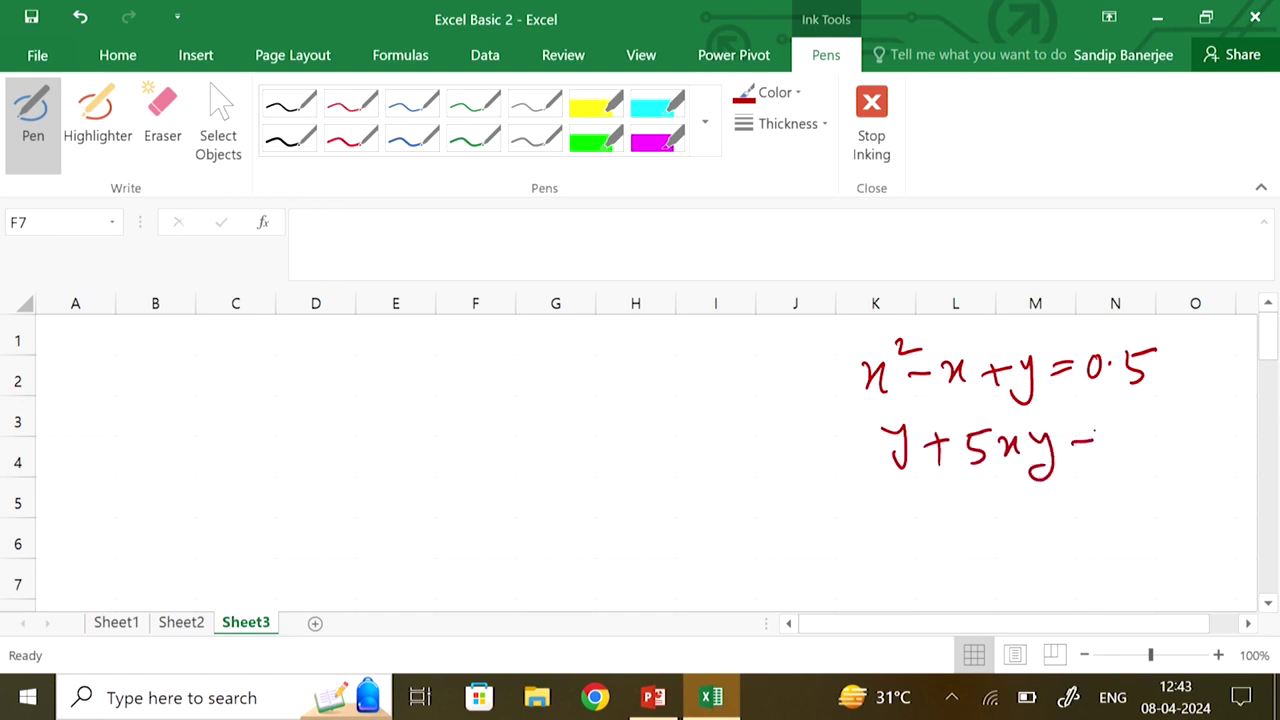
{"action": "left_click_drag", "start_coordinate": [1146, 442], "coordinate": [1168, 438]}
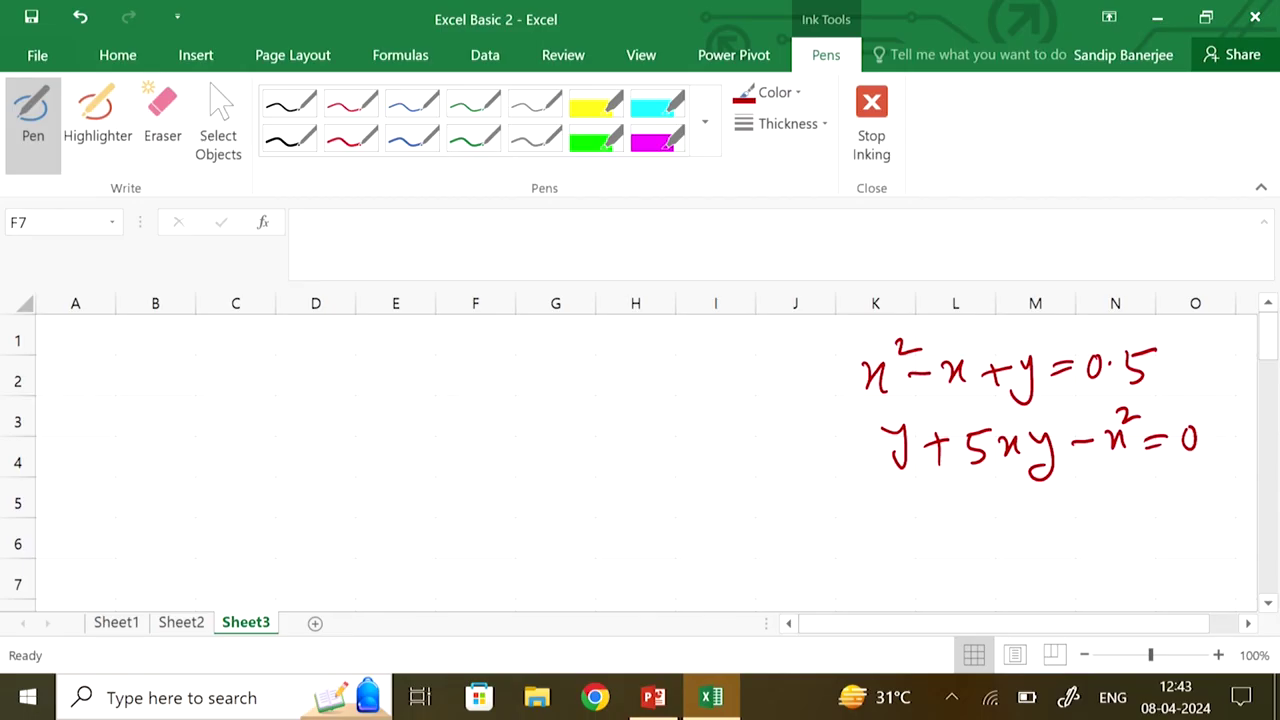
Handwrite the rearranged forms y=0.5-x²+x and y=x²/(1+5x) below the two equations, and stop inking
{"action": "left_click_drag", "start_coordinate": [870, 500], "coordinate": [868, 540]}
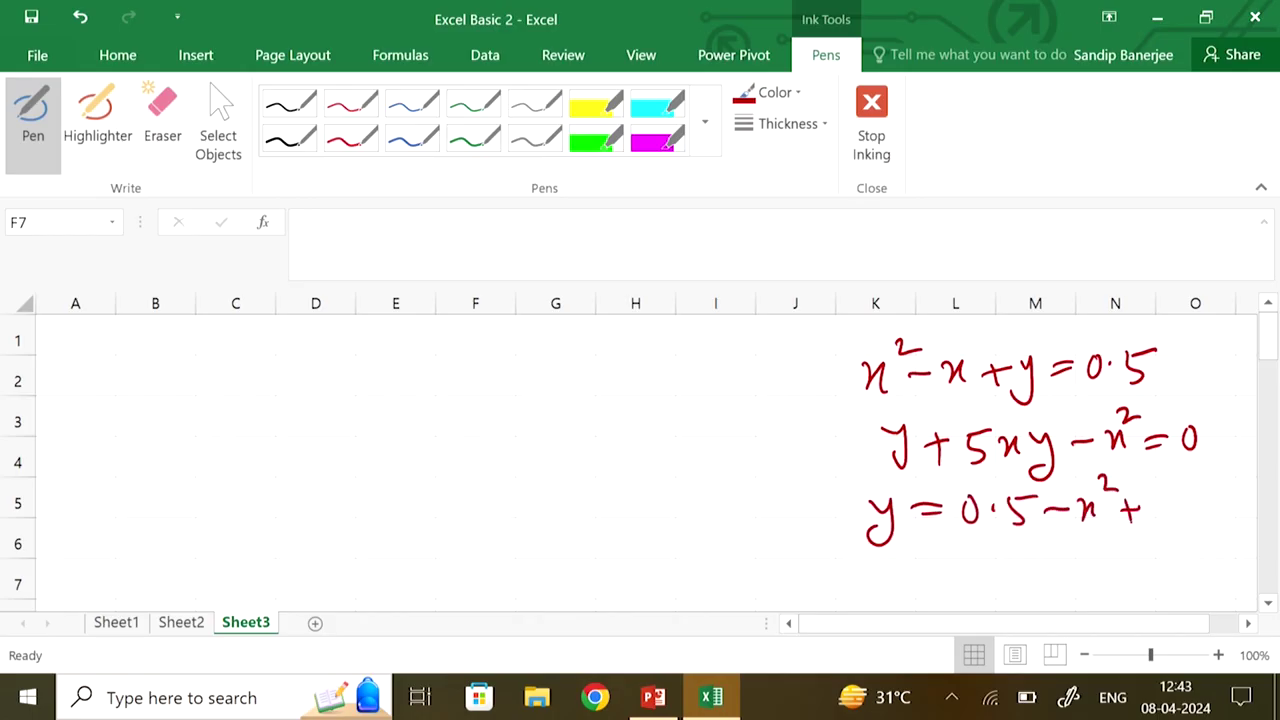
{"action": "left_click_drag", "start_coordinate": [877, 563], "coordinate": [897, 563]}
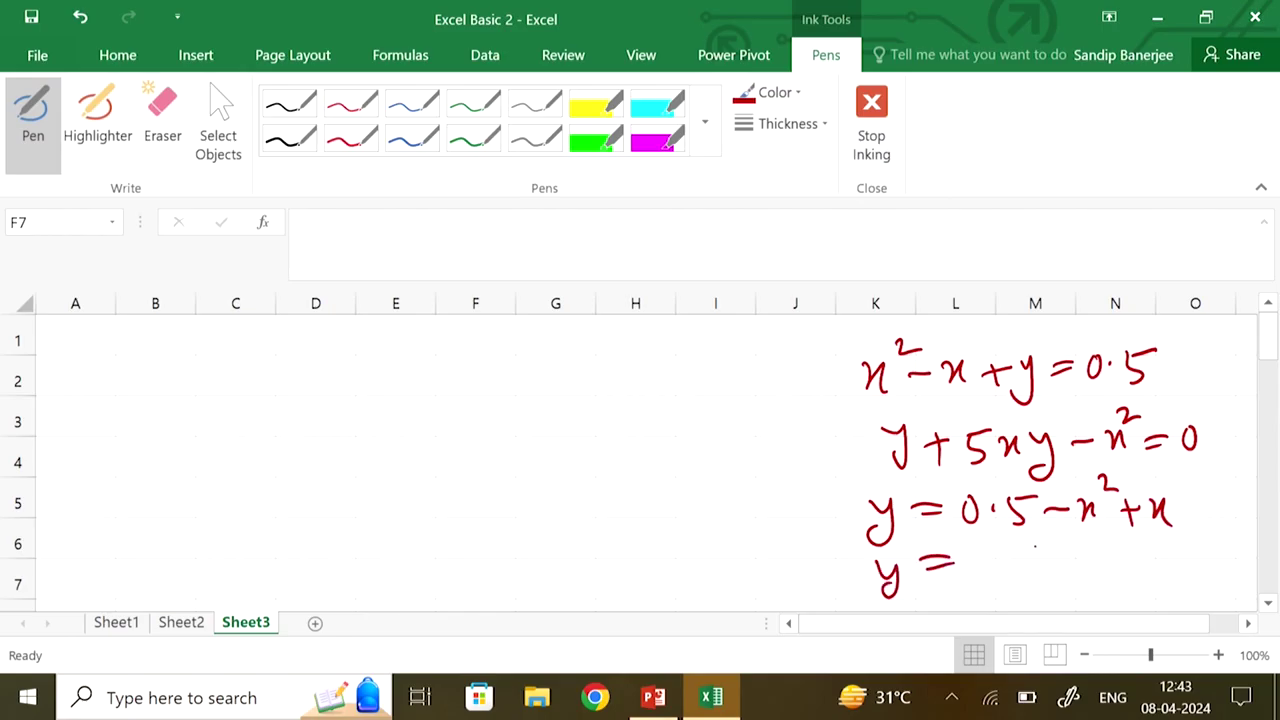
{"action": "left_click_drag", "start_coordinate": [1078, 537], "coordinate": [1097, 549]}
{"action": "left_click_drag", "start_coordinate": [1000, 574], "coordinate": [1143, 548]}
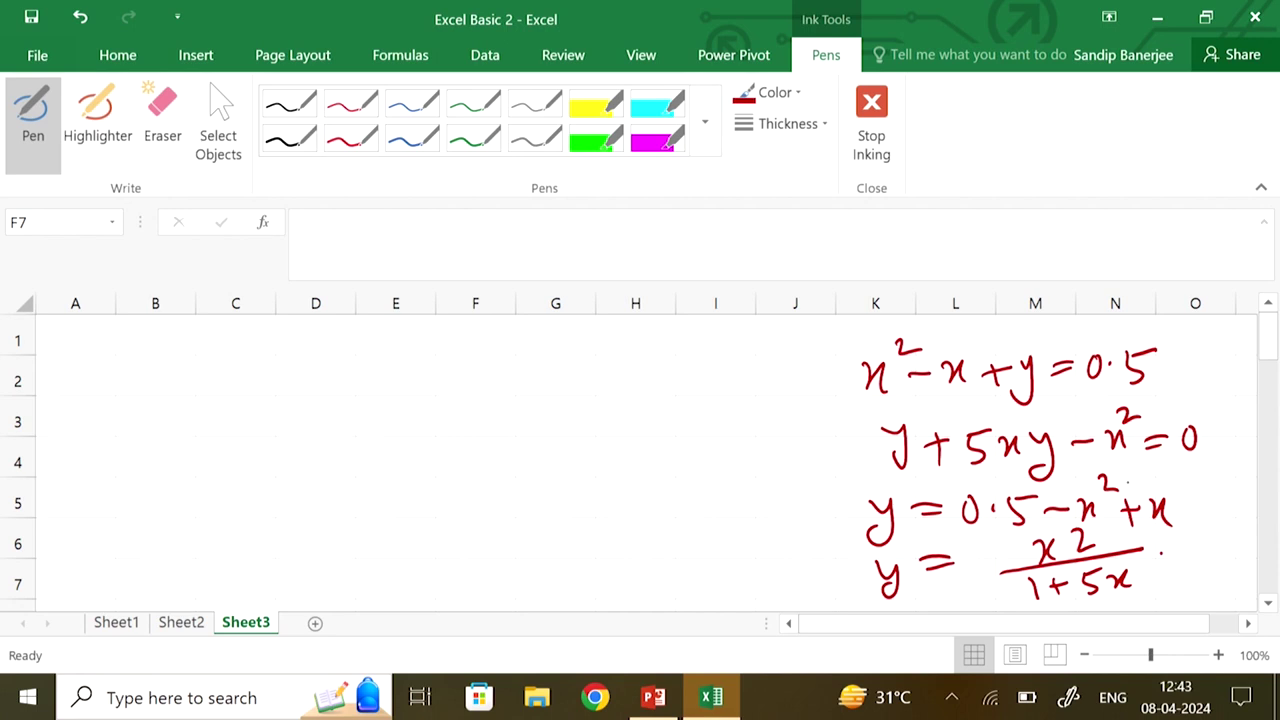
{"action": "left_click", "coordinate": [110, 56]}
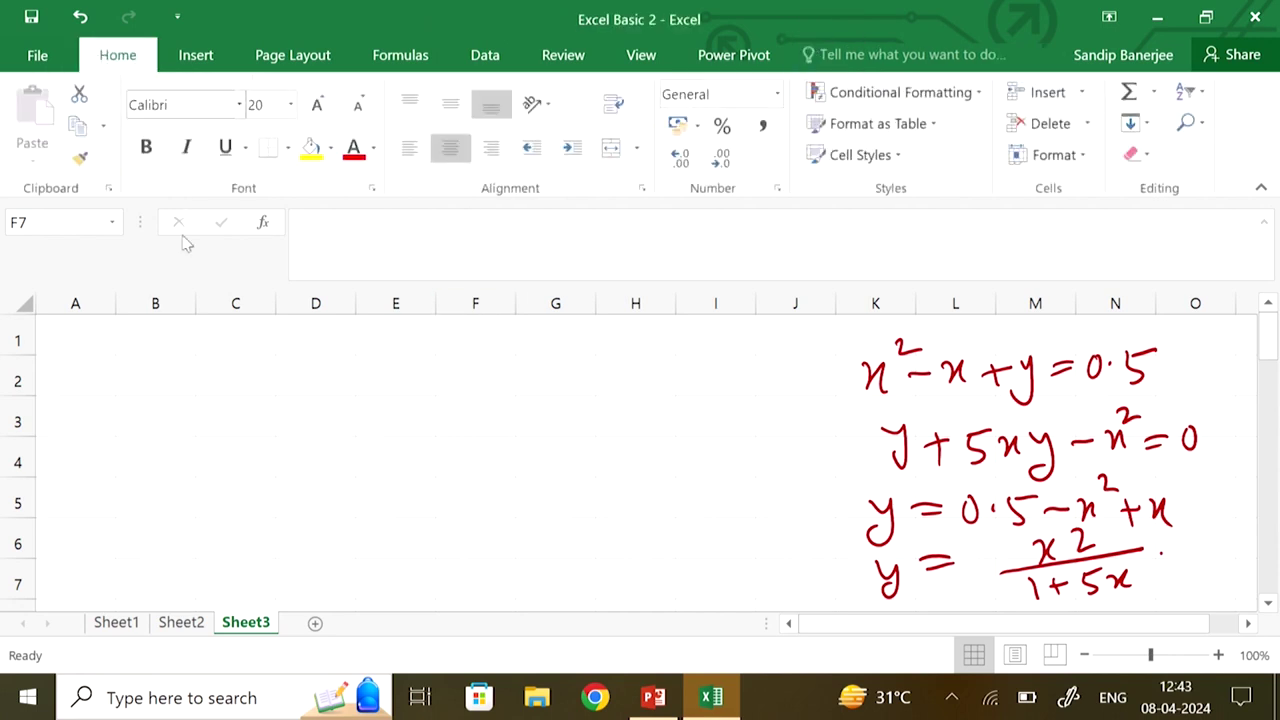
Enter the column headings x, y1 and y2 in cells A1, B1 and C1
{"action": "left_click", "coordinate": [88, 333]}
{"action": "type", "text": "x"}
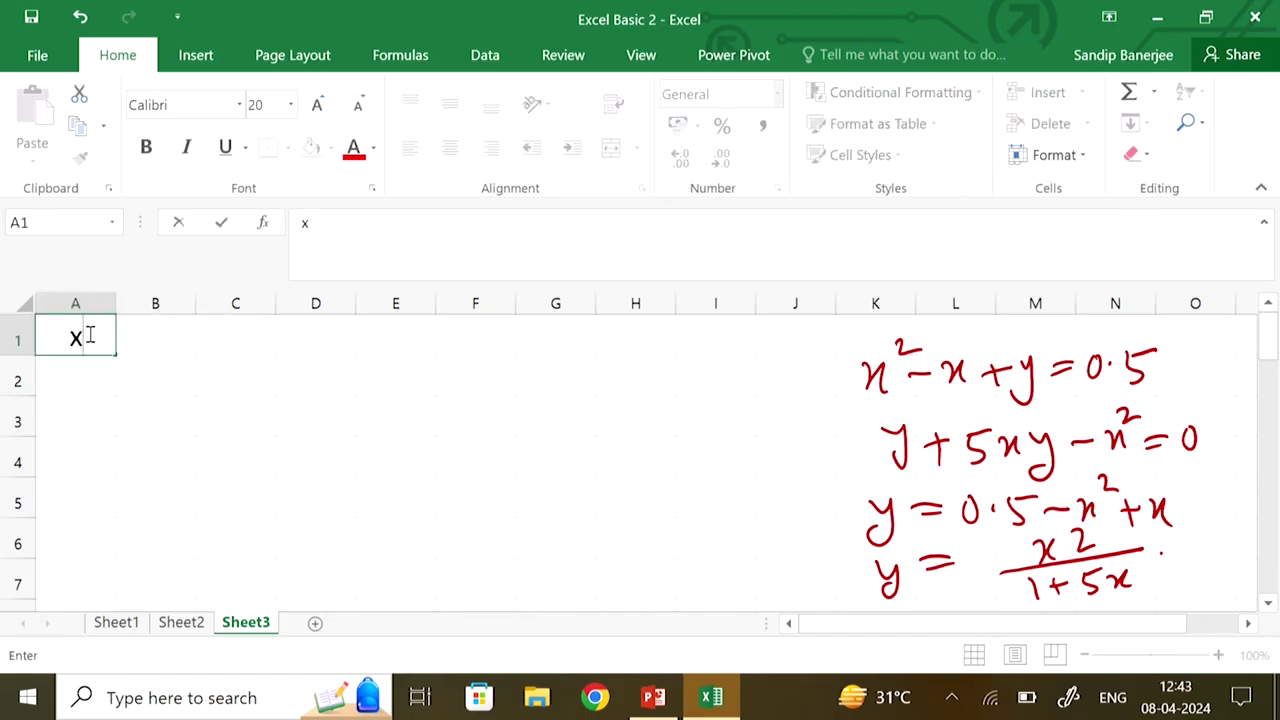
{"action": "left_click", "coordinate": [170, 342]}
{"action": "type", "text": "y1"}
{"action": "left_click", "coordinate": [260, 335]}
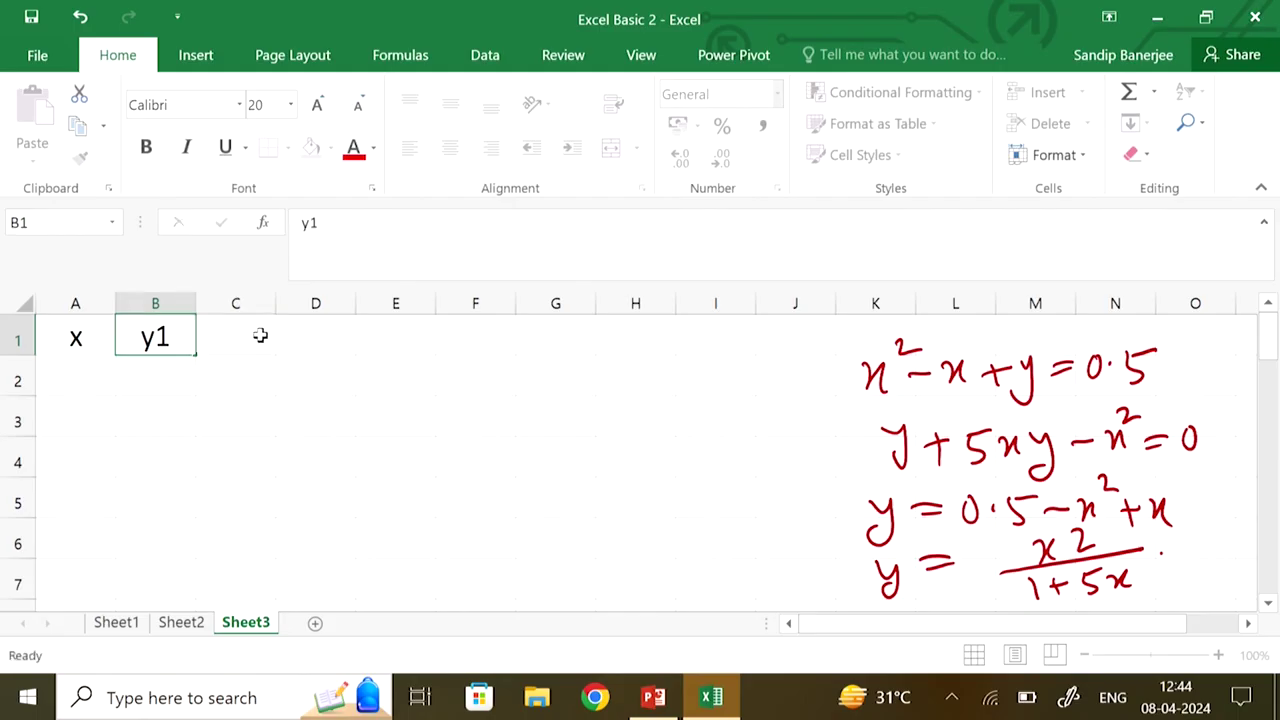
{"action": "type", "text": "y2"}
Start the x series with -5 in A2 and the formula =A2+1 in A3
{"action": "left_click", "coordinate": [88, 385]}
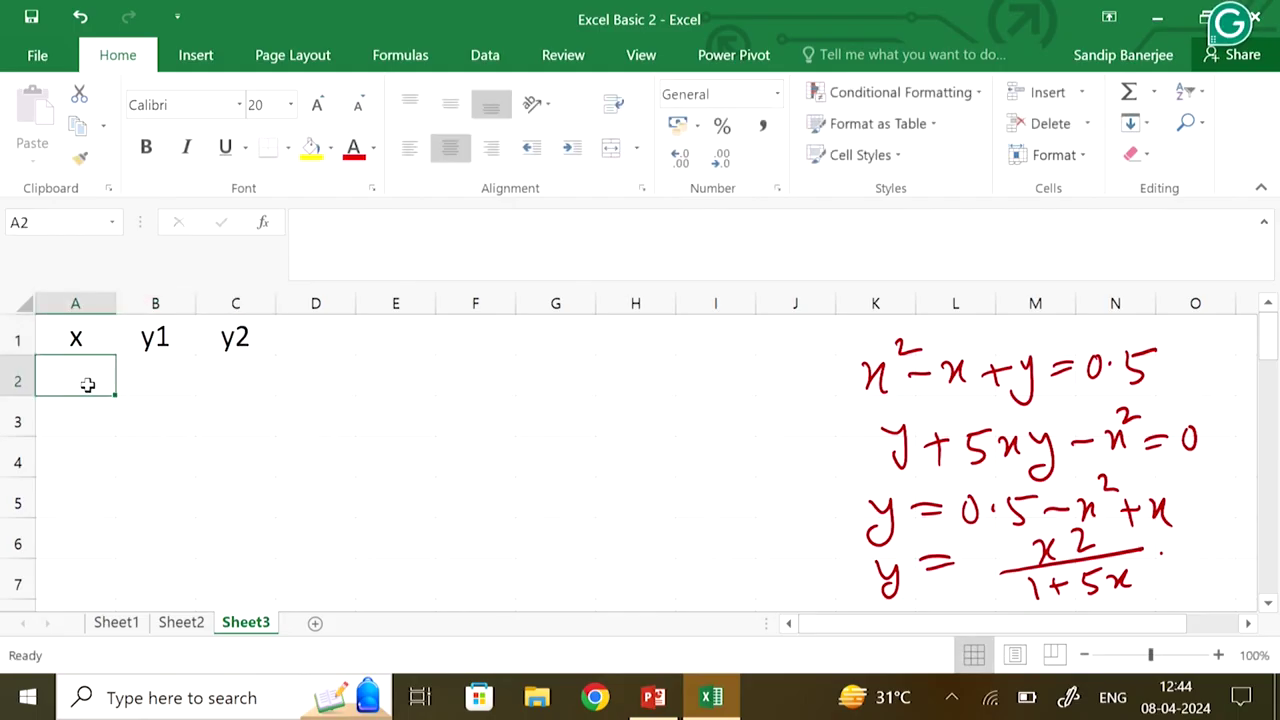
{"action": "type", "text": "-5"}
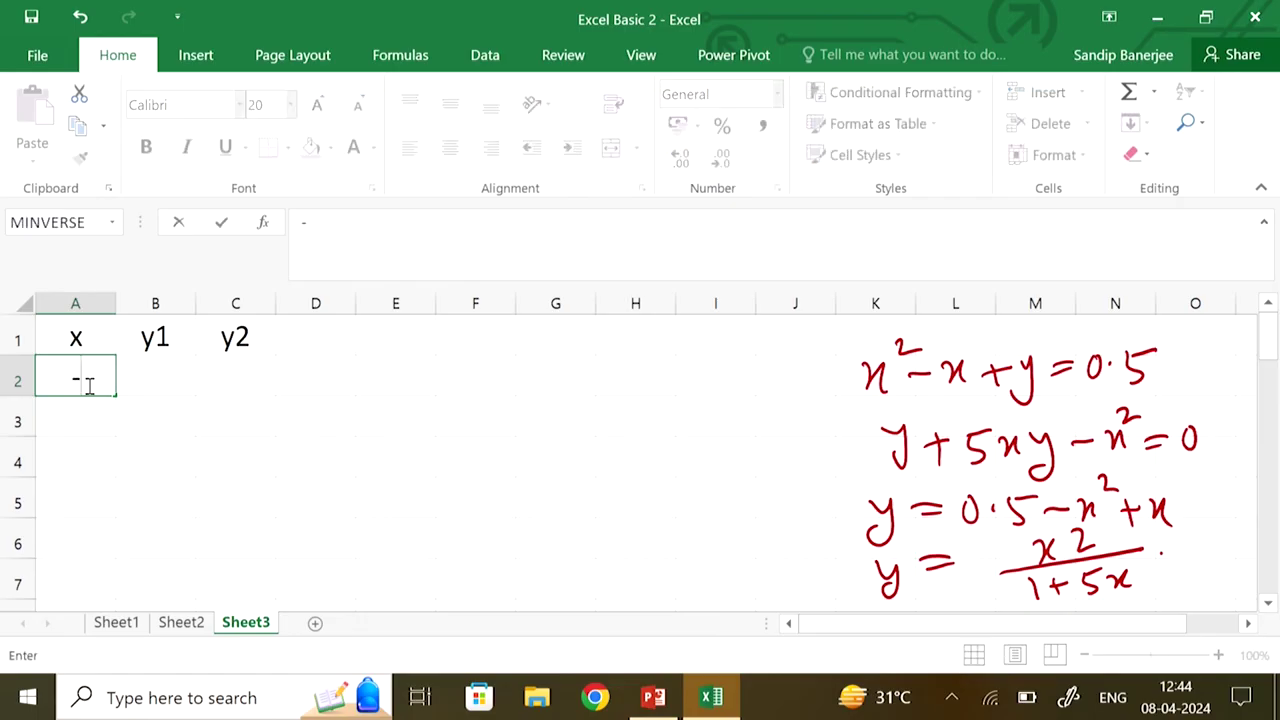
{"action": "left_click", "coordinate": [138, 425]}
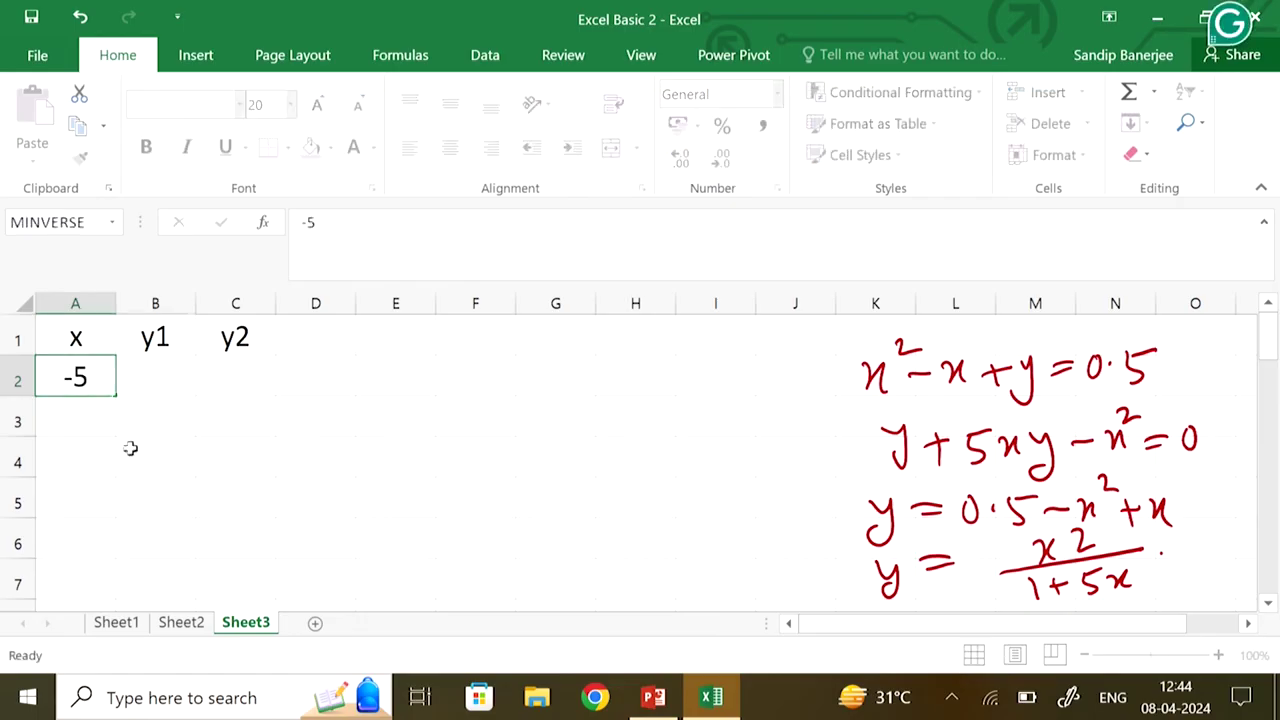
{"action": "left_click", "coordinate": [80, 427]}
{"action": "type", "text": "="}
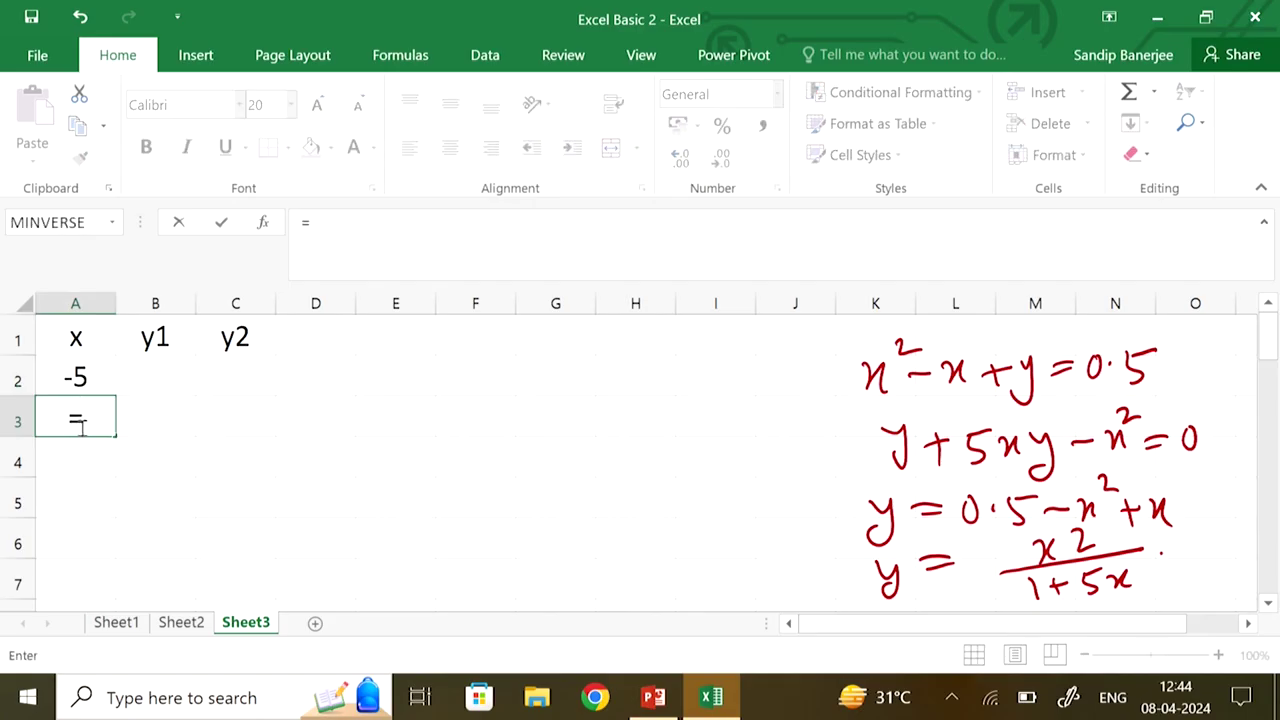
{"action": "left_click", "coordinate": [80, 375]}
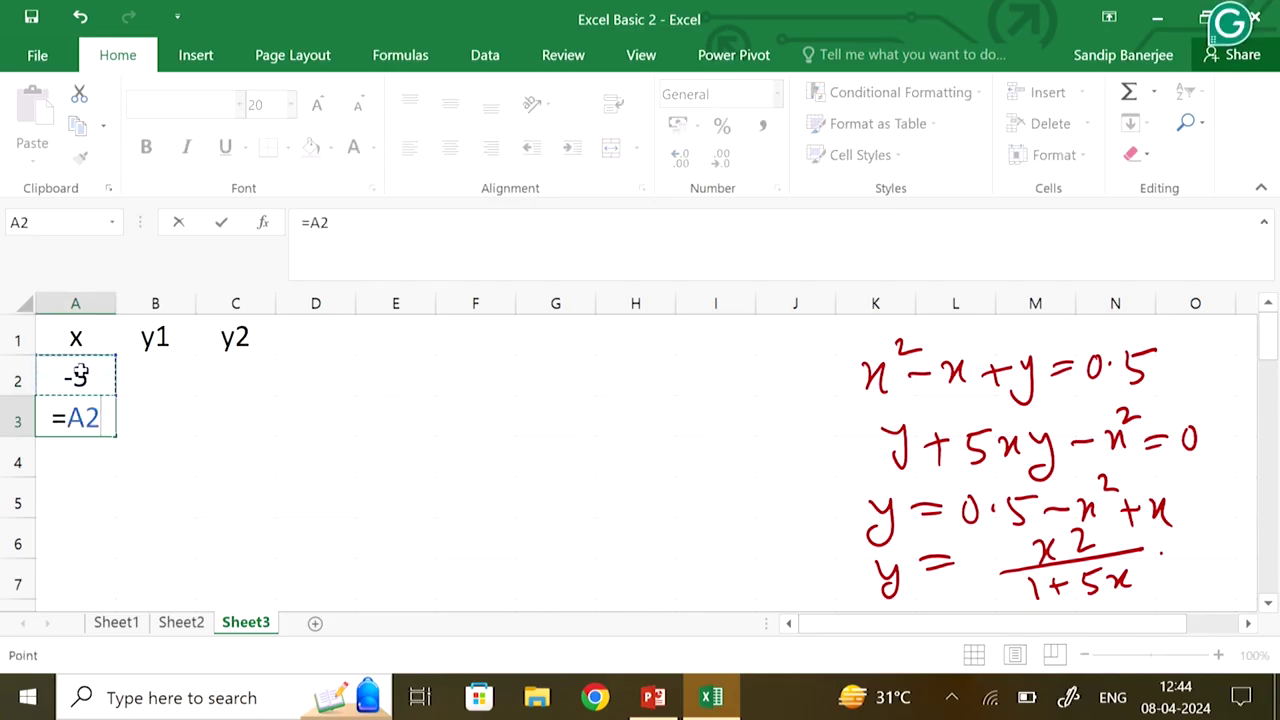
{"action": "type", "text": "+1"}
{"action": "left_click", "coordinate": [326, 423]}
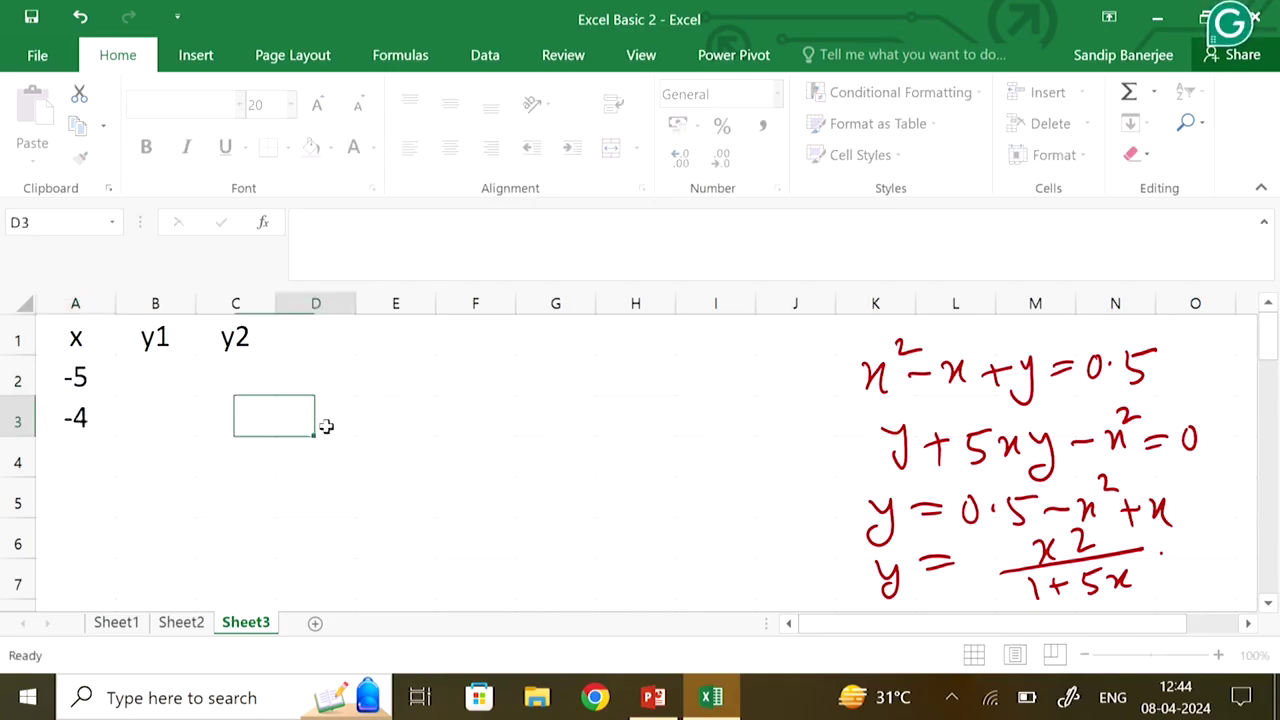
Fill the x formula in A3 down column A through row 32
{"action": "left_click", "coordinate": [78, 418]}
{"action": "left_click_drag", "start_coordinate": [113, 438], "coordinate": [117, 566]}
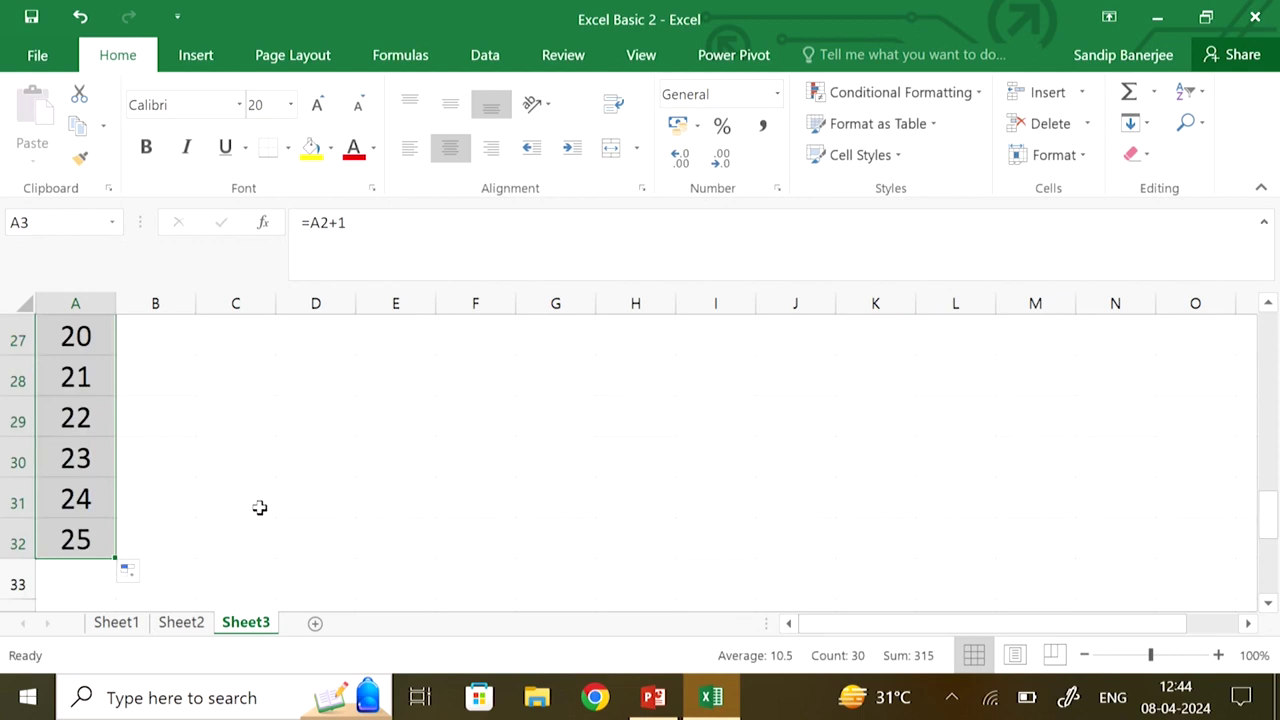
{"action": "scroll", "coordinate": [258, 508], "scroll_direction": "up", "scroll_amount": 10}
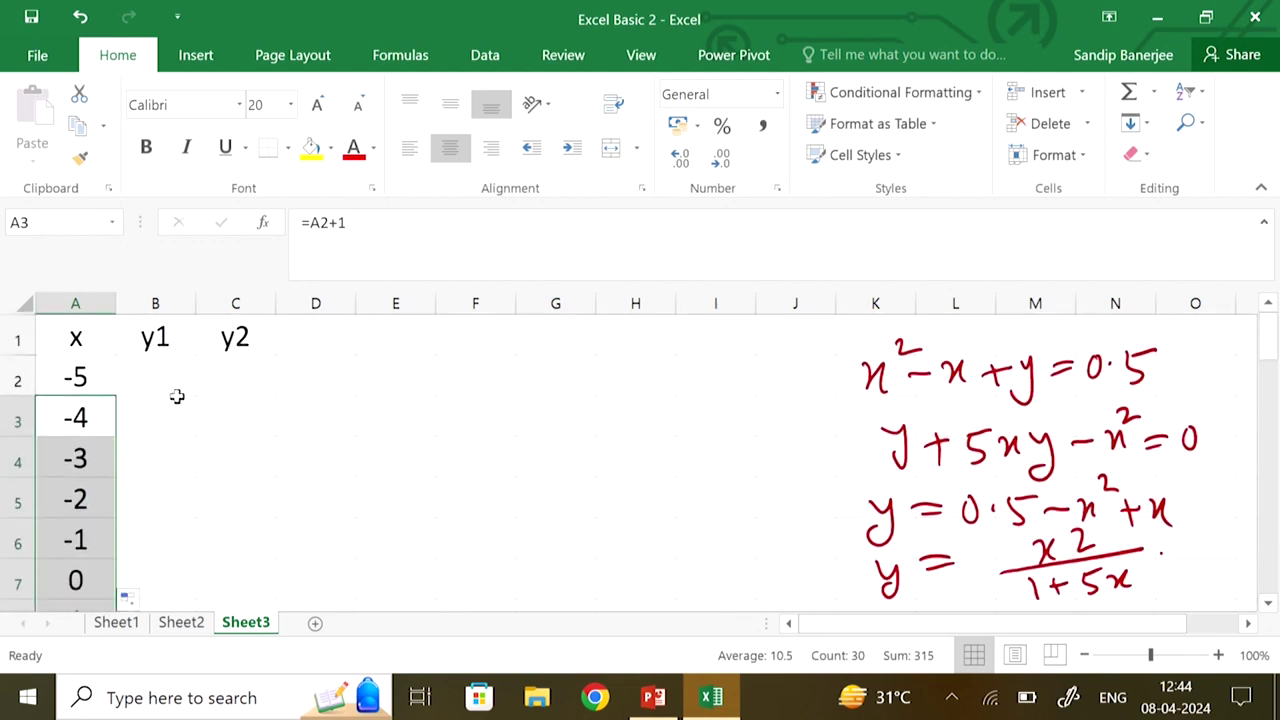
Enter the y1 formula =0.5-A2^2+A2 in cell B2
{"action": "left_click", "coordinate": [169, 385]}
{"action": "type", "text": "="}
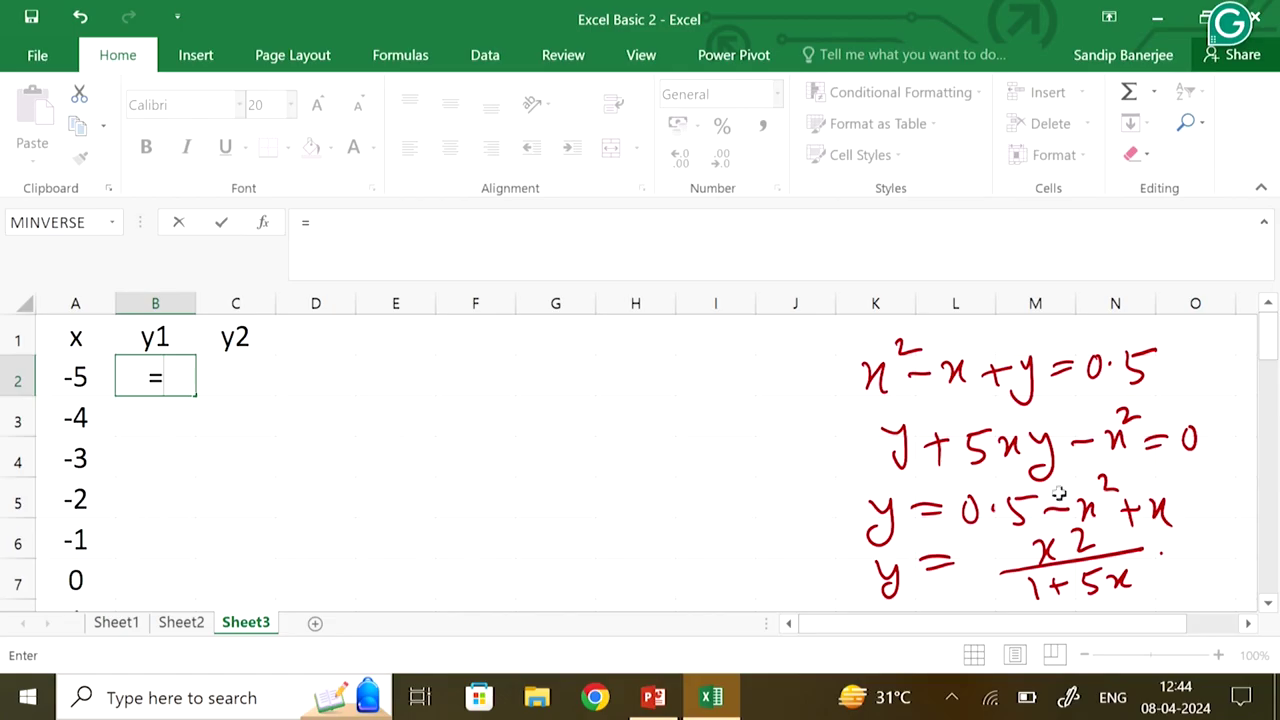
{"action": "type", "text": "0.5"}
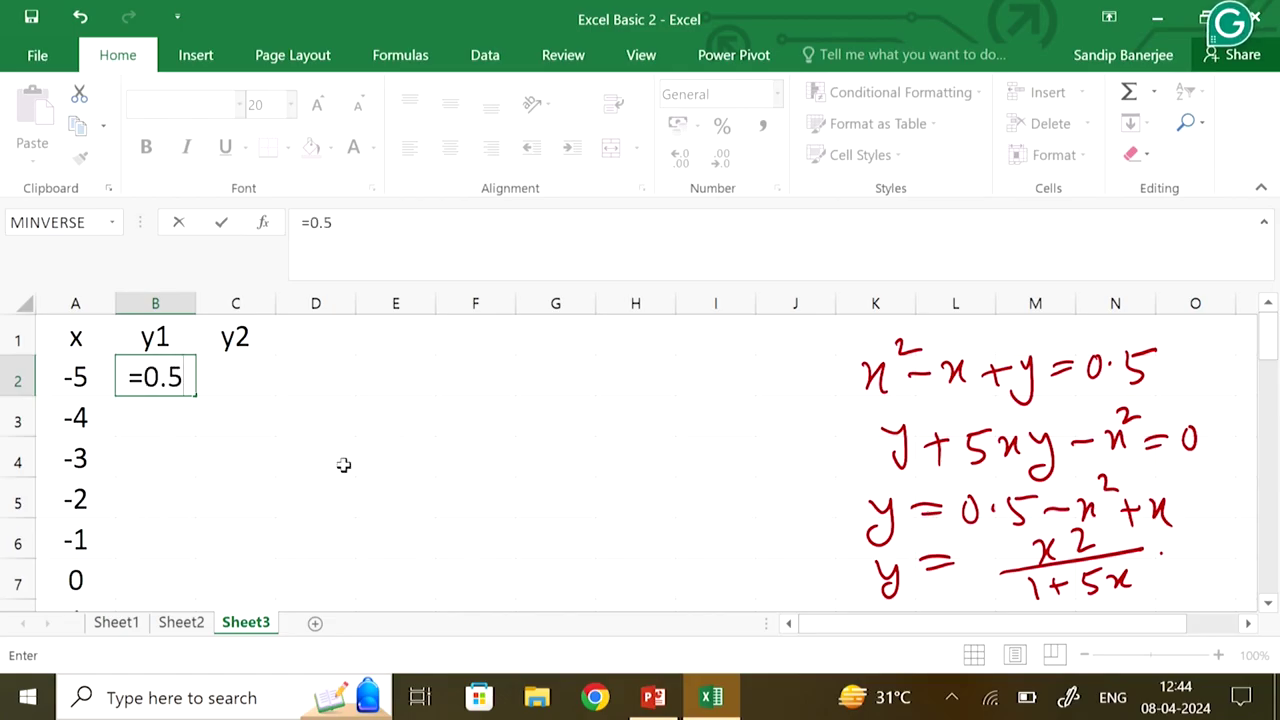
{"action": "type", "text": "-"}
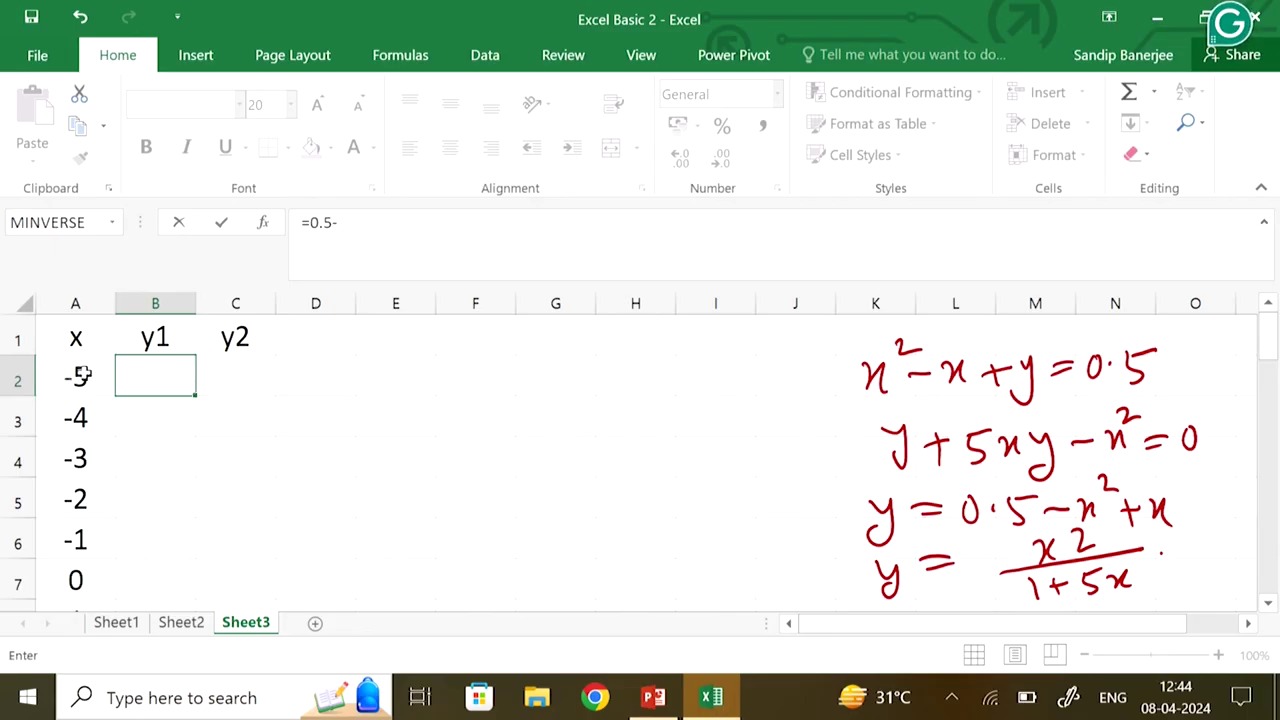
{"action": "left_click", "coordinate": [86, 374]}
{"action": "type", "text": "^2"}
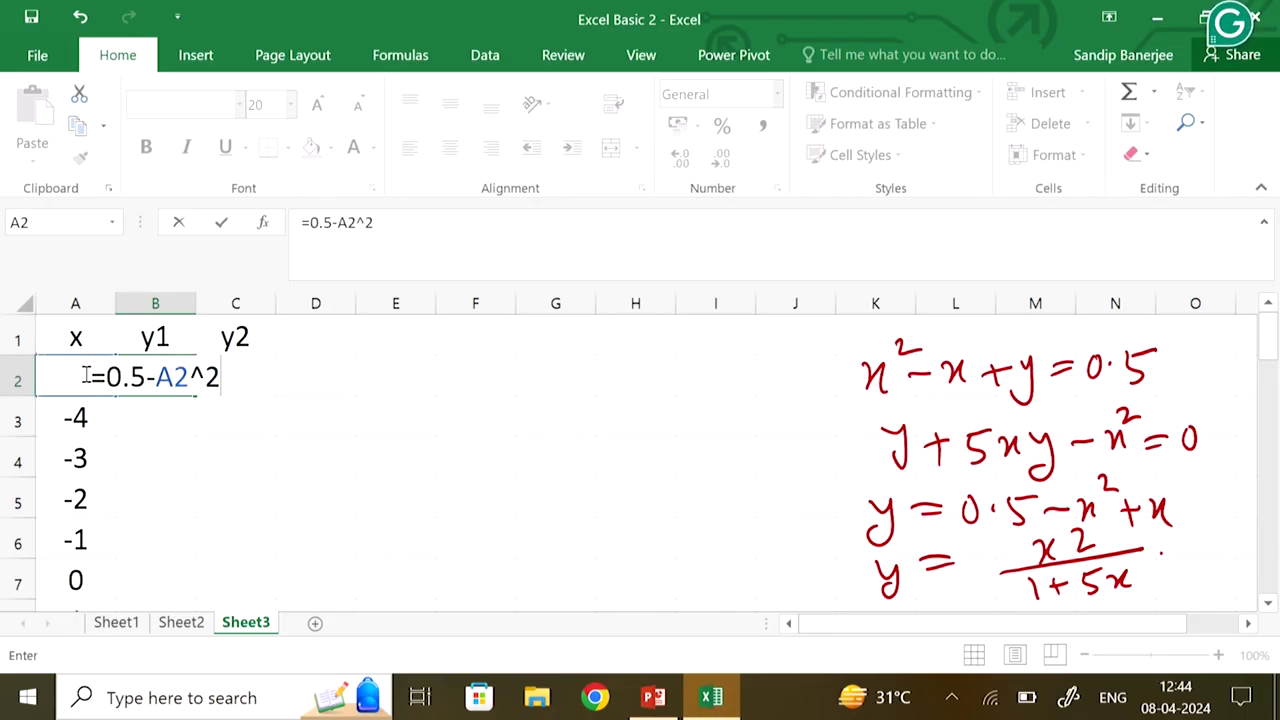
{"action": "type", "text": "+"}
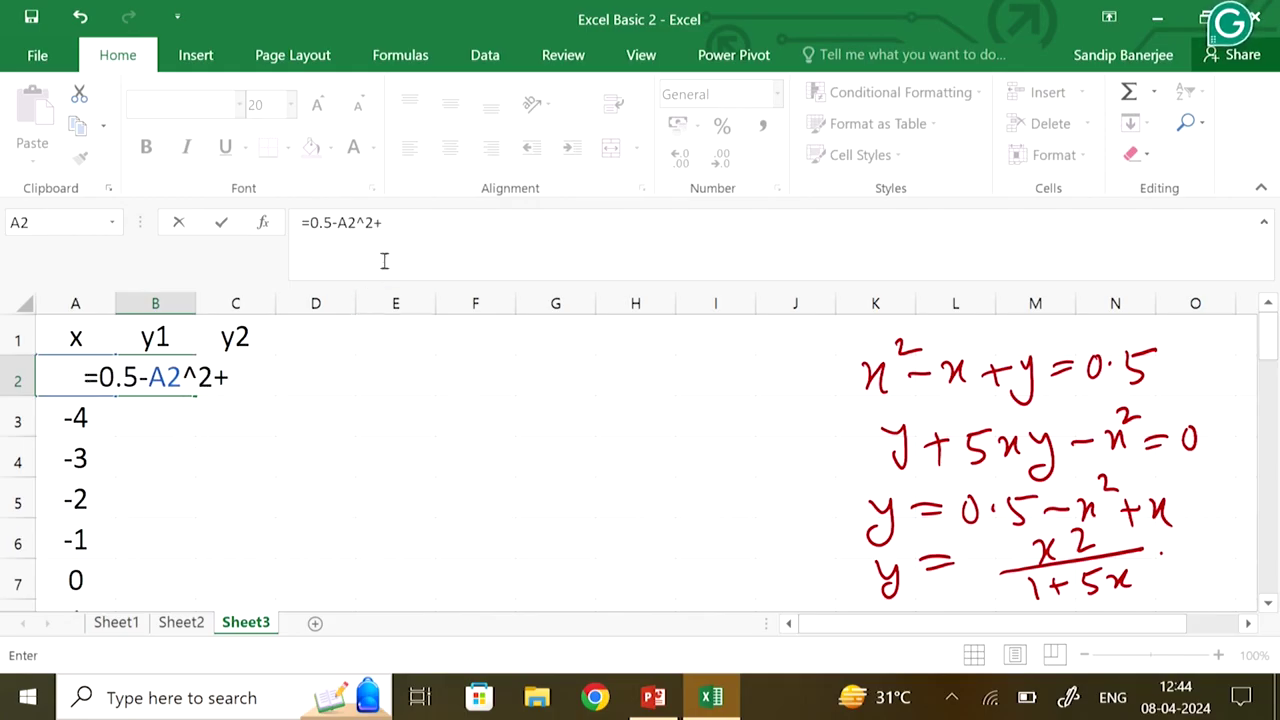
{"action": "left_click", "coordinate": [403, 223]}
{"action": "type", "text": "A2"}
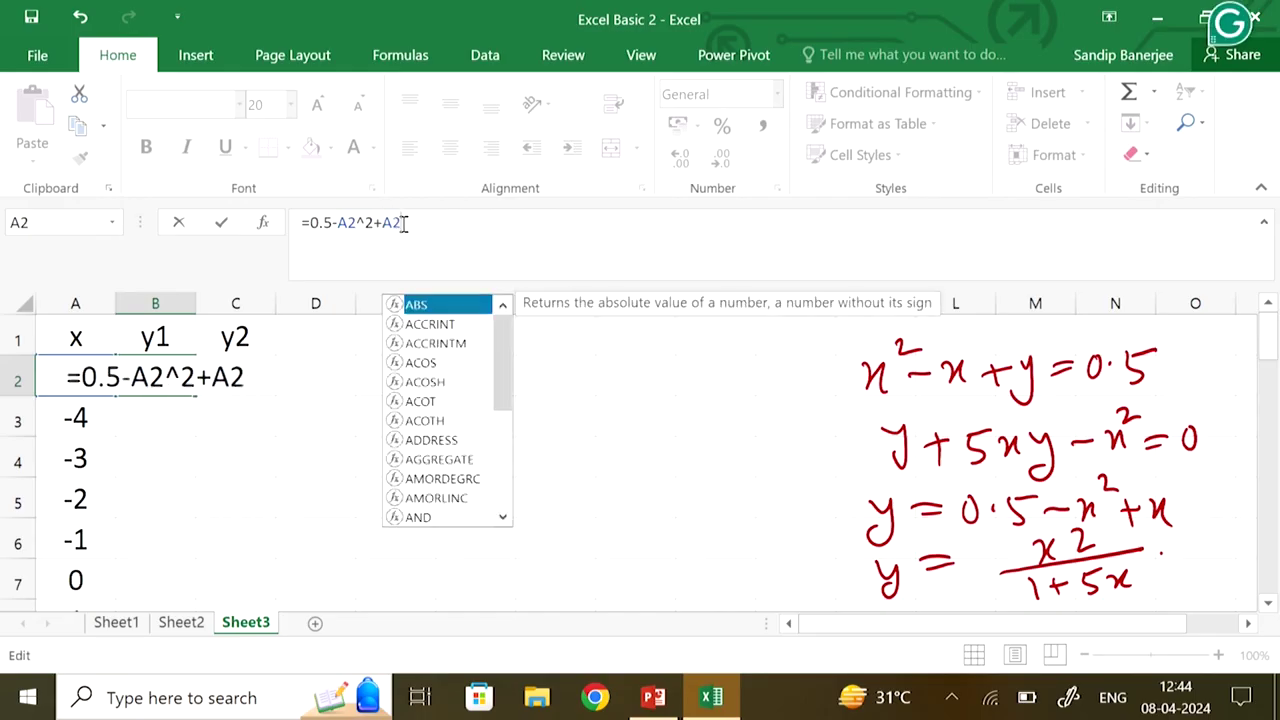
{"action": "key", "text": "Return"}
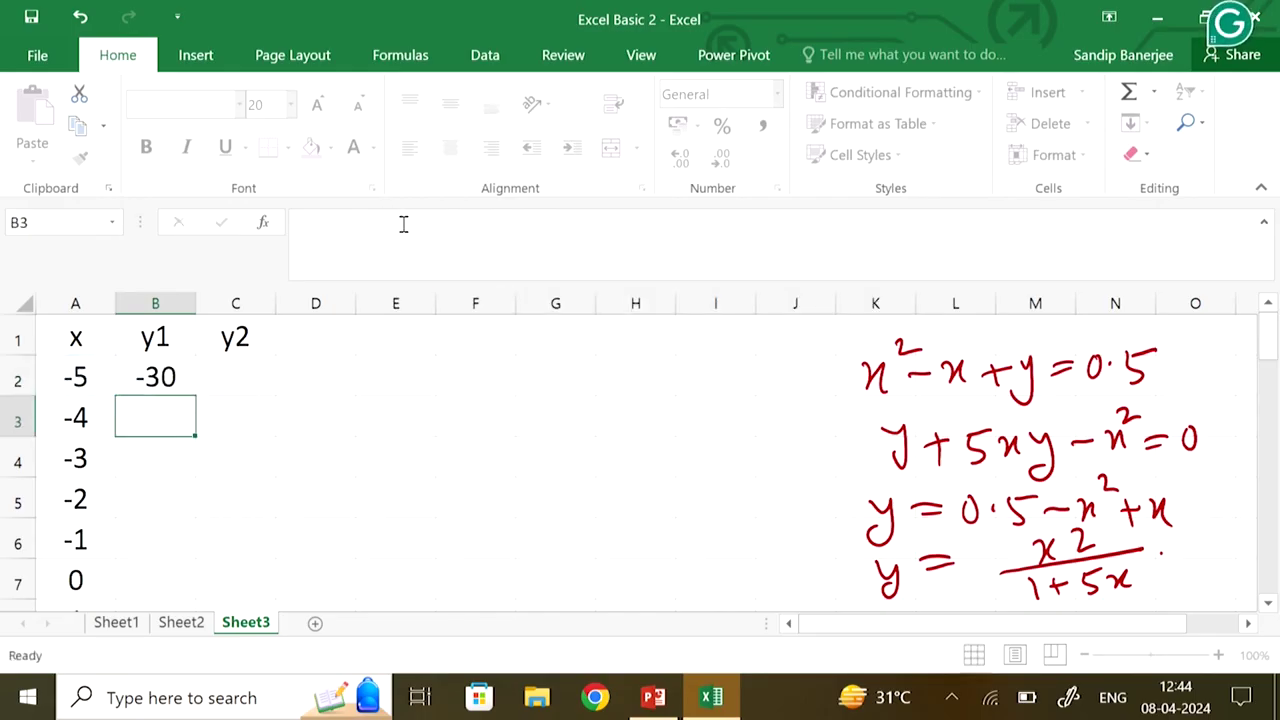
Fill the y1 formula in B2 down column B through row 32
{"action": "left_click", "coordinate": [172, 379]}
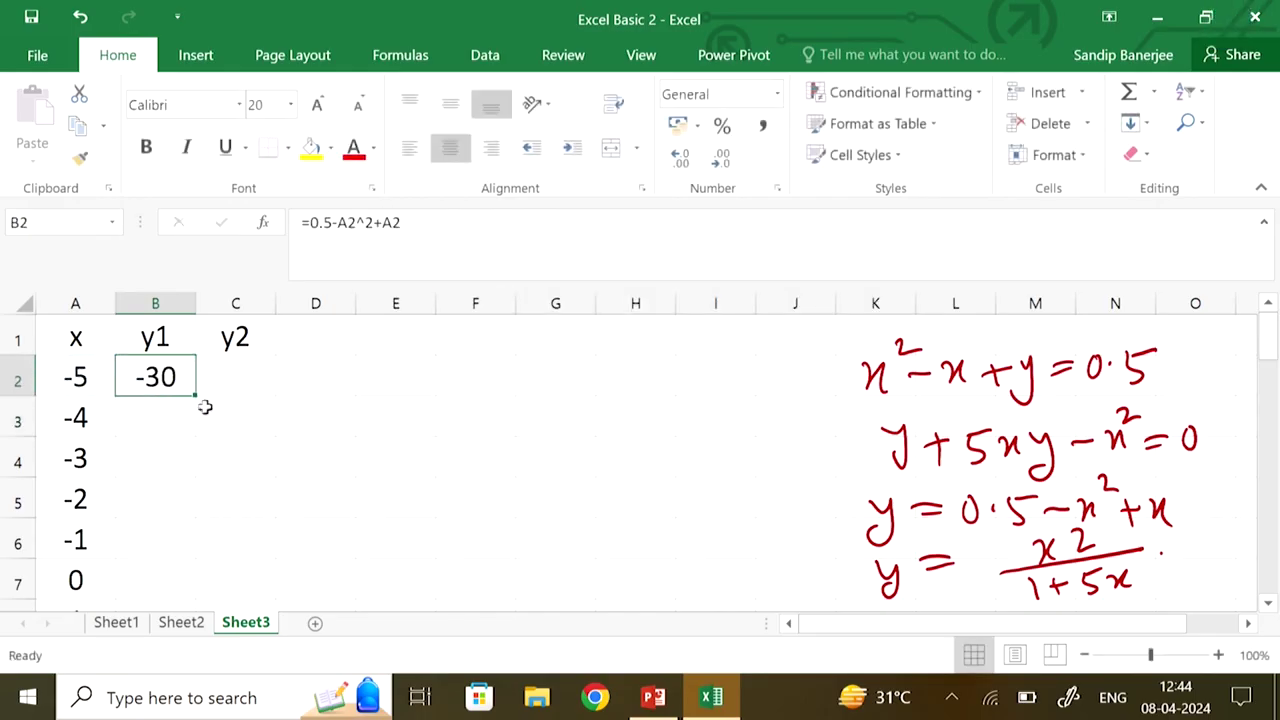
{"action": "mouse_move", "coordinate": [196, 398]}
{"action": "left_mouse_down"}
{"action": "mouse_move", "coordinate": [183, 571]}
{"action": "mouse_move", "coordinate": [193, 707]}
{"action": "mouse_move", "coordinate": [176, 563]}
{"action": "left_mouse_up"}
{"action": "scroll", "coordinate": [506, 518], "scroll_direction": "up", "scroll_amount": 9}
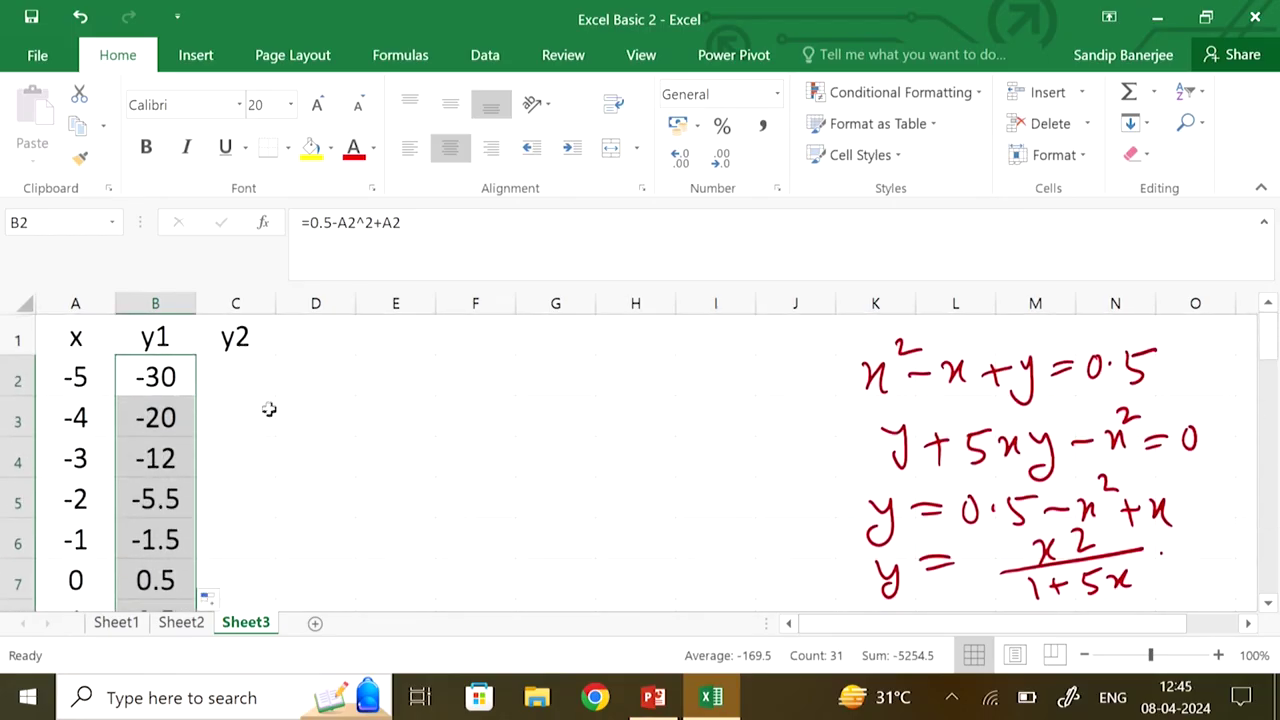
Enter the y2 formula =A2^2/(1+5*A2) in cell C2
{"action": "left_click_drag", "start_coordinate": [255, 385], "coordinate": [235, 455]}
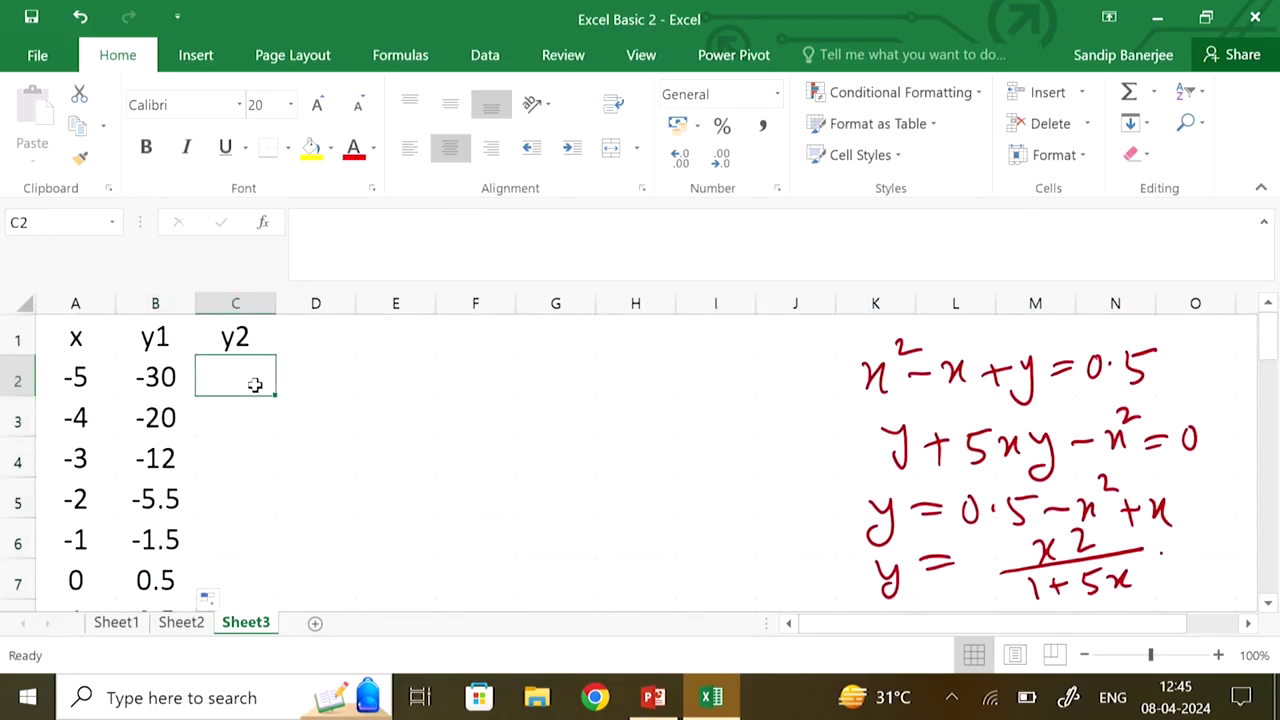
{"action": "type", "text": "="}
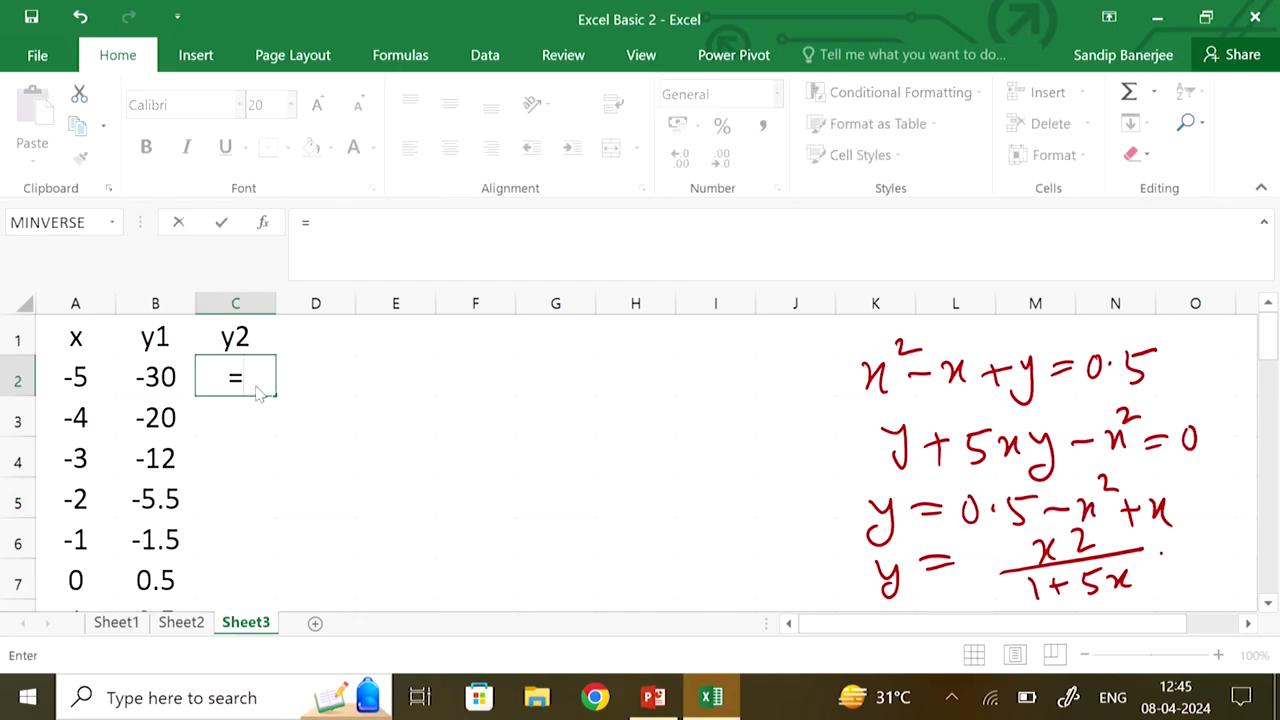
{"action": "left_click", "coordinate": [90, 377]}
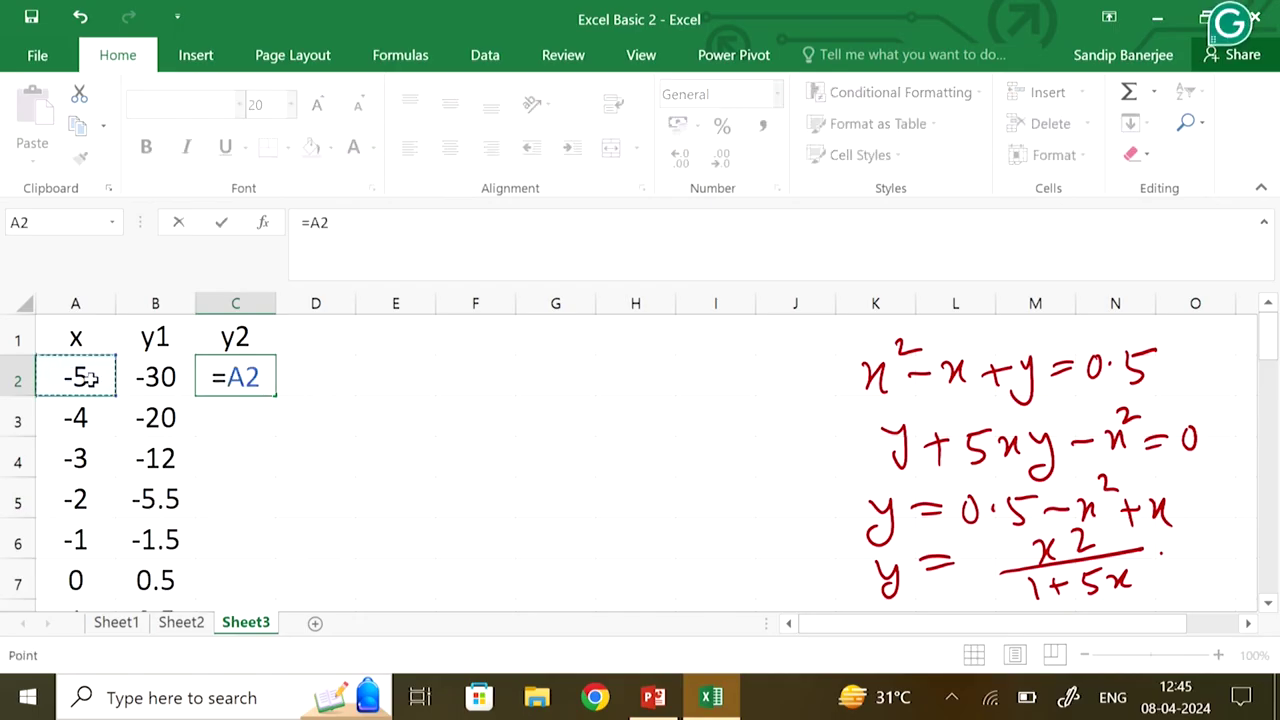
{"action": "type", "text": "^2"}
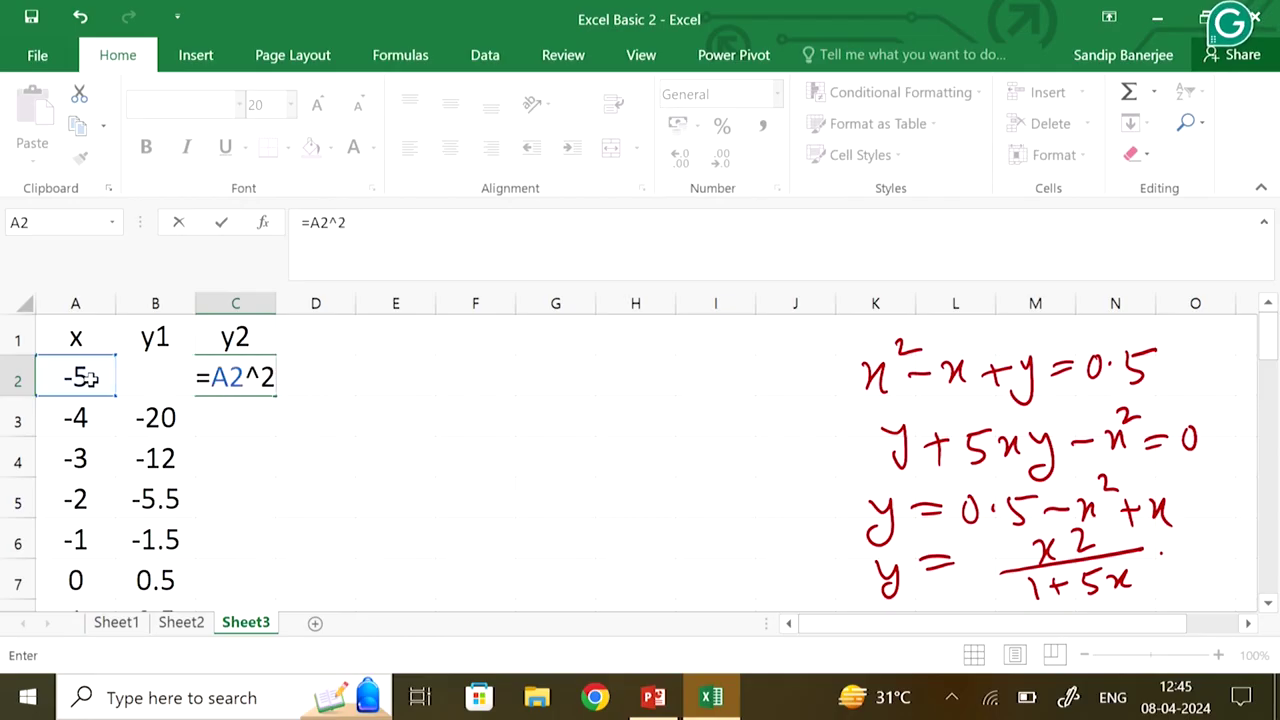
{"action": "type", "text": "/"}
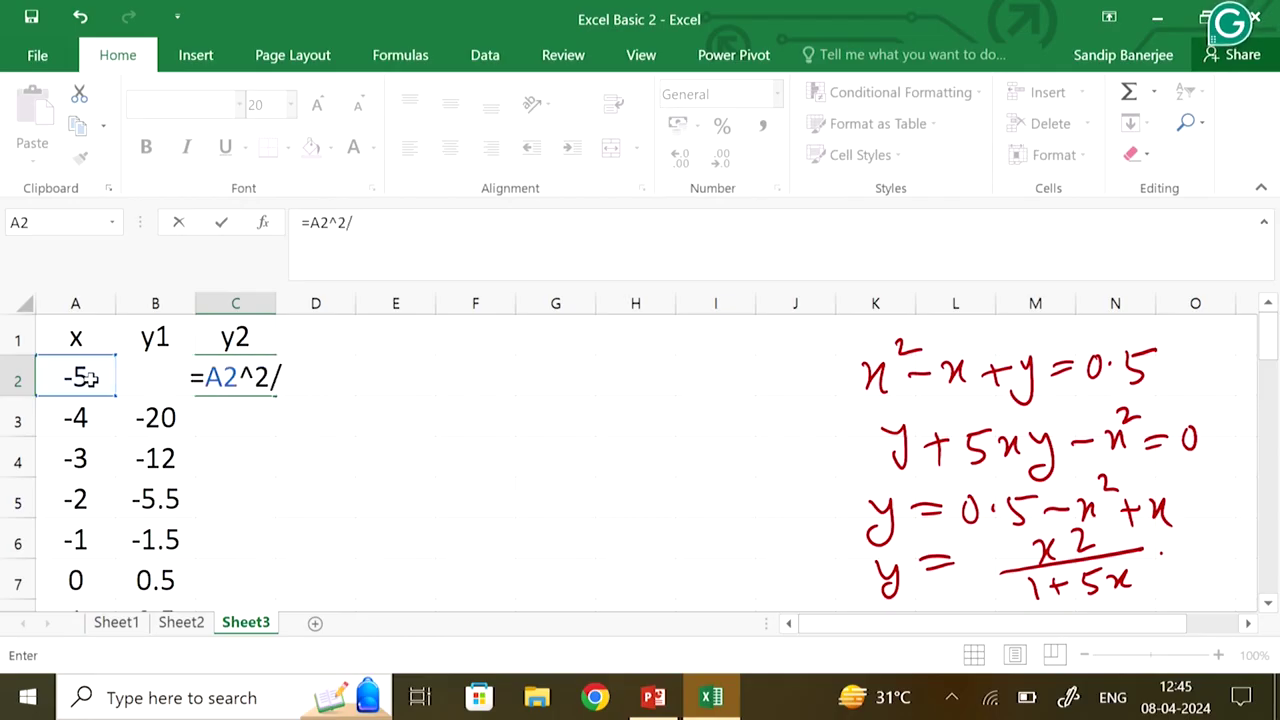
{"action": "type", "text": "(1+"}
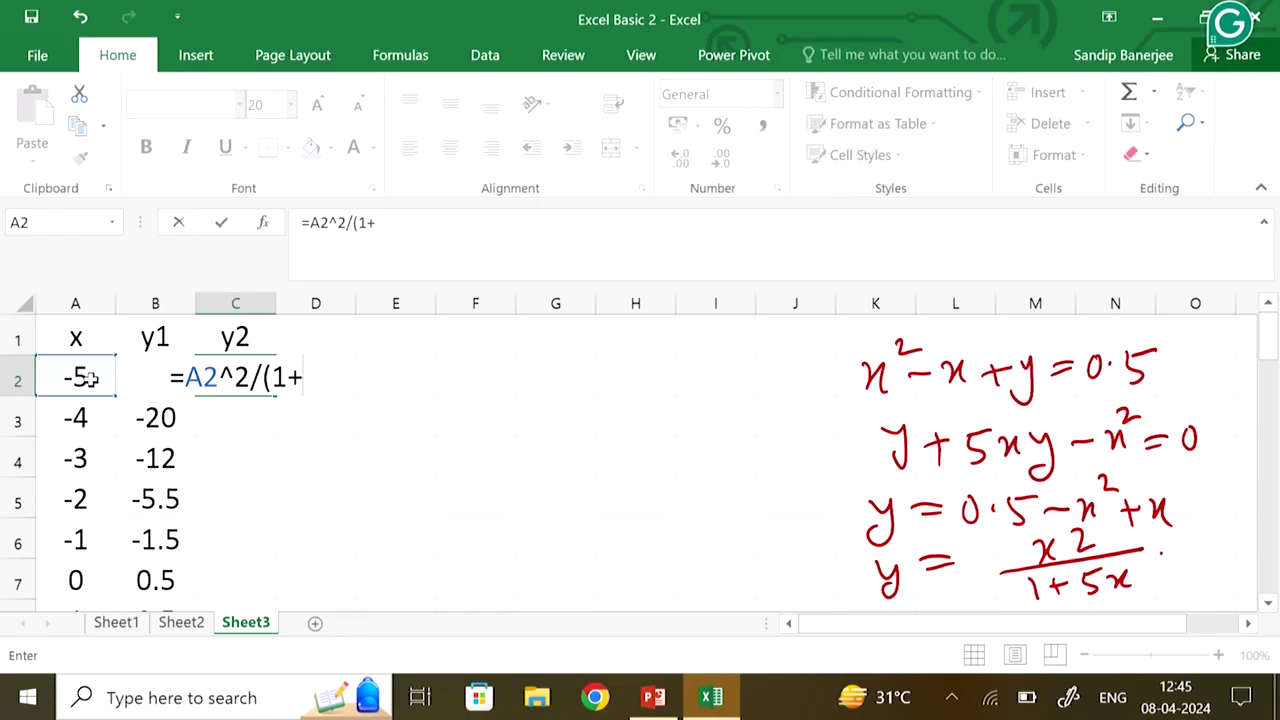
{"action": "type", "text": "5*"}
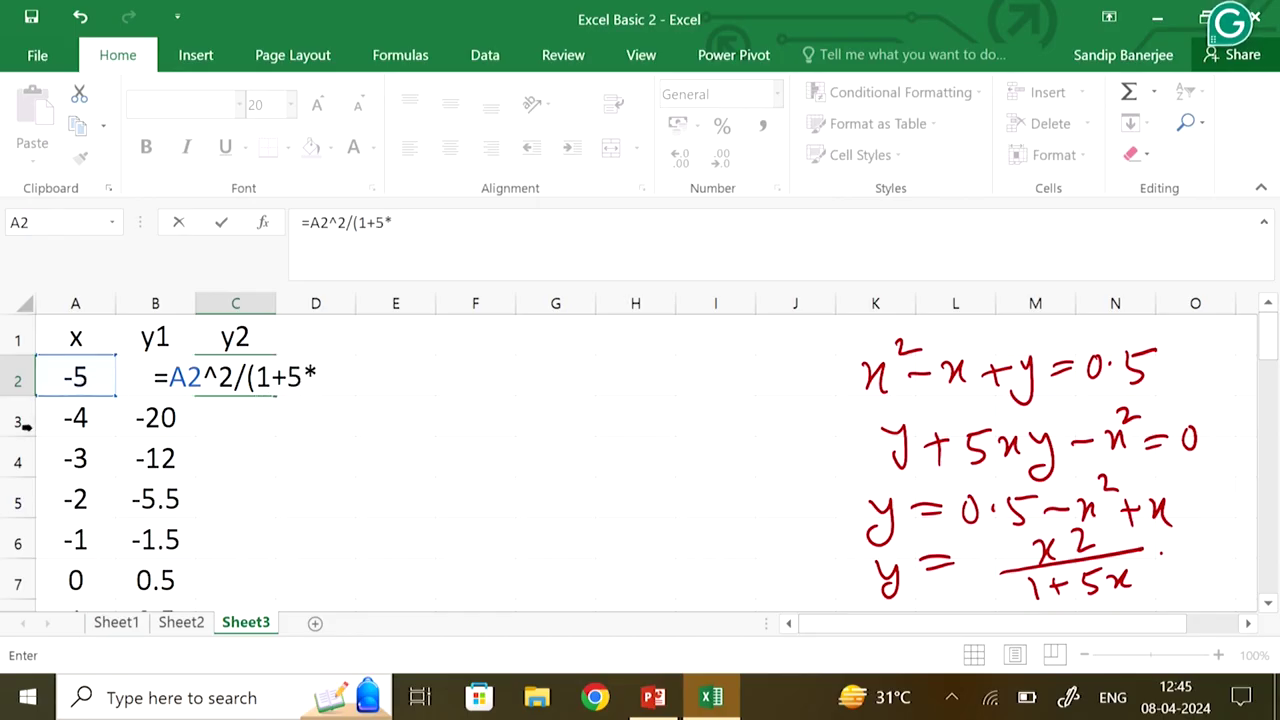
{"action": "left_click", "coordinate": [89, 376]}
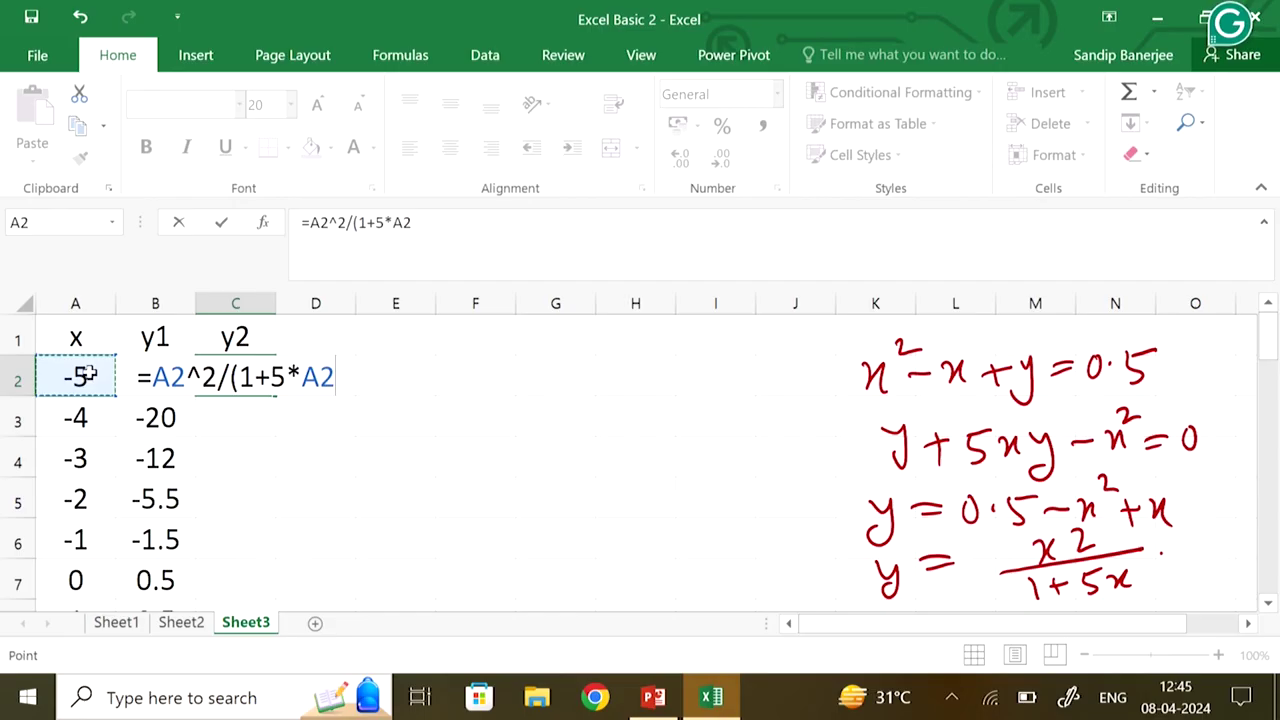
{"action": "type", "text": ")"}
{"action": "key", "text": "Return"}
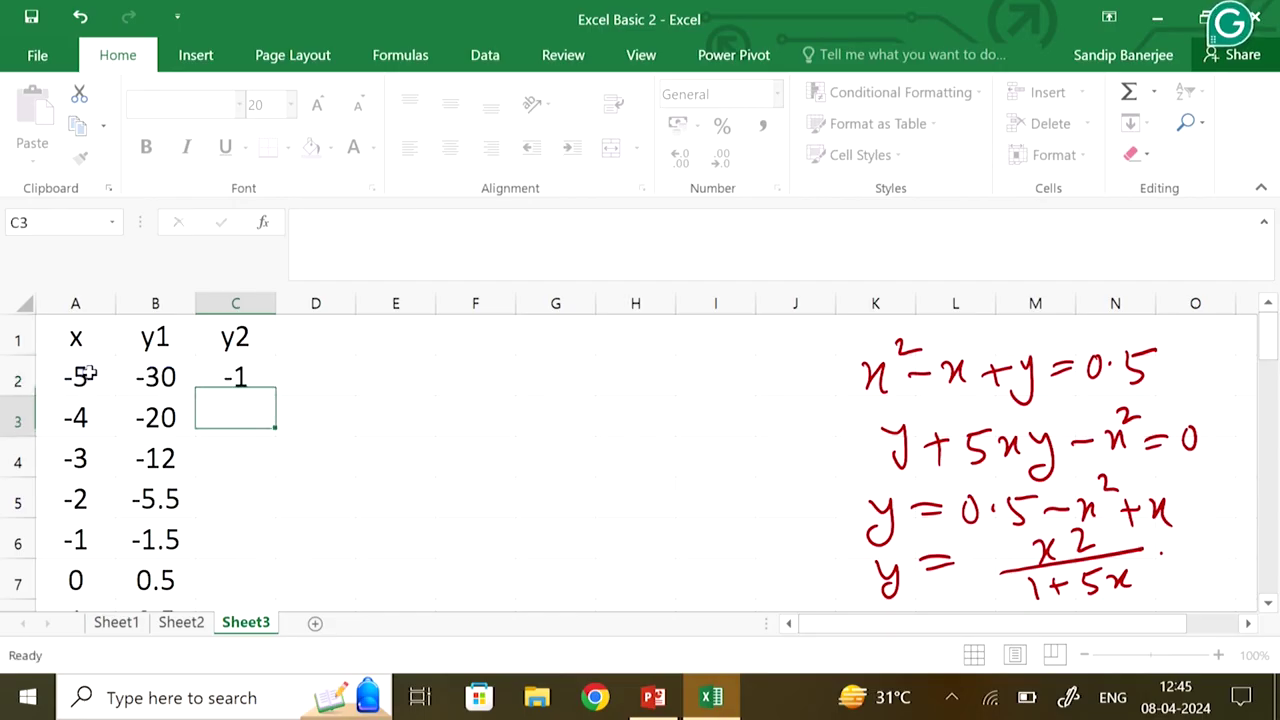
Fill the y2 formula in C2 down column C through row 32
{"action": "left_click", "coordinate": [242, 378]}
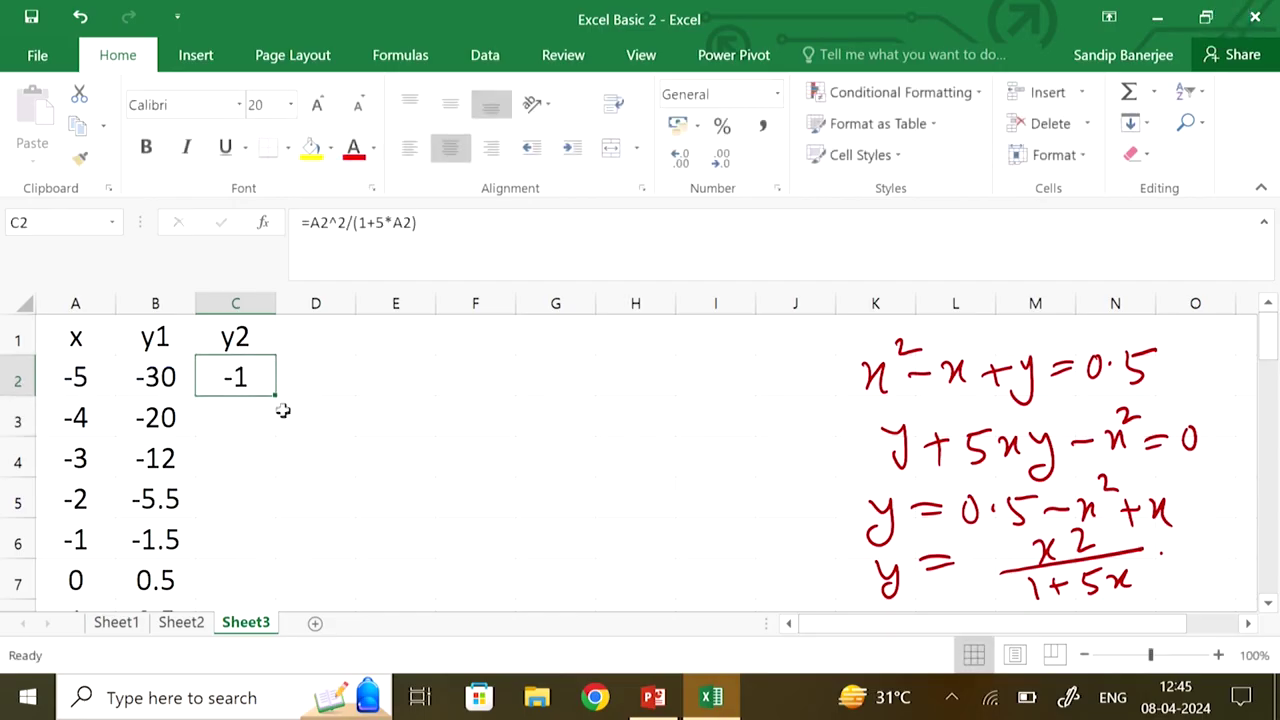
{"action": "left_click_drag", "start_coordinate": [274, 397], "coordinate": [252, 503]}
{"action": "scroll", "coordinate": [531, 491], "scroll_direction": "up", "scroll_amount": 9}
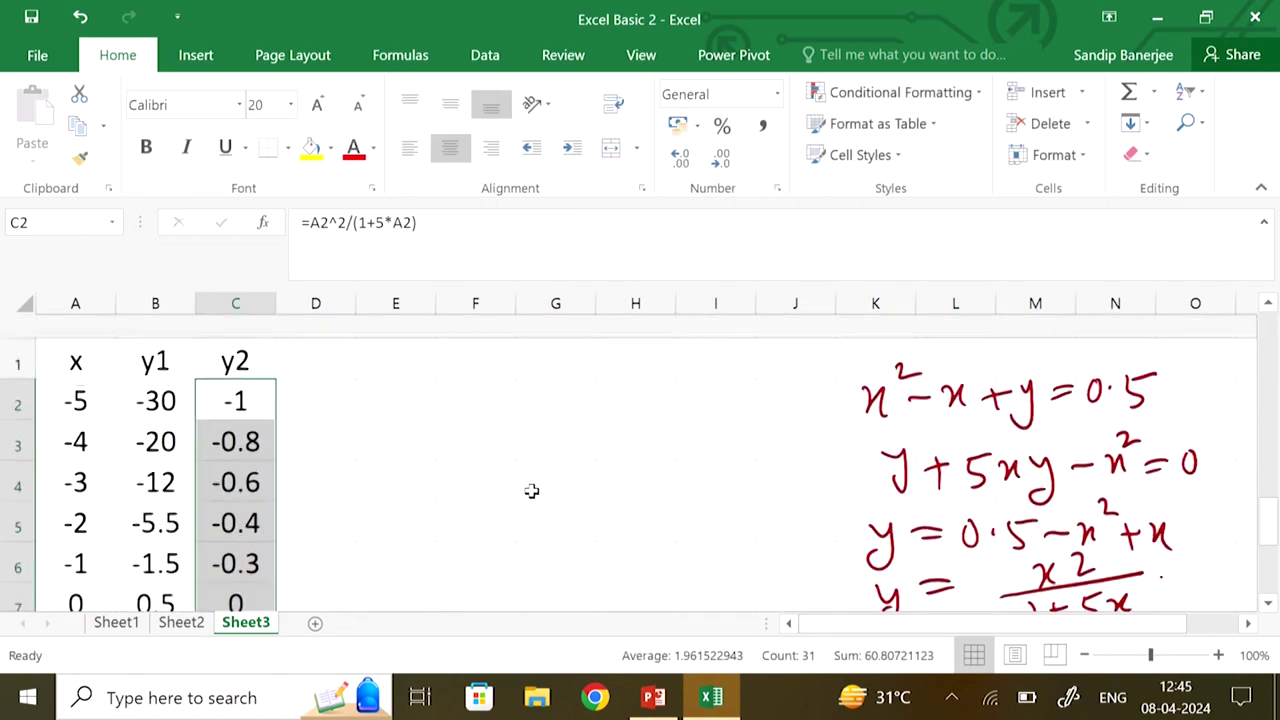
Plot the x, y1 and y2 data in A2:C32 as a scatter chart with smooth lines and no markers
{"action": "left_click_drag", "start_coordinate": [82, 372], "coordinate": [214, 491]}
{"action": "left_click", "coordinate": [200, 57]}
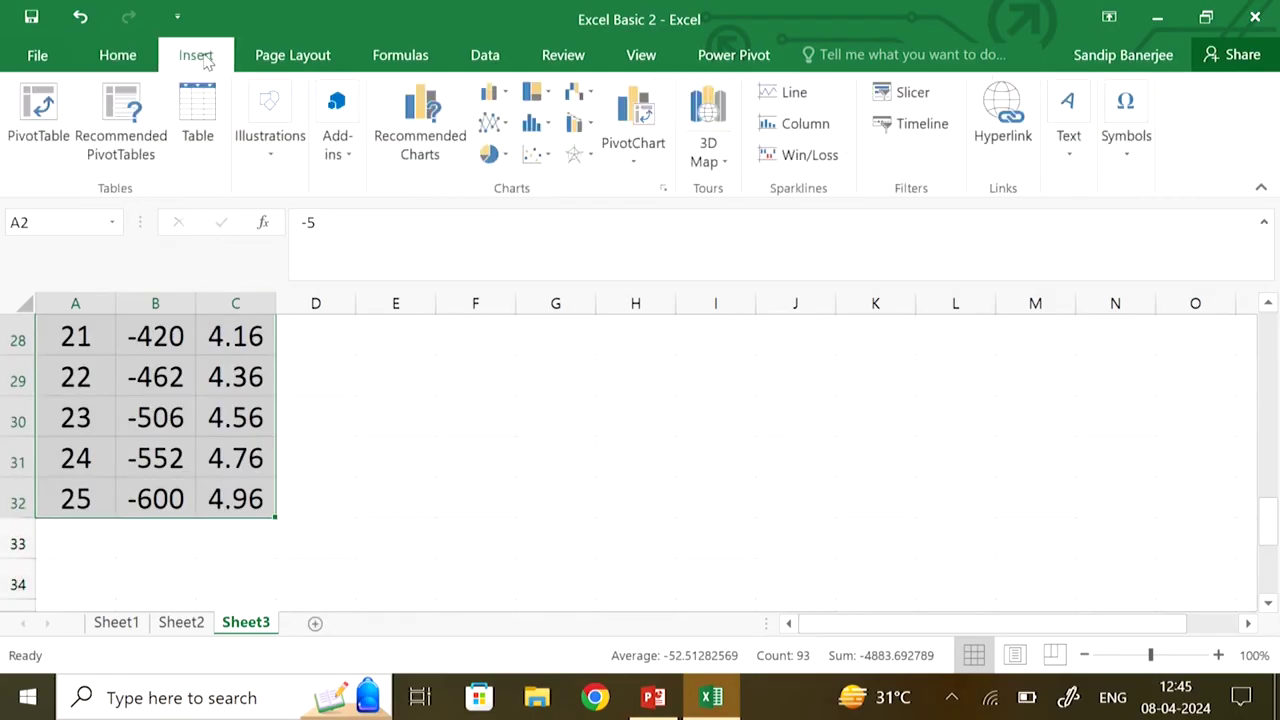
{"action": "left_click", "coordinate": [536, 154]}
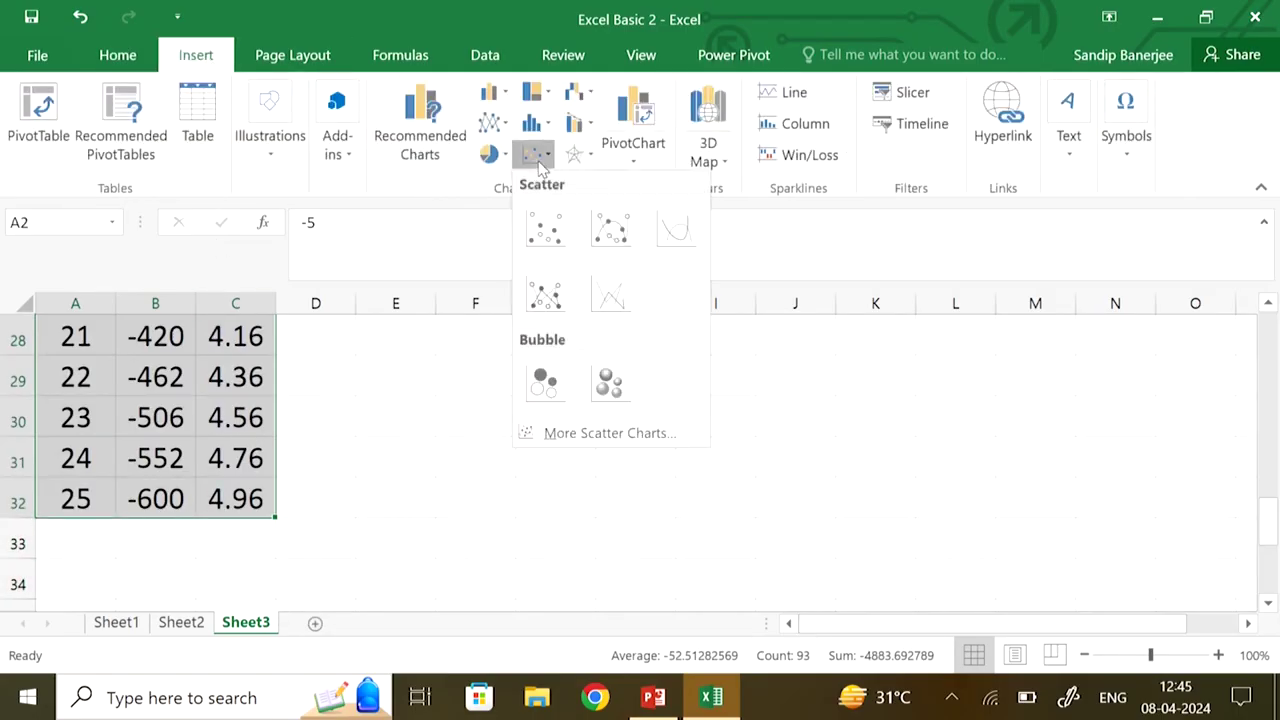
{"action": "left_click", "coordinate": [676, 236]}
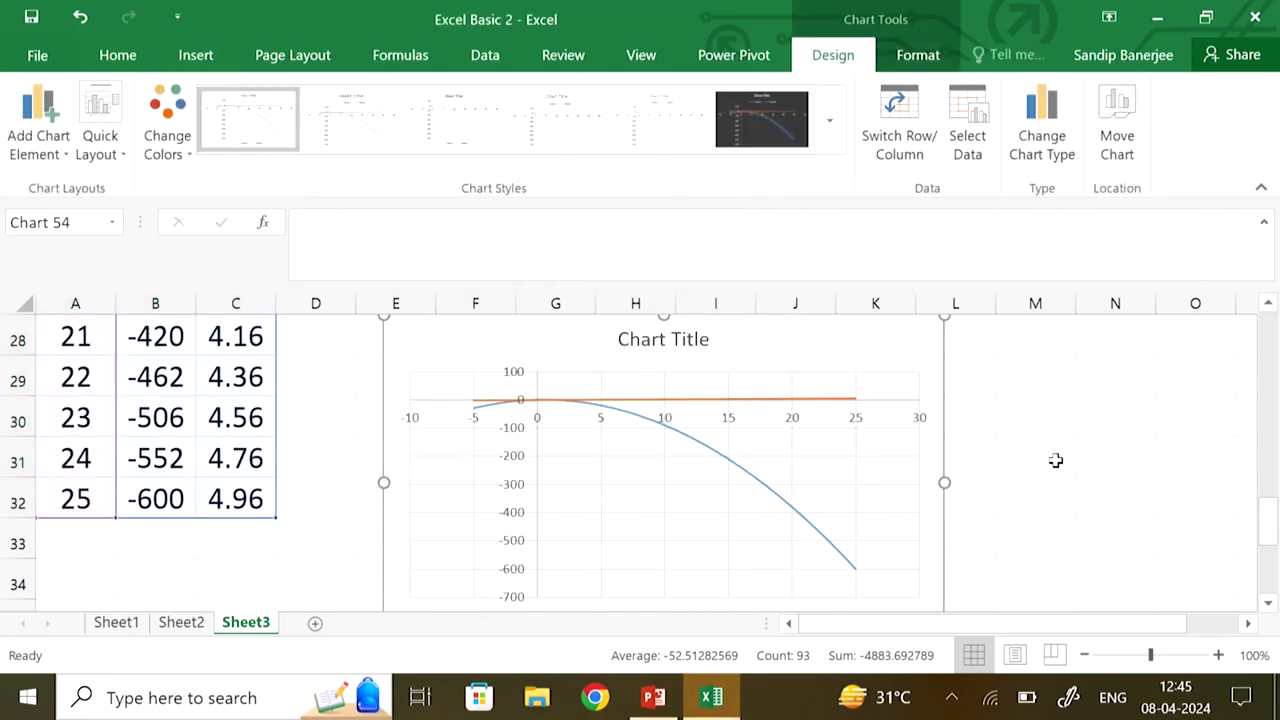
Move the scatter chart away from the table so its upper-left corner sits near cell J33
{"action": "scroll", "coordinate": [1056, 460], "scroll_direction": "up", "scroll_amount": 1}
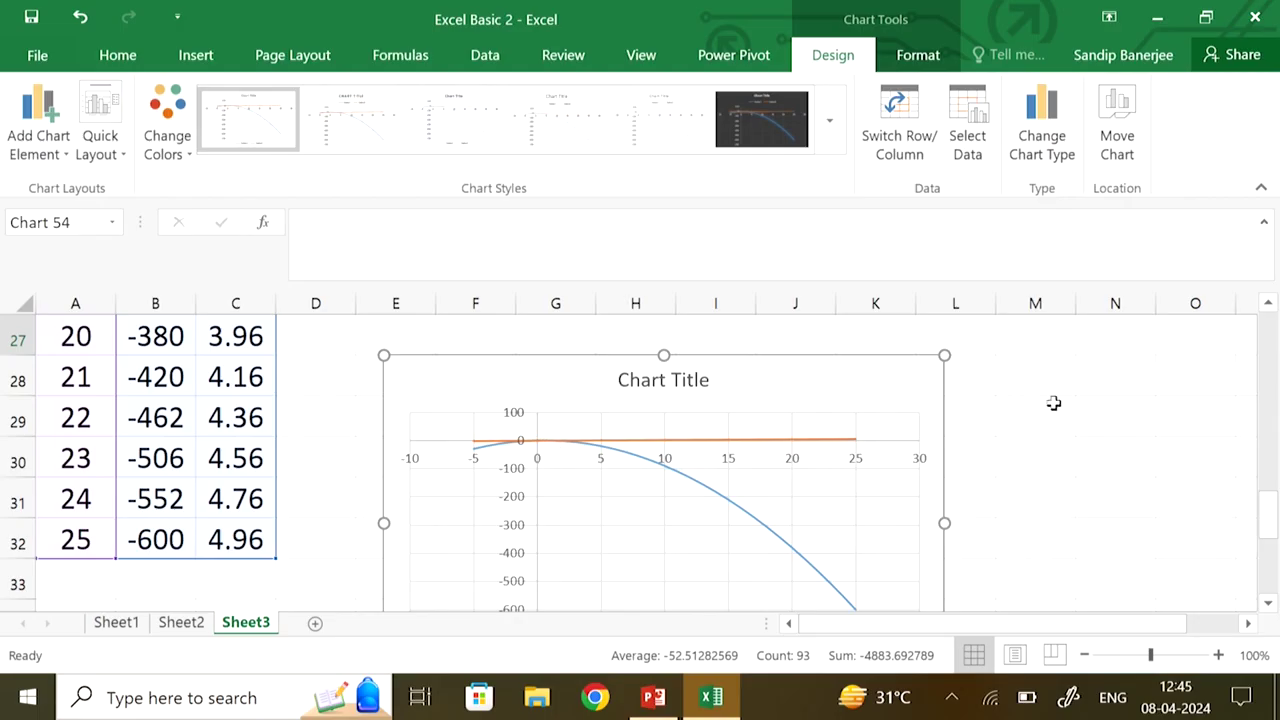
{"action": "left_click_drag", "start_coordinate": [842, 420], "coordinate": [1182, 631]}
{"action": "left_click_drag", "start_coordinate": [877, 458], "coordinate": [1153, 574]}
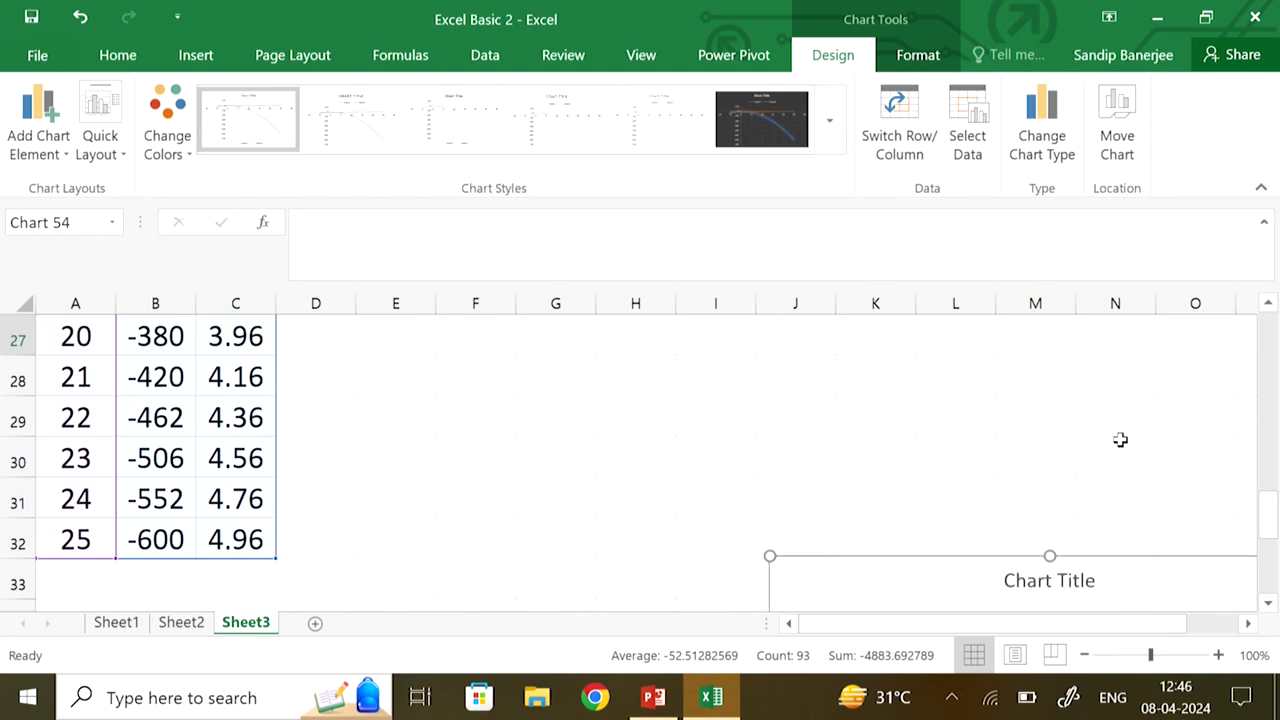
Label E2 as x and E3 as y, and enter the initial guess 1 for each in F2 and F3
{"action": "scroll", "coordinate": [1120, 440], "scroll_direction": "up", "scroll_amount": 9}
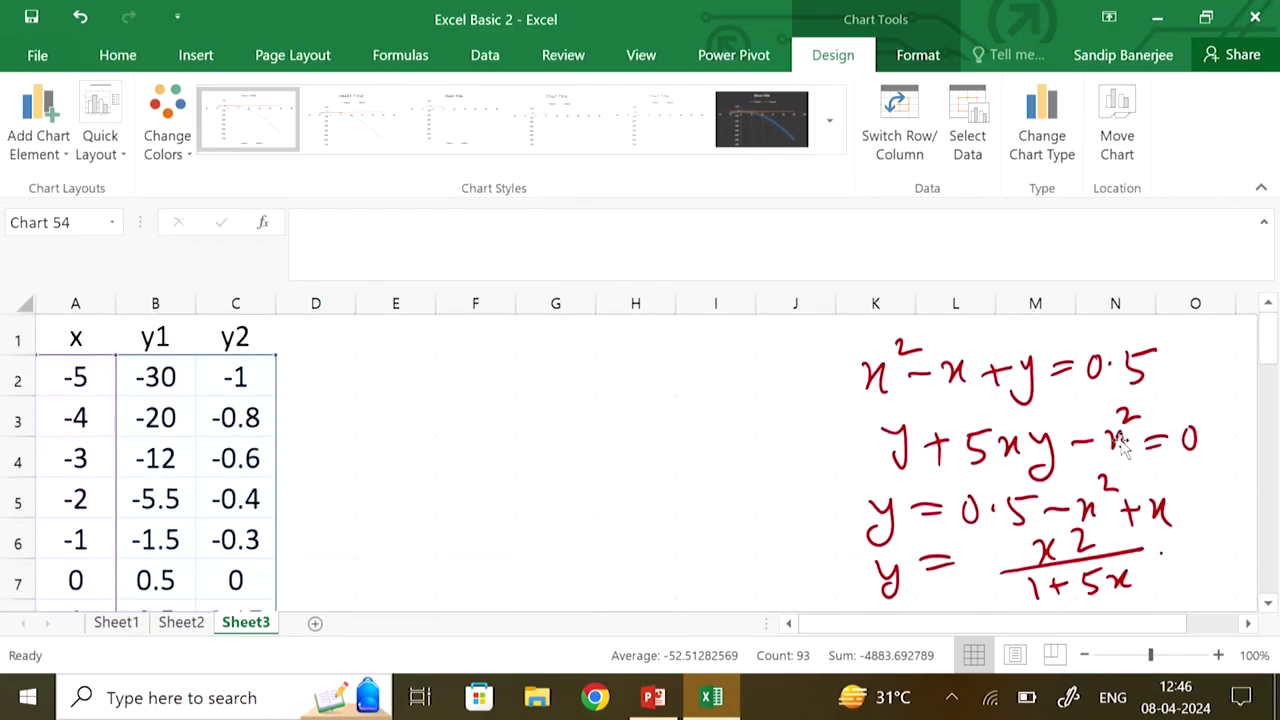
{"action": "scroll", "coordinate": [1122, 445], "scroll_direction": "down", "scroll_amount": 1}
{"action": "scroll", "coordinate": [603, 449], "scroll_direction": "up", "scroll_amount": 1}
{"action": "left_click", "coordinate": [411, 371]}
{"action": "type", "text": "x"}
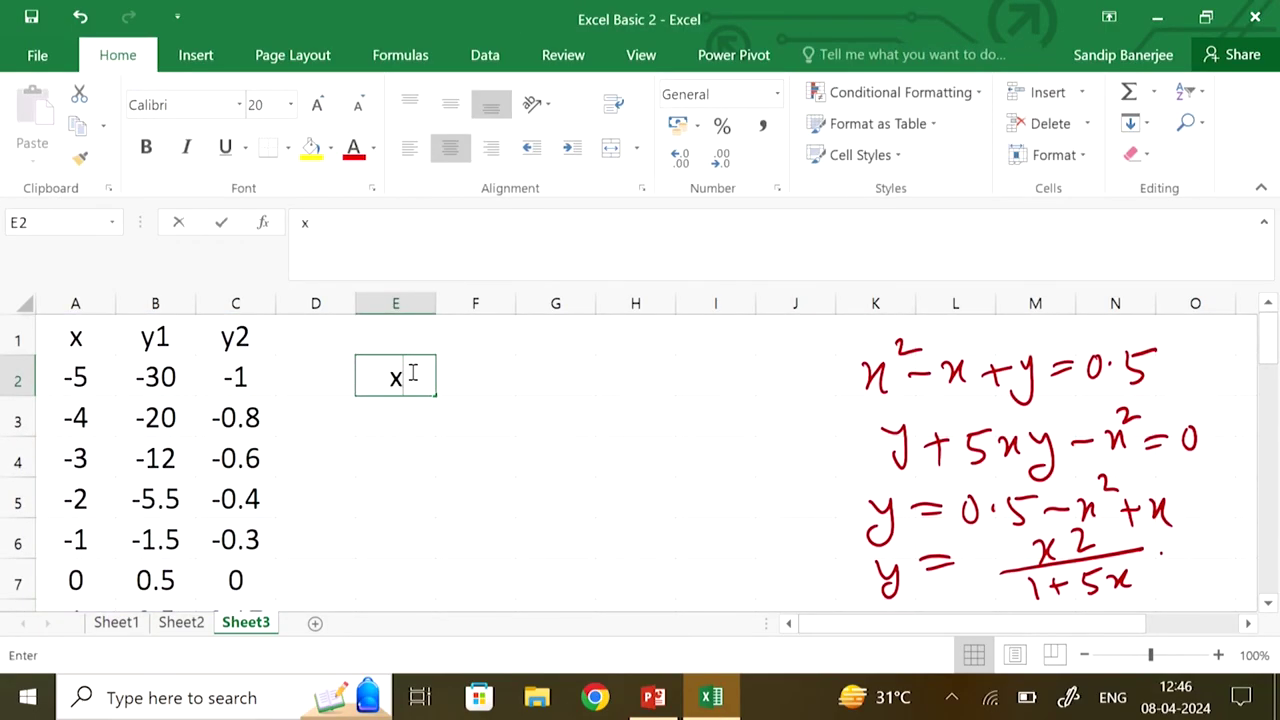
{"action": "left_click", "coordinate": [411, 418]}
{"action": "type", "text": "y"}
{"action": "left_click", "coordinate": [492, 380]}
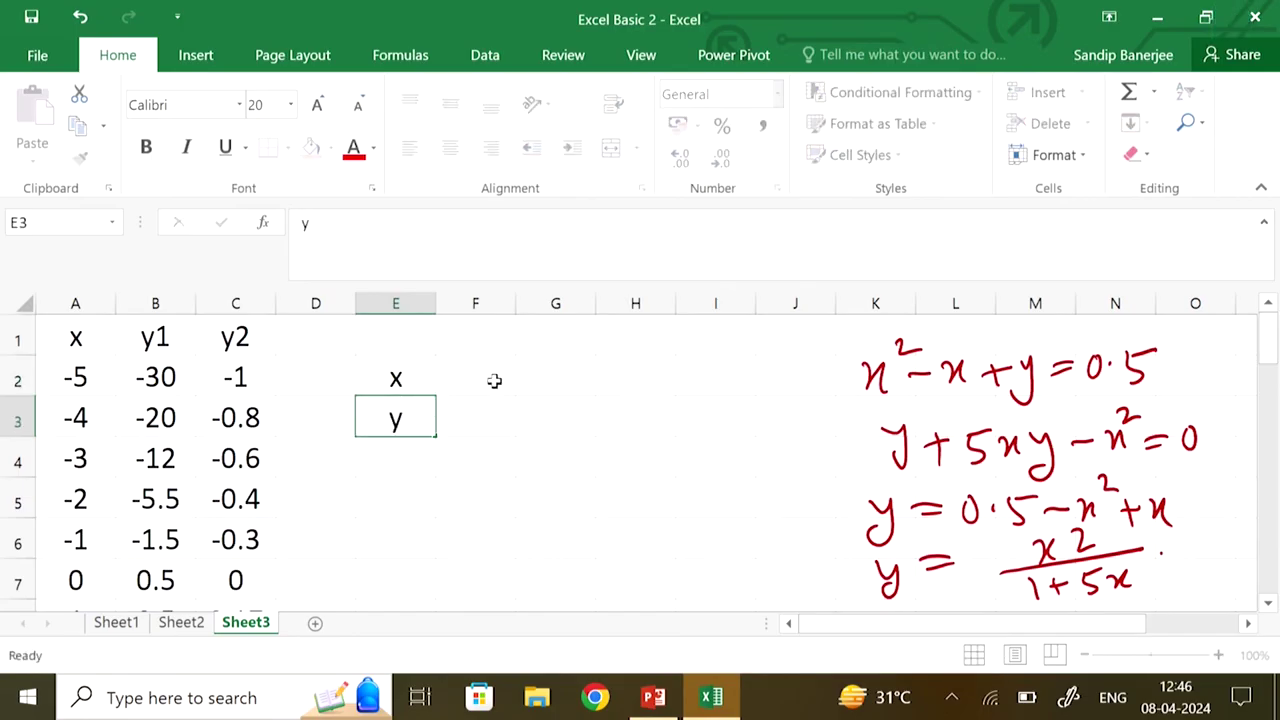
{"action": "type", "text": "1"}
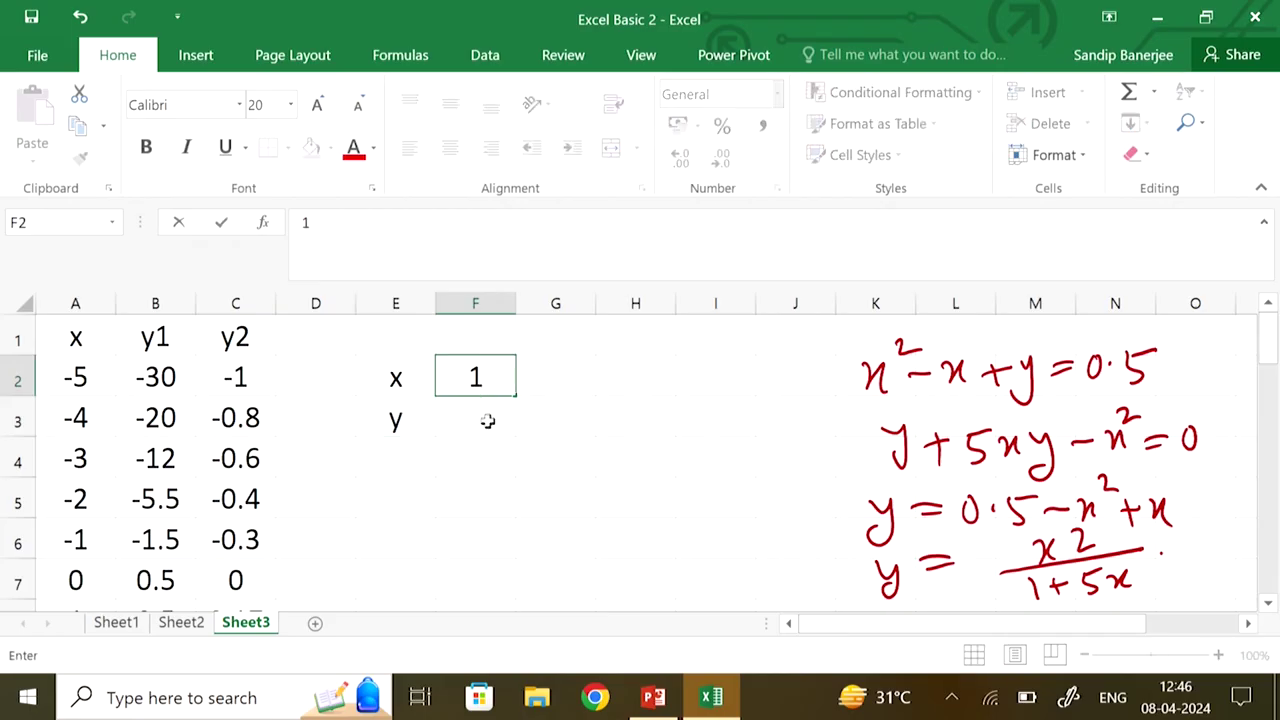
{"action": "left_click", "coordinate": [487, 421]}
{"action": "type", "text": "1"}
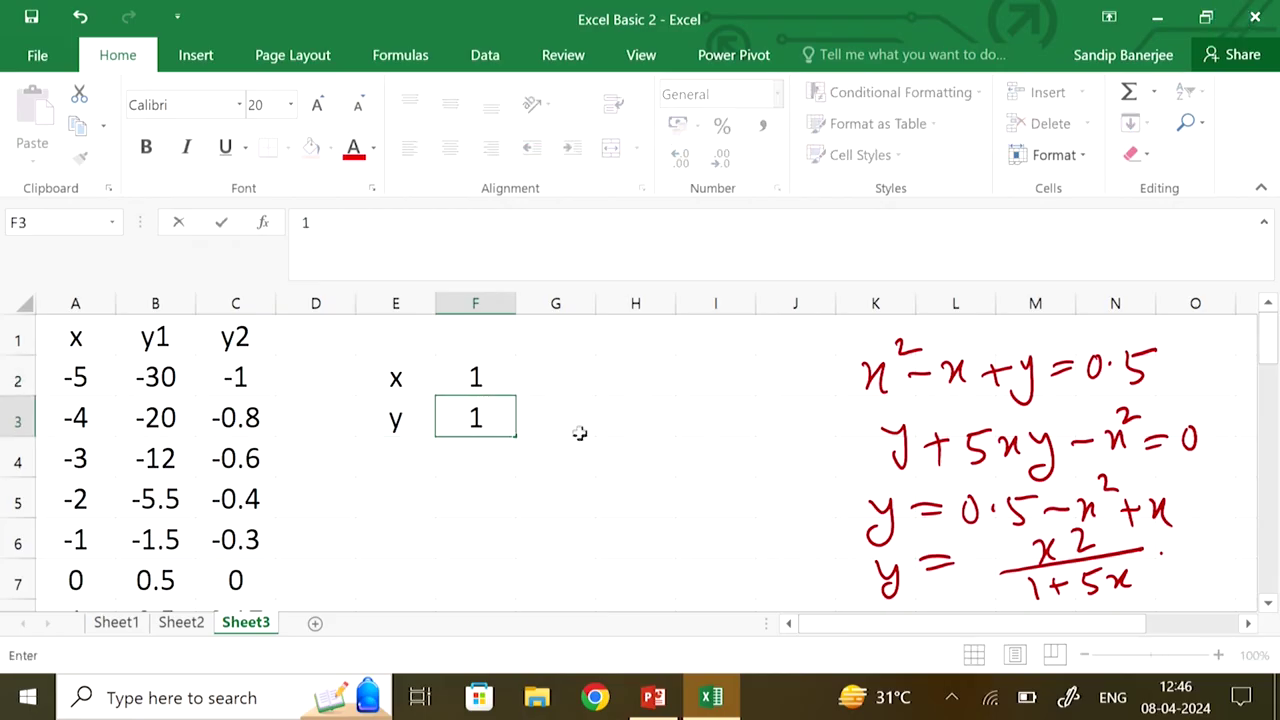
Label cell H2 as f1 and cell H3 as f2
{"action": "left_click", "coordinate": [614, 378]}
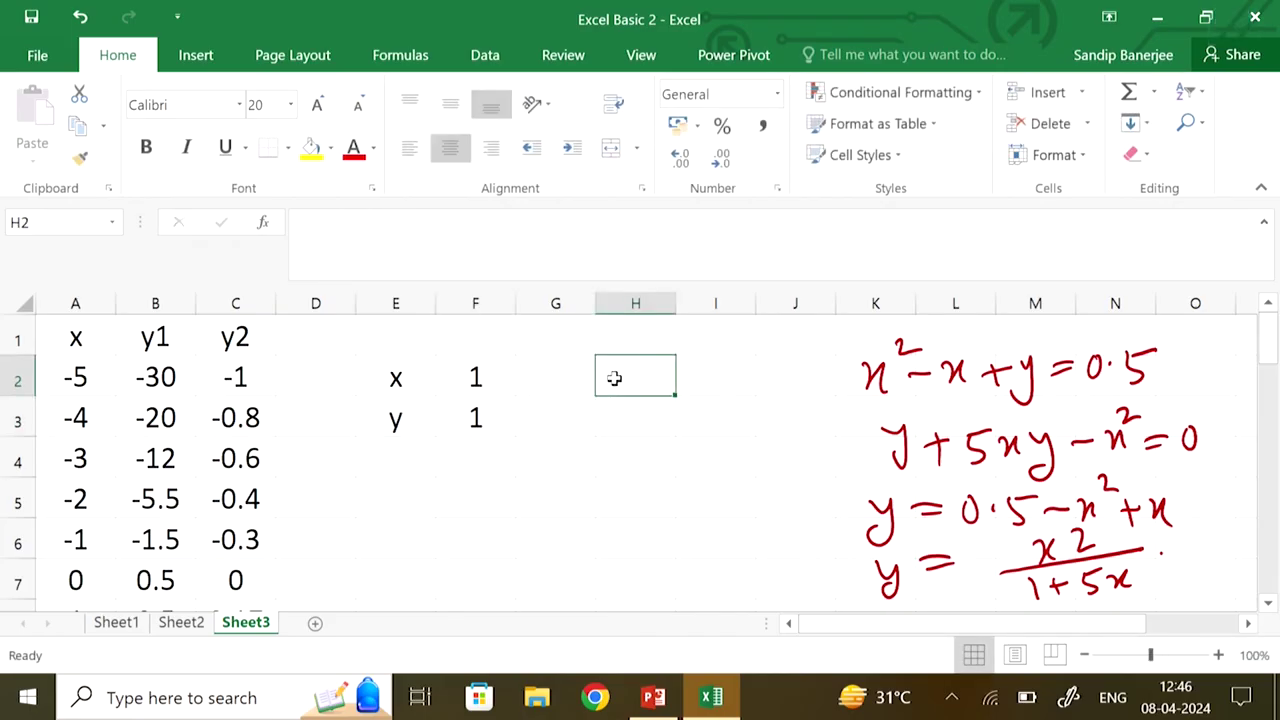
{"action": "type", "text": "f1"}
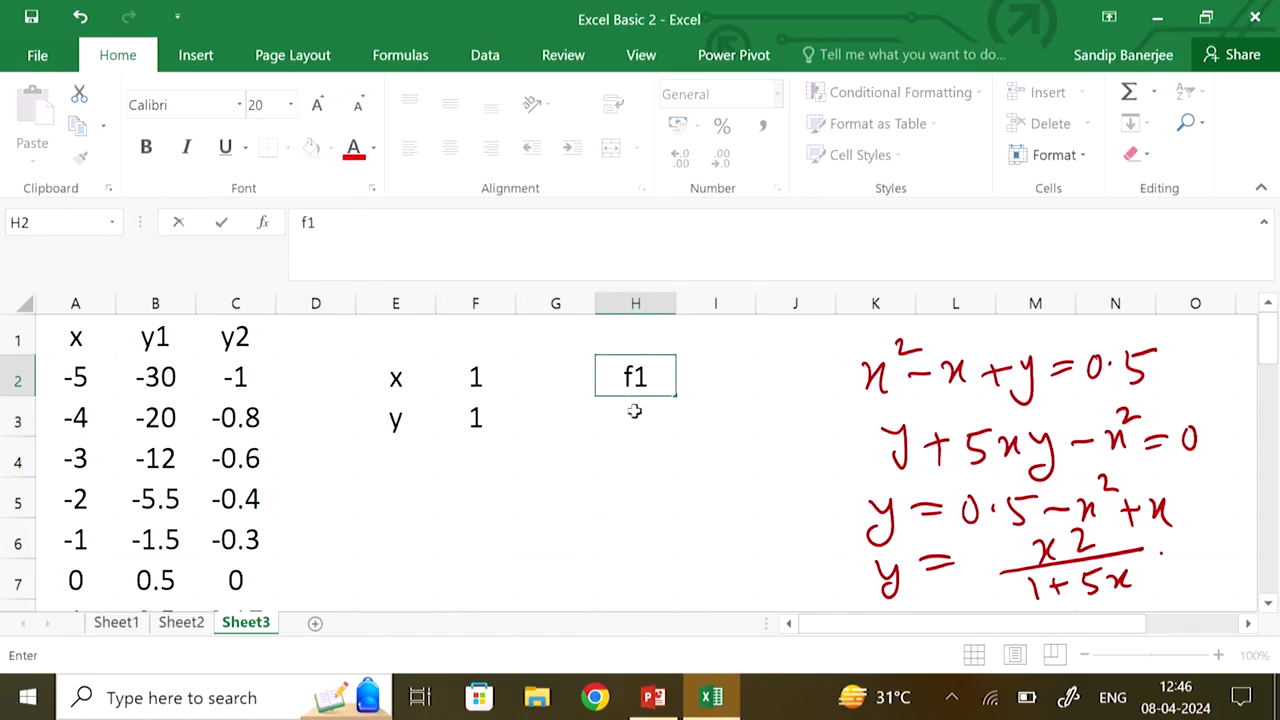
{"action": "left_click", "coordinate": [641, 416]}
{"action": "type", "text": "f2"}
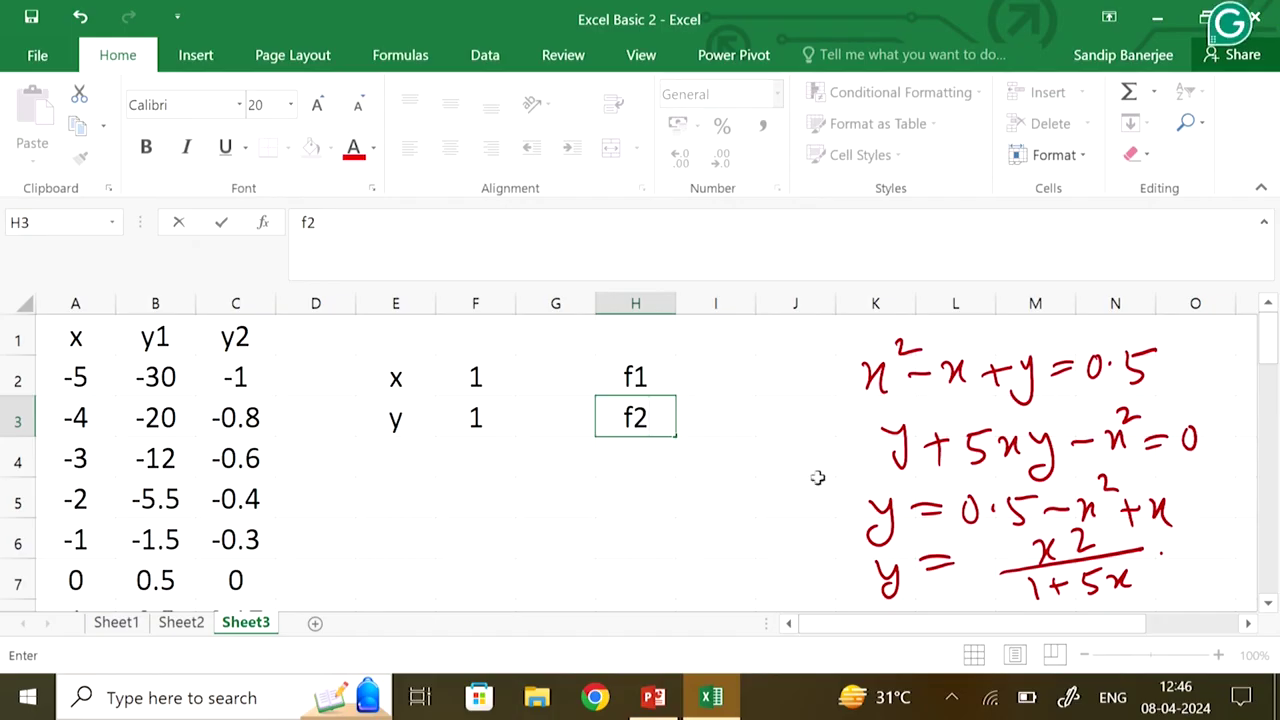
{"action": "left_click", "coordinate": [652, 537]}
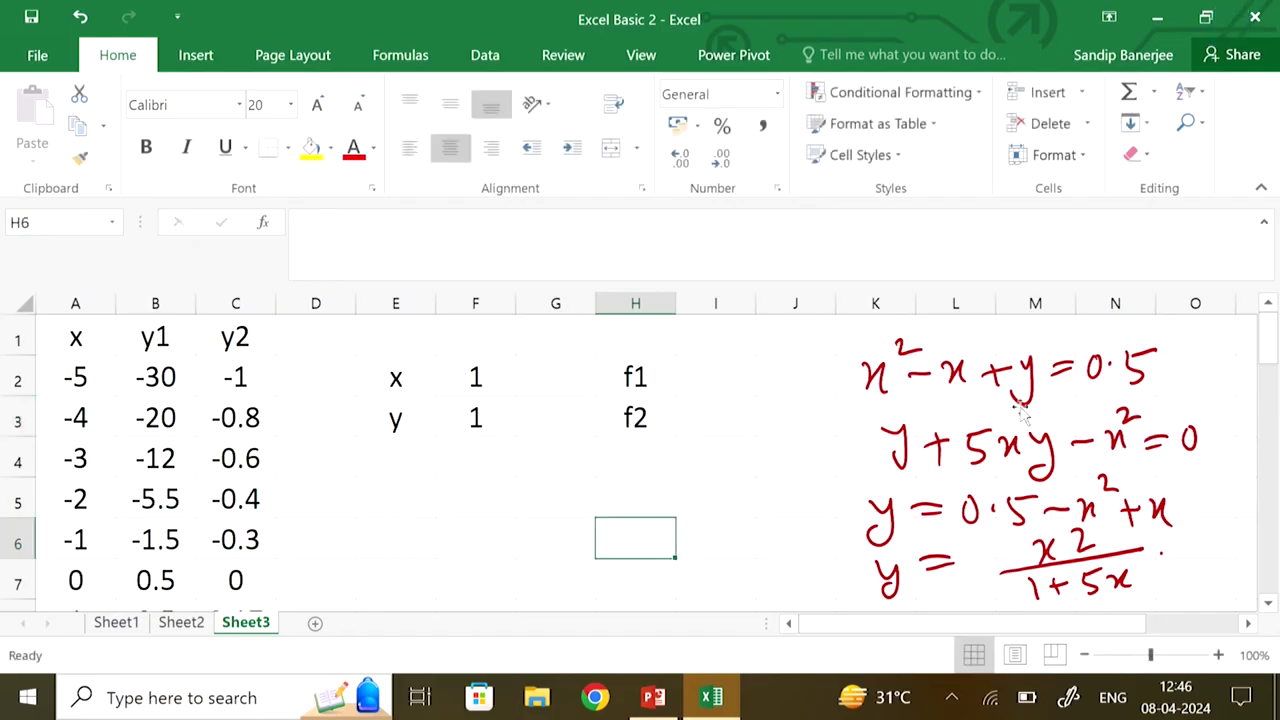
Enter the f1 formula =F2^2-F2+F3-0.5 in cell I2
{"action": "left_click", "coordinate": [722, 372]}
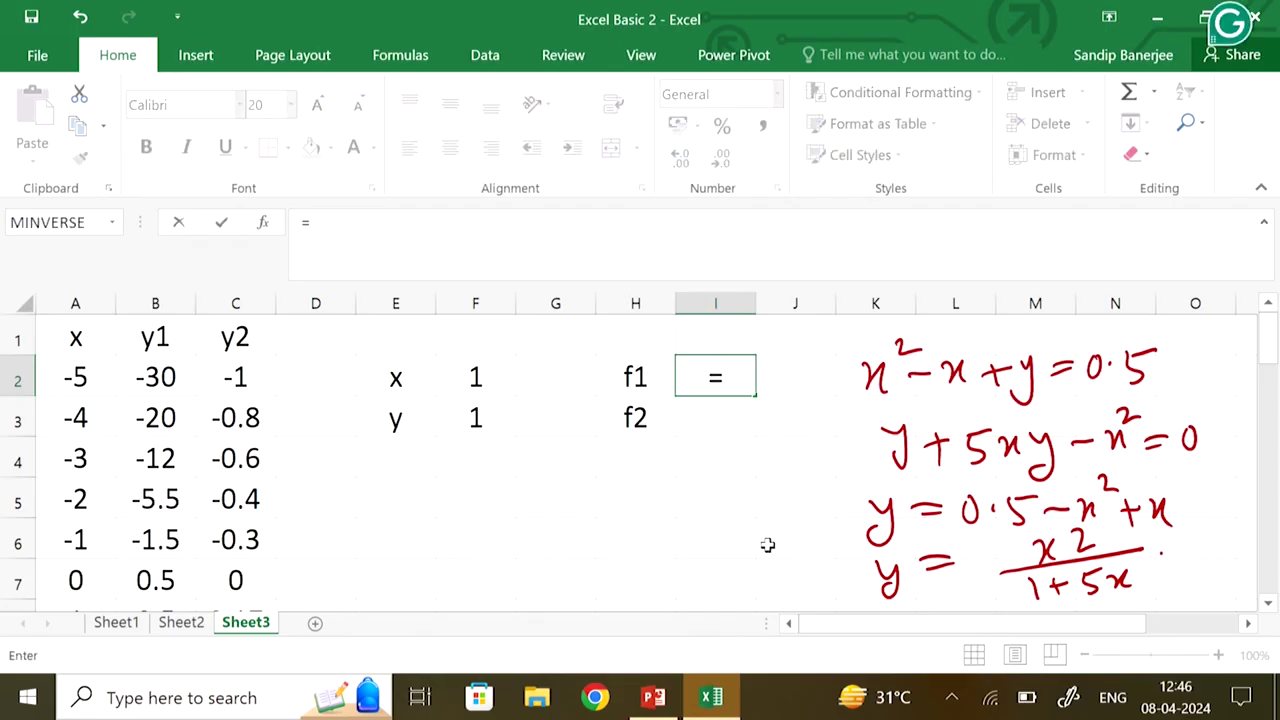
{"action": "left_click", "coordinate": [475, 381]}
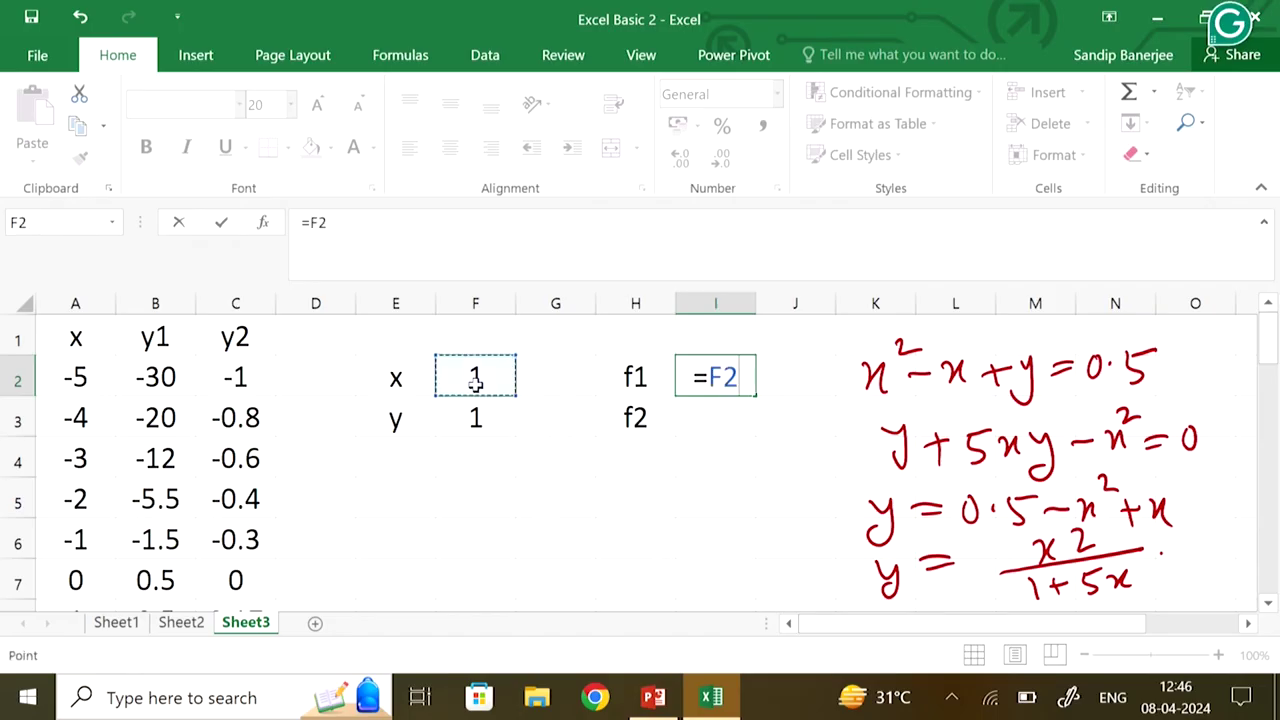
{"action": "type", "text": "^2"}
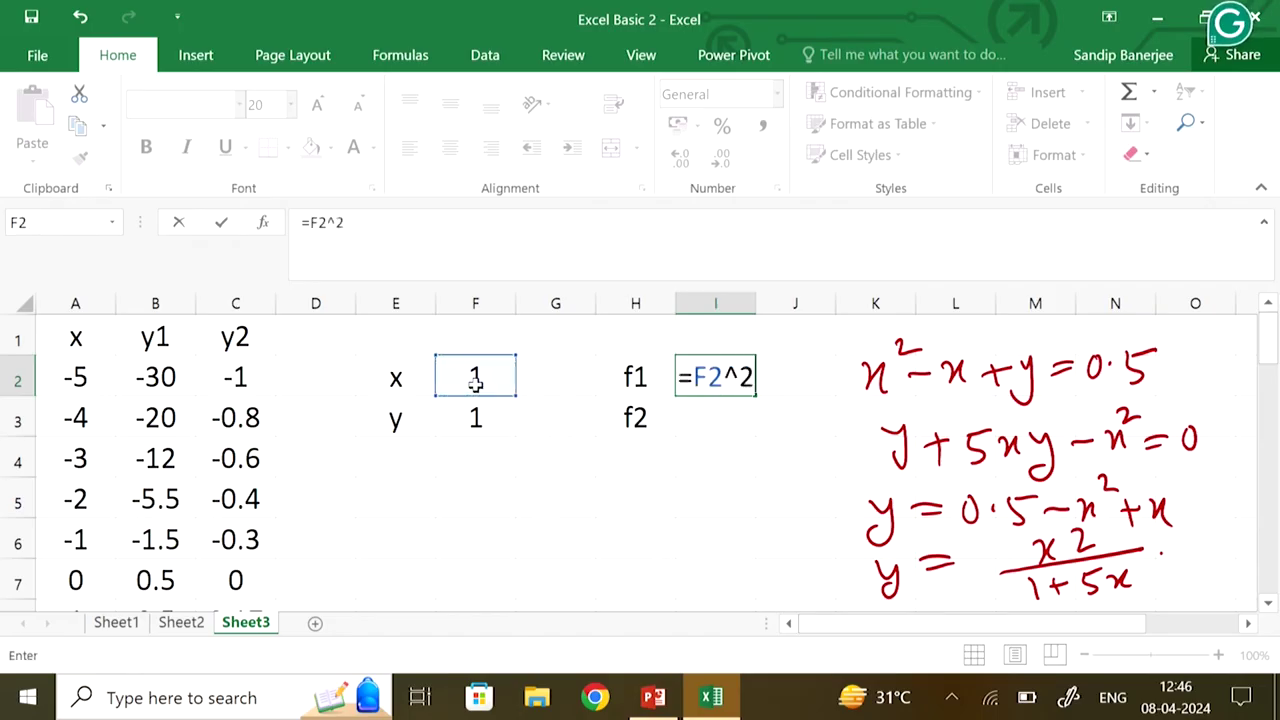
{"action": "type", "text": "-"}
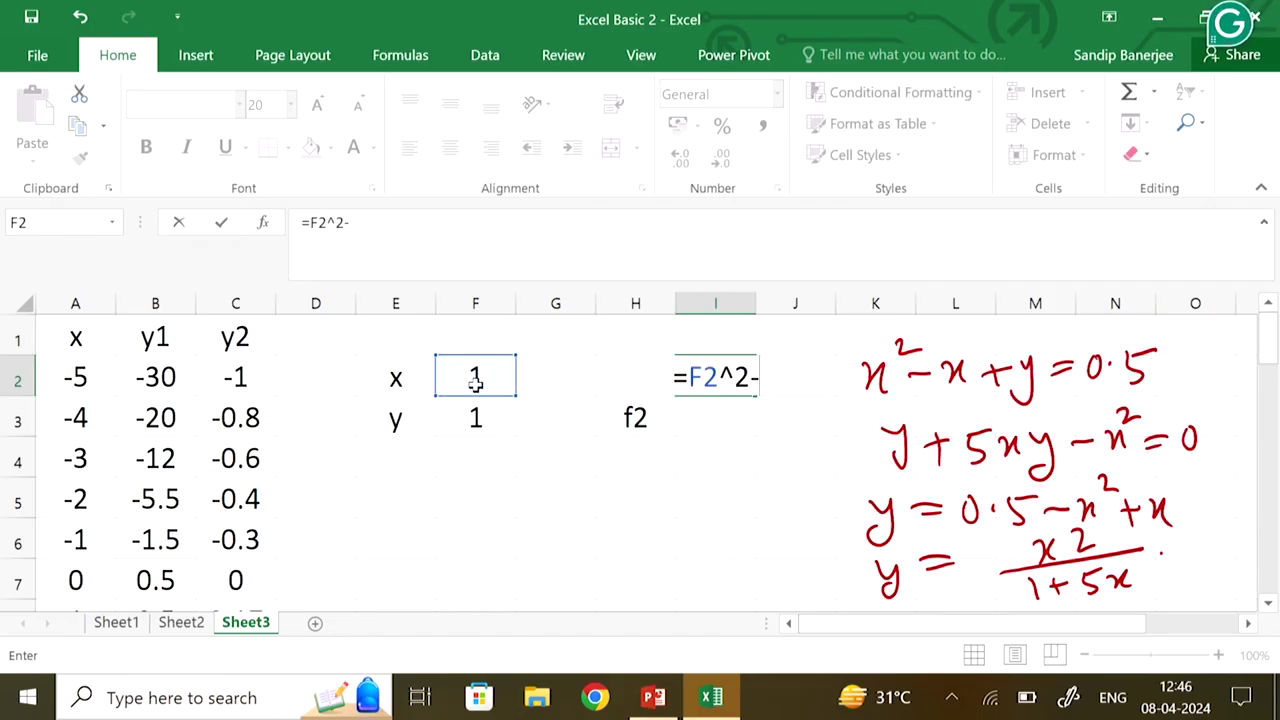
{"action": "left_click", "coordinate": [477, 372]}
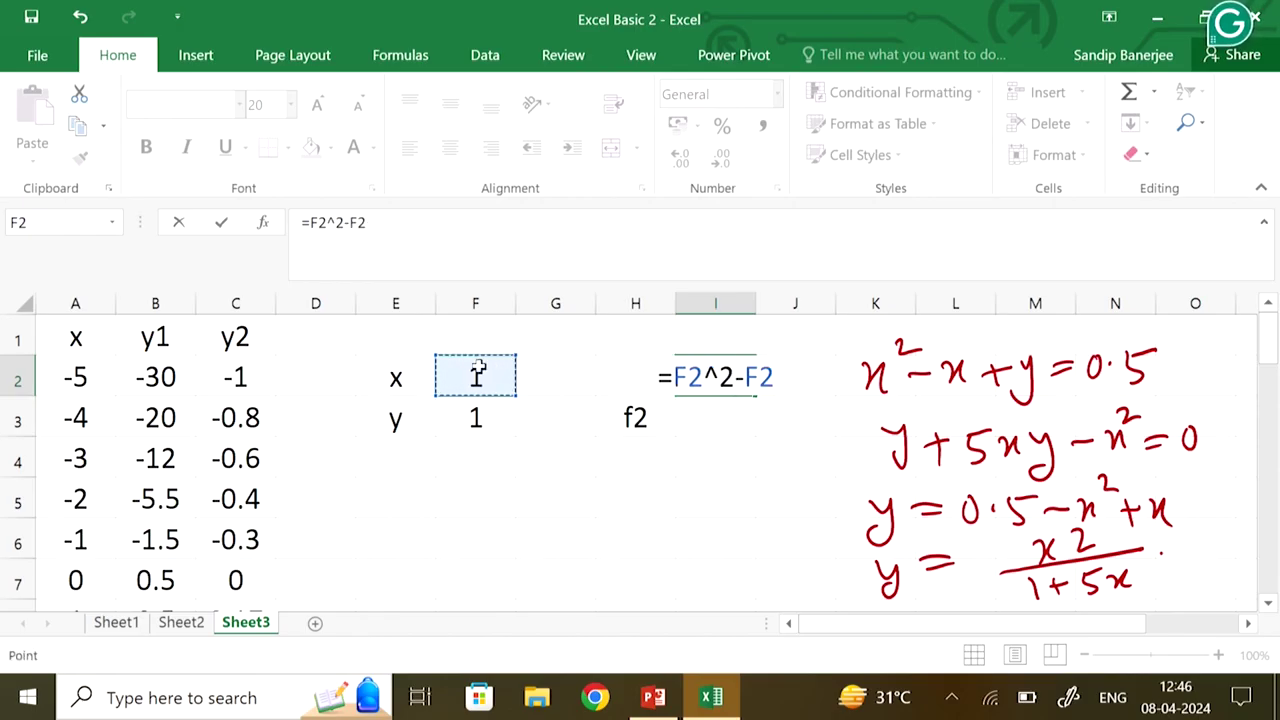
{"action": "type", "text": "+"}
{"action": "left_click", "coordinate": [477, 416]}
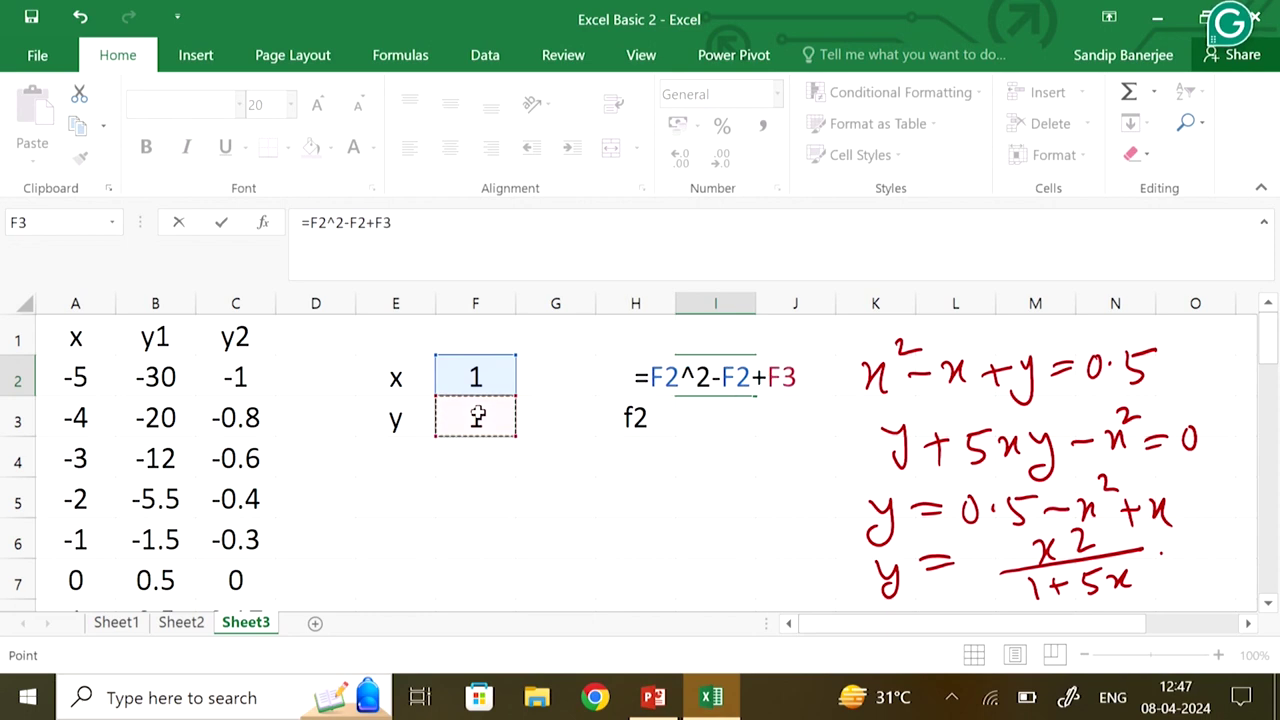
{"action": "type", "text": "-0.5"}
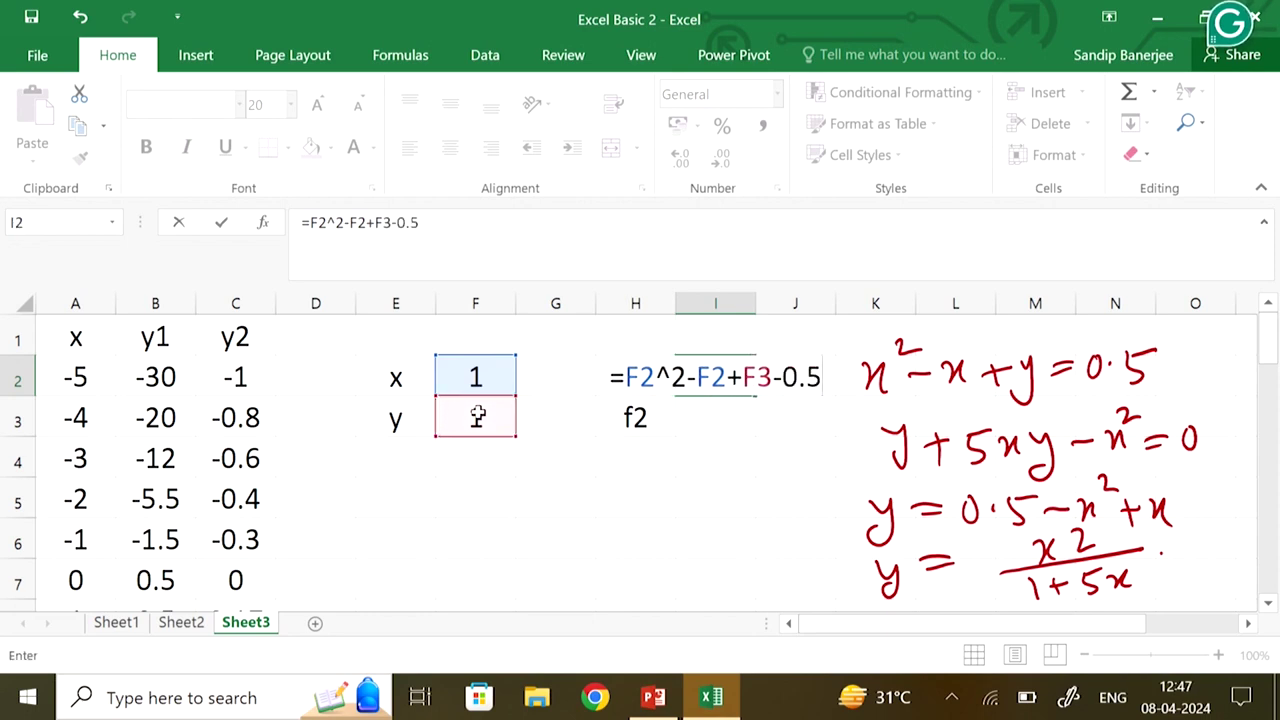
{"action": "key", "text": "Return"}
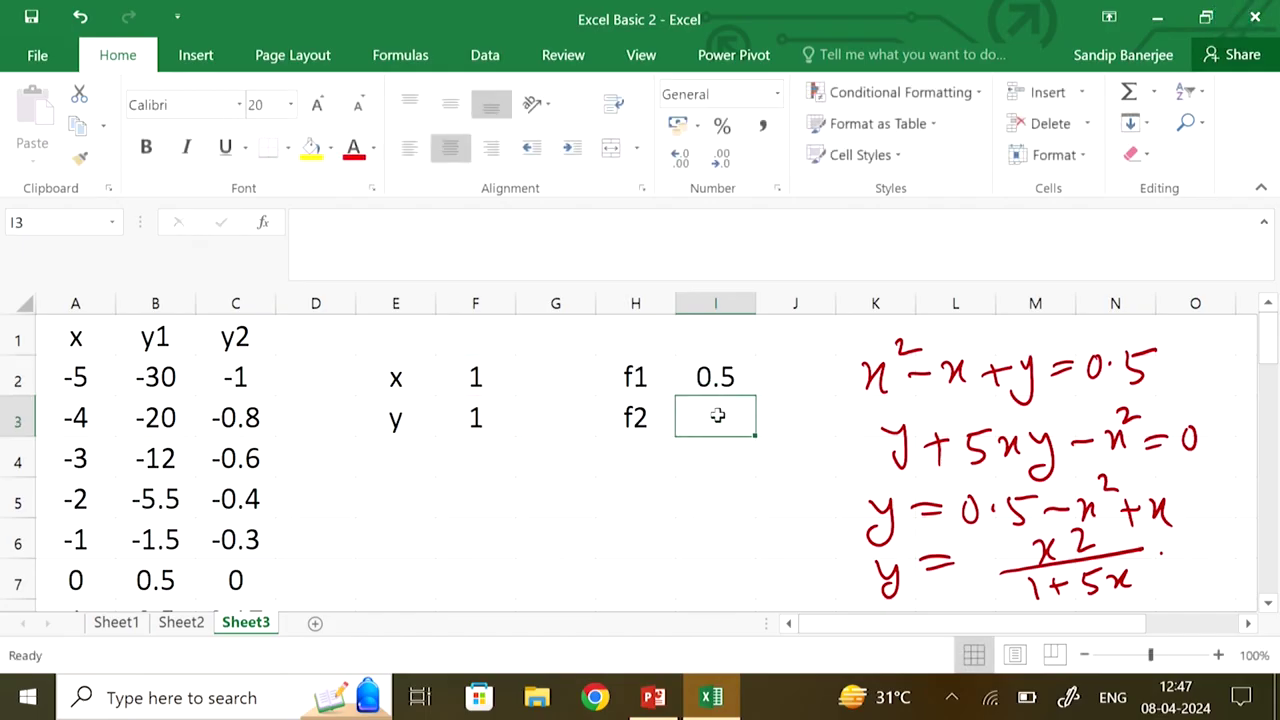
Enter the f2 formula =F3+5*F2*F3-F2^2 in cell I3
{"action": "type", "text": "="}
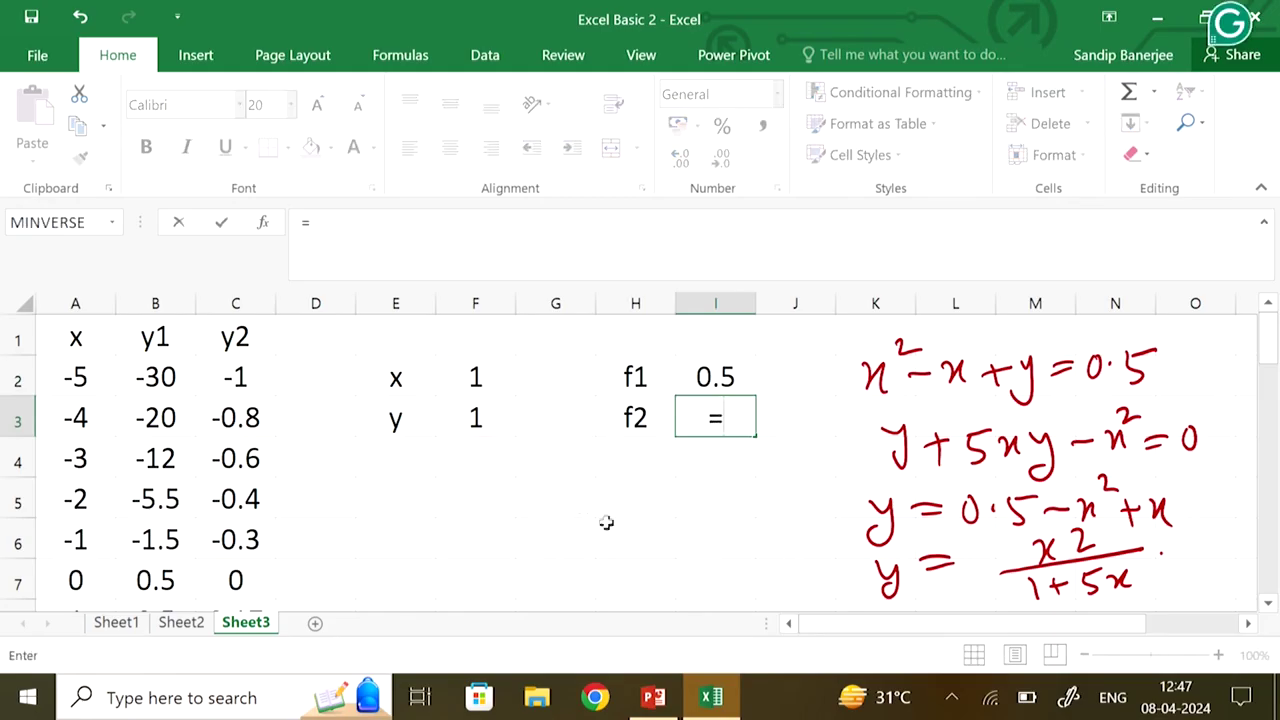
{"action": "left_click", "coordinate": [475, 418]}
{"action": "type", "text": "+5"}
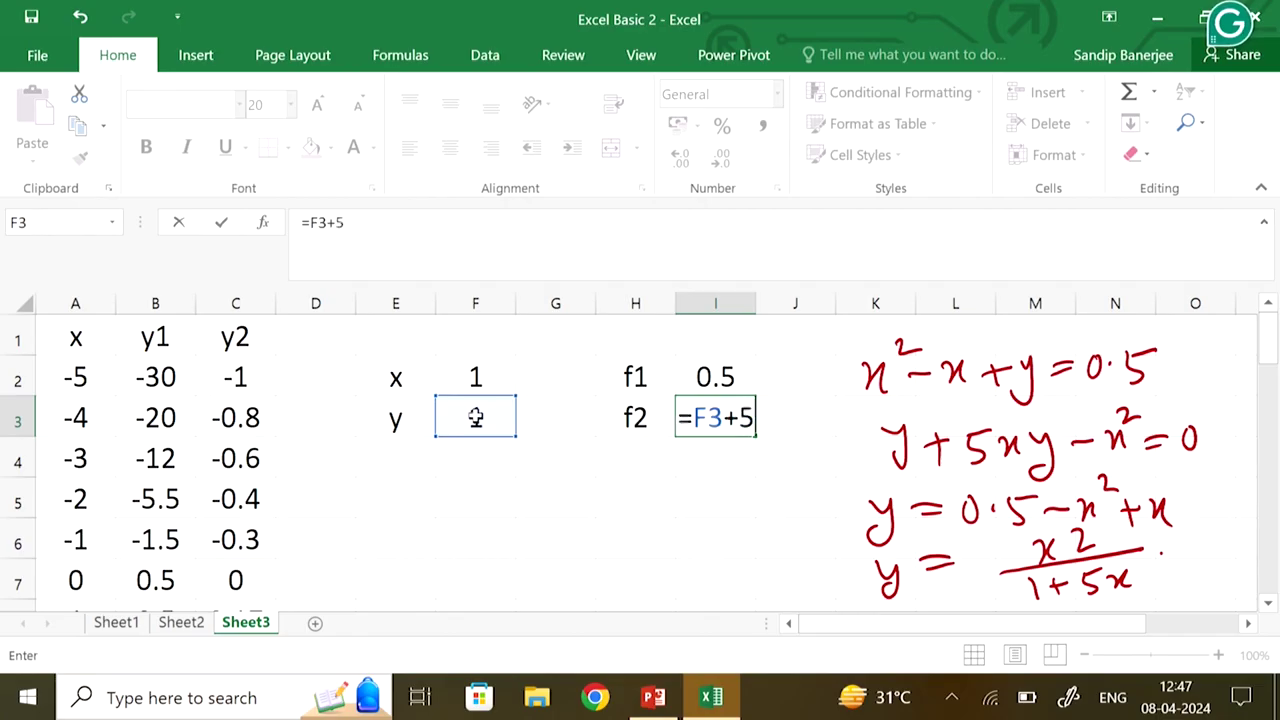
{"action": "type", "text": "*"}
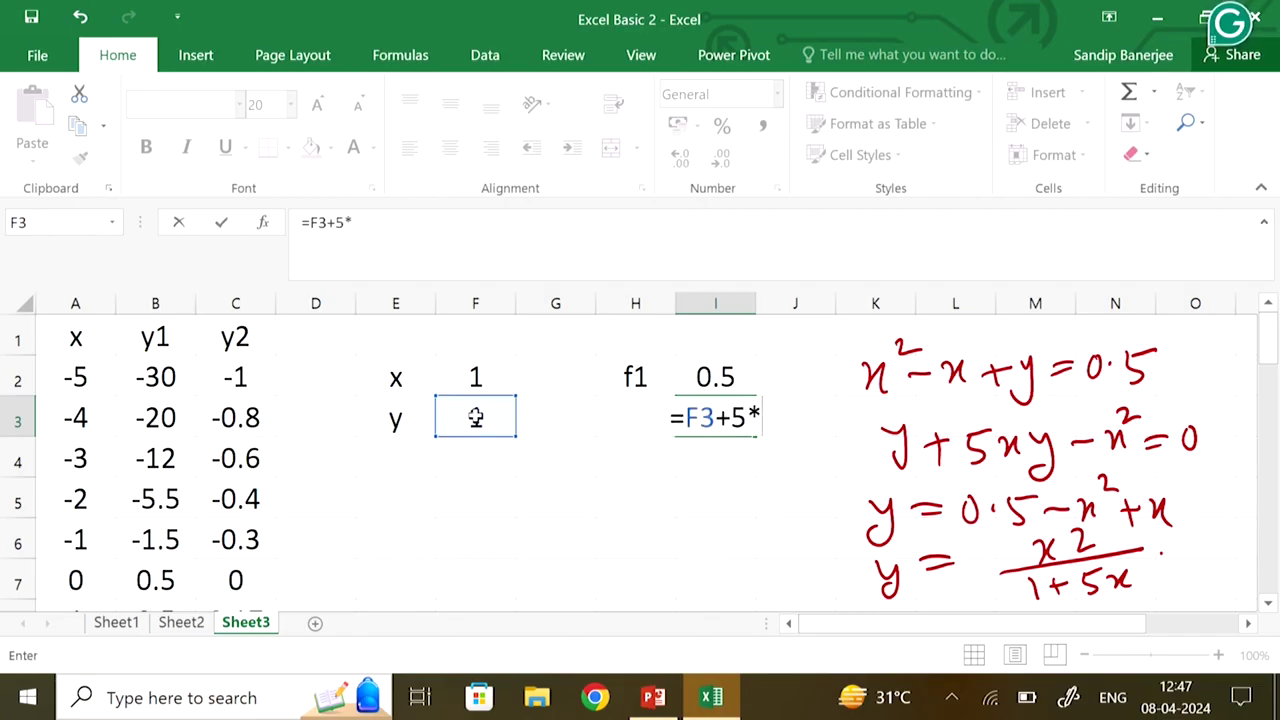
{"action": "left_click", "coordinate": [491, 384]}
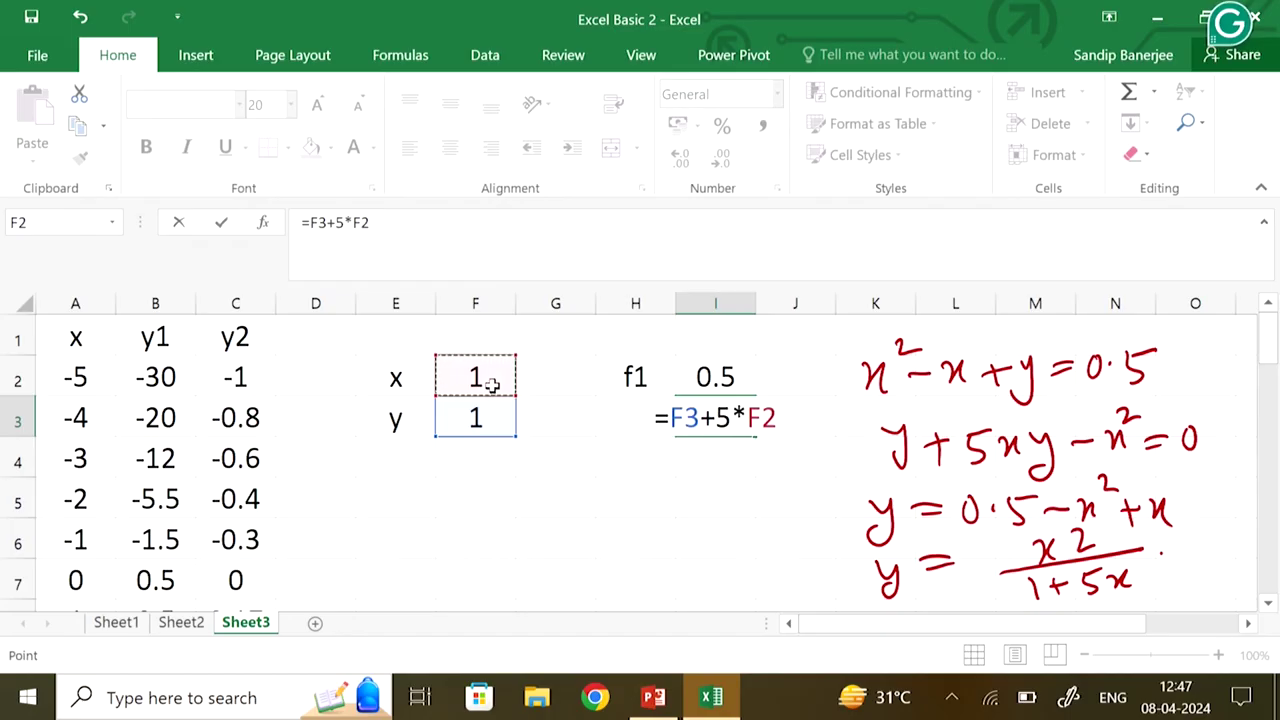
{"action": "type", "text": "*"}
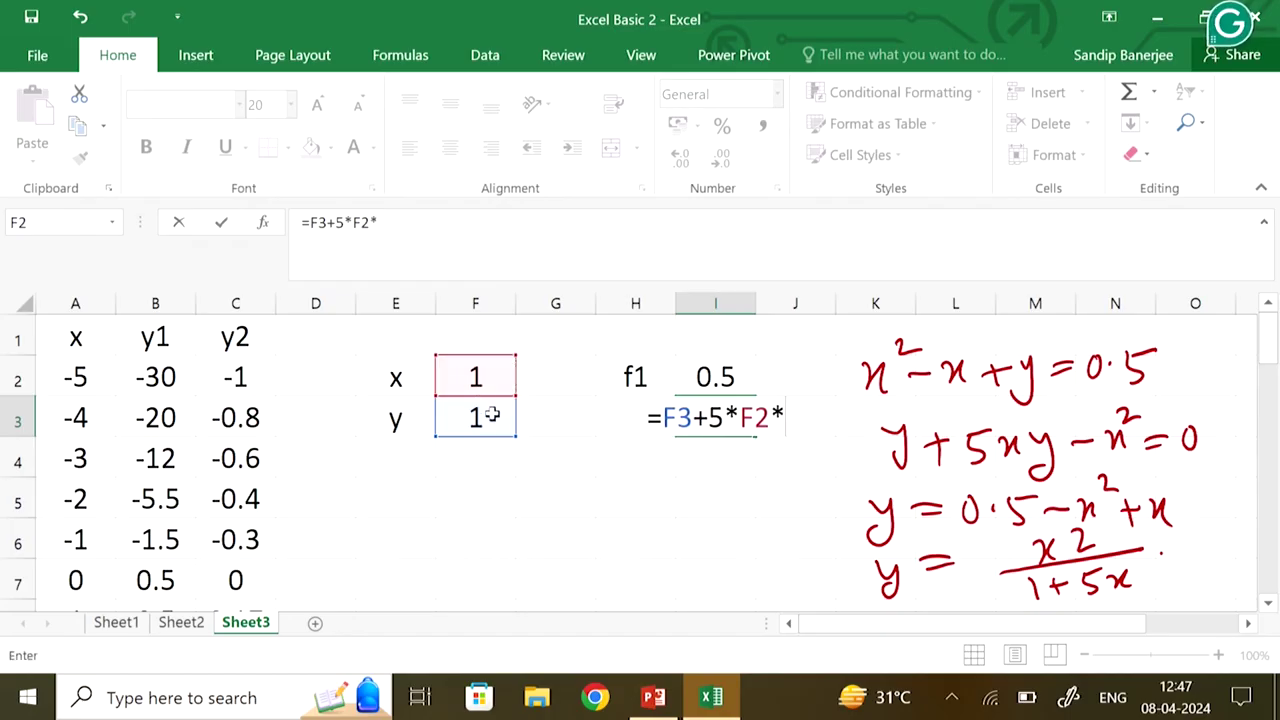
{"action": "left_click", "coordinate": [491, 416]}
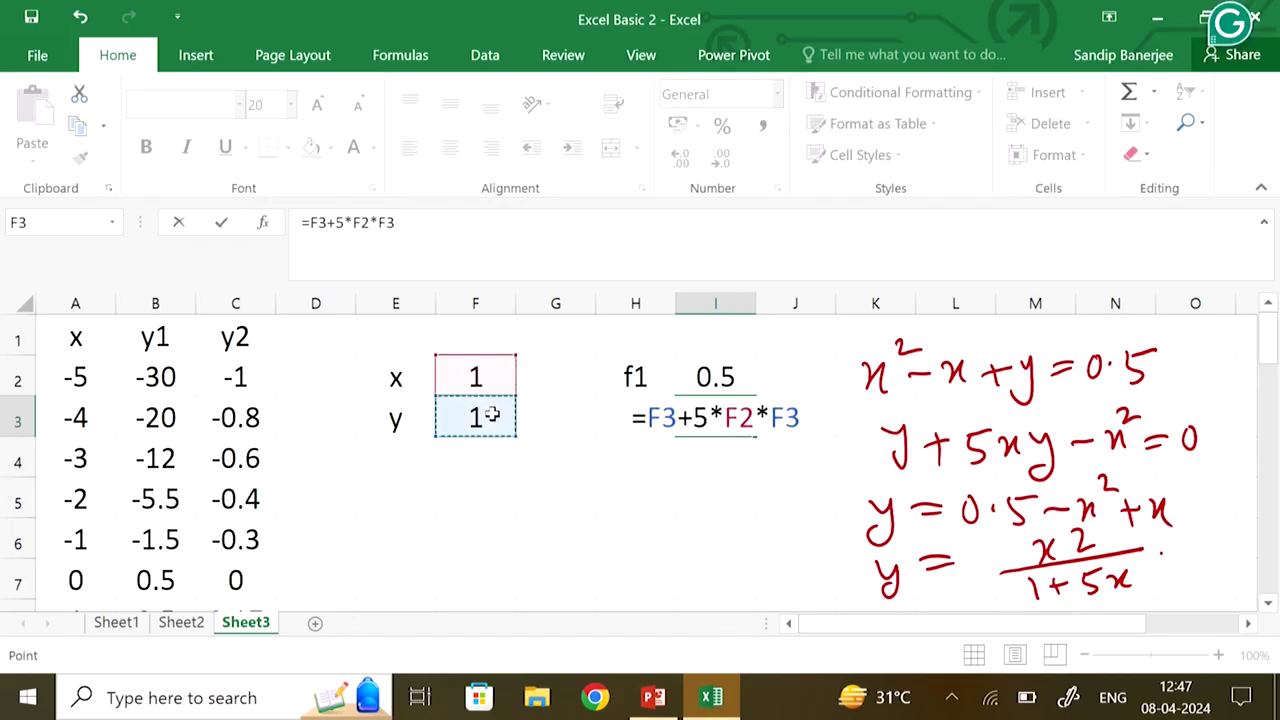
{"action": "type", "text": "-"}
{"action": "left_click", "coordinate": [486, 379]}
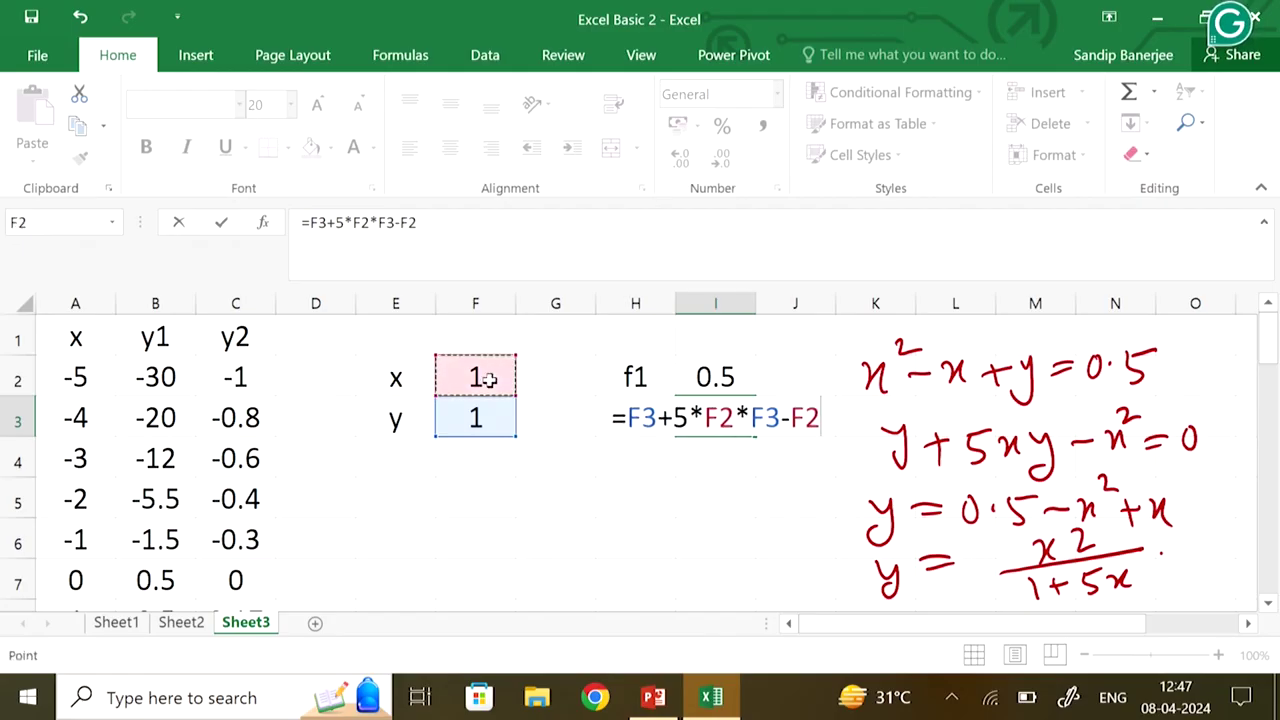
{"action": "type", "text": "^2"}
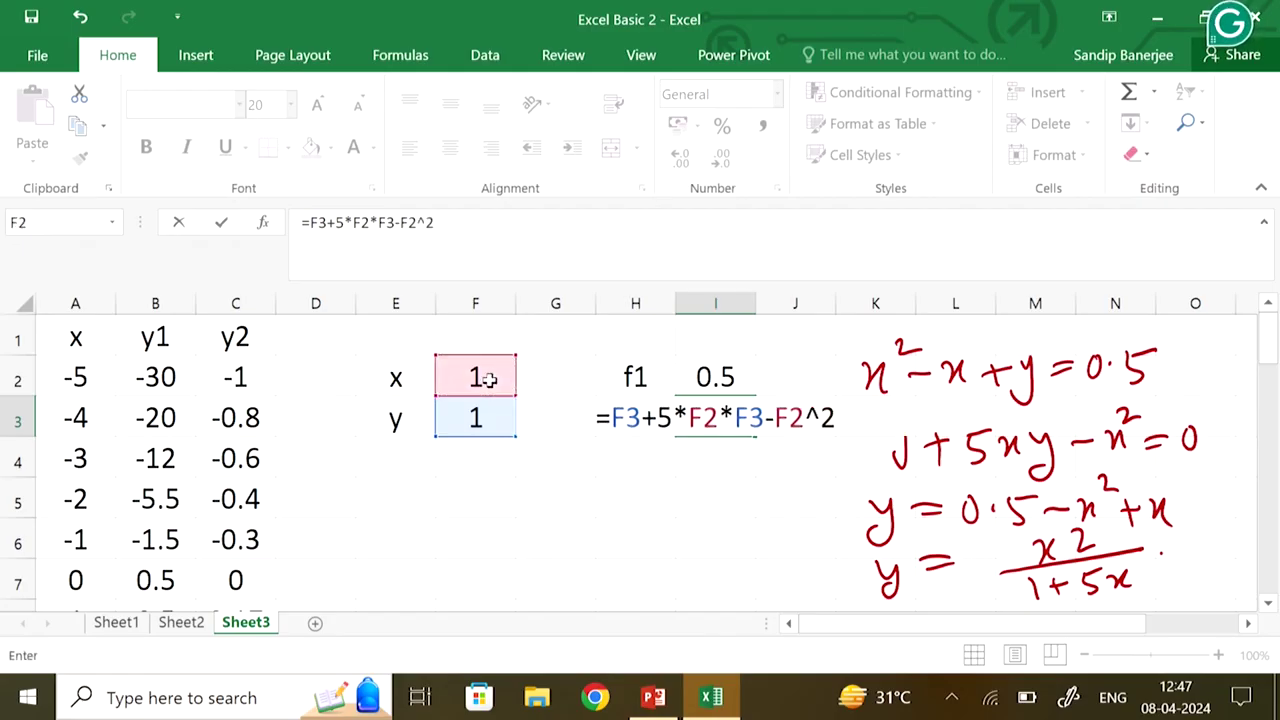
{"action": "key", "text": "Return"}
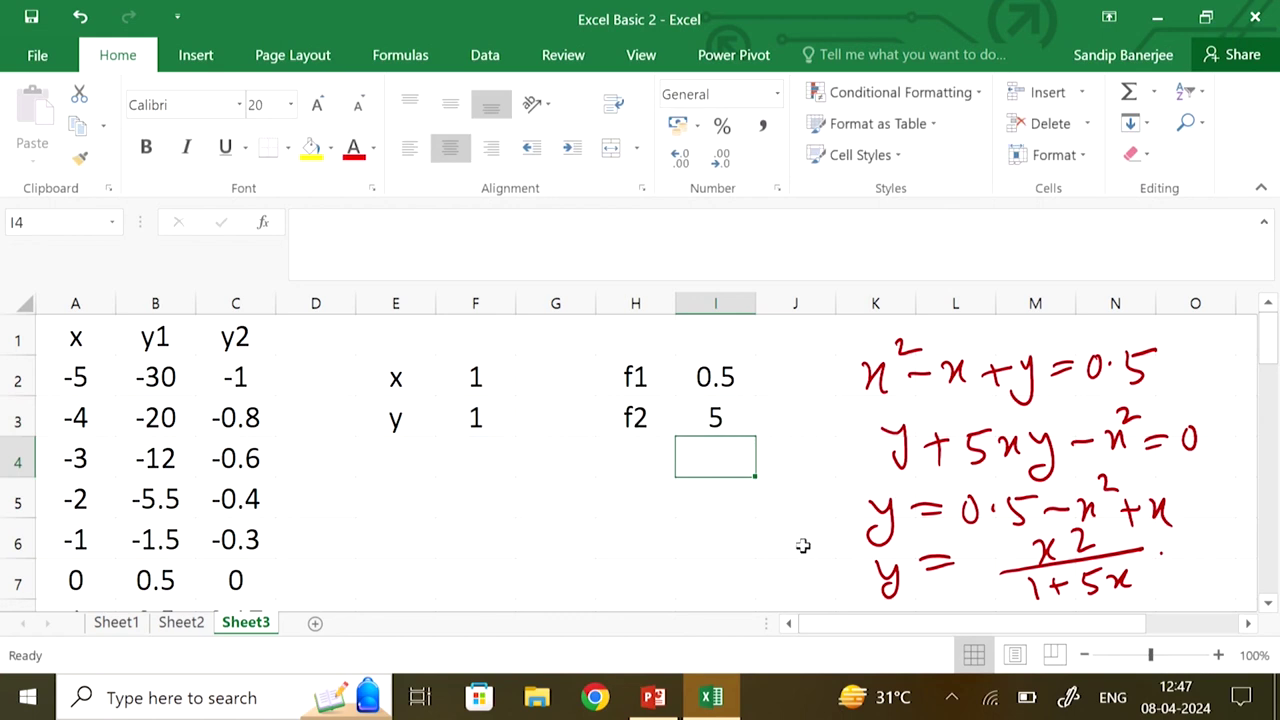
Set up Solver with objective cell I2 at a value of 0 and F2:F3 as the changing variable cells
{"action": "left_click", "coordinate": [487, 60]}
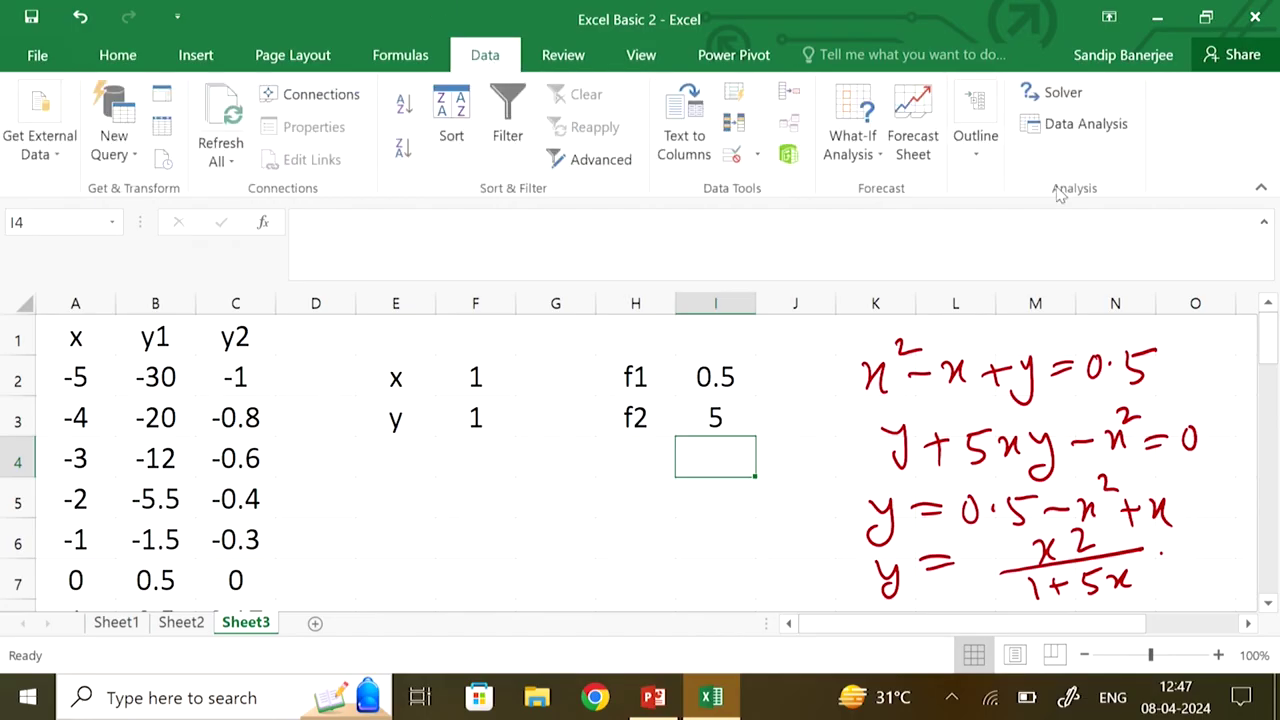
{"action": "left_click", "coordinate": [1062, 92]}
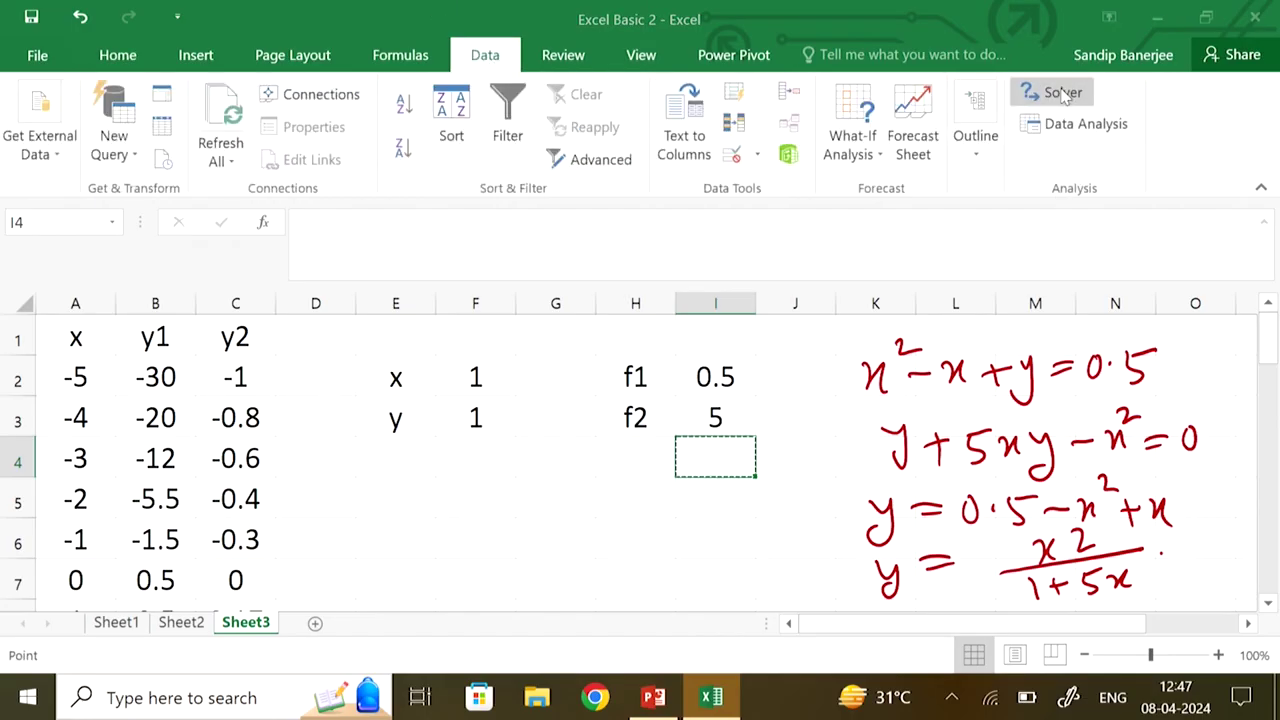
{"action": "left_click_drag", "start_coordinate": [1010, 22], "coordinate": [1202, 100]}
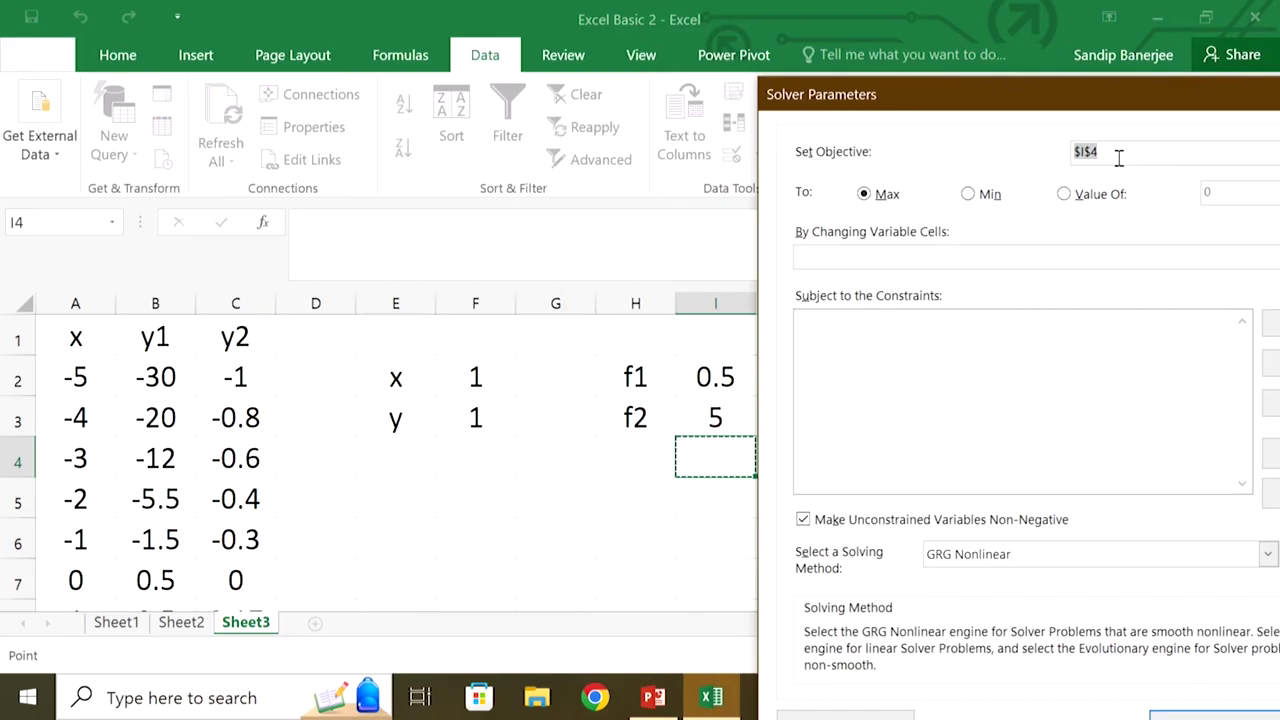
{"action": "left_click", "coordinate": [716, 372]}
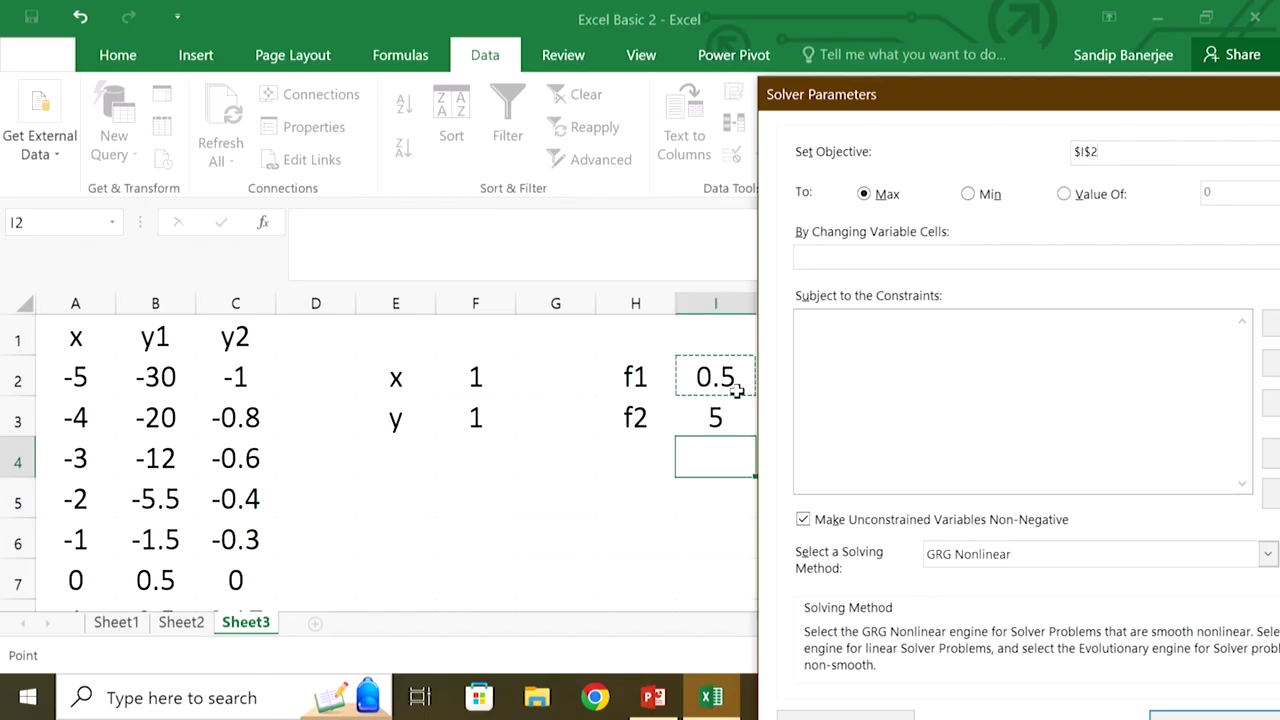
{"action": "left_click", "coordinate": [1066, 196]}
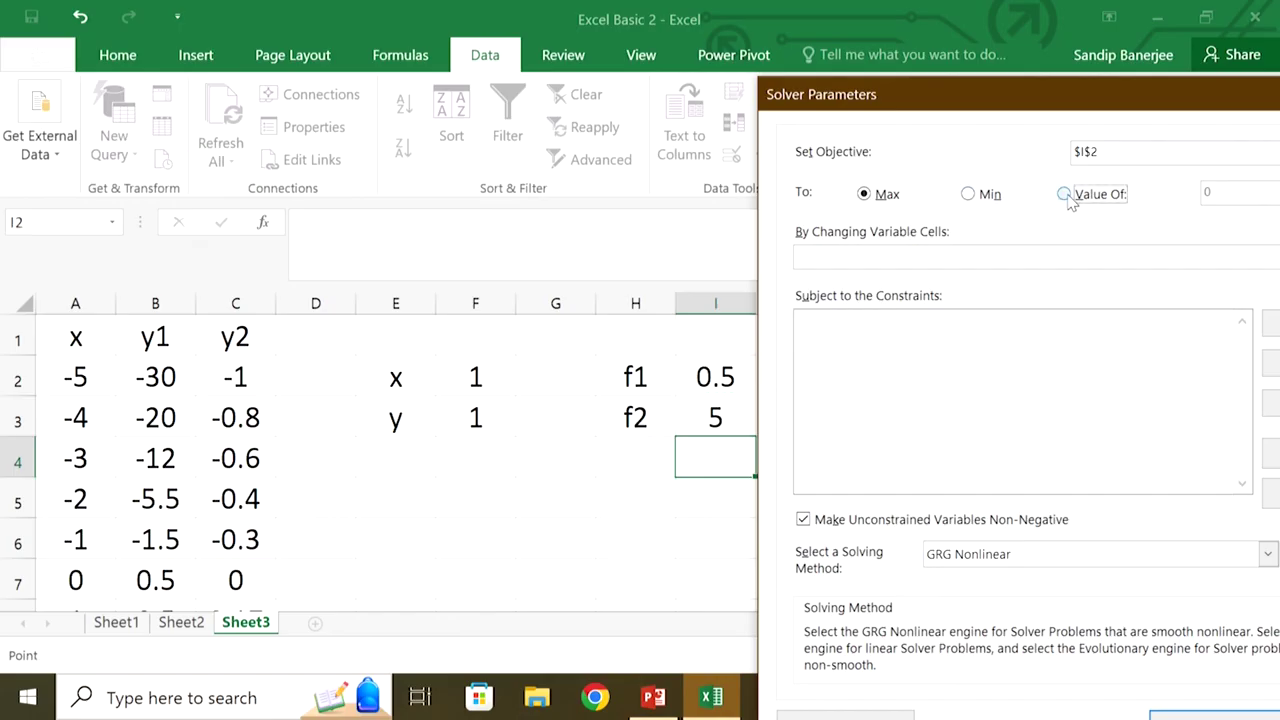
{"action": "left_click", "coordinate": [974, 257]}
{"action": "left_click_drag", "start_coordinate": [468, 380], "coordinate": [466, 417]}
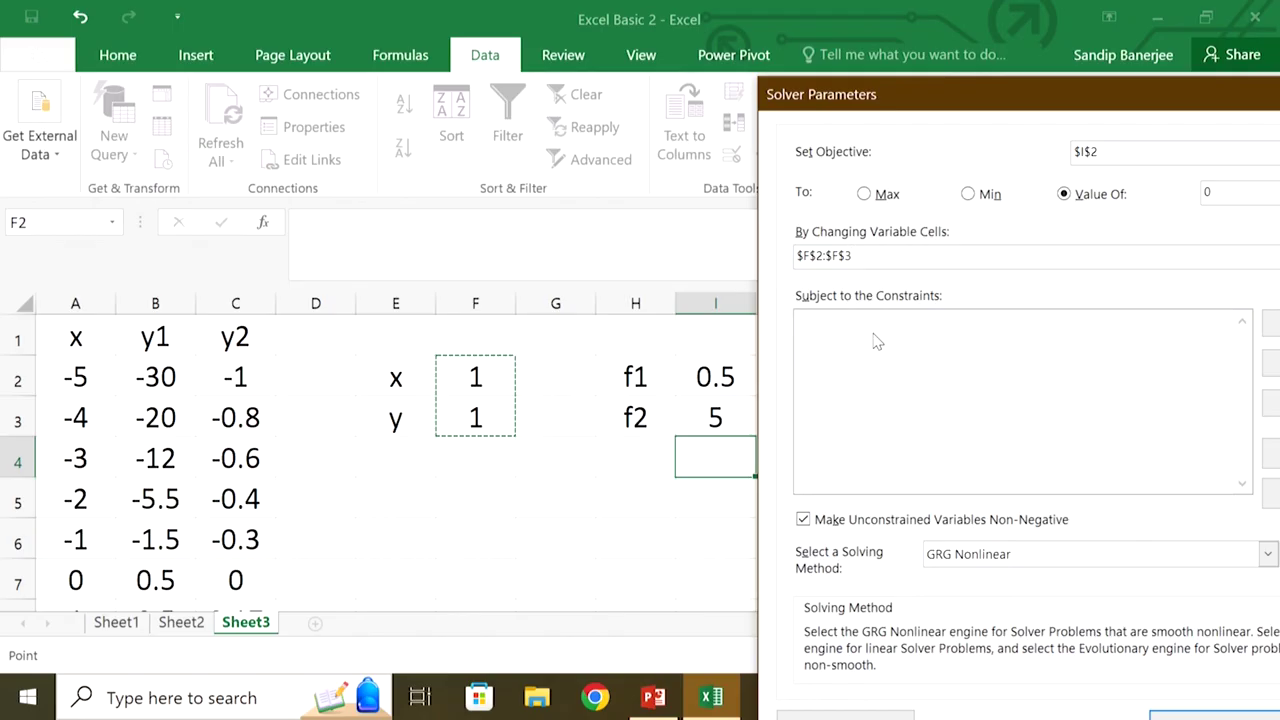
Add the Solver constraint that cell I3 equals 0
{"action": "left_click_drag", "start_coordinate": [1030, 96], "coordinate": [166, 37]}
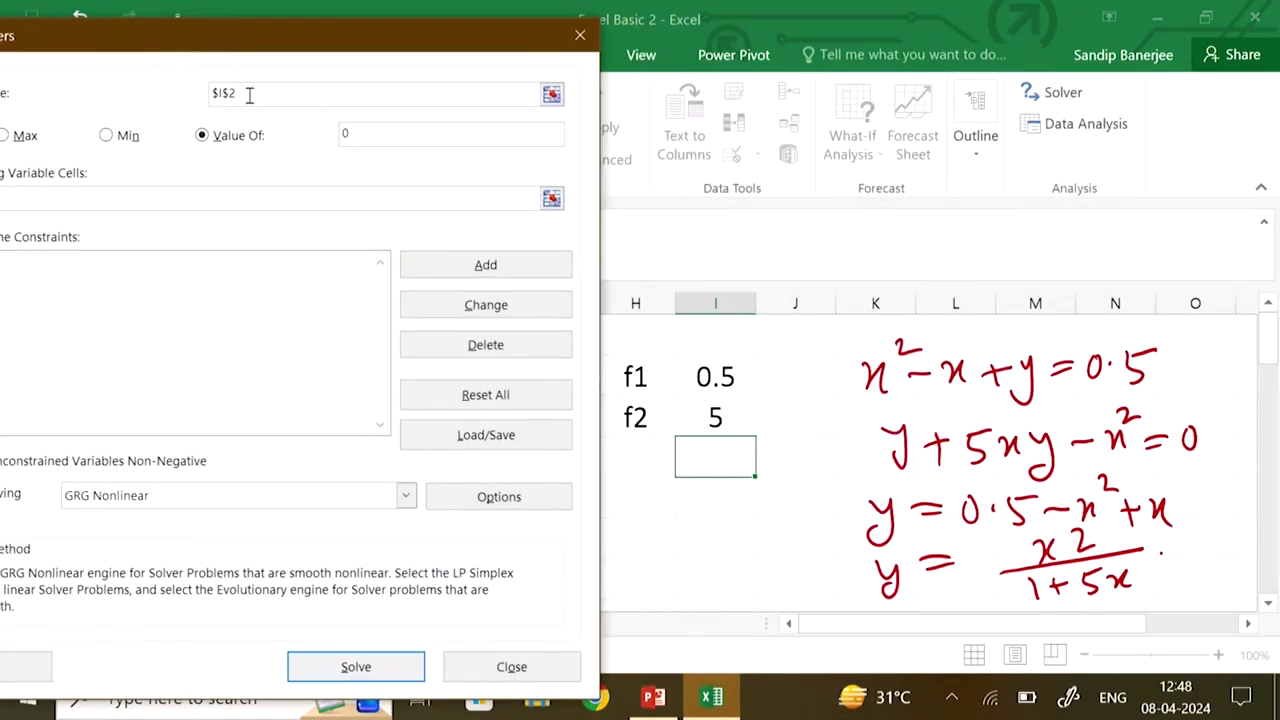
{"action": "left_click", "coordinate": [422, 262]}
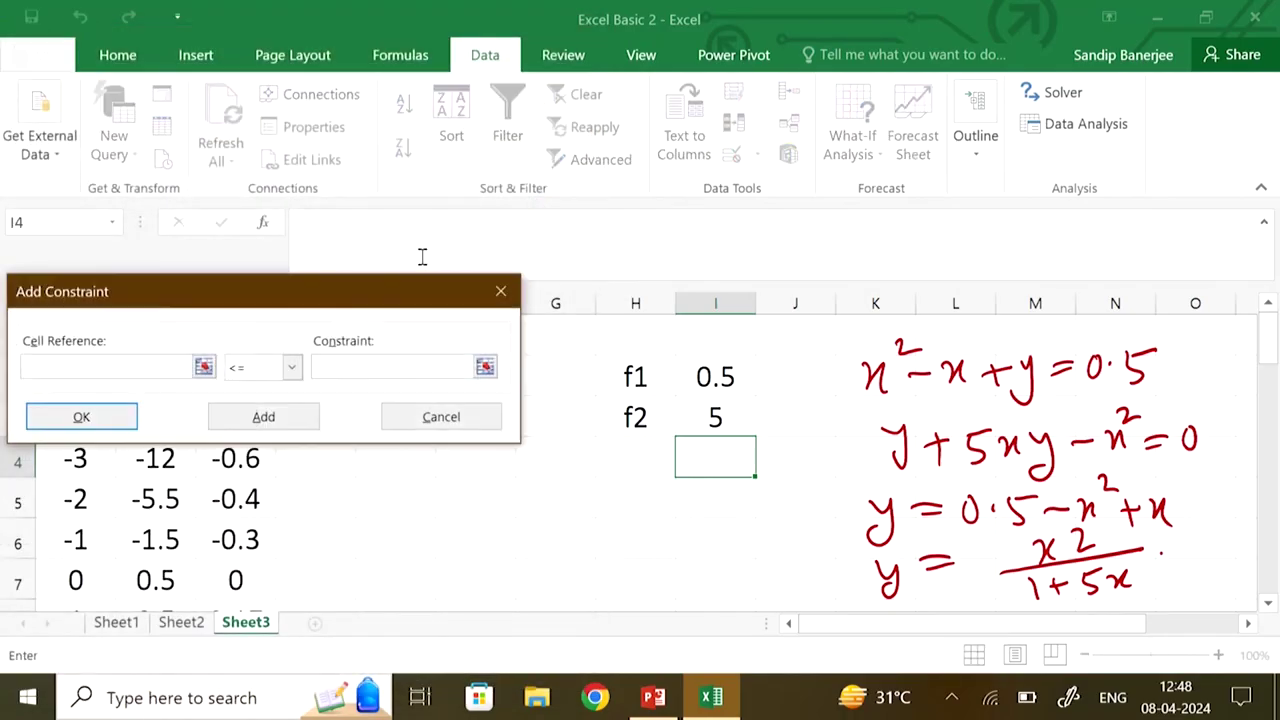
{"action": "left_click_drag", "start_coordinate": [426, 297], "coordinate": [1108, 133]}
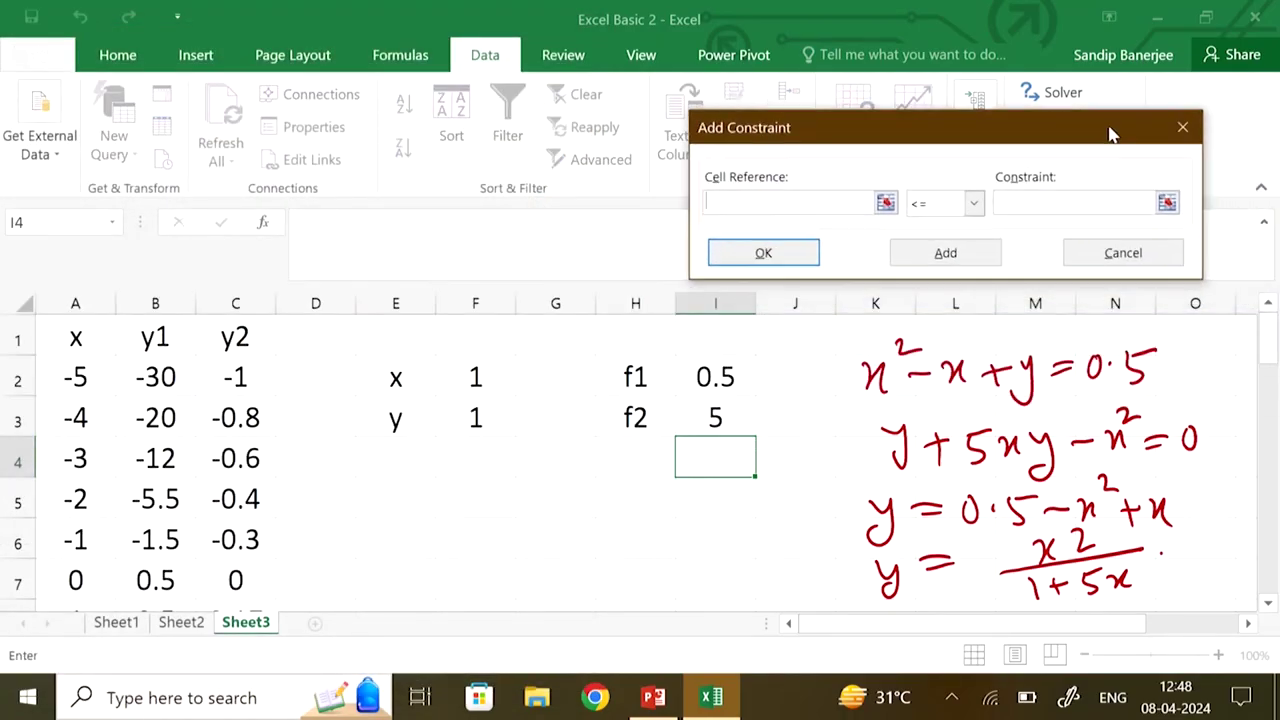
{"action": "left_click", "coordinate": [710, 417]}
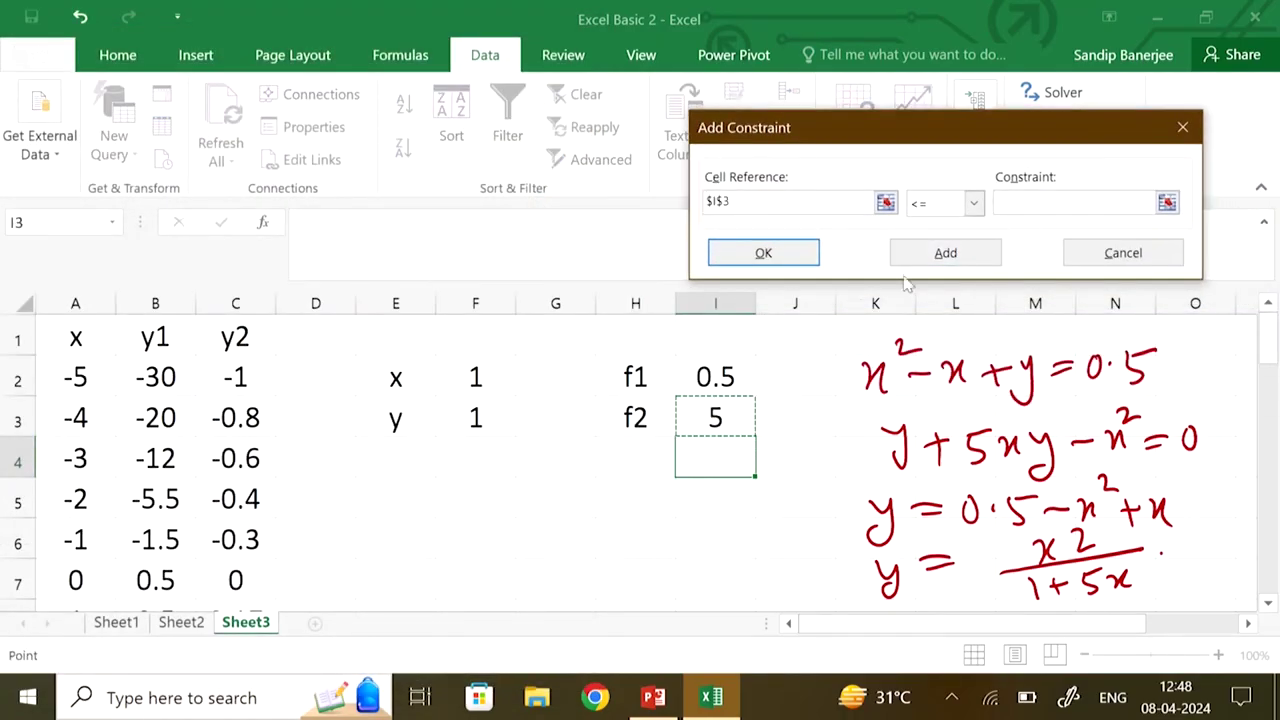
{"action": "left_click", "coordinate": [974, 203]}
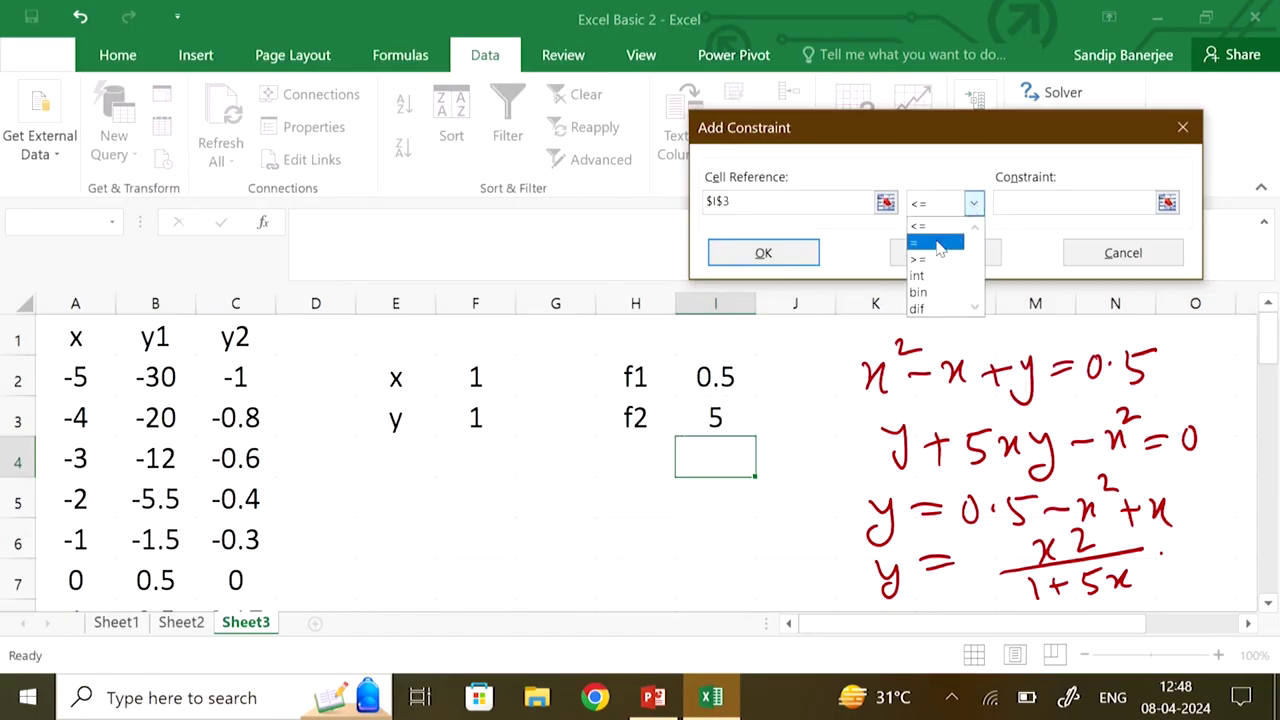
{"action": "left_click", "coordinate": [942, 244]}
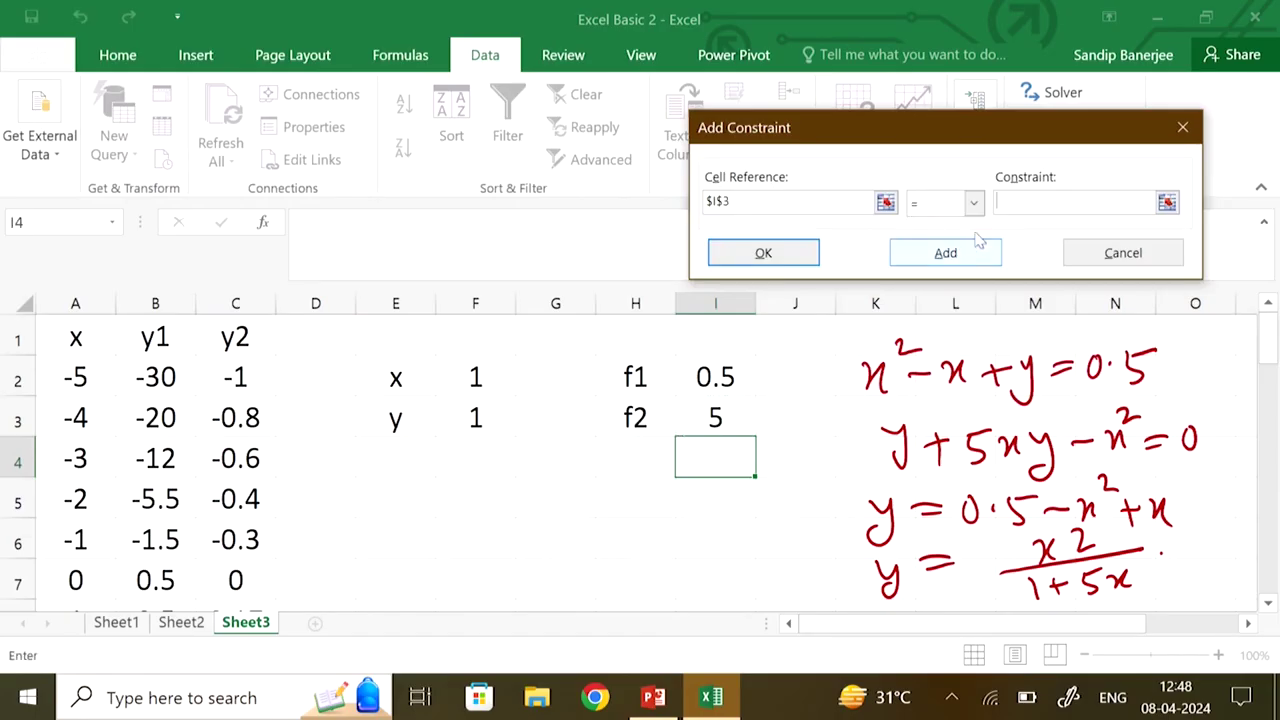
{"action": "left_click", "coordinate": [1043, 201]}
{"action": "type", "text": "0"}
{"action": "left_click", "coordinate": [745, 254]}
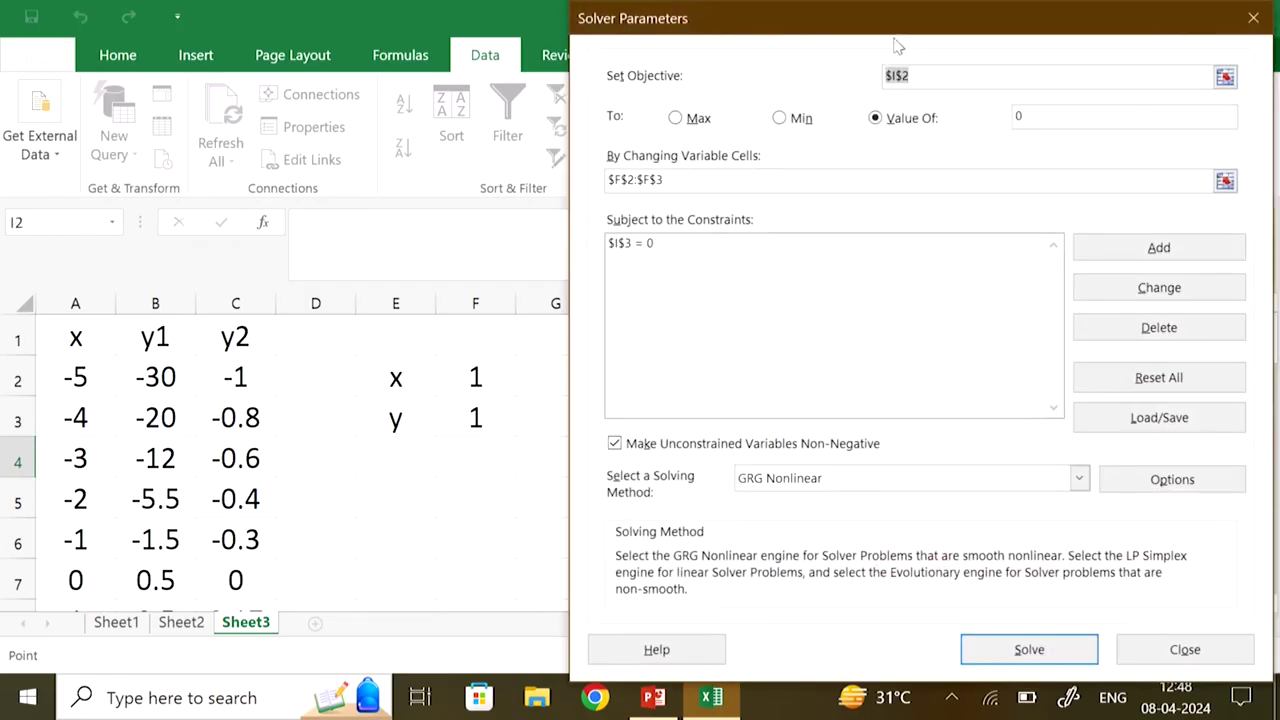
Allow unconstrained variables to be negative, solve with GRG Nonlinear, and keep the Solver solution
{"action": "left_click_drag", "start_coordinate": [898, 28], "coordinate": [1097, 63]}
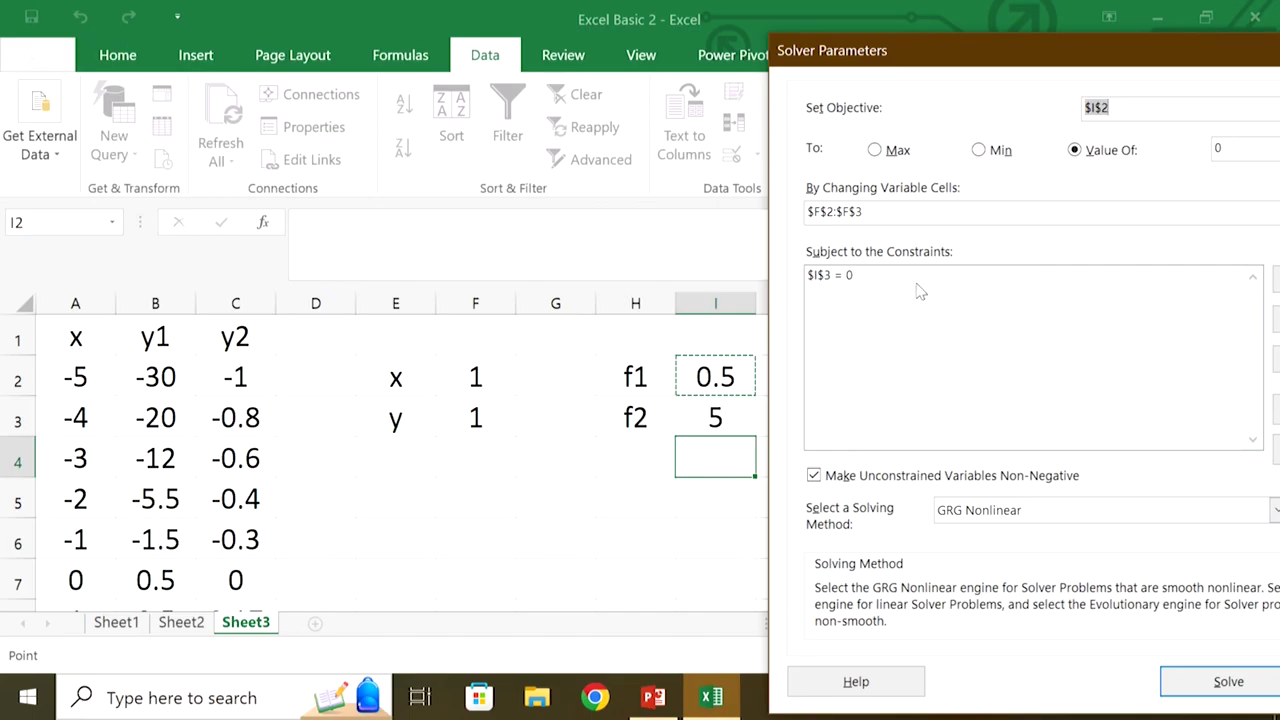
{"action": "left_click", "coordinate": [815, 476]}
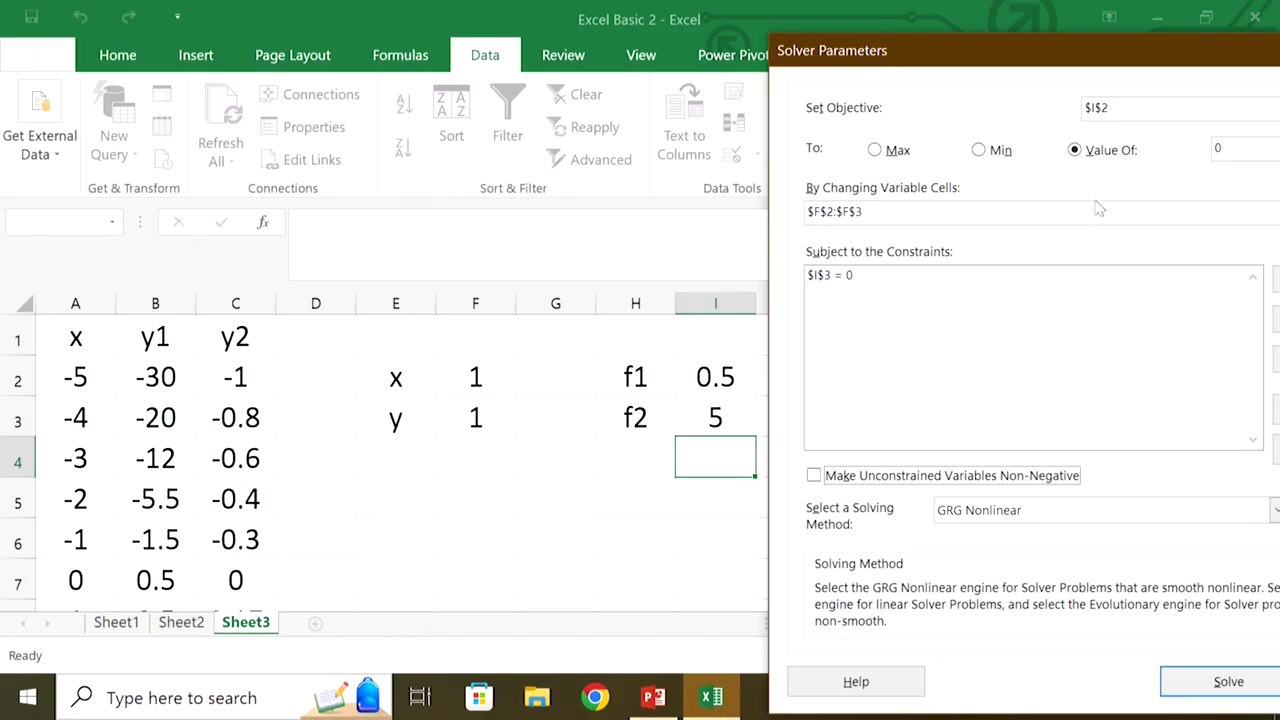
{"action": "left_click_drag", "start_coordinate": [1095, 58], "coordinate": [1074, 26]}
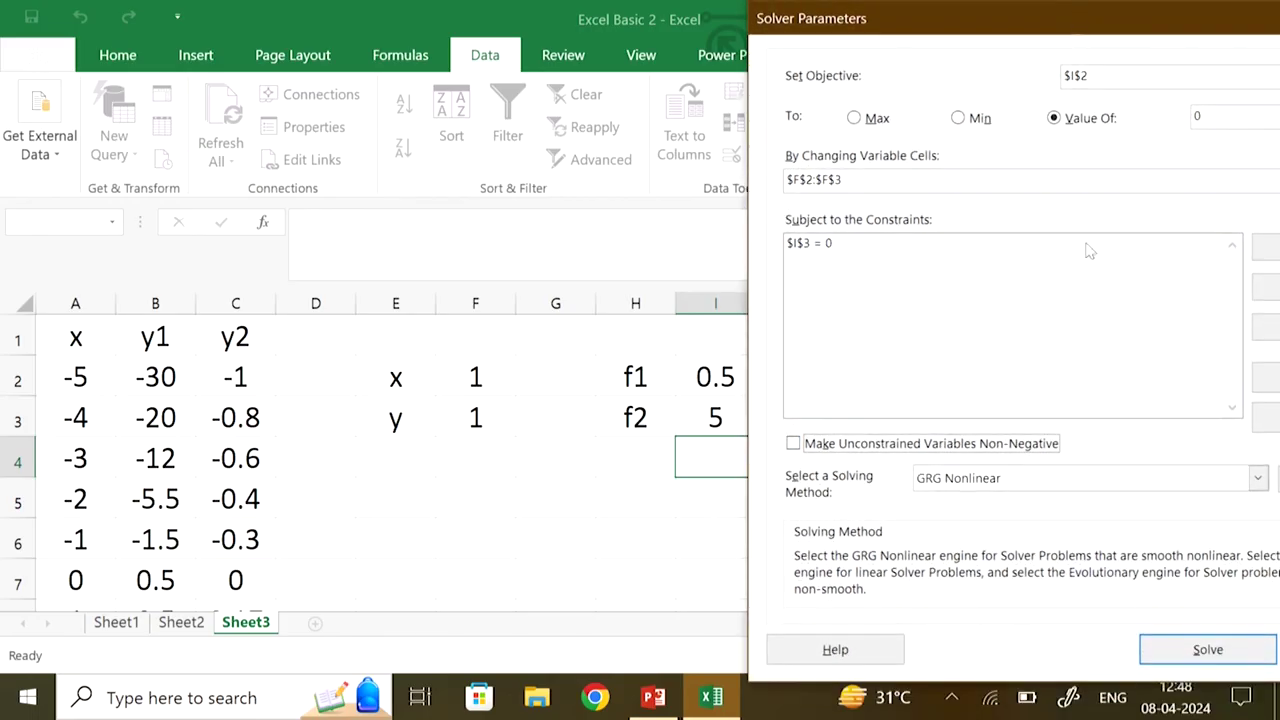
{"action": "left_click", "coordinate": [1163, 656]}
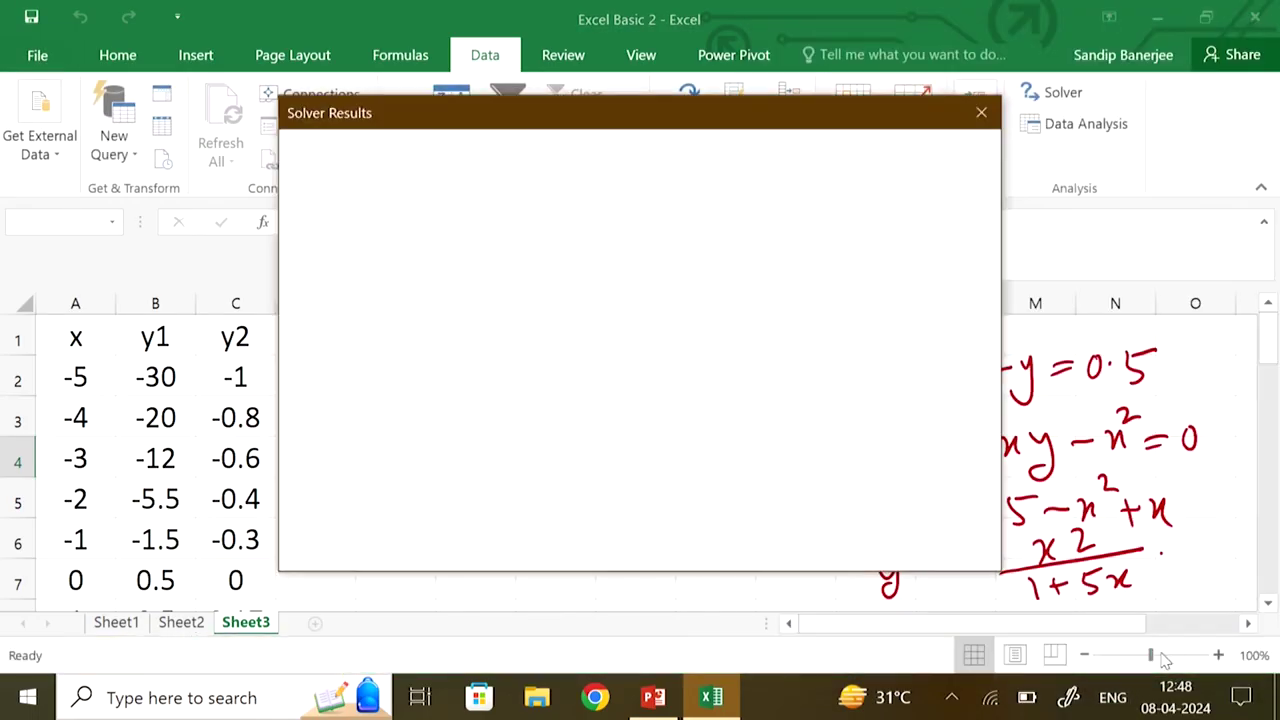
{"action": "left_click", "coordinate": [348, 400]}
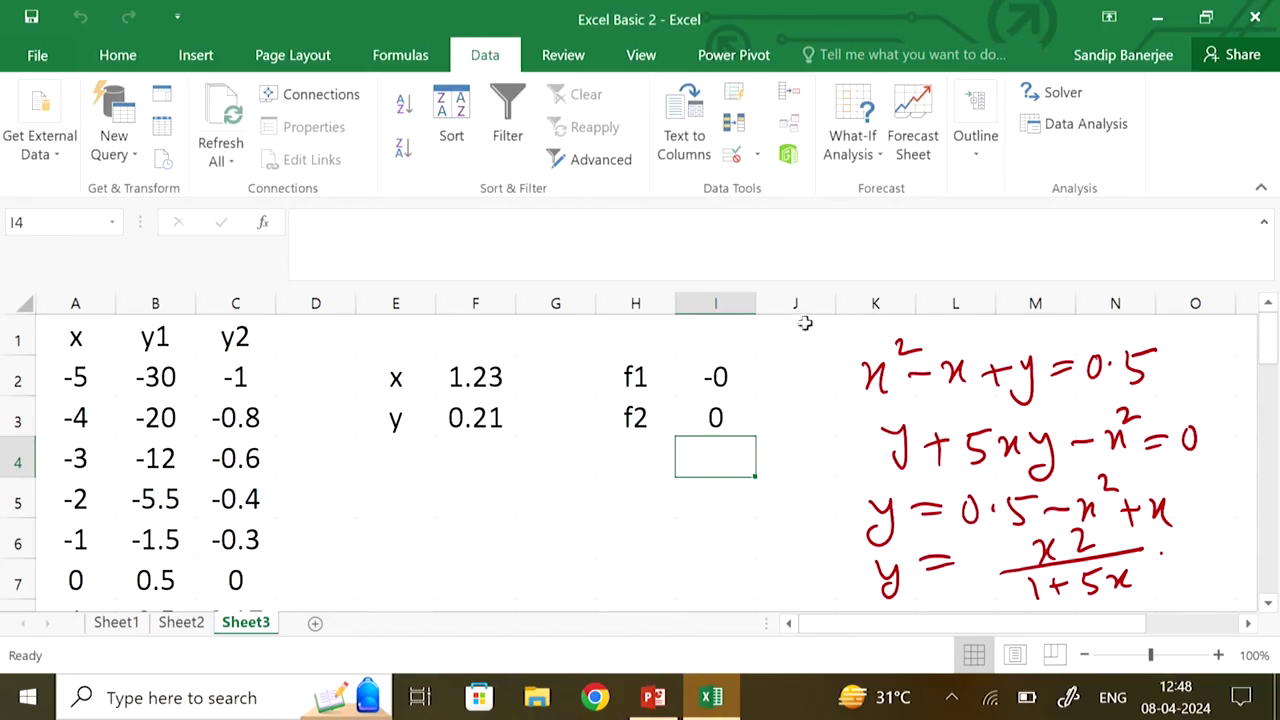
Widen column I to about twice its width and format cell I2 as Number with 5 decimal places
{"action": "left_click_drag", "start_coordinate": [756, 303], "coordinate": [836, 303]}
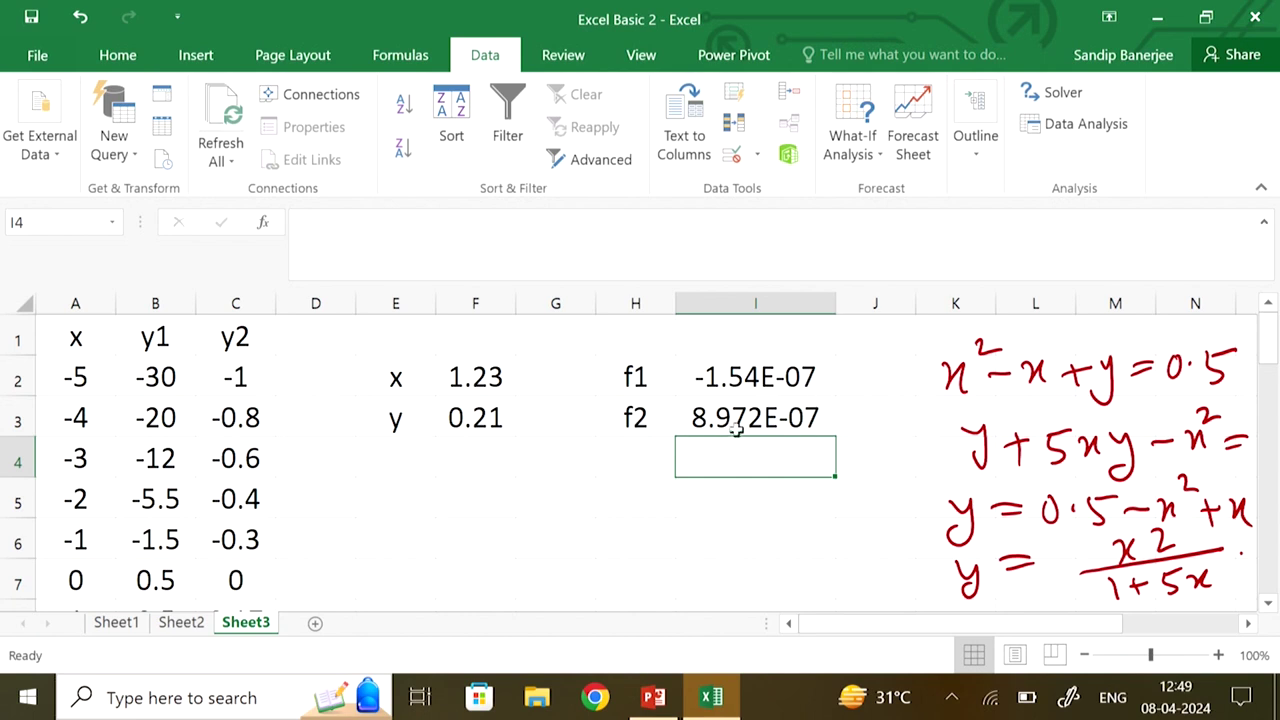
{"action": "left_click", "coordinate": [780, 377]}
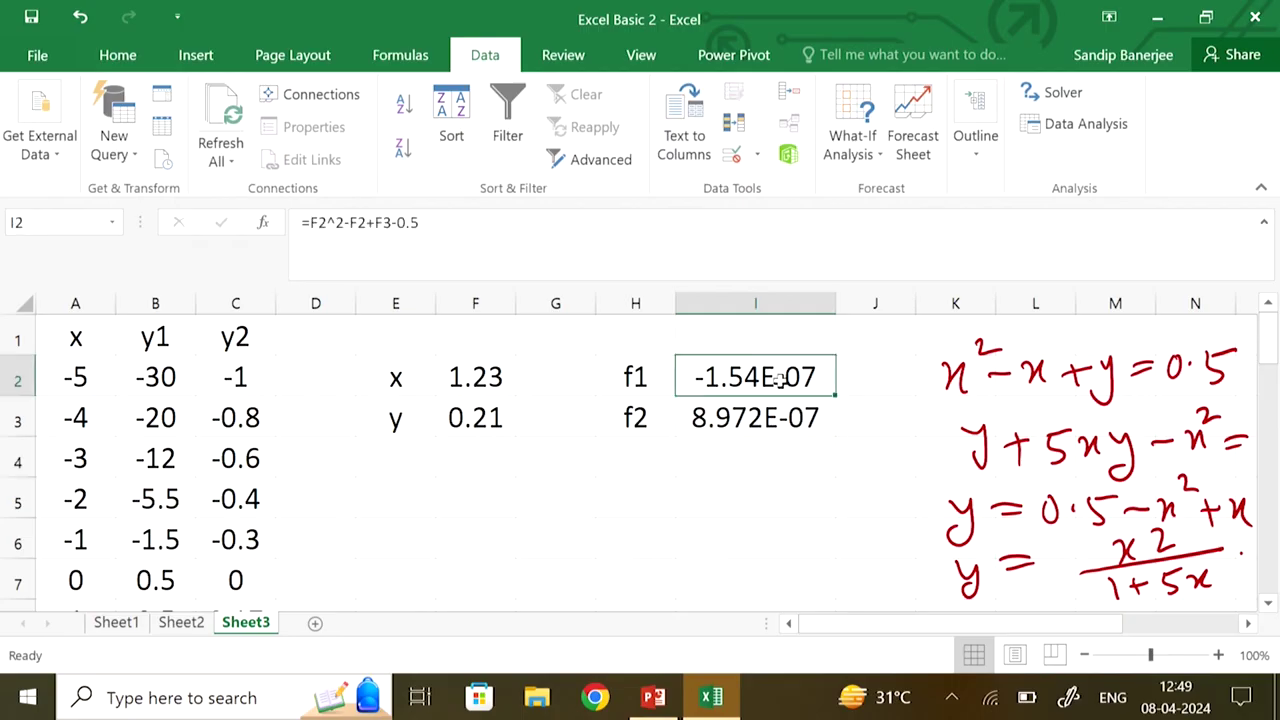
{"action": "right_click", "coordinate": [782, 380]}
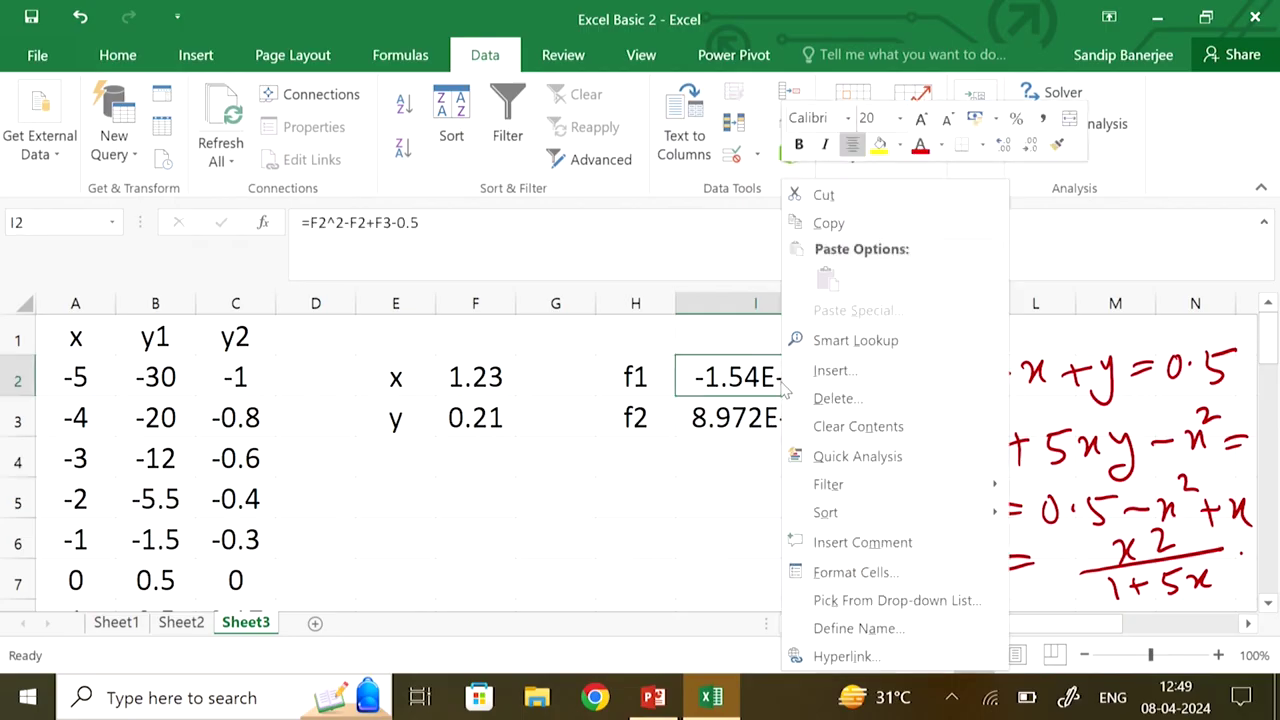
{"action": "left_click", "coordinate": [868, 572]}
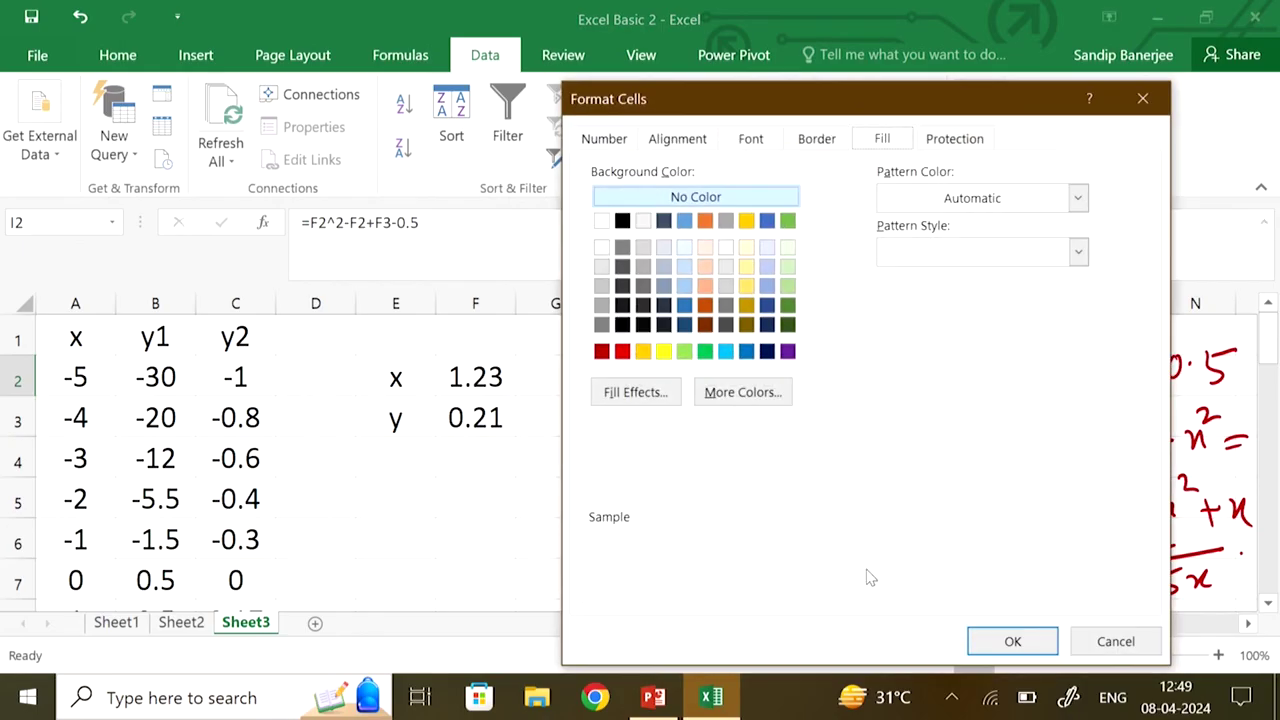
{"action": "left_click", "coordinate": [610, 143]}
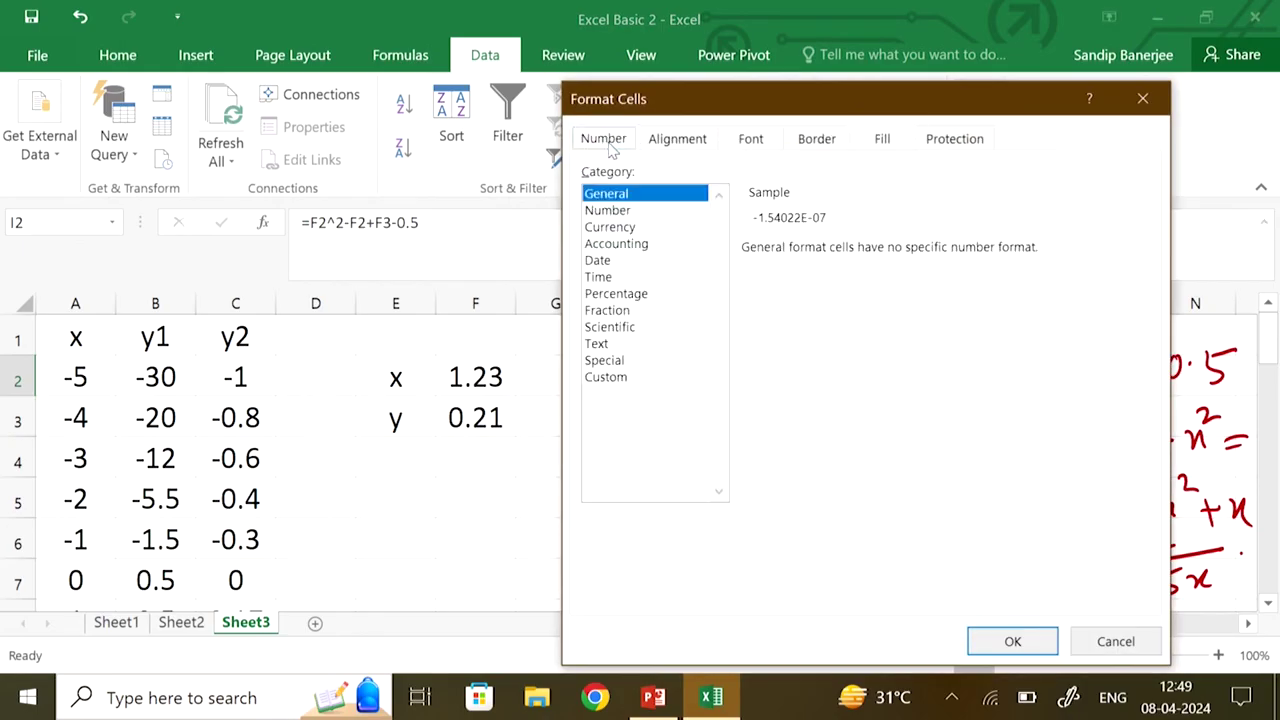
{"action": "left_click", "coordinate": [607, 210]}
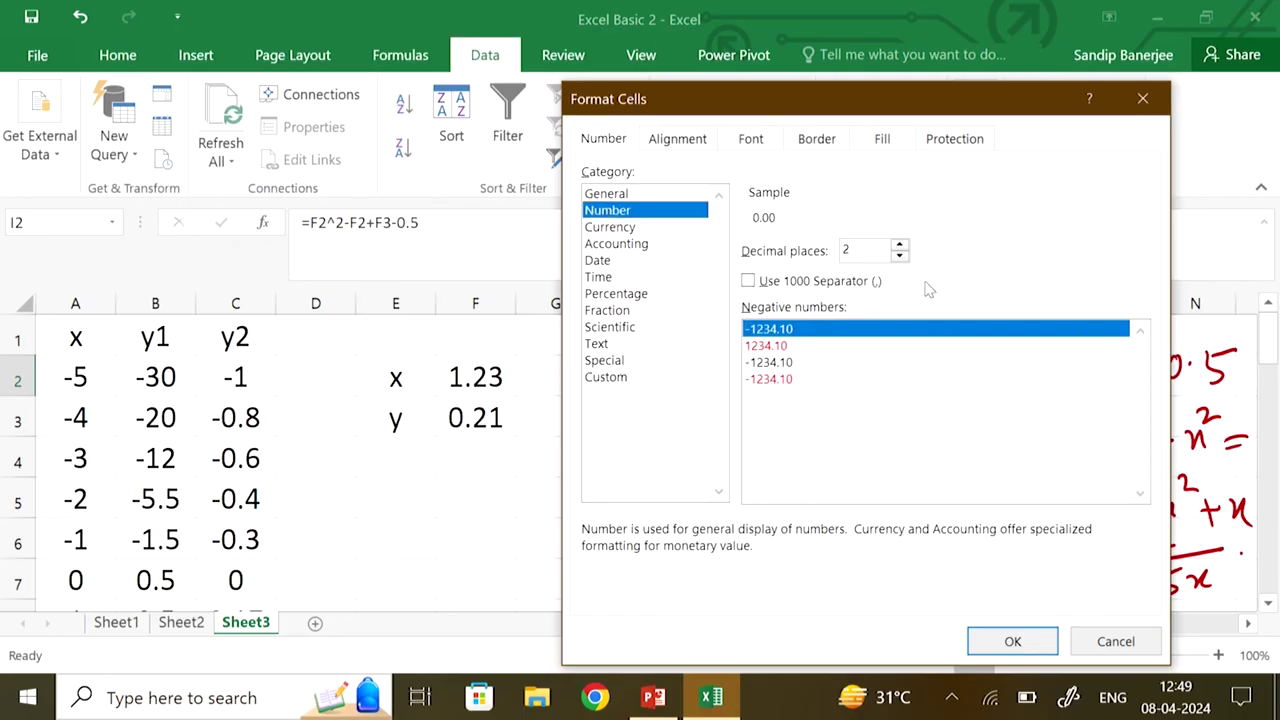
{"action": "left_click", "coordinate": [897, 243]}
{"action": "left_click", "coordinate": [897, 243]}
{"action": "left_click", "coordinate": [897, 243]}
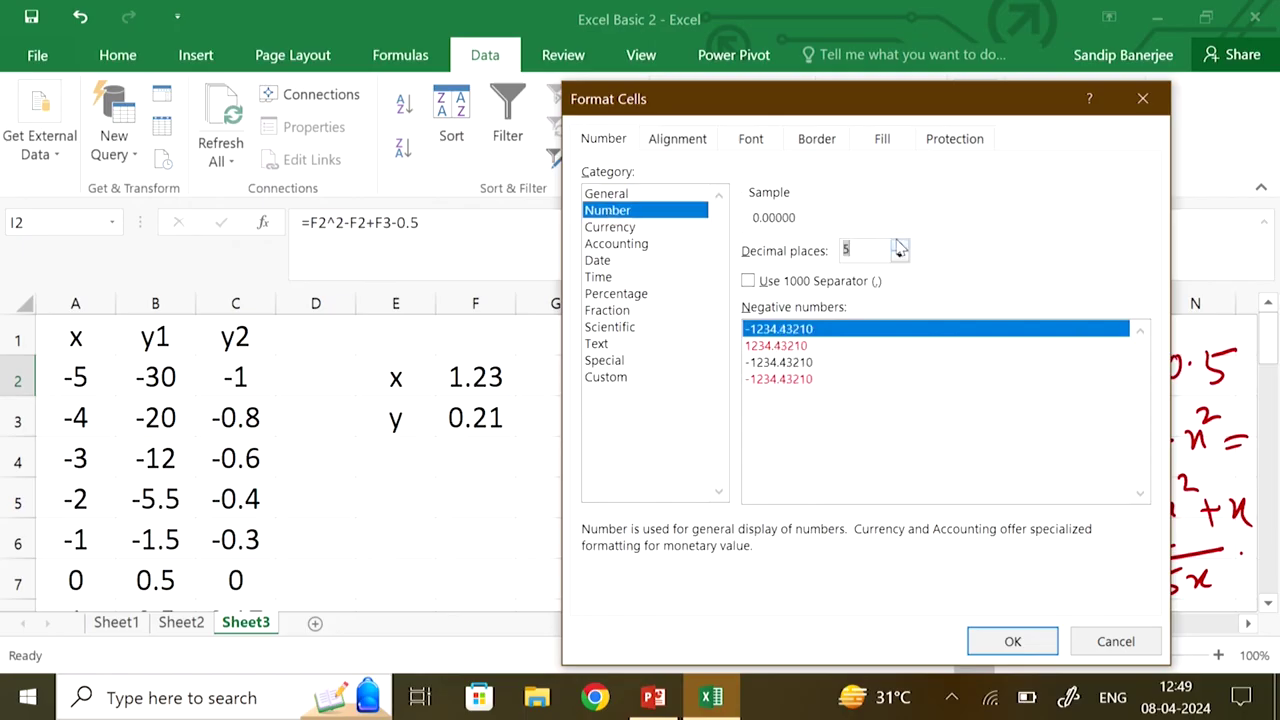
{"action": "left_click", "coordinate": [997, 645]}
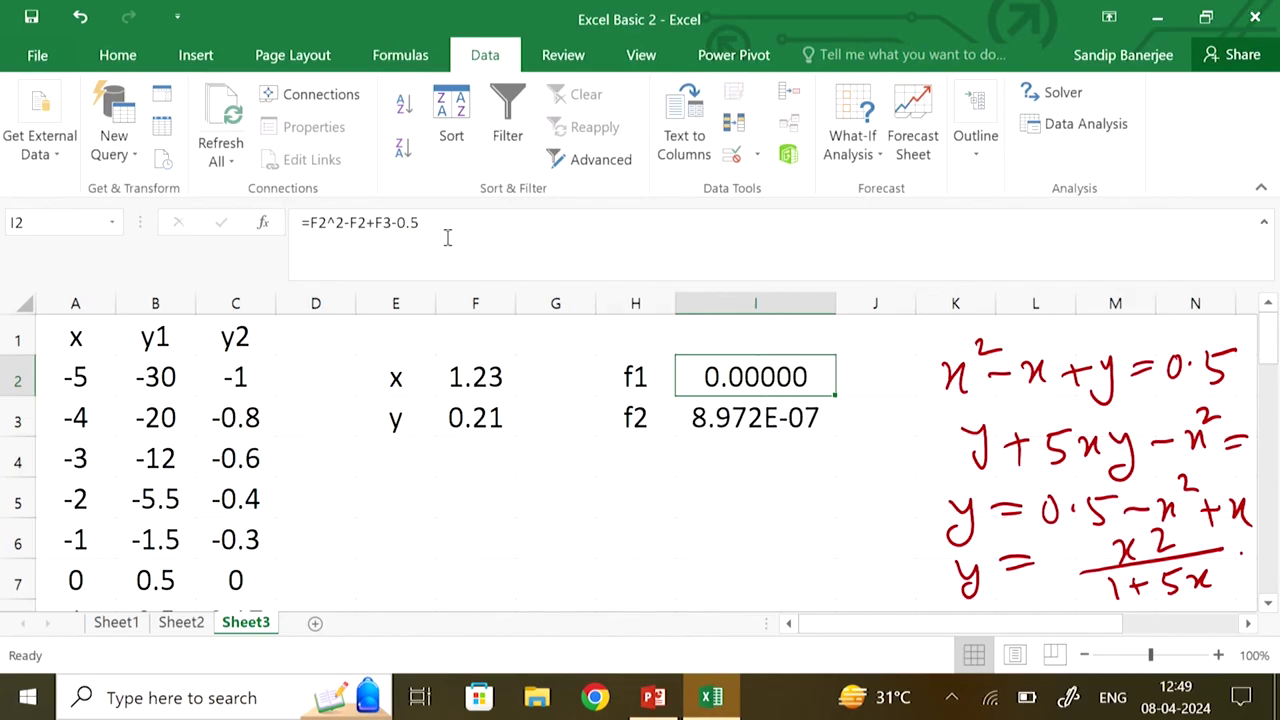
Copy the number format of cell I2 onto I3 with Format Painter and widen column F to about 1.7 times its width
{"action": "left_click", "coordinate": [119, 57]}
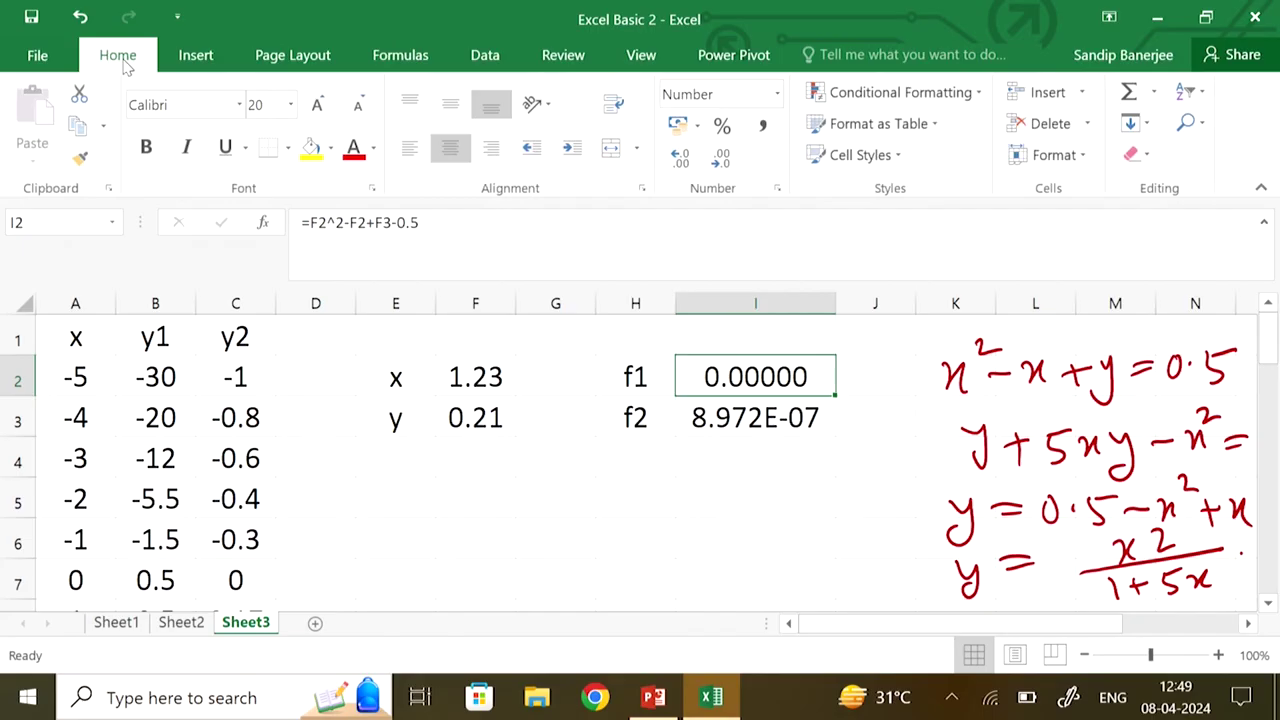
{"action": "left_click", "coordinate": [812, 514]}
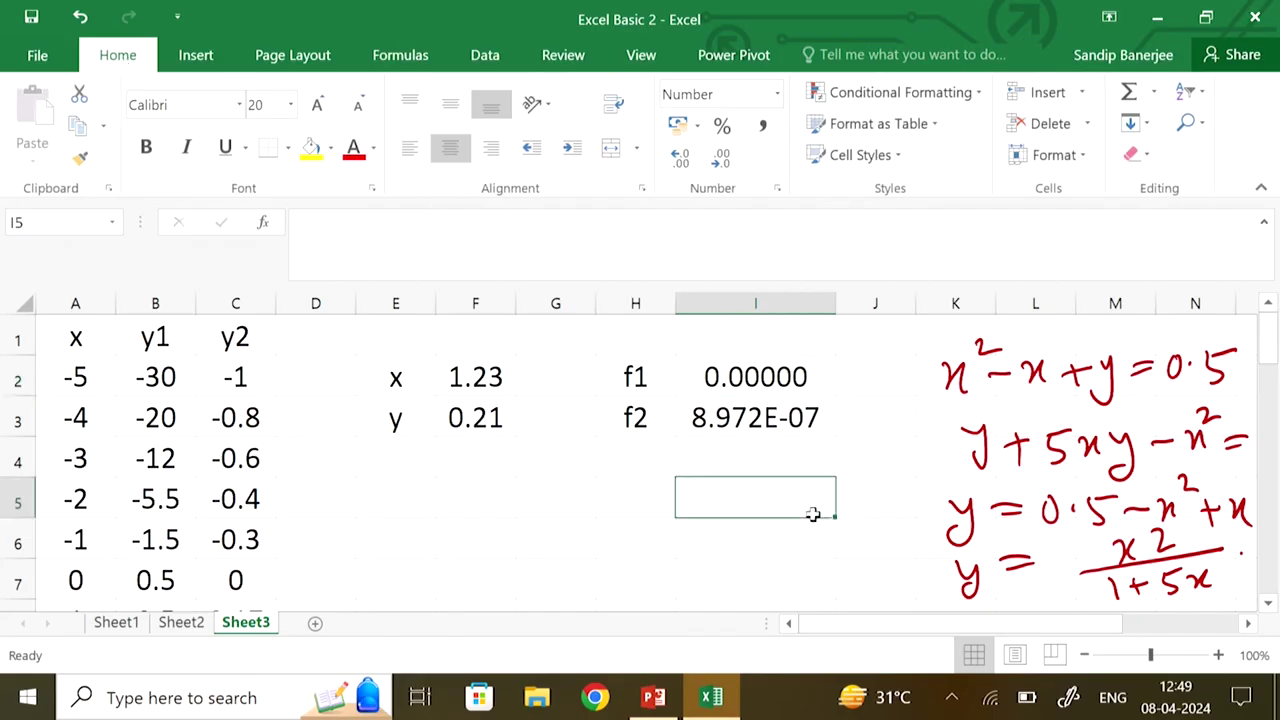
{"action": "left_click", "coordinate": [803, 377]}
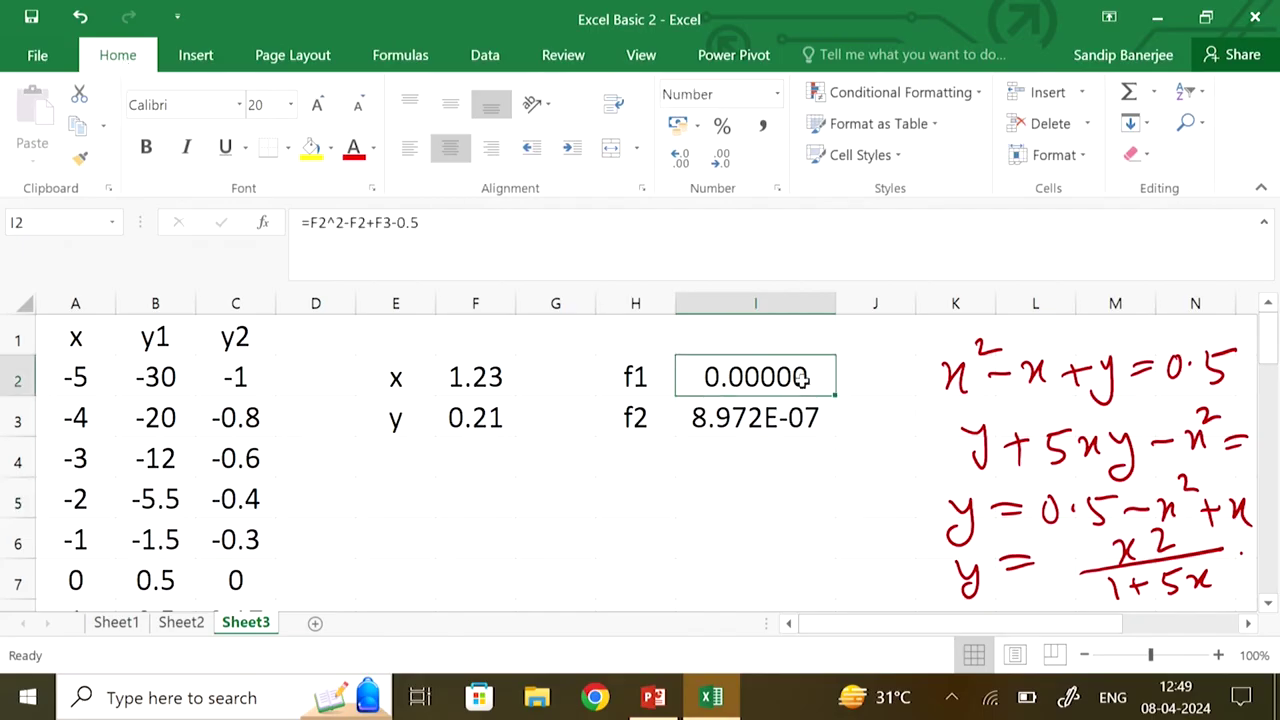
{"action": "left_click", "coordinate": [78, 162]}
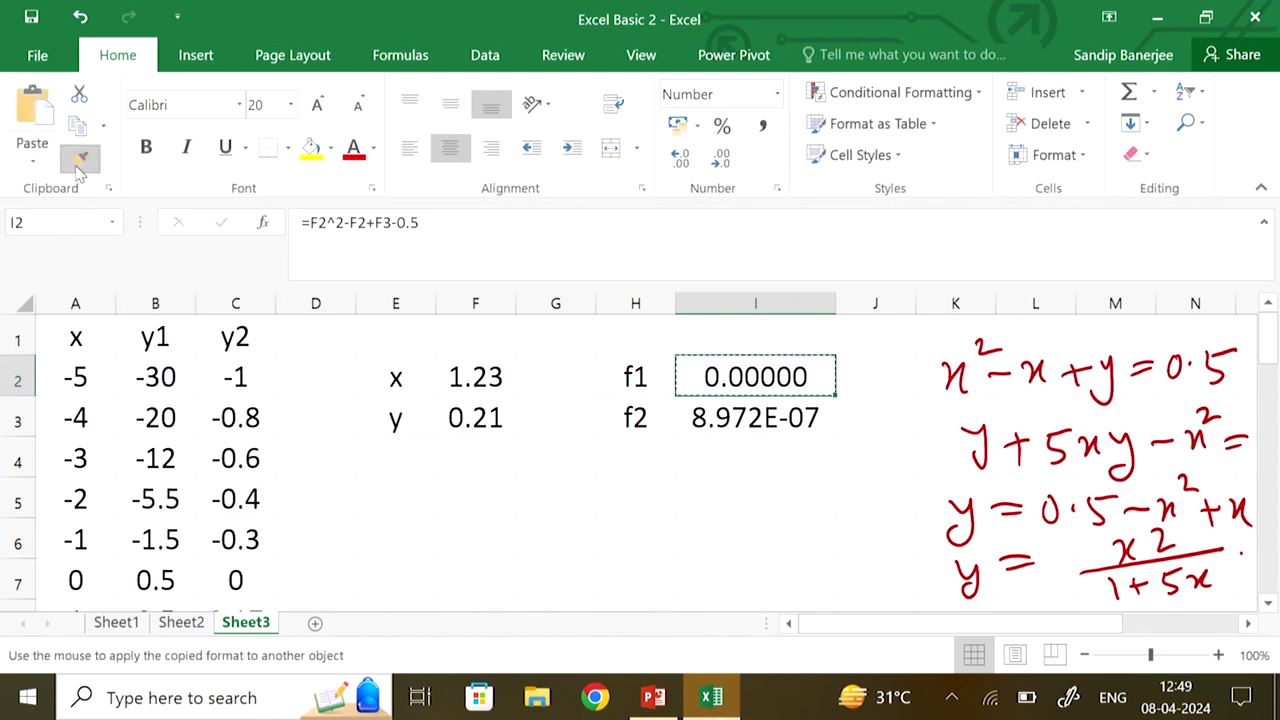
{"action": "left_click", "coordinate": [772, 417]}
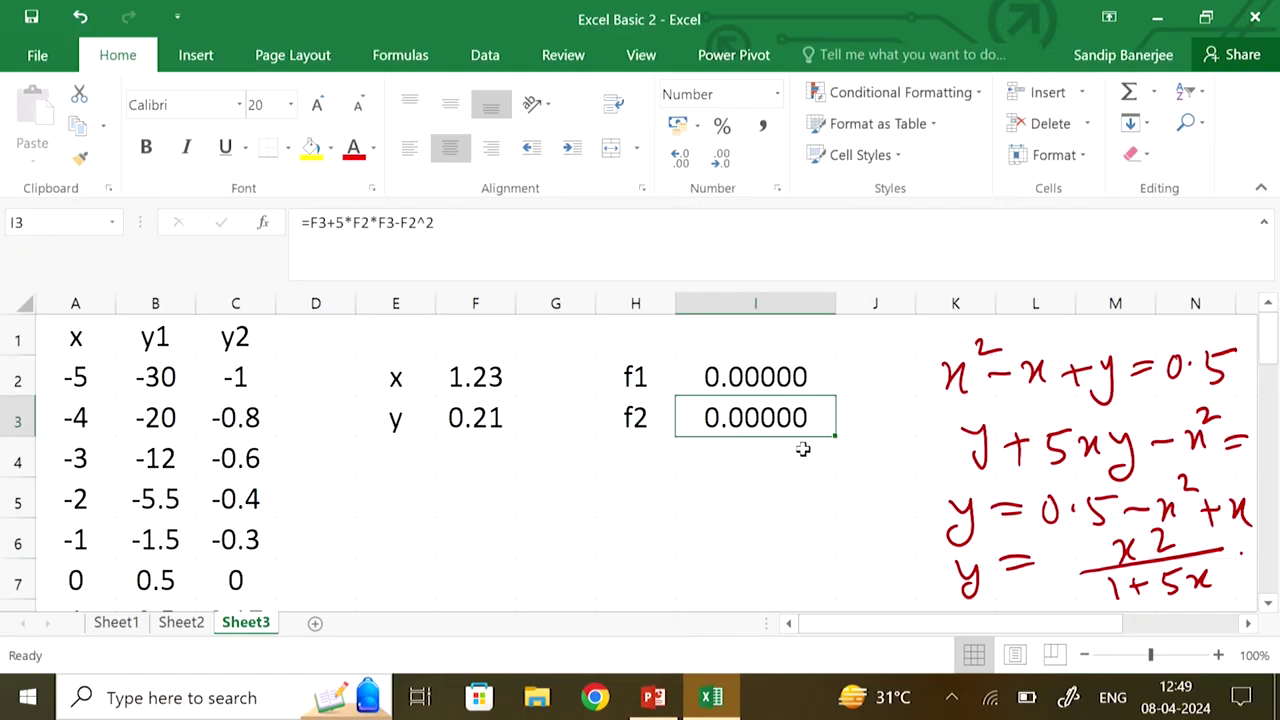
{"action": "left_click", "coordinate": [786, 506]}
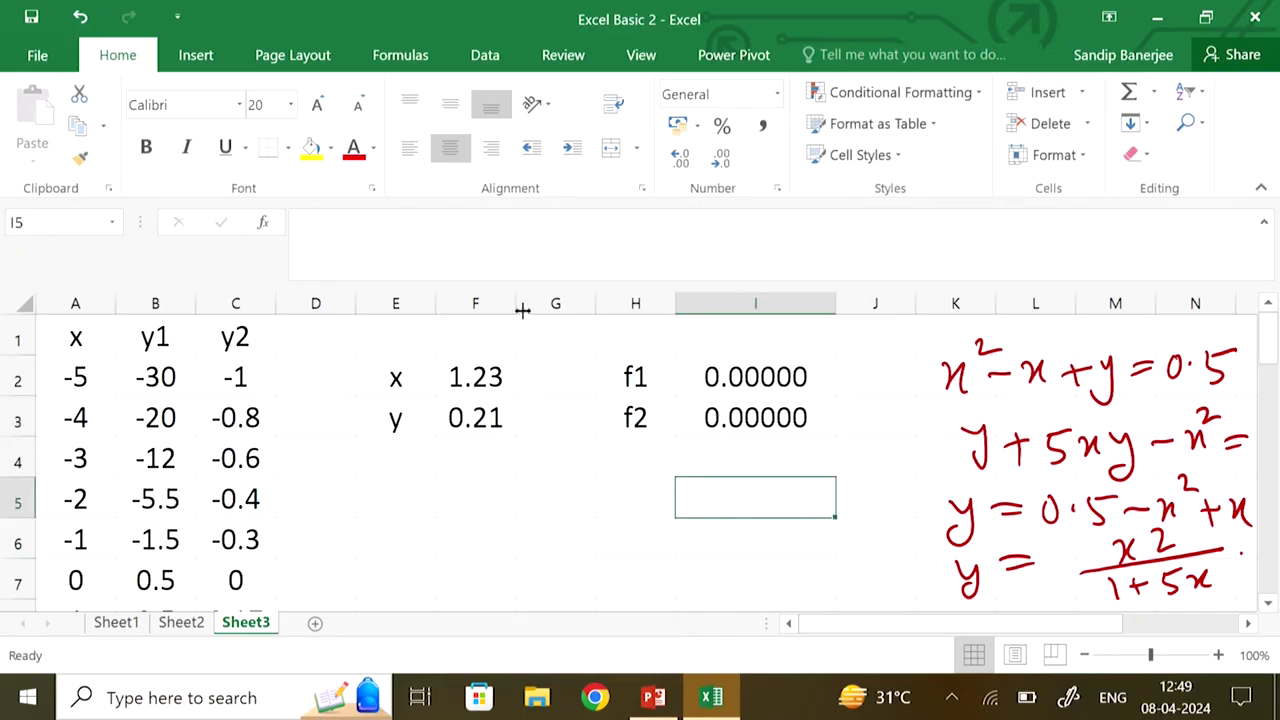
{"action": "left_click_drag", "start_coordinate": [517, 303], "coordinate": [575, 314]}
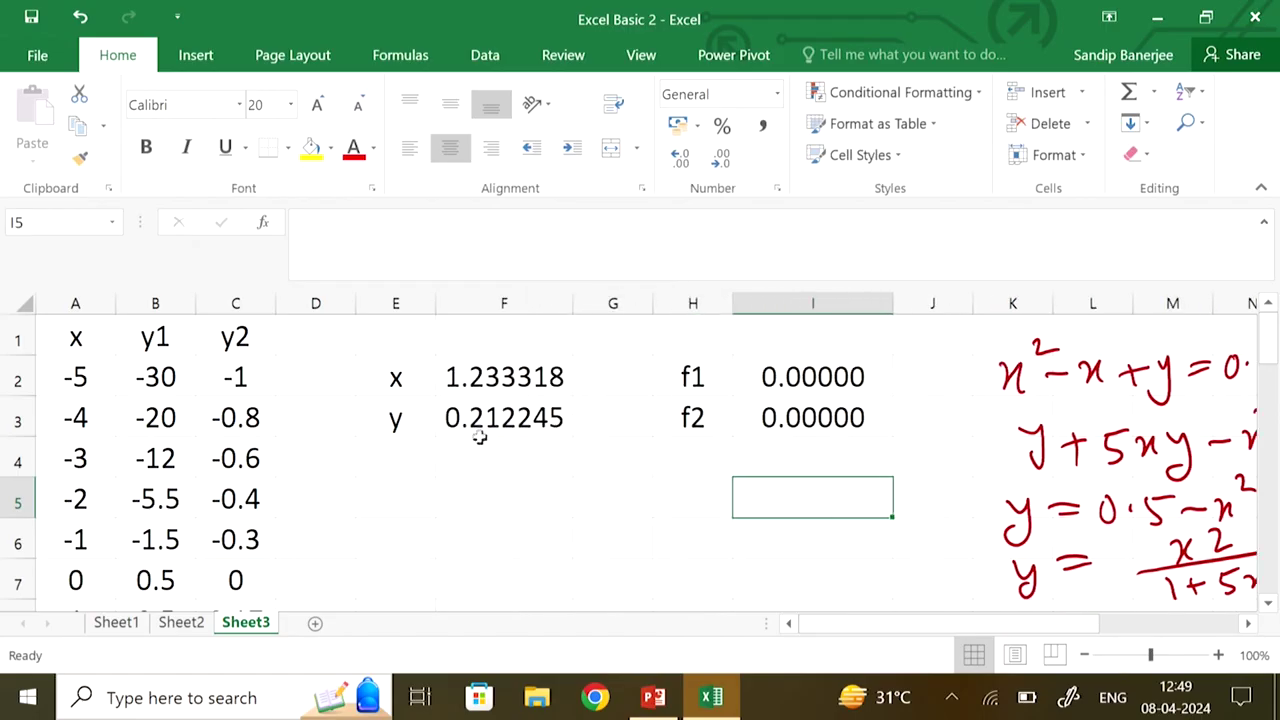